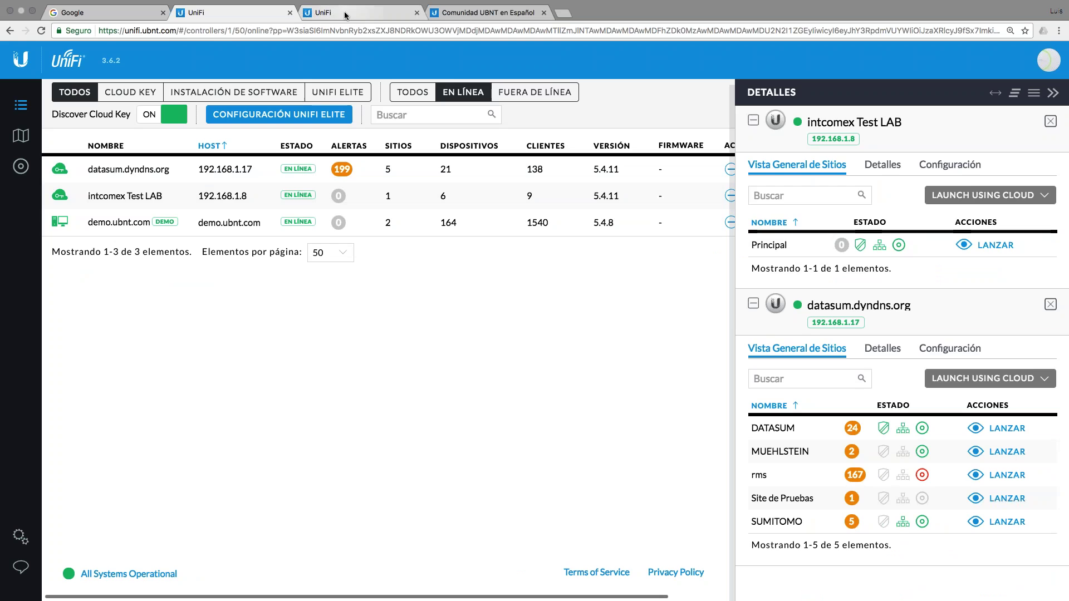
# Show the Principal site's nine devices, zooming the page in and then back out to fit.
pyautogui.click(344, 11)
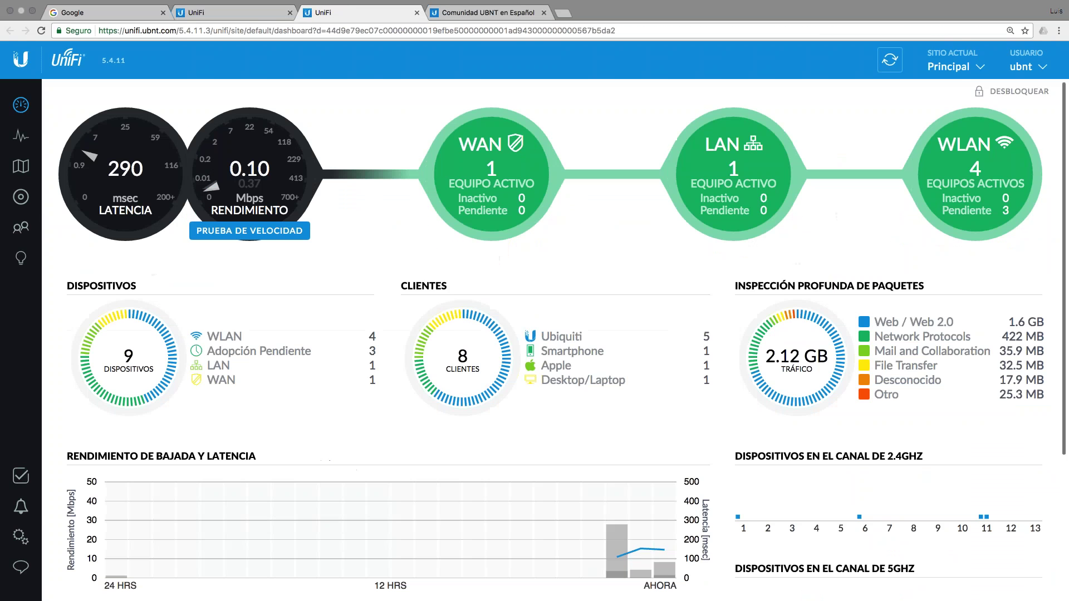
pyautogui.click(23, 198)
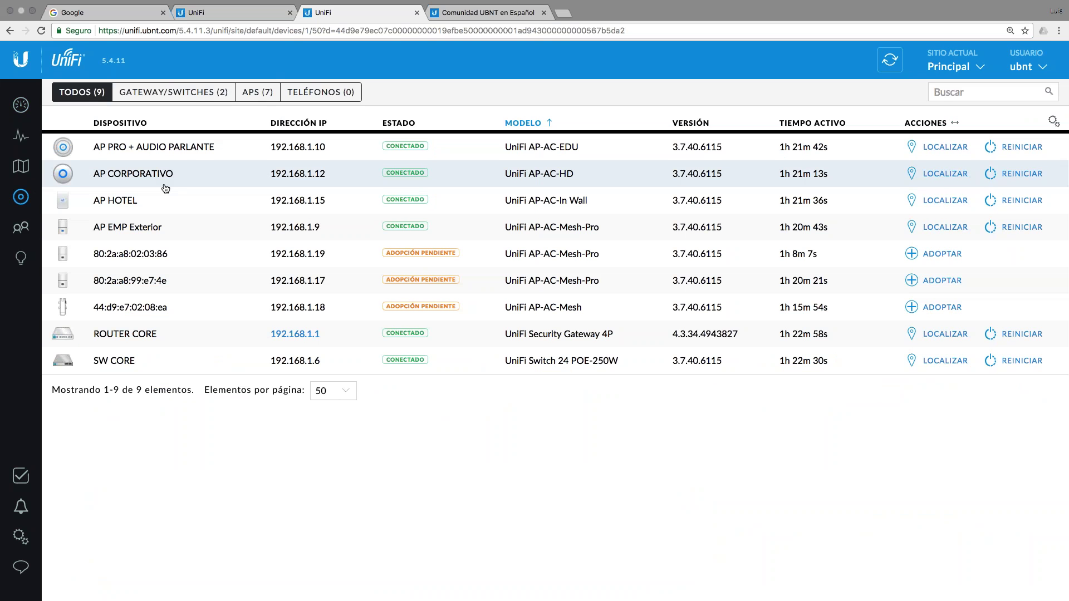
pyautogui.press('super+plus')
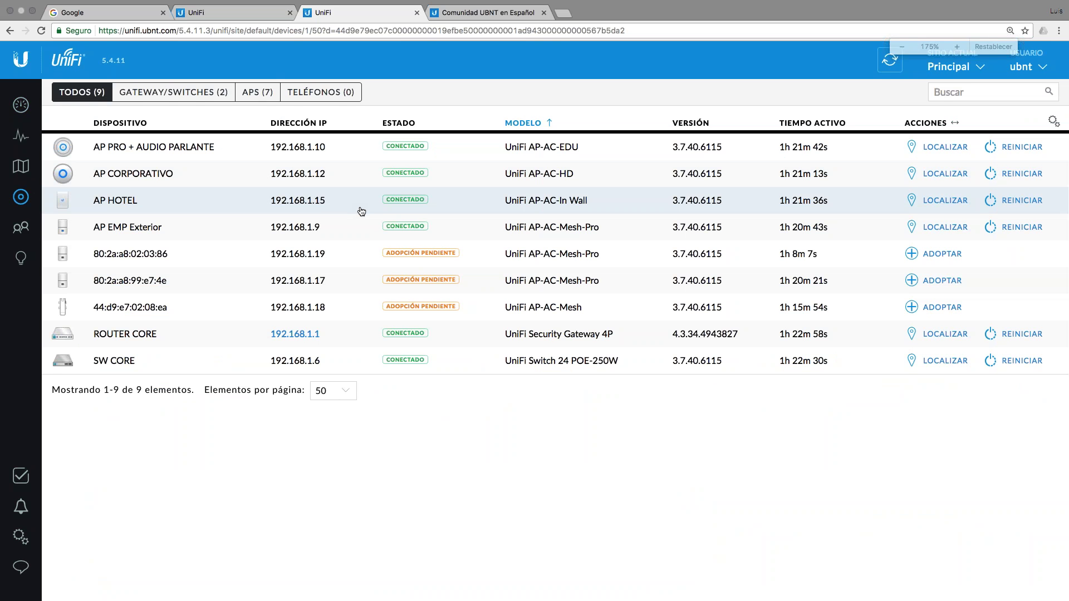
pyautogui.press('super+plus')
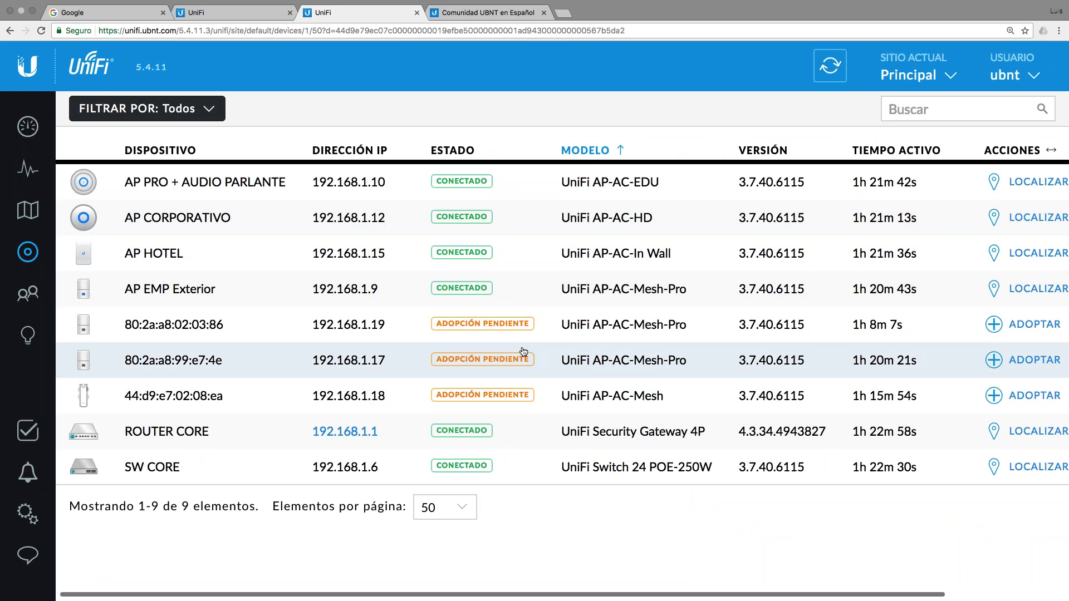
pyautogui.press('super+minus')
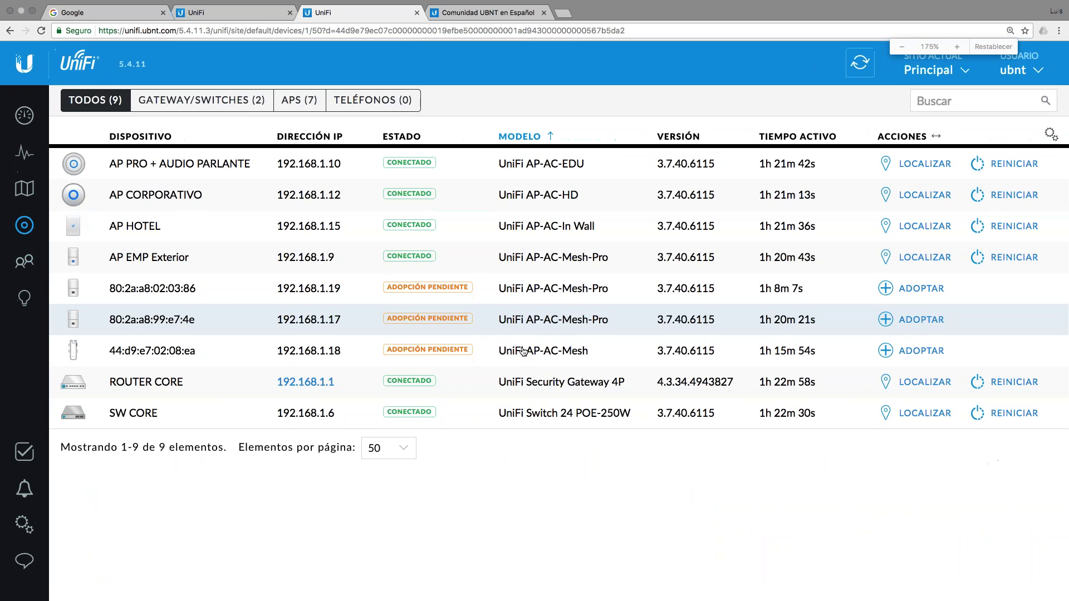
pyautogui.press('super+minus')
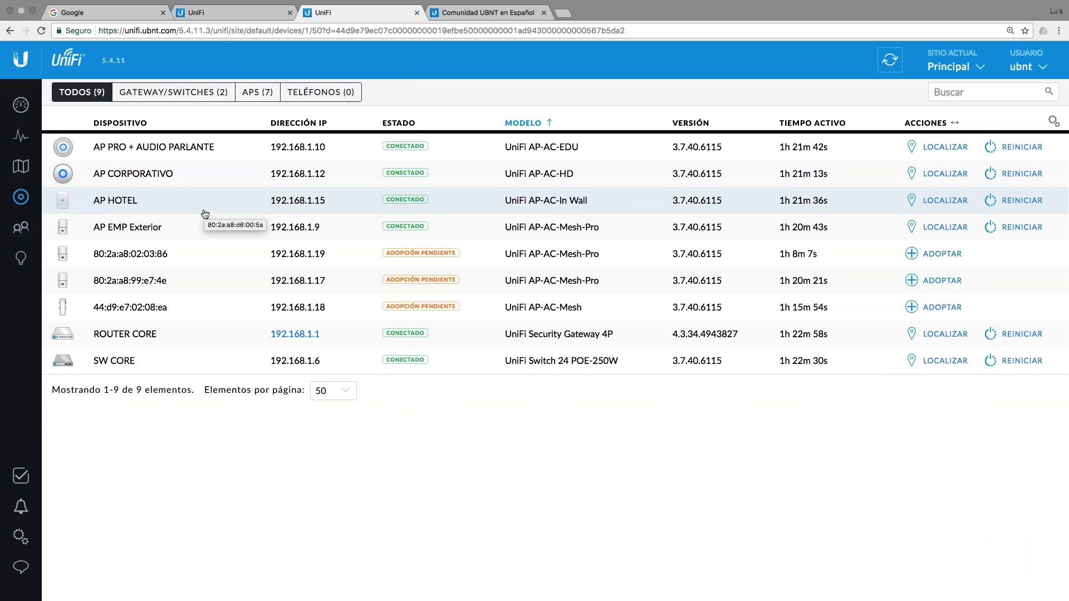
# Forget AP HOTEL from the controller via Configuración > Gestionar dispositivo, confirming OLVIDAR.
pyautogui.click(177, 201)
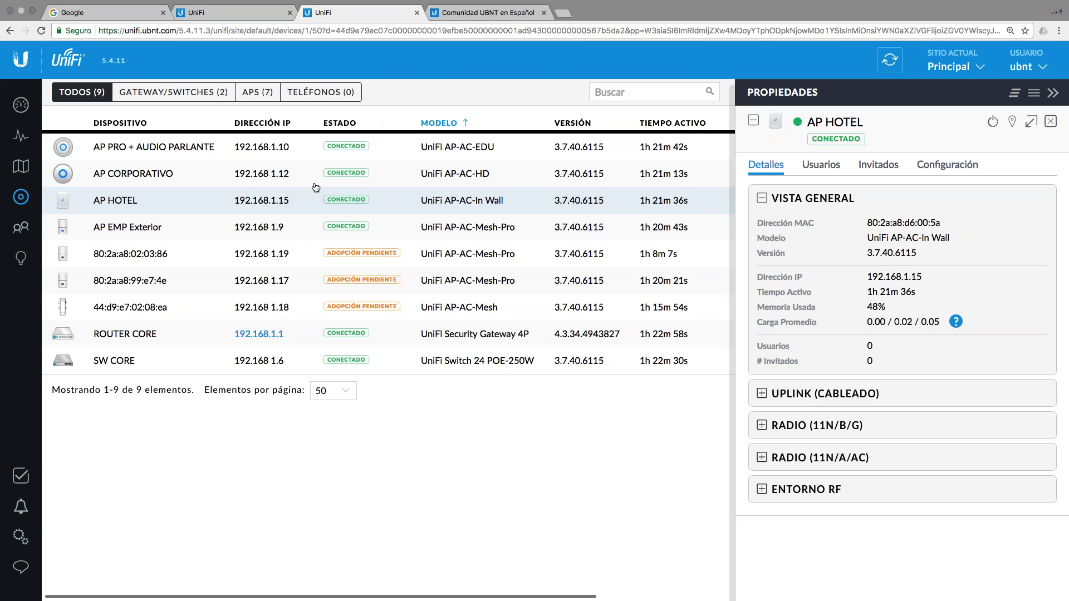
pyautogui.click(925, 167)
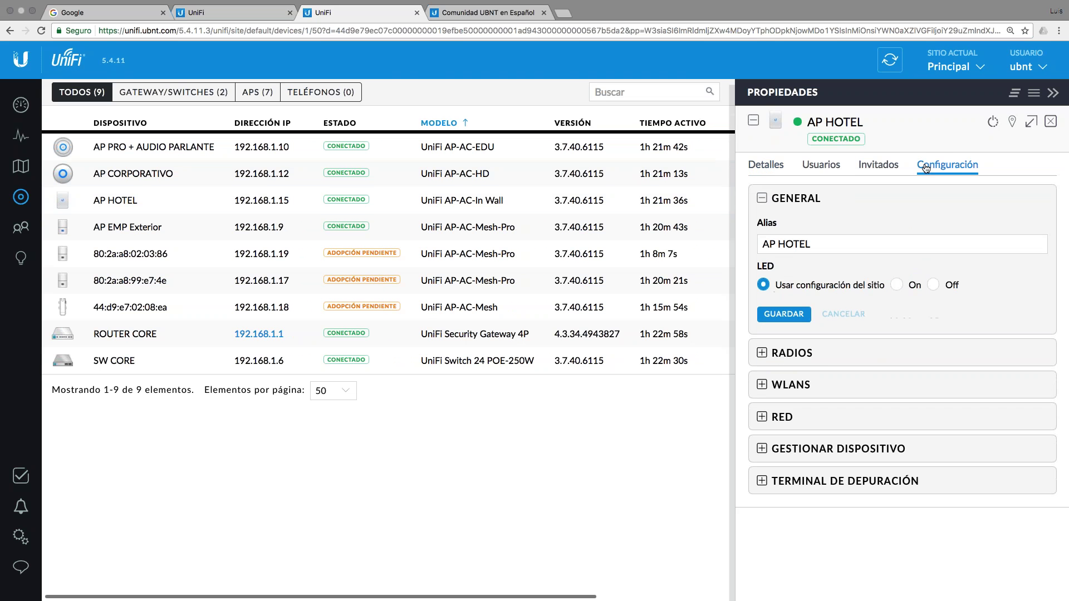
pyautogui.click(802, 481)
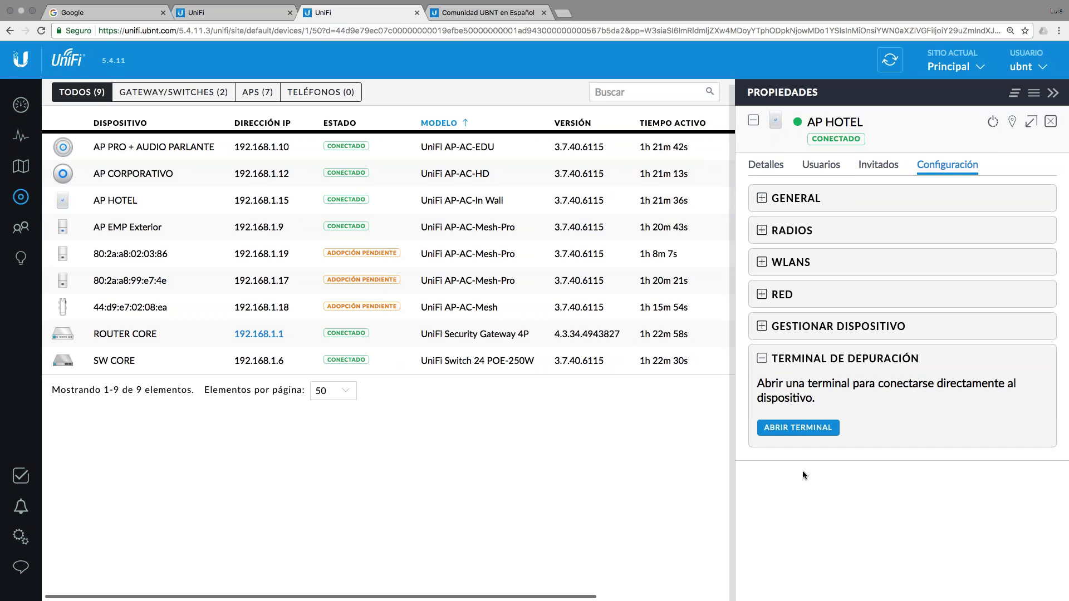
pyautogui.click(829, 362)
pyautogui.click(834, 326)
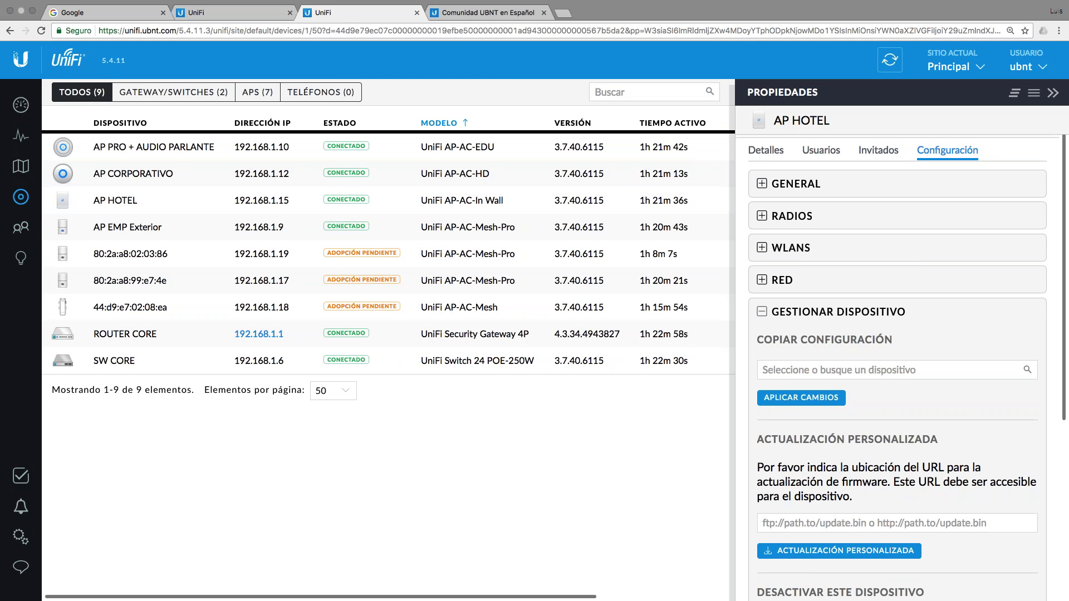
pyautogui.scroll(-5, 789, 492)
pyautogui.click(781, 547)
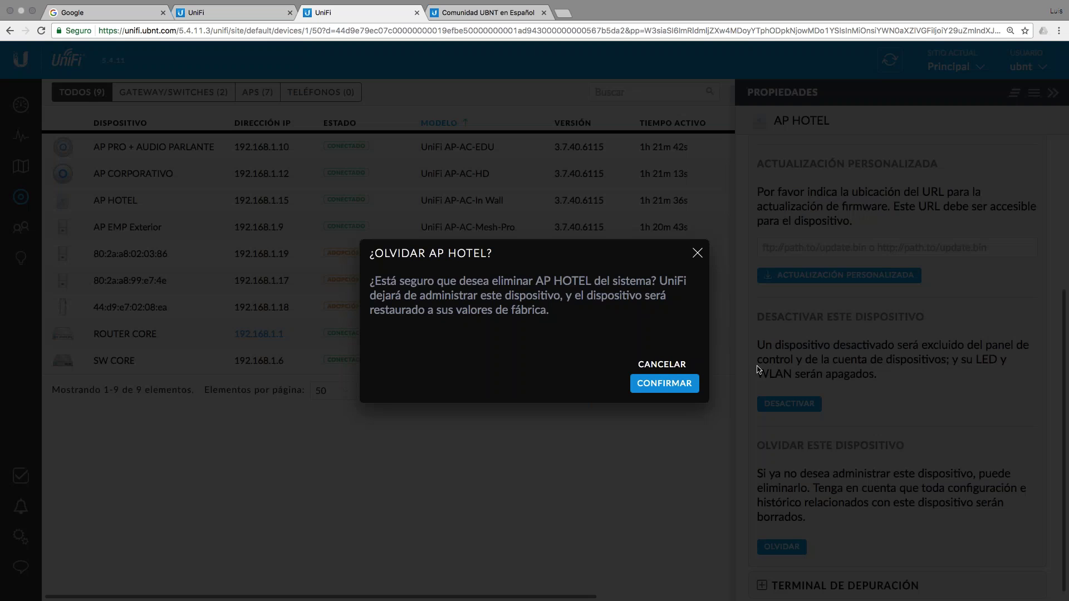
pyautogui.click(667, 381)
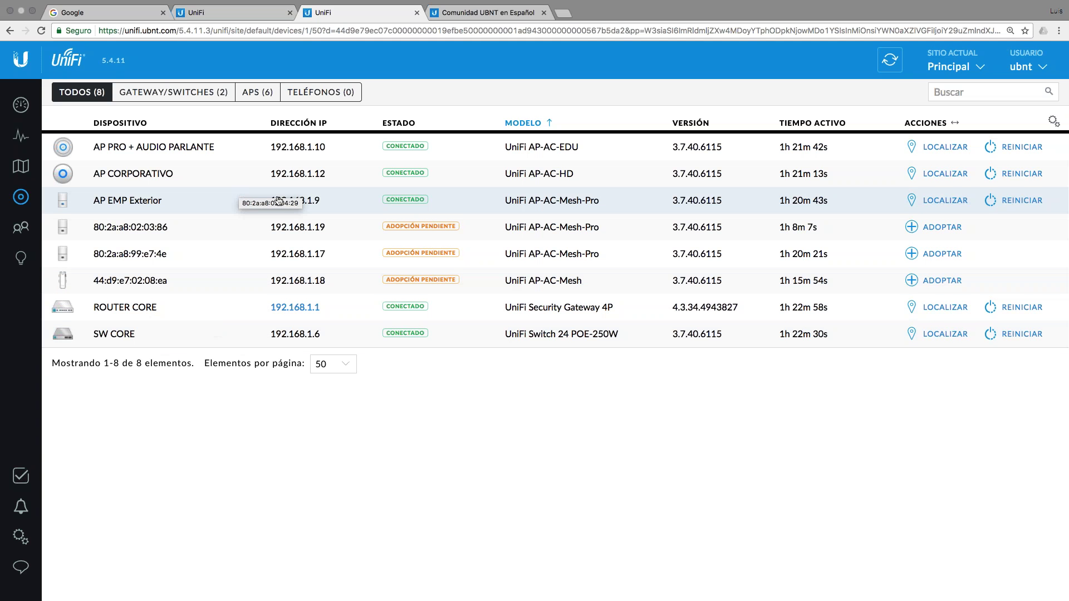
# Return to the cloud controller list tab, then move to the presentation desktop.
pyautogui.hotkey('ctrl', 'Left')
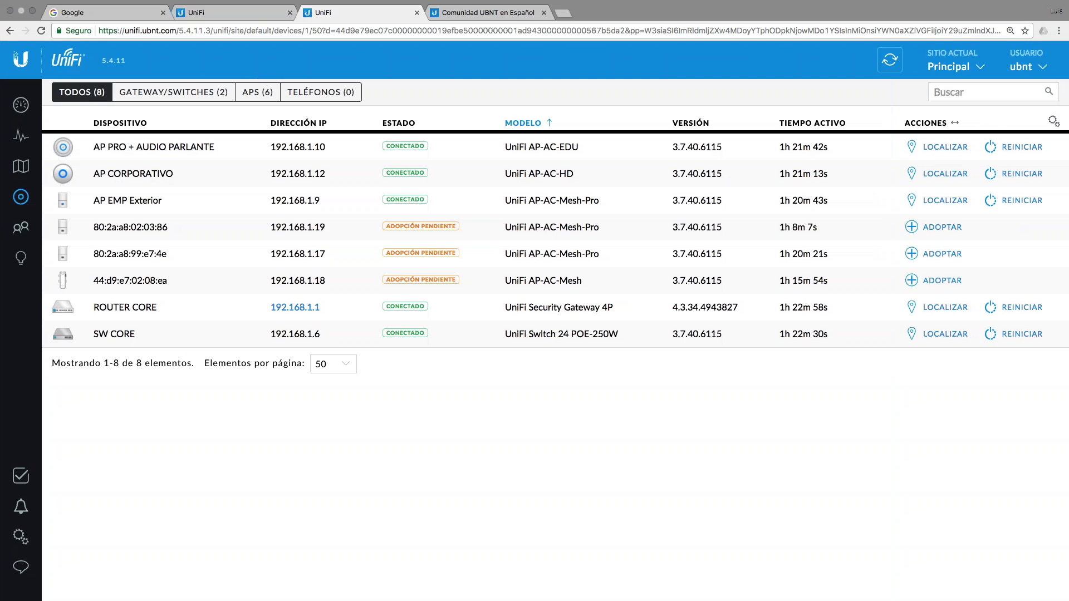
pyautogui.click(234, 12)
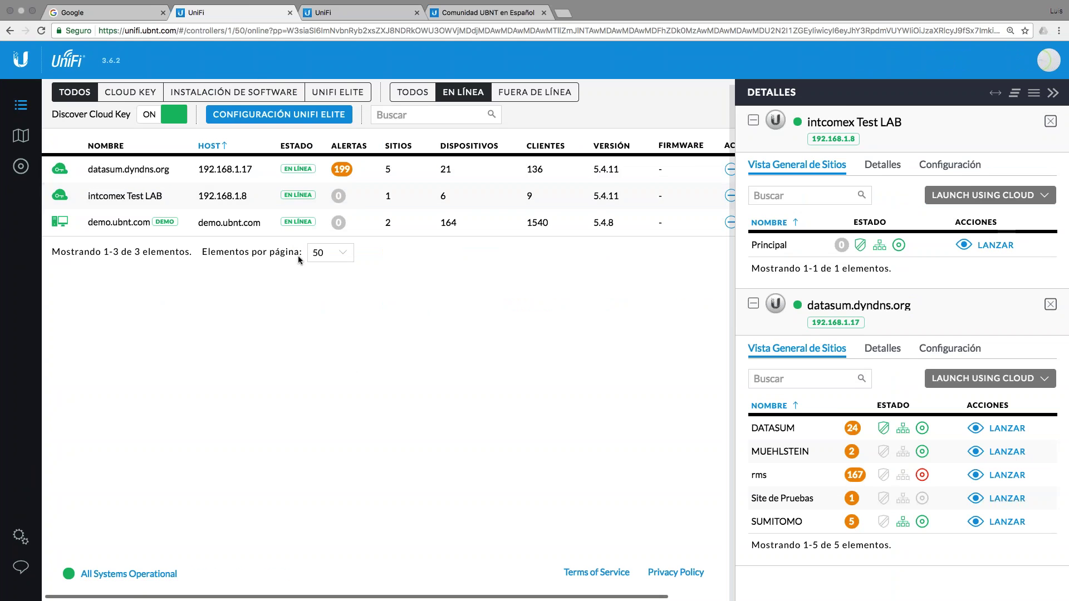
pyautogui.hotkey('ctrl', 'Left')
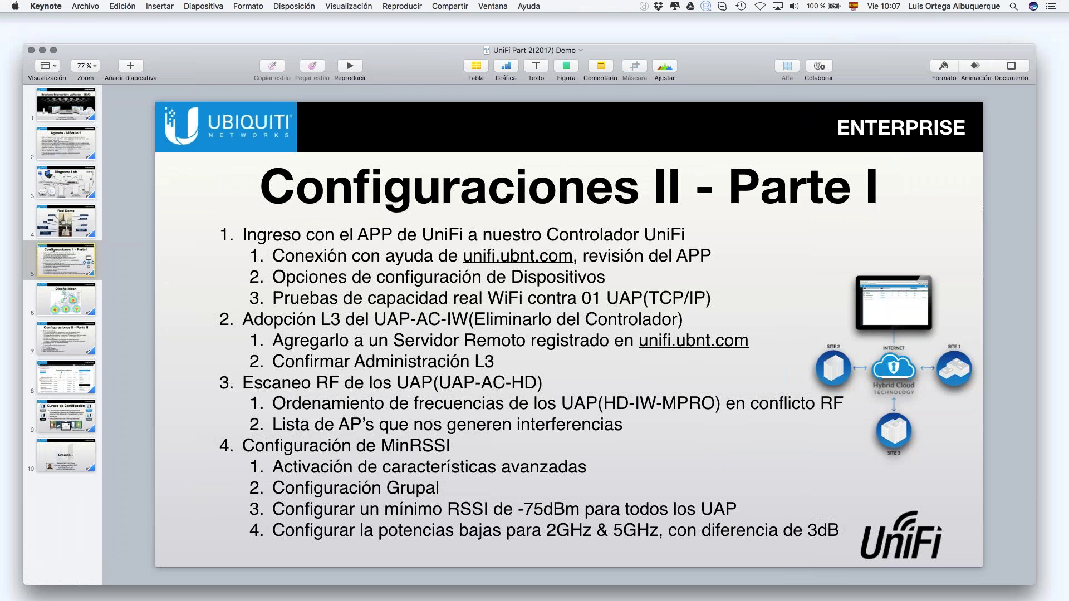
# Go to the ping desktop and move the ping Terminal window to the bottom-left corner.
pyautogui.hotkey('ctrl', 'Left')
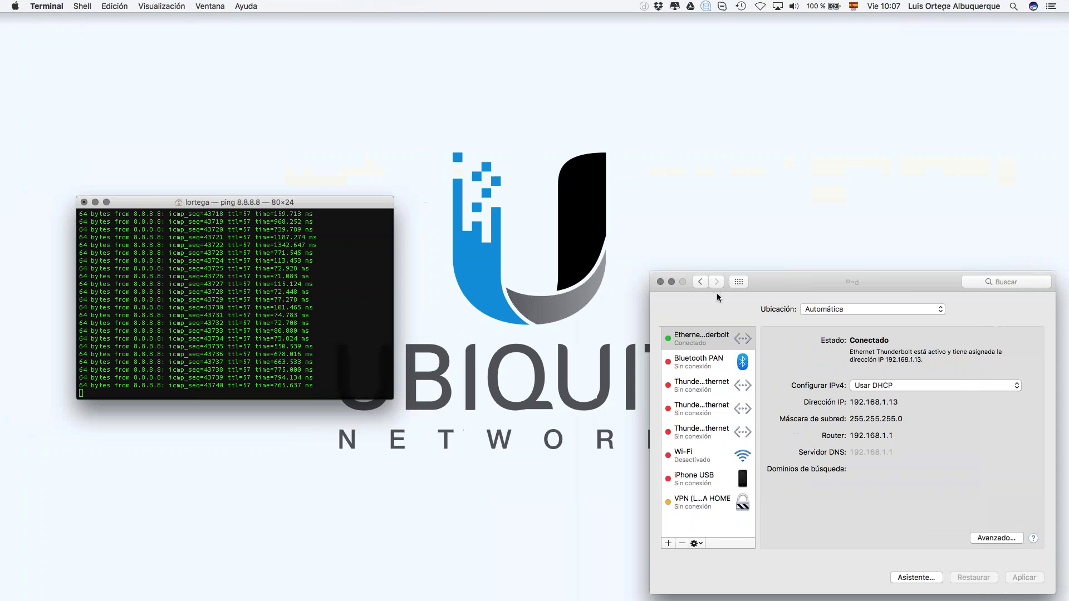
pyautogui.moveTo(304, 203); pyautogui.dragTo(220, 410)
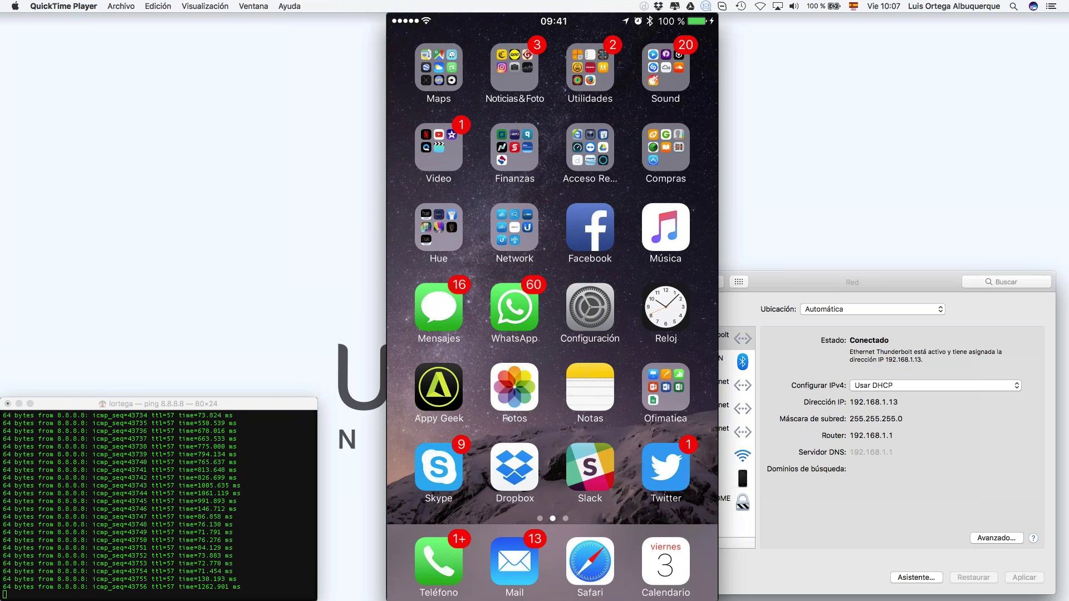
# Shift the QuickTime iPhone mirror window slightly to the left.
pyautogui.moveTo(515, 22)
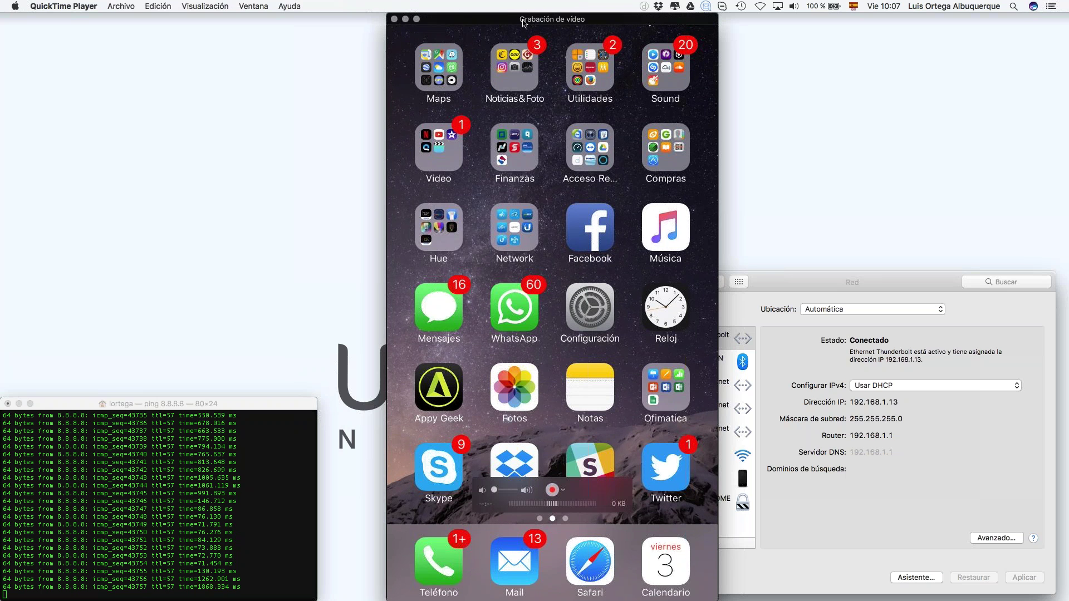
pyautogui.moveTo(515, 22); pyautogui.dragTo(471, 21)
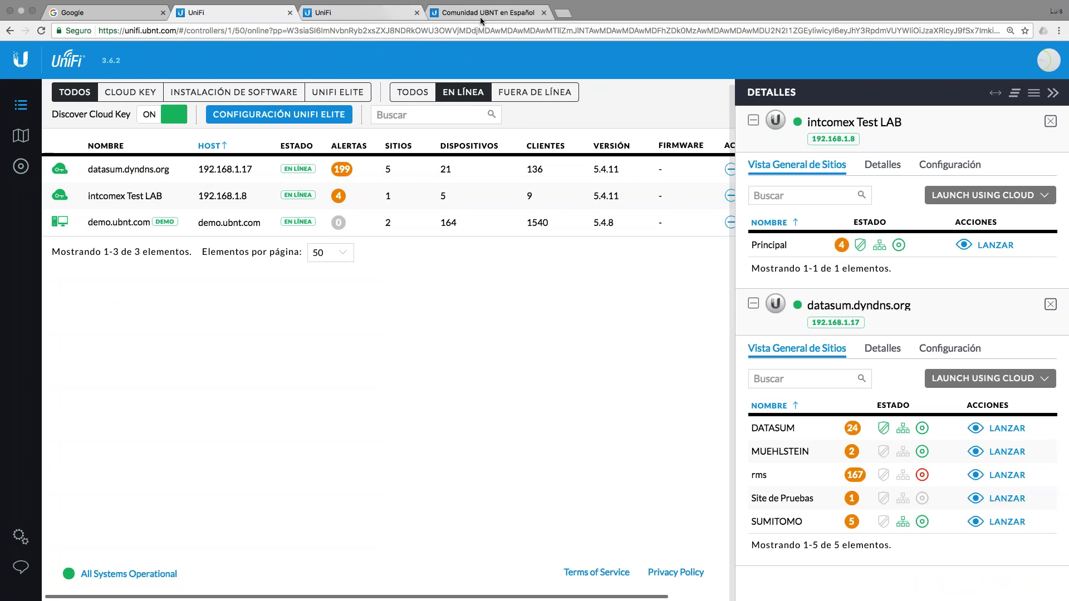
# Open the demo.ubnt.com controller in a new tab and enlarge its dashboard.
pyautogui.click(367, 19)
pyautogui.click(267, 14)
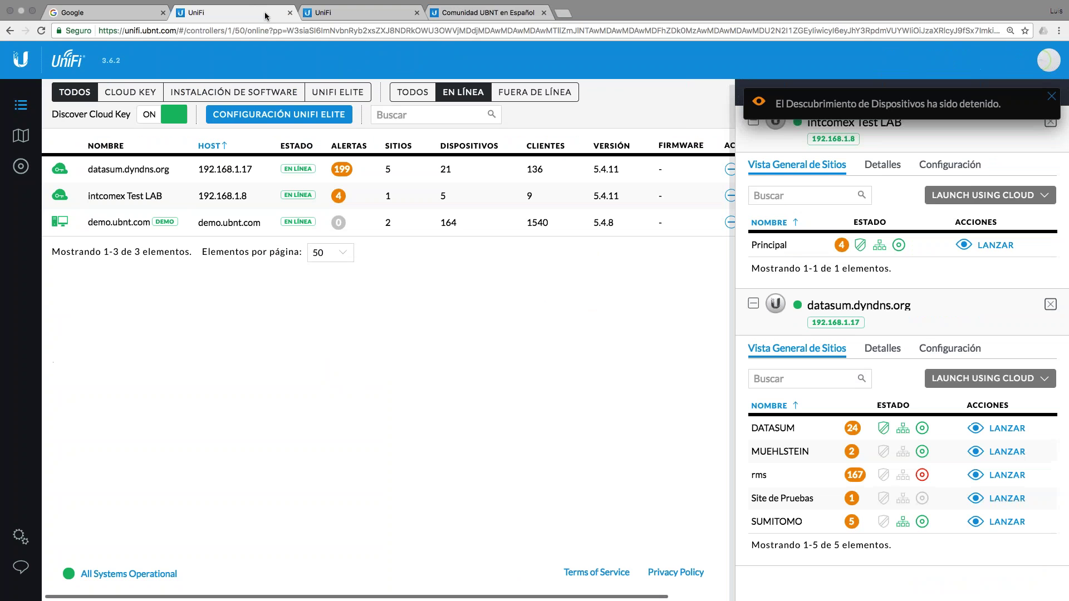
pyautogui.click(564, 14)
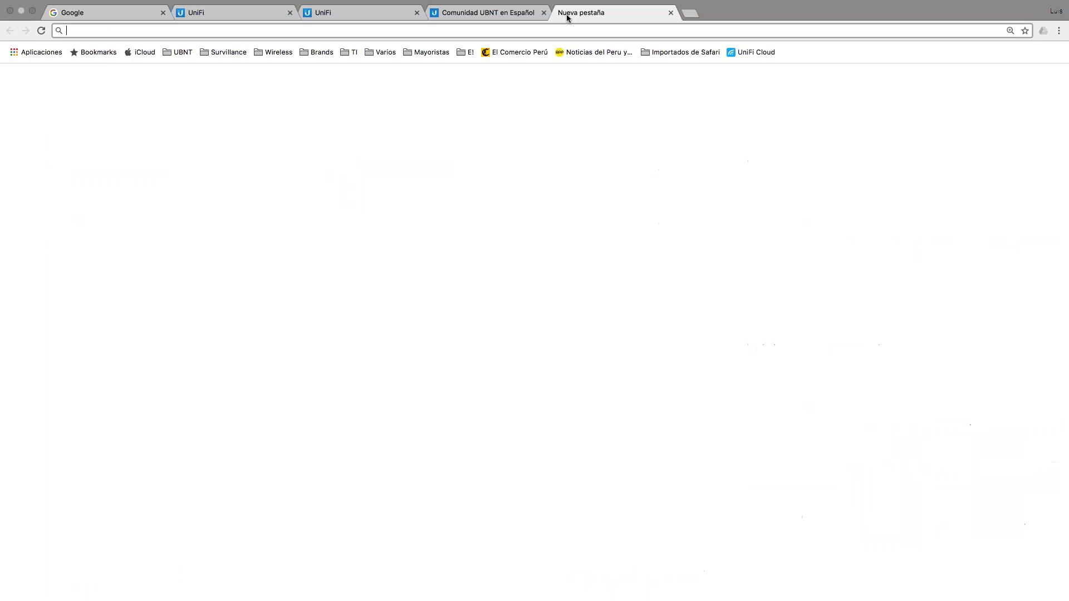
pyautogui.write('de')
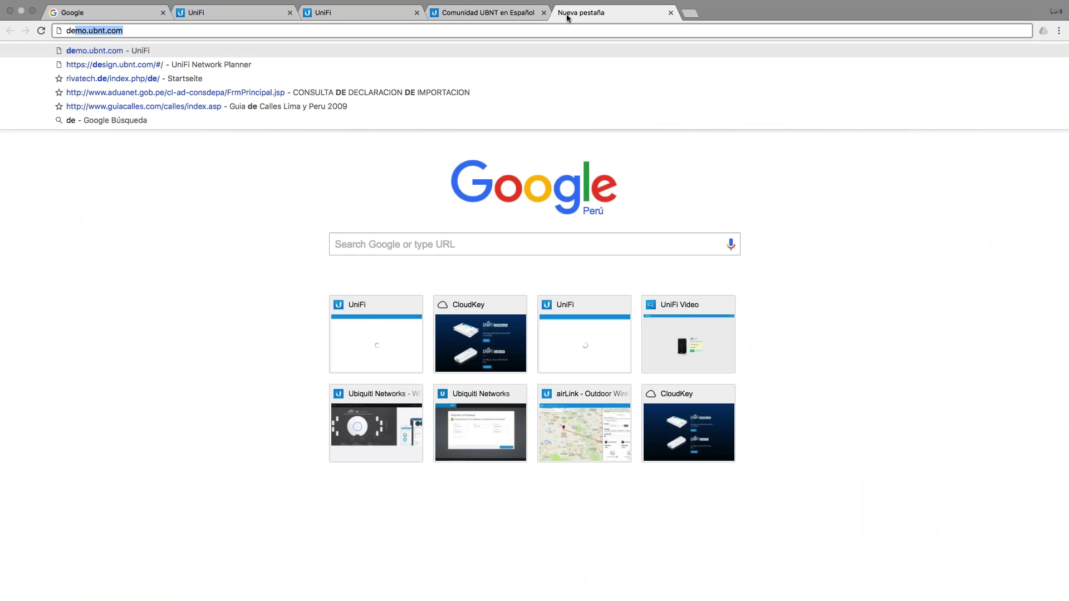
pyautogui.press('Return')
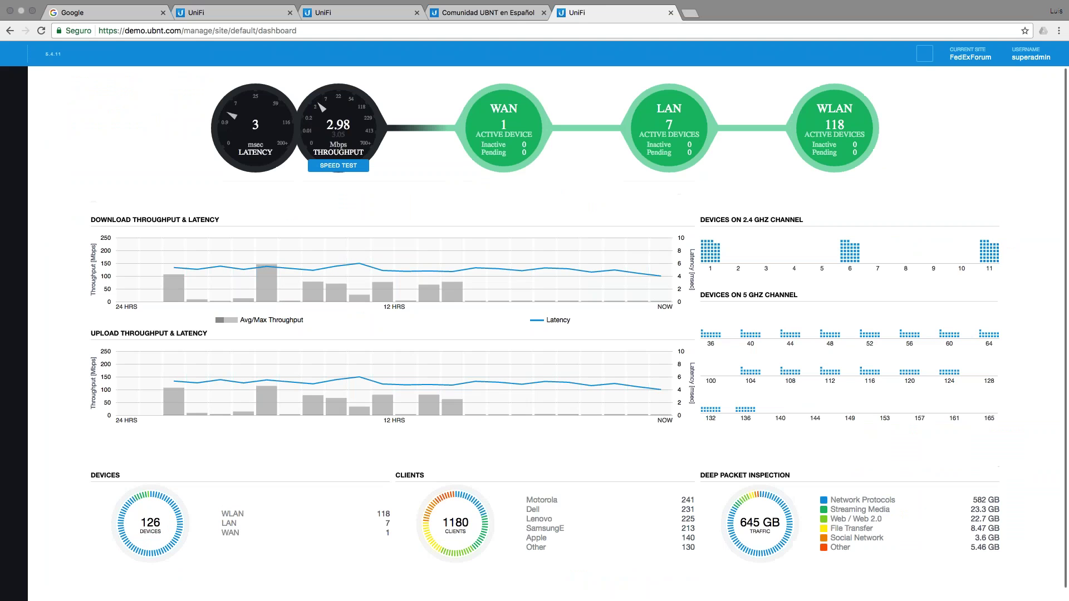
pyautogui.press('super+plus')
pyautogui.press('super+plus')
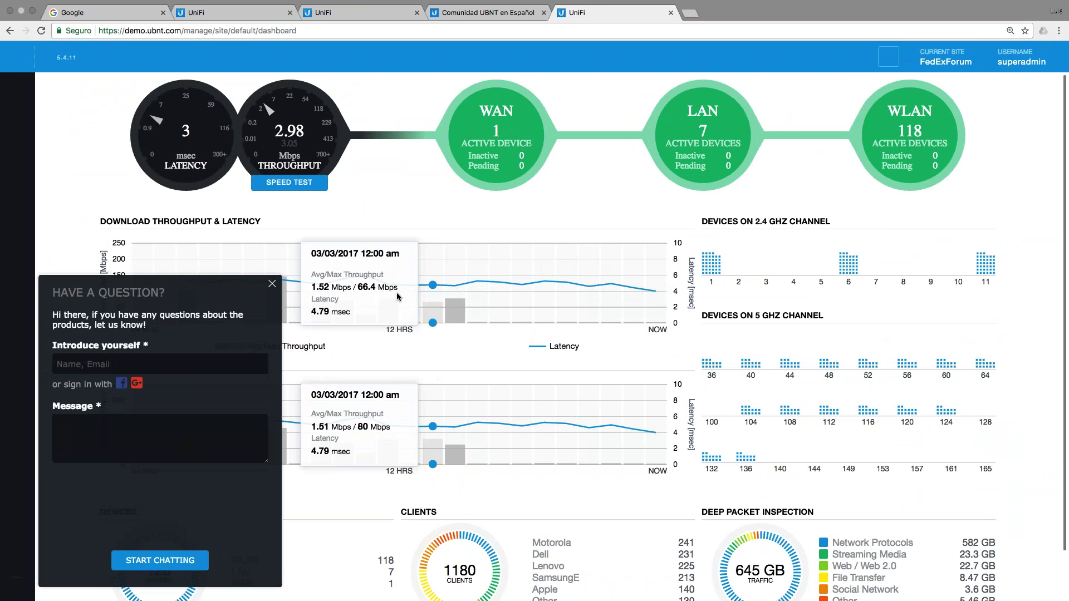
# Dismiss the chat widget, reload the demo dashboard, and return to the cloud controllers overview.
pyautogui.click(272, 283)
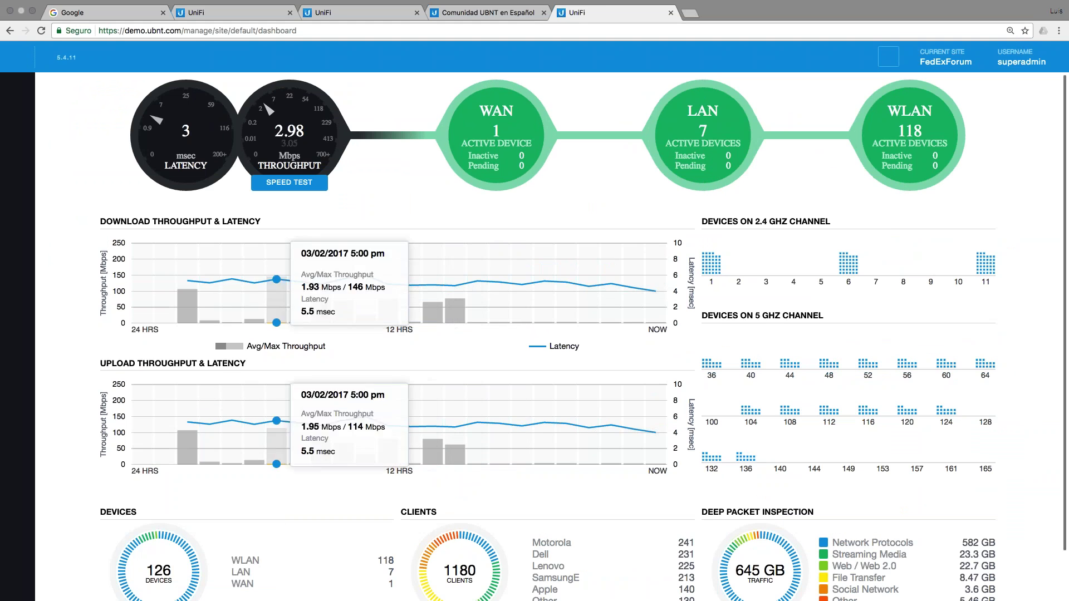
pyautogui.click(42, 31)
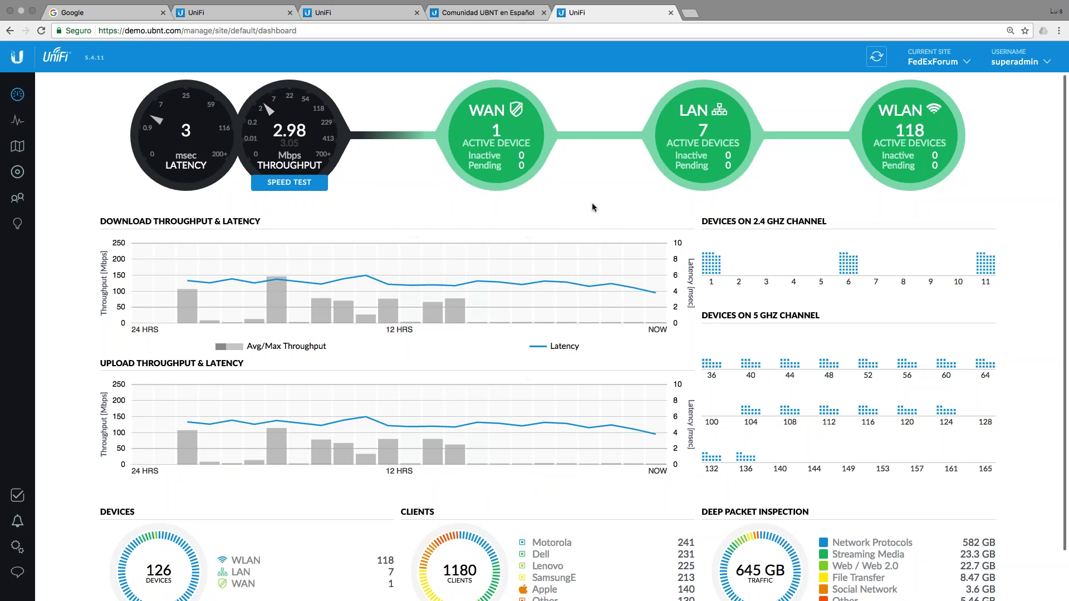
pyautogui.click(233, 12)
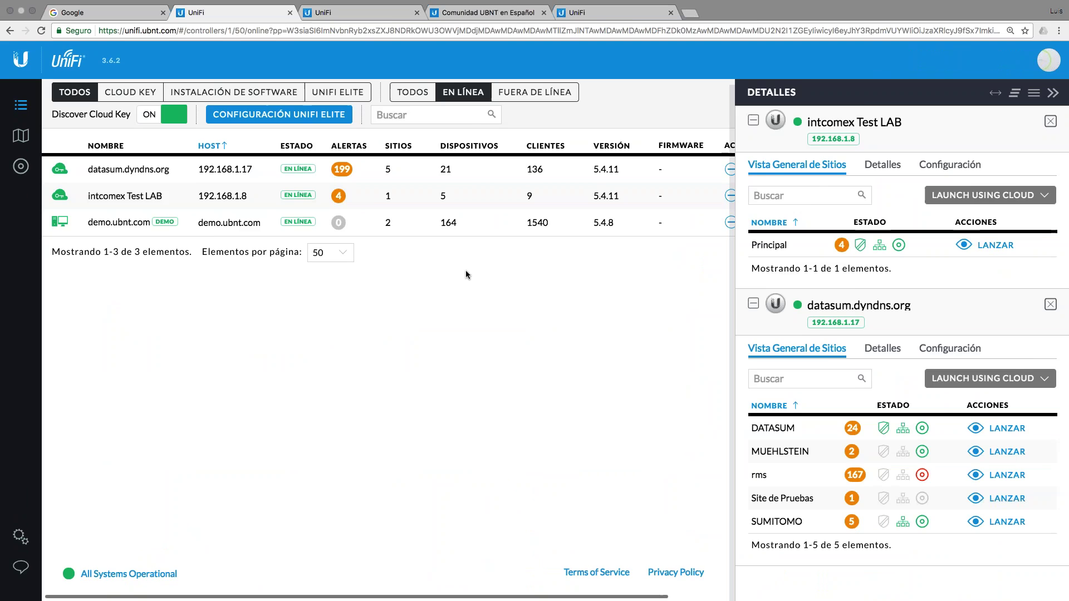
# In the mirrored iPhone app, create a site named Test-1, then go back to the browser desktop.
pyautogui.hotkey('ctrl', 'Left')
pyautogui.hotkey('ctrl', 'Left')
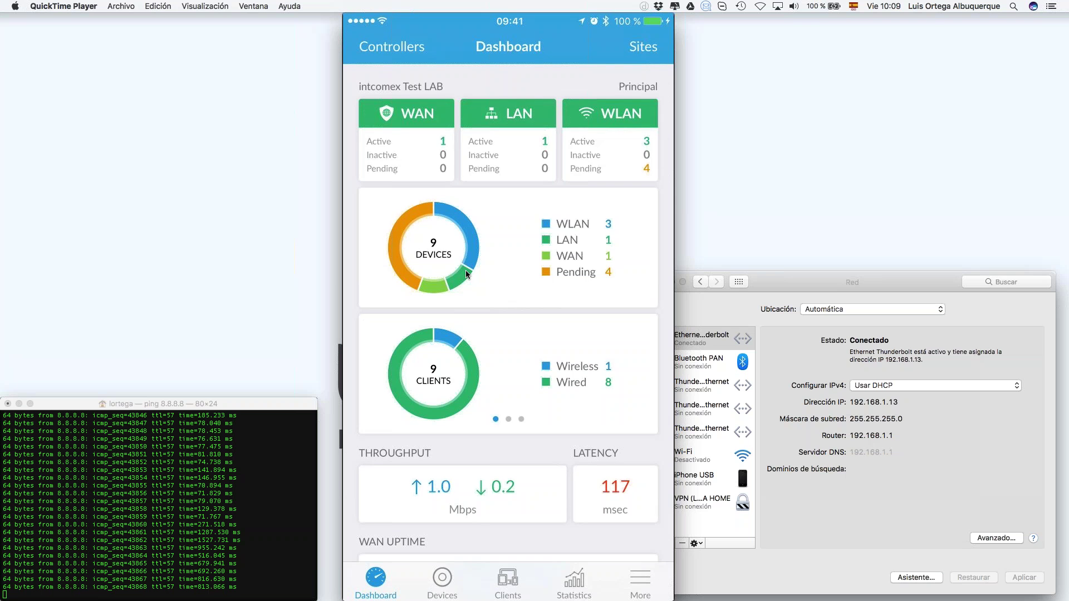
pyautogui.moveTo(467, 273)
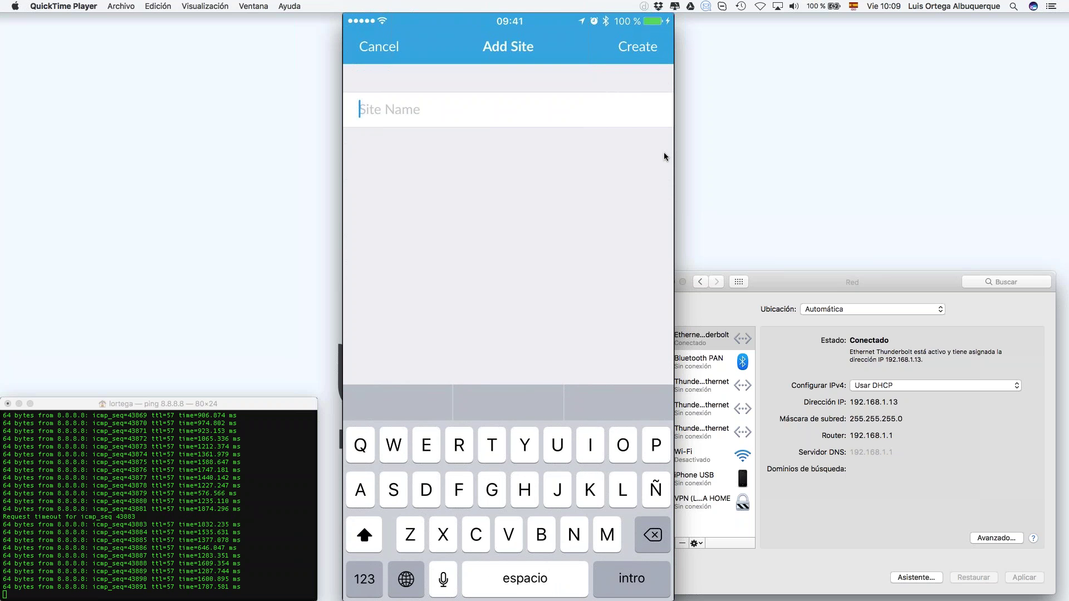
pyautogui.write('Tes')
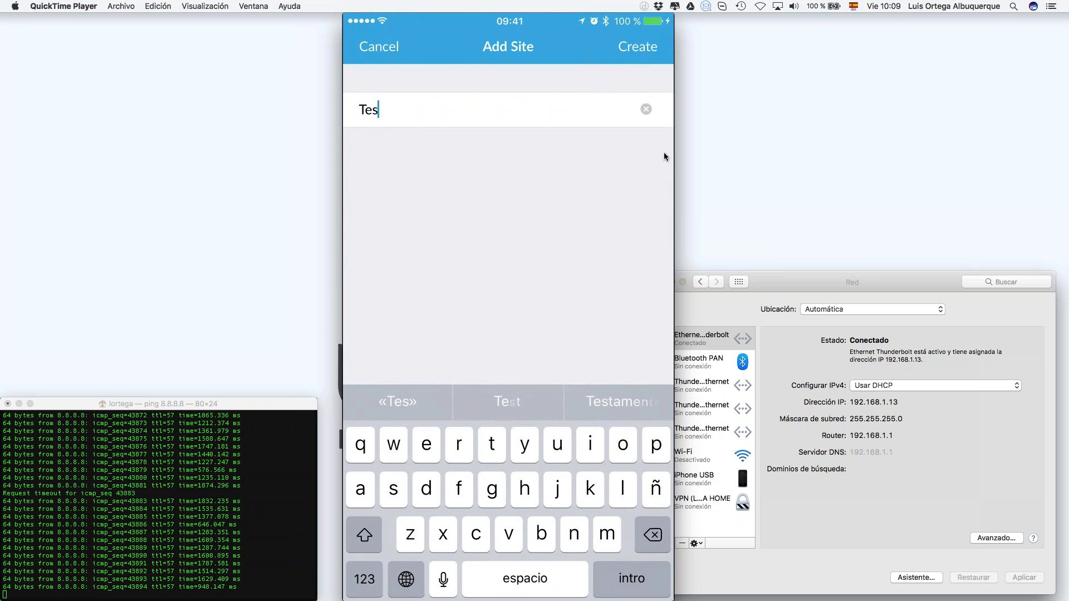
pyautogui.write('t')
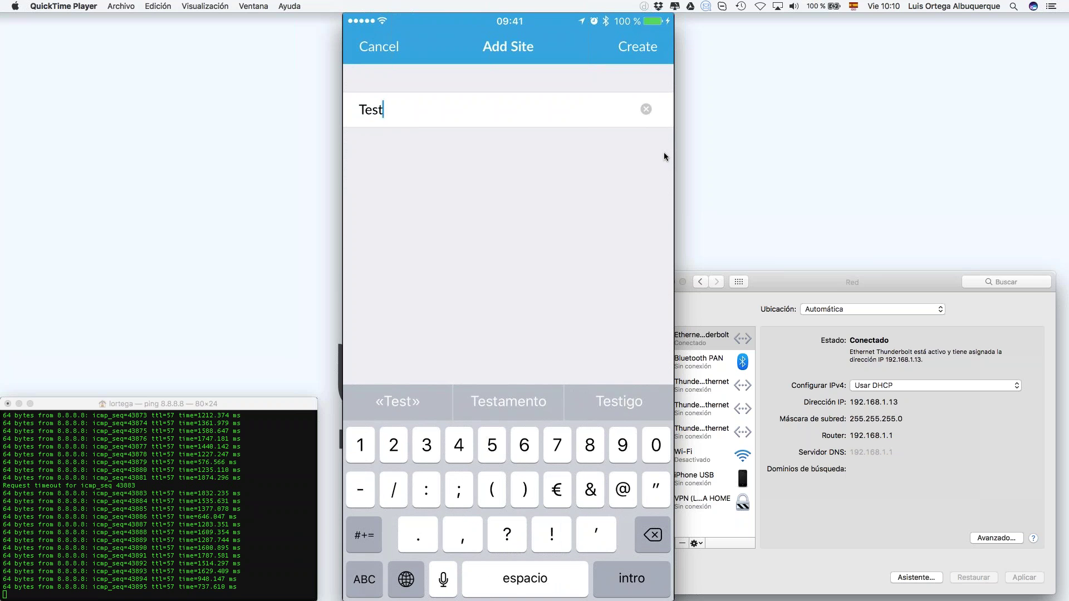
pyautogui.write('-1')
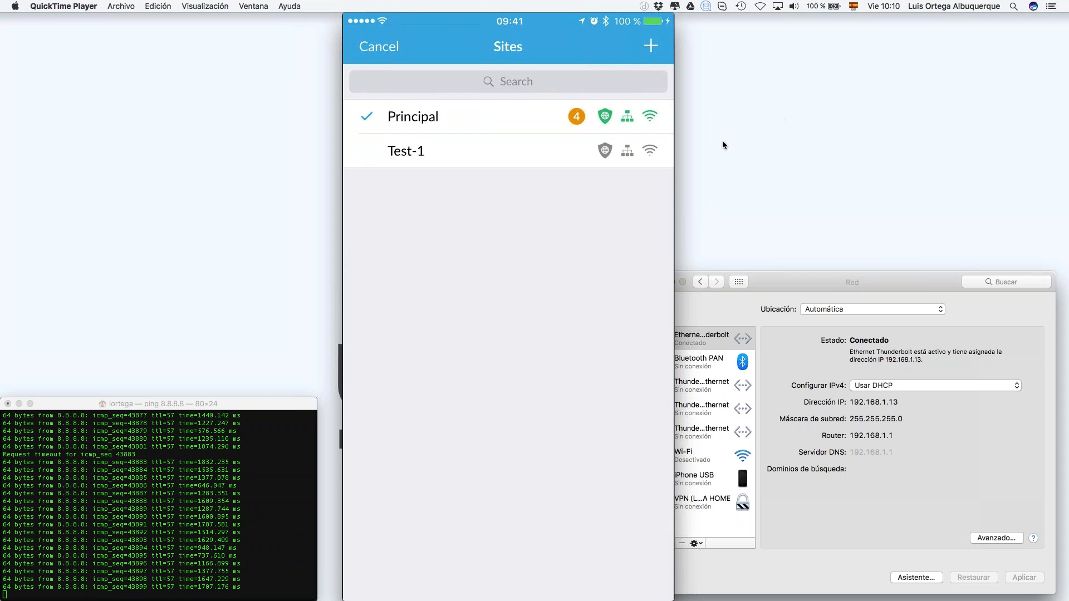
pyautogui.hotkey('ctrl', 'Right')
pyautogui.hotkey('ctrl', 'Right')
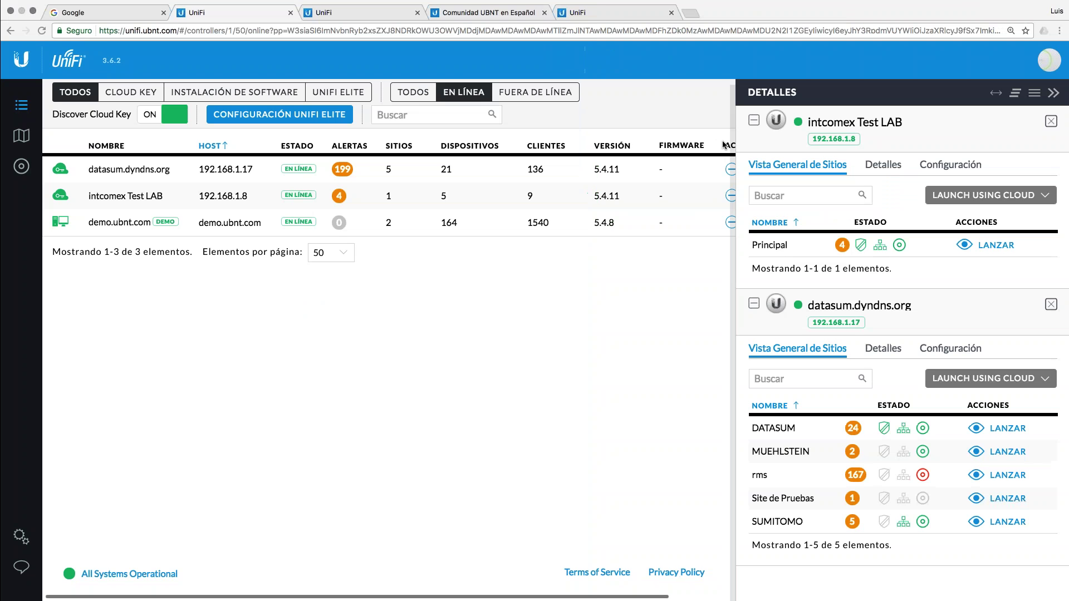
# Refresh the Principal devices page and confirm Test-1 appears in the site list.
pyautogui.click(391, 12)
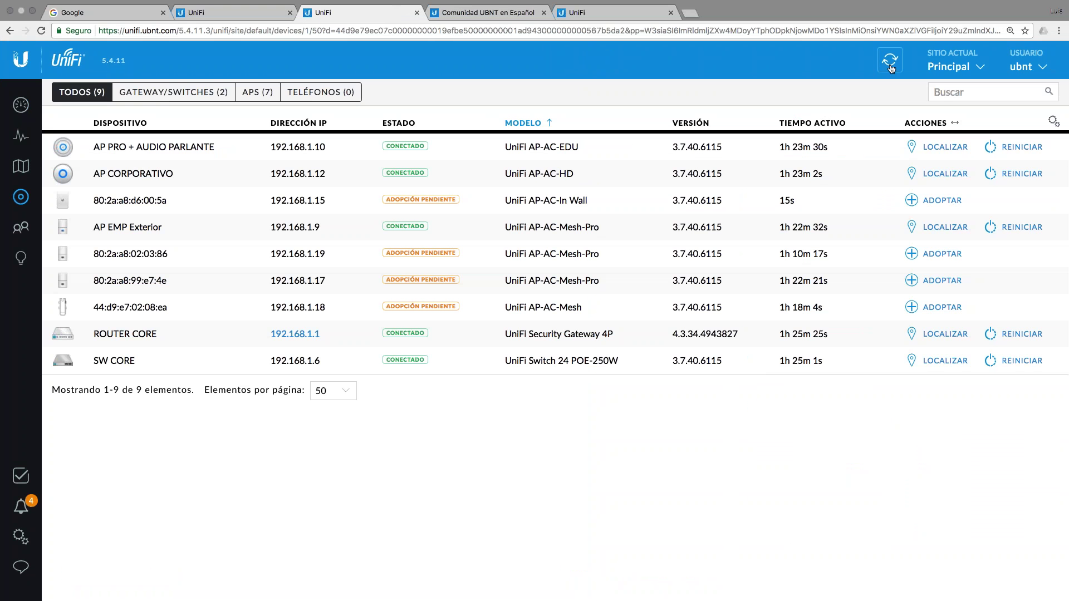
pyautogui.click(889, 65)
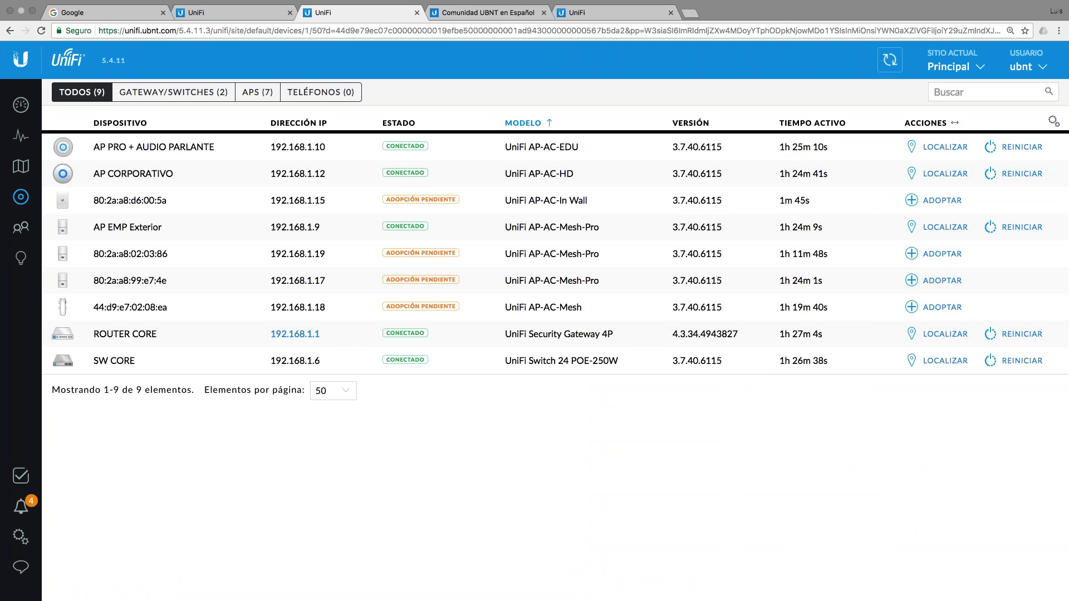
pyautogui.click(979, 68)
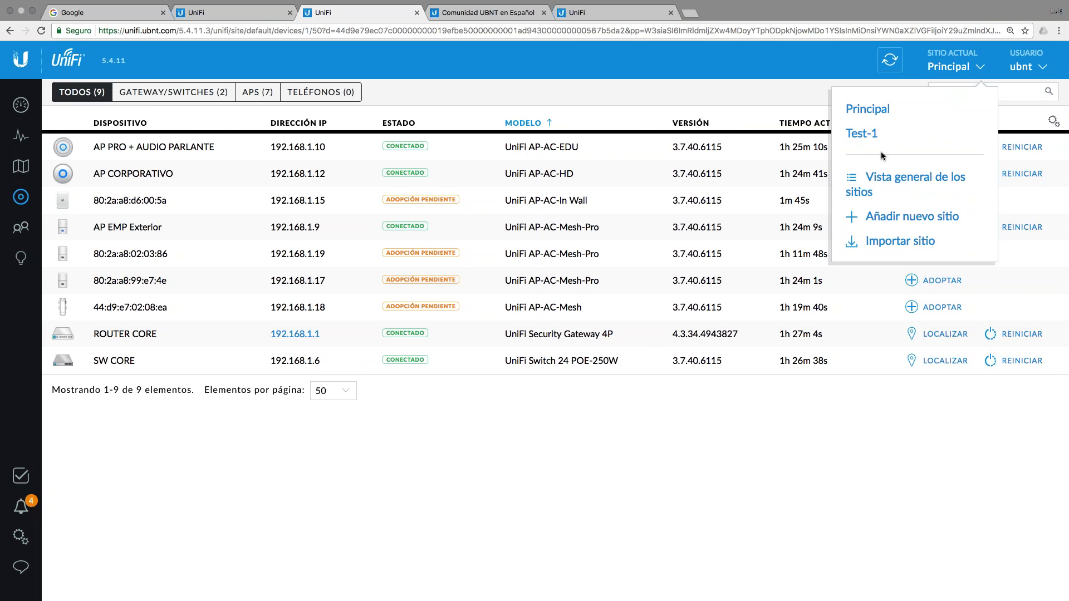
pyautogui.hotkey('ctrl', 'Left')
pyautogui.hotkey('ctrl', 'Left')
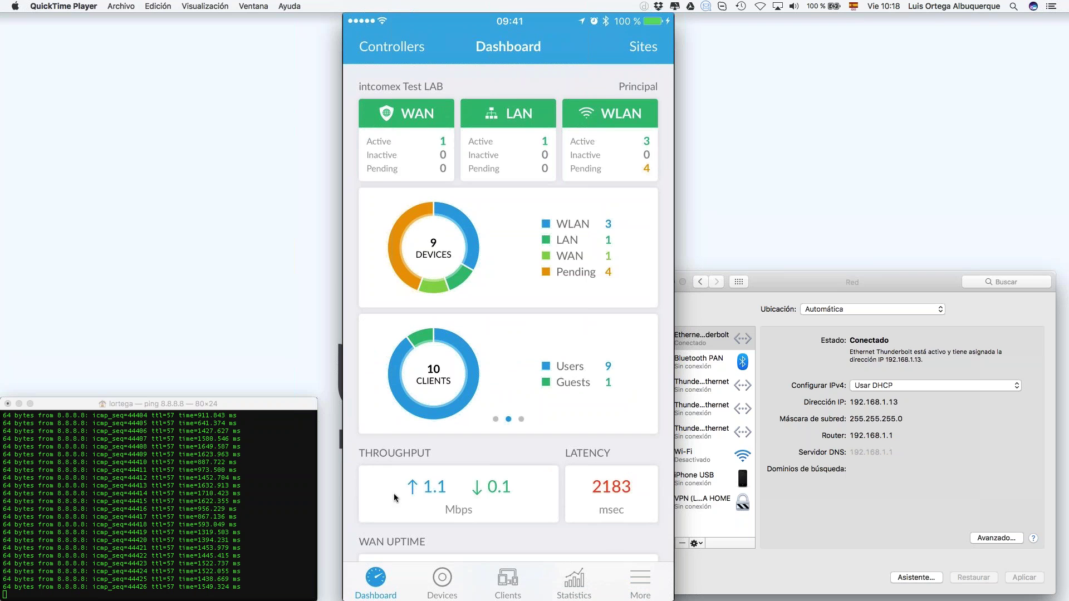
# Switch the UniFi iOS app to the datasum.dyndns.org controller, then show the agenda slide.
pyautogui.moveTo(408, 60)
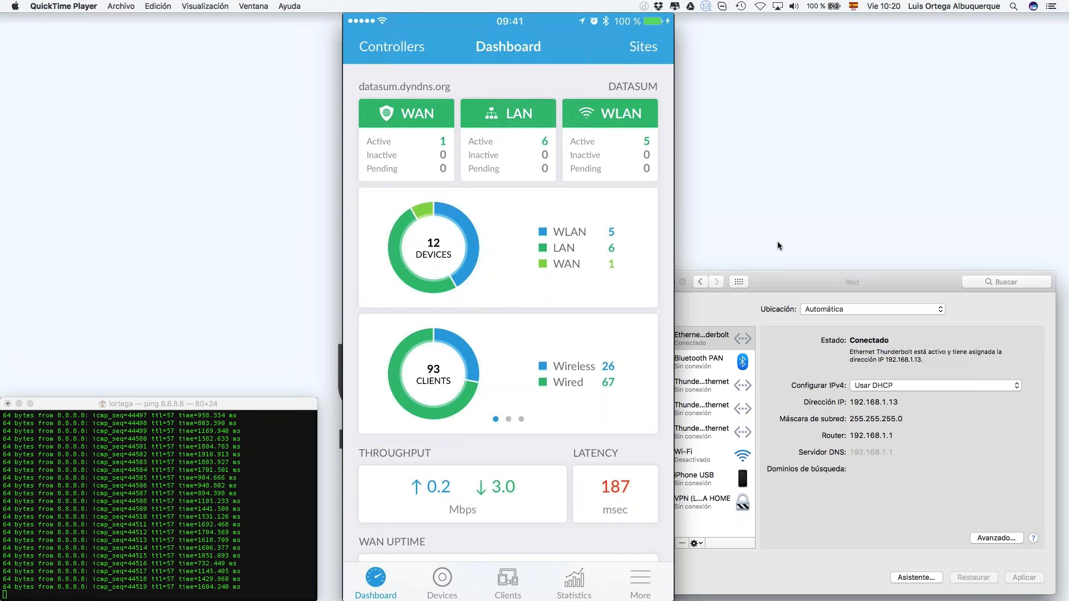
pyautogui.hotkey('ctrl', 'Right')
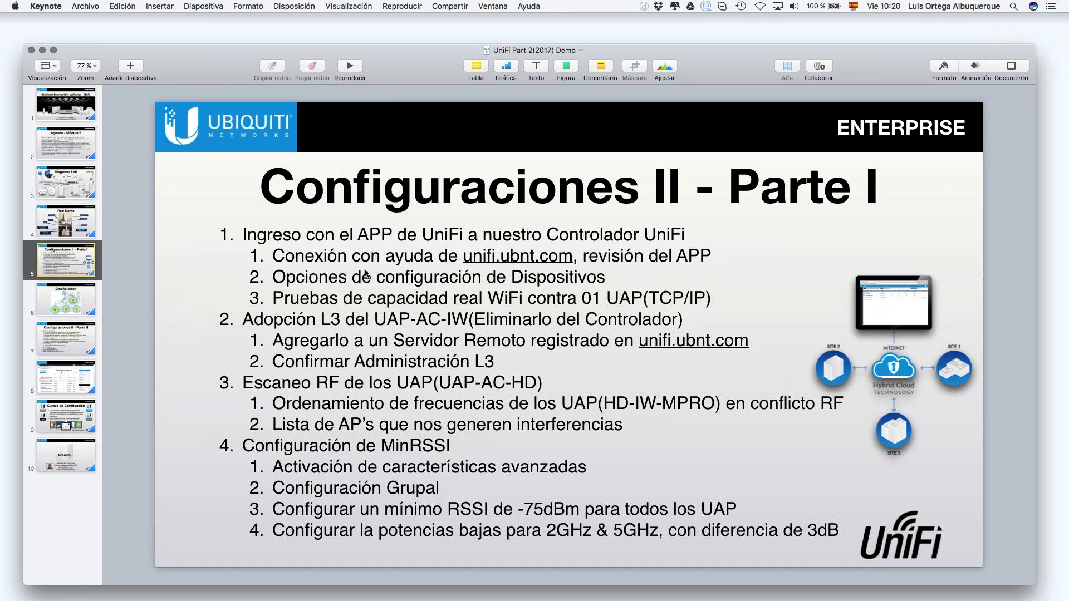
# Put the cursor in the slide's agenda text, briefly checking the mirrored phone desktop.
pyautogui.click(362, 272)
pyautogui.click(284, 262)
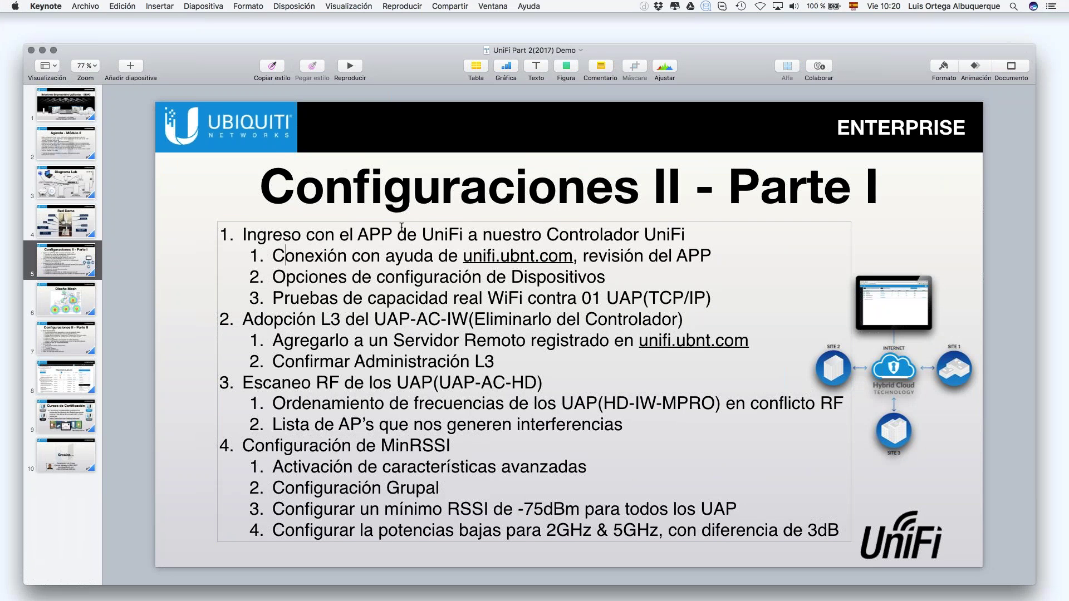
pyautogui.hotkey('ctrl', 'Left')
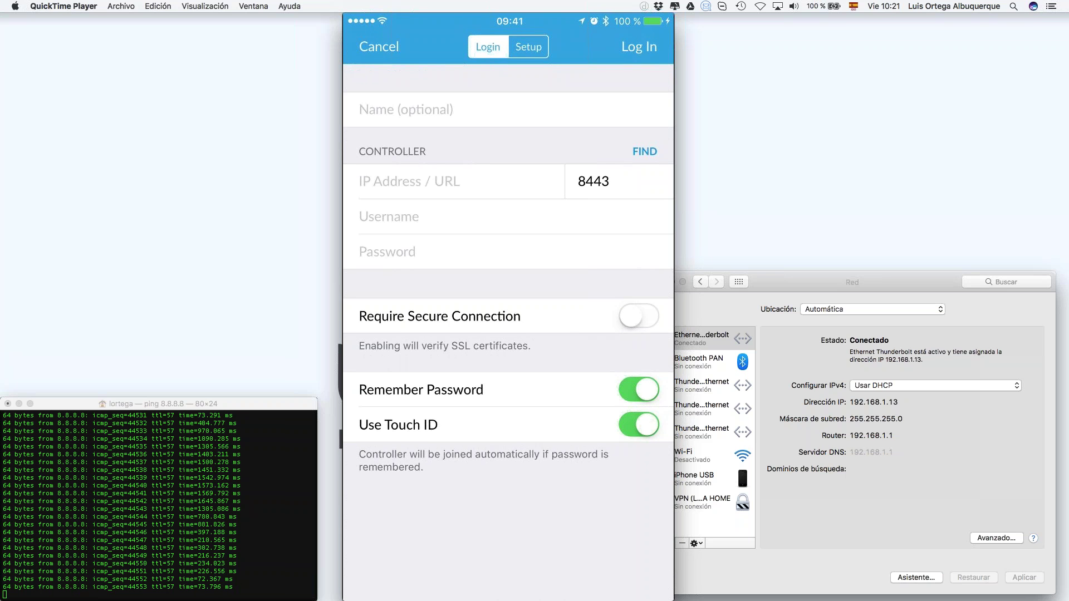
pyautogui.moveTo(365, 157)
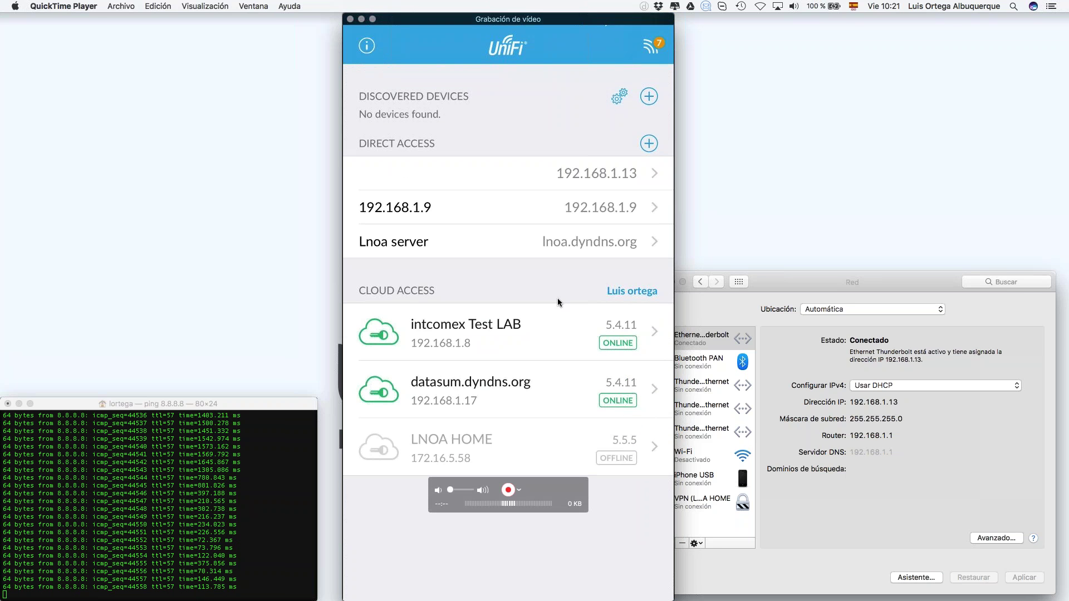
pyautogui.hotkey('ctrl', 'Right')
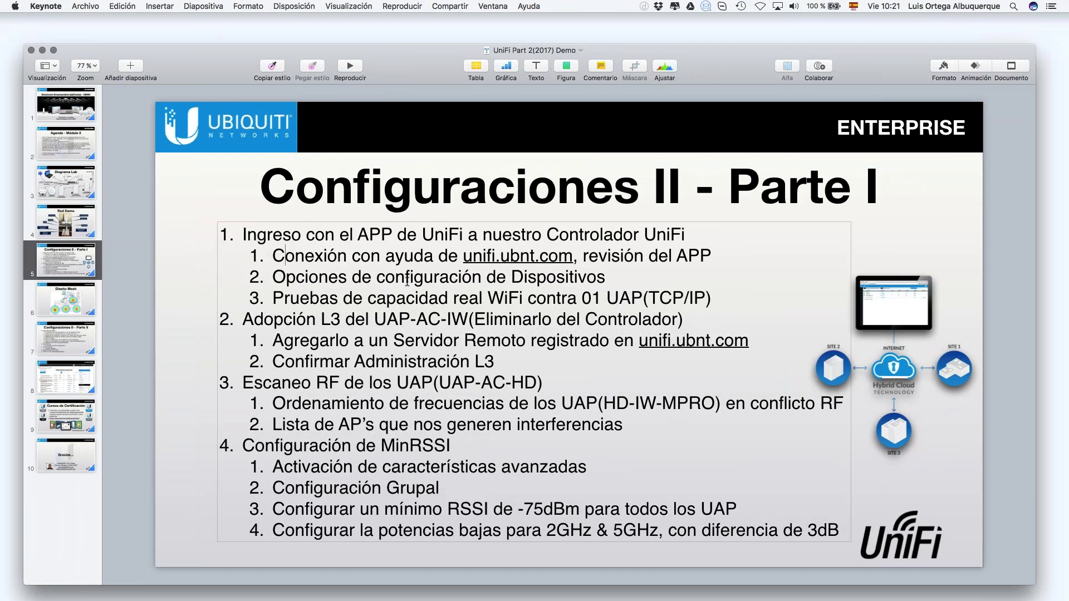
# Highlight the agenda lines on device configuration options, real WiFi capacity tests, and UAP-AC-IW.
pyautogui.moveTo(609, 276); pyautogui.dragTo(272, 276)
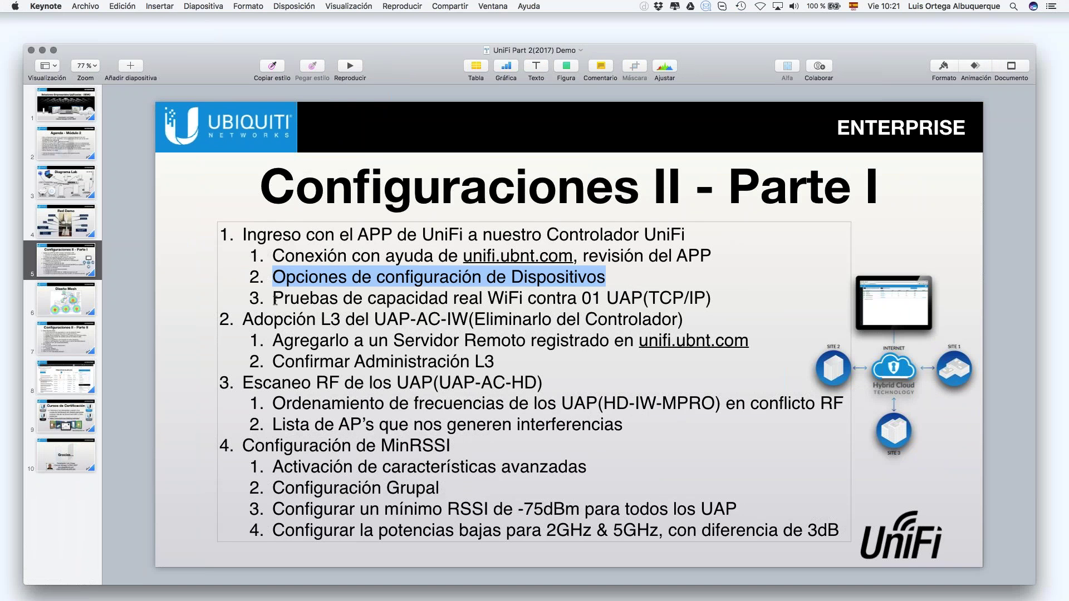
pyautogui.moveTo(274, 301); pyautogui.dragTo(713, 299)
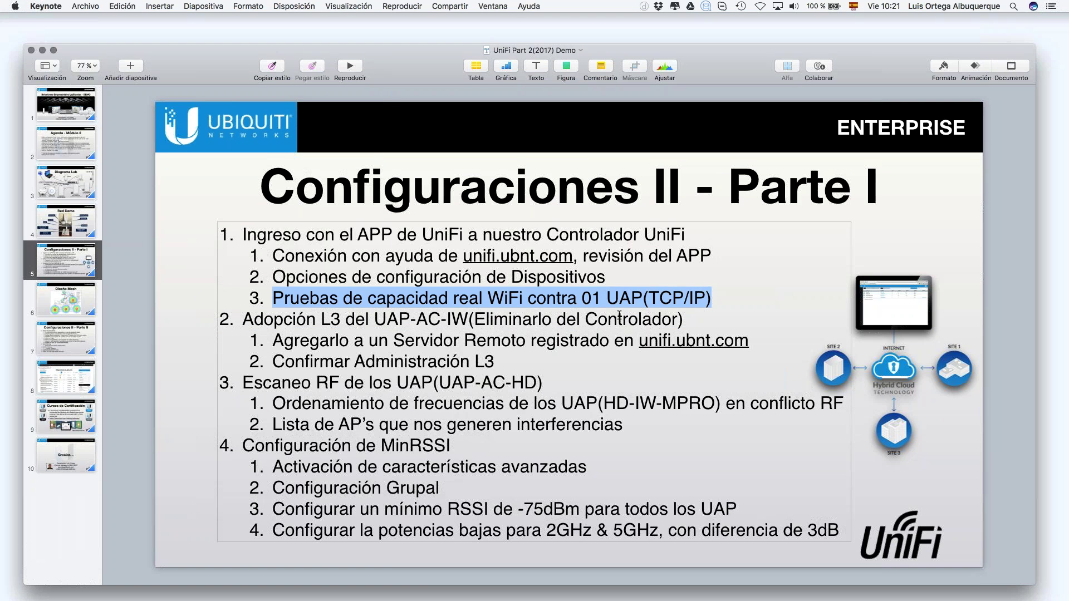
pyautogui.moveTo(373, 319); pyautogui.dragTo(472, 318)
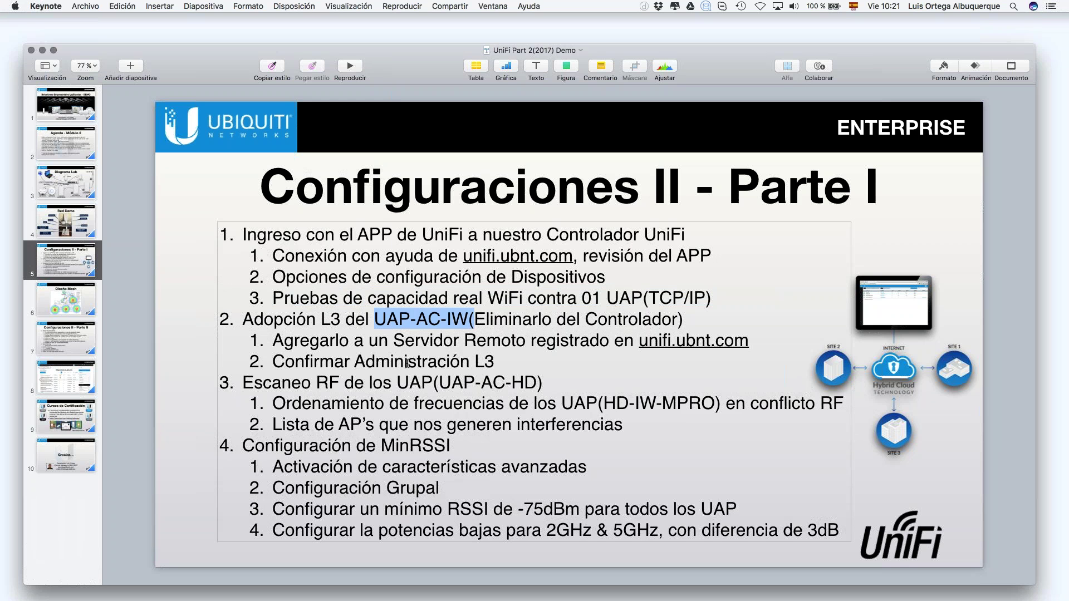
pyautogui.hotkey('ctrl', 'Right')
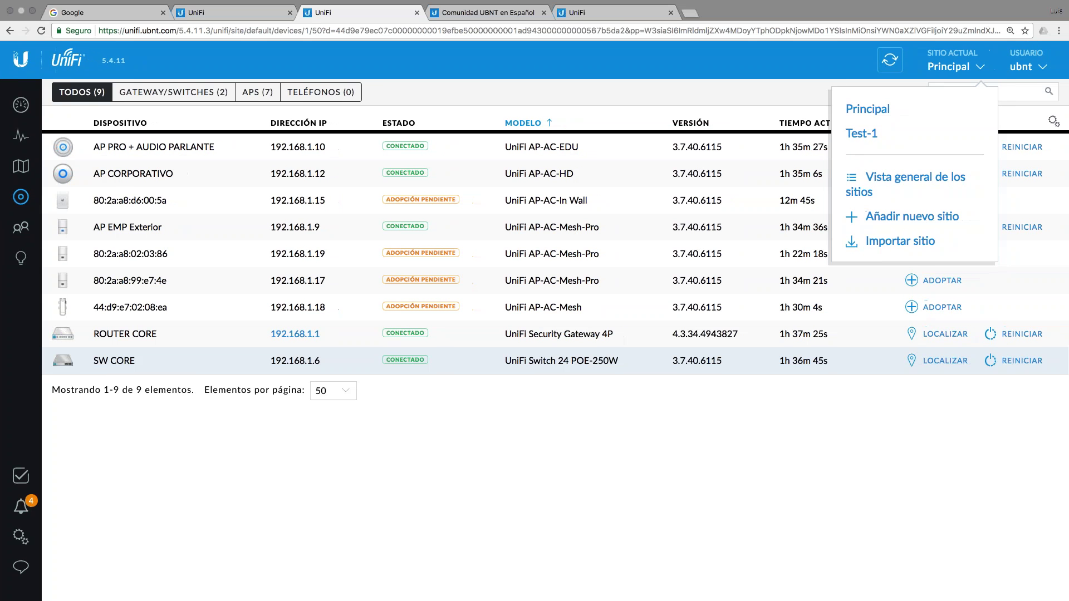
# Launch the Site de Pruebas site from datasum.dyndns.org in the cloud controller list.
pyautogui.press('Escape')
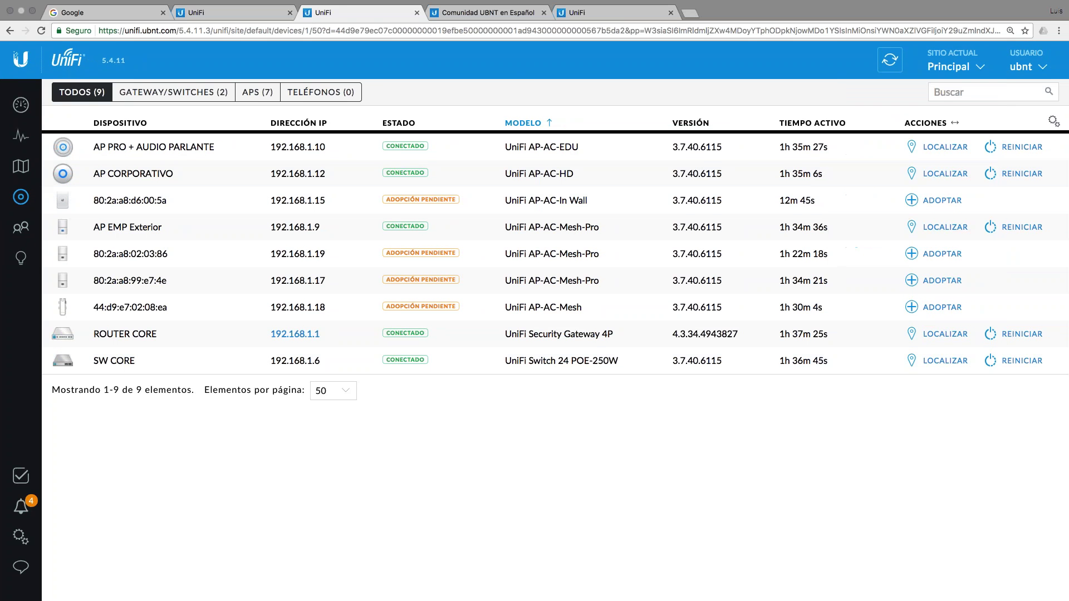
pyautogui.click(256, 12)
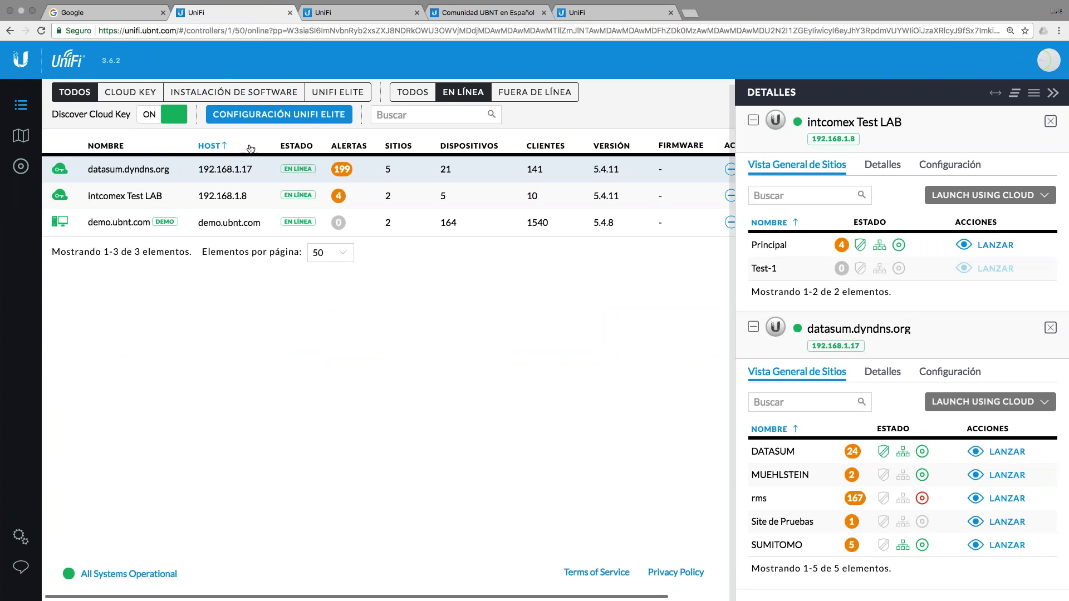
pyautogui.click(141, 171)
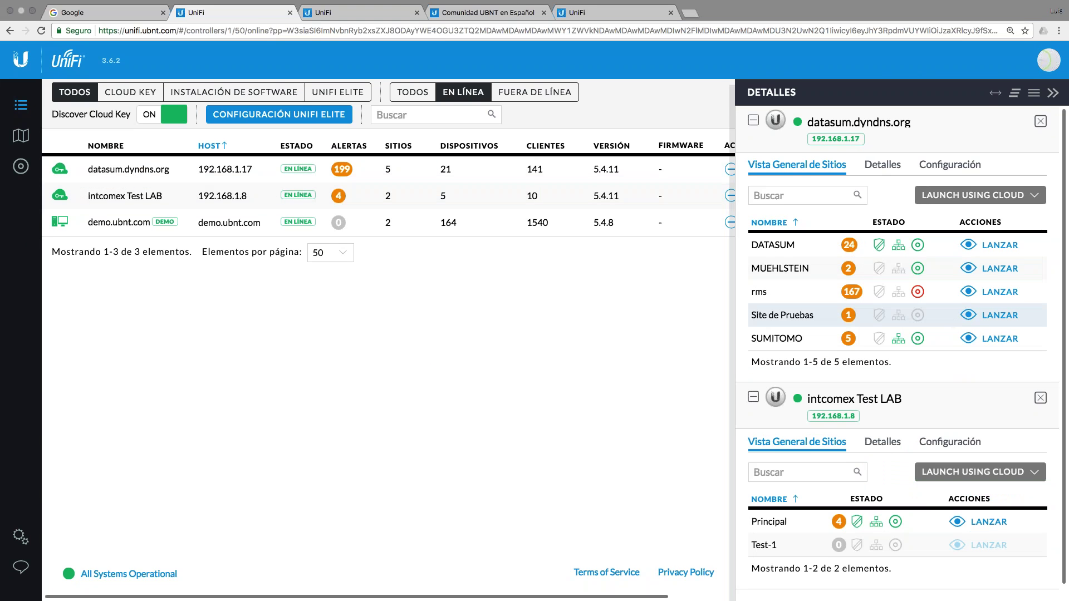
pyautogui.click(988, 316)
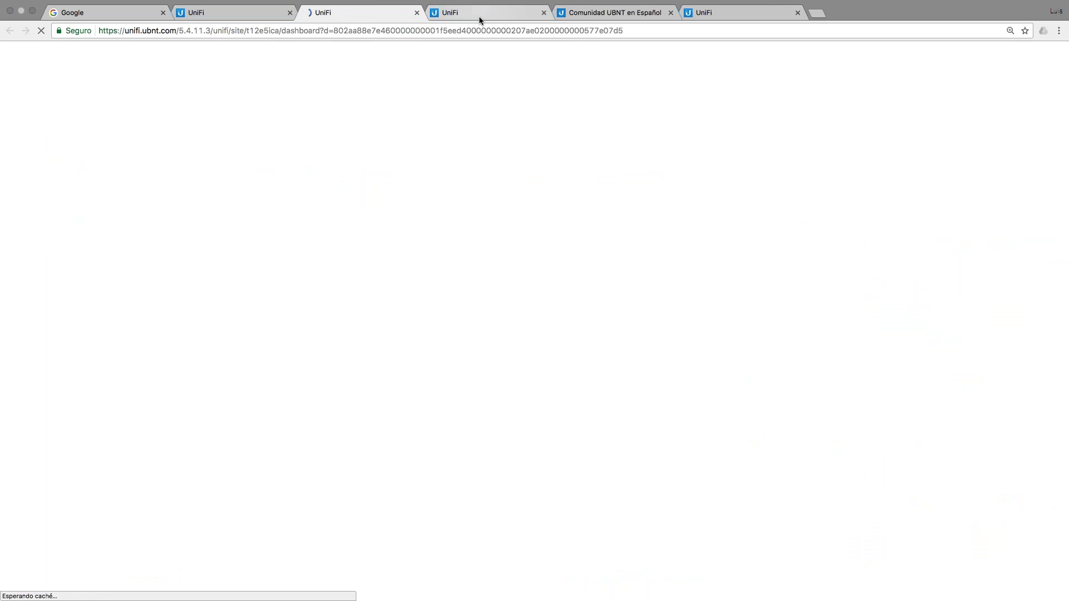
# Reorder the browser tabs and bring up the Site de Pruebas dashboard tab.
pyautogui.click(478, 15)
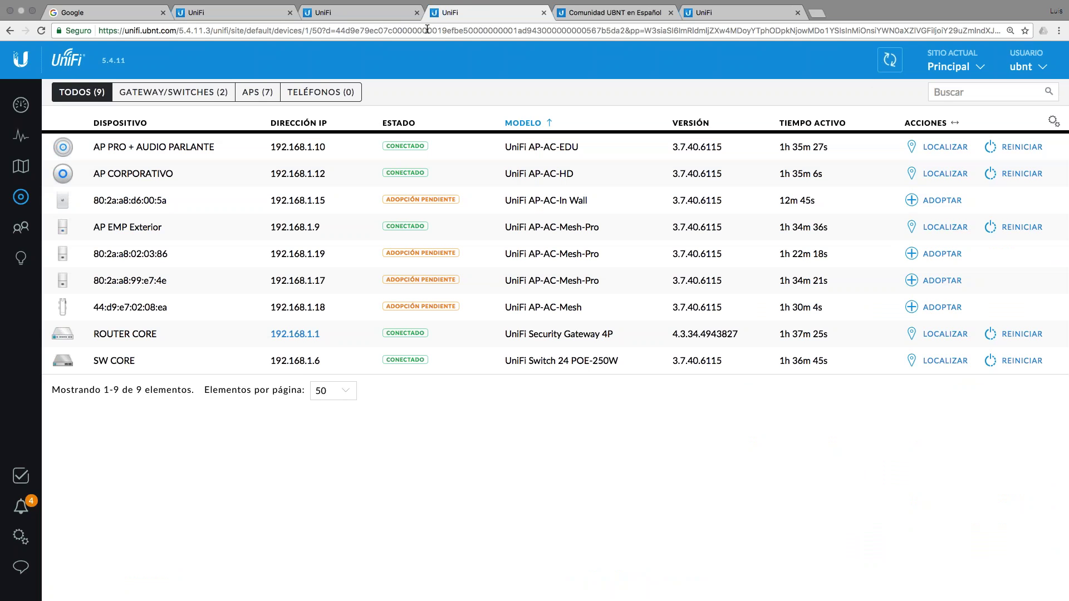
pyautogui.click(358, 12)
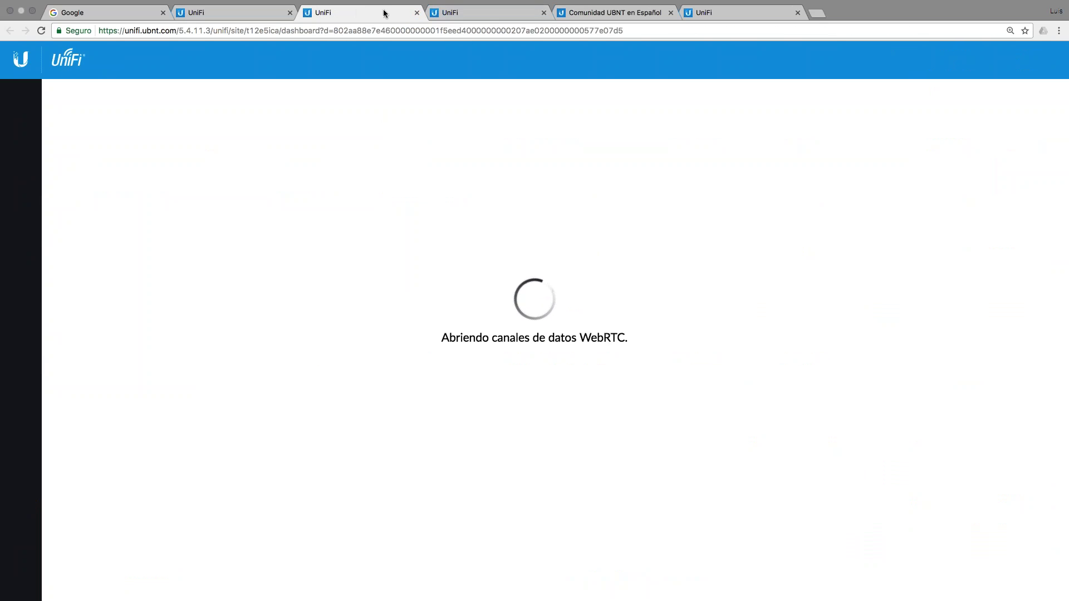
pyautogui.moveTo(384, 13); pyautogui.dragTo(502, 16)
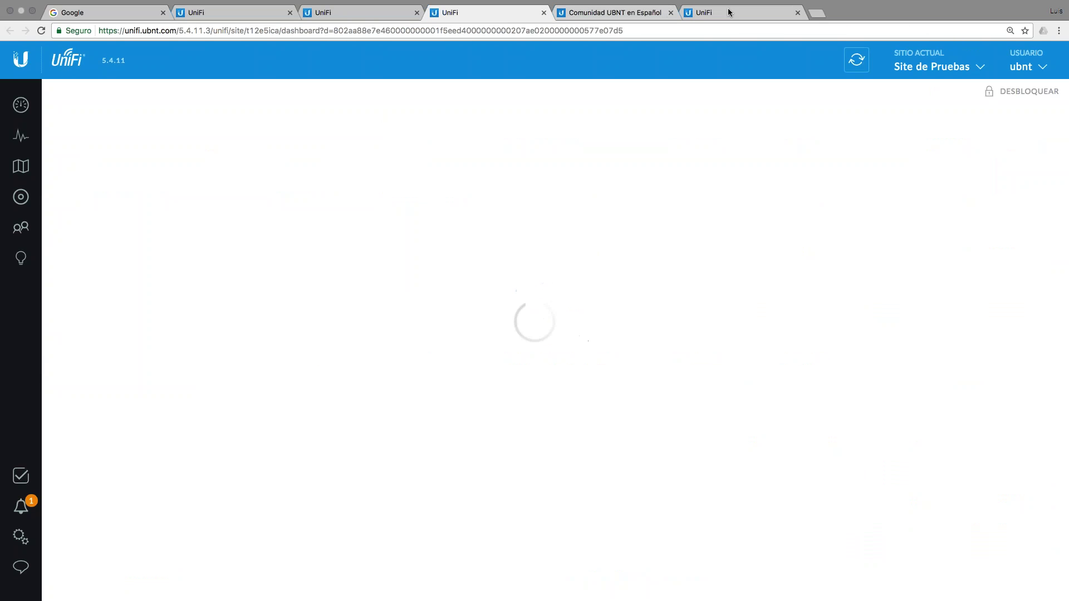
pyautogui.click(727, 8)
pyautogui.click(615, 12)
pyautogui.click(502, 14)
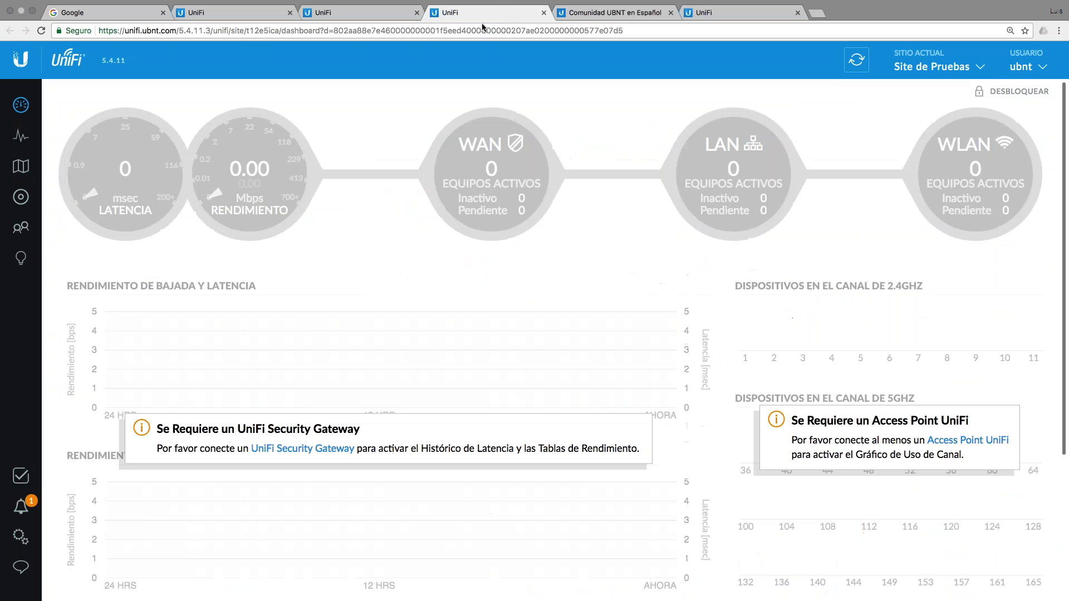
# Confirm Site de Pruebas has no devices and check its site list, then return to the controllers list.
pyautogui.click(21, 196)
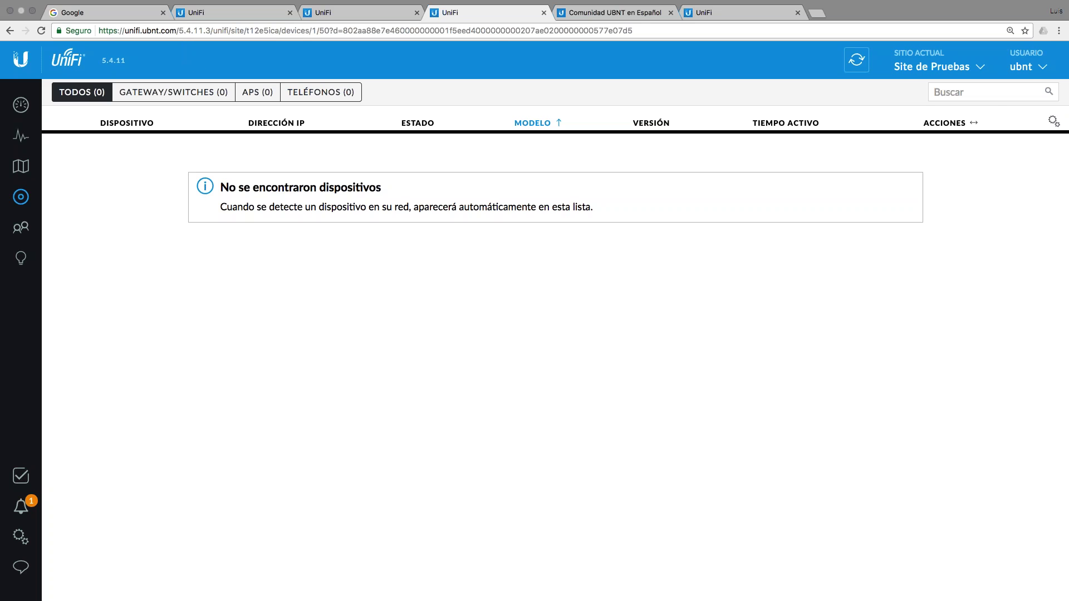
pyautogui.click(939, 66)
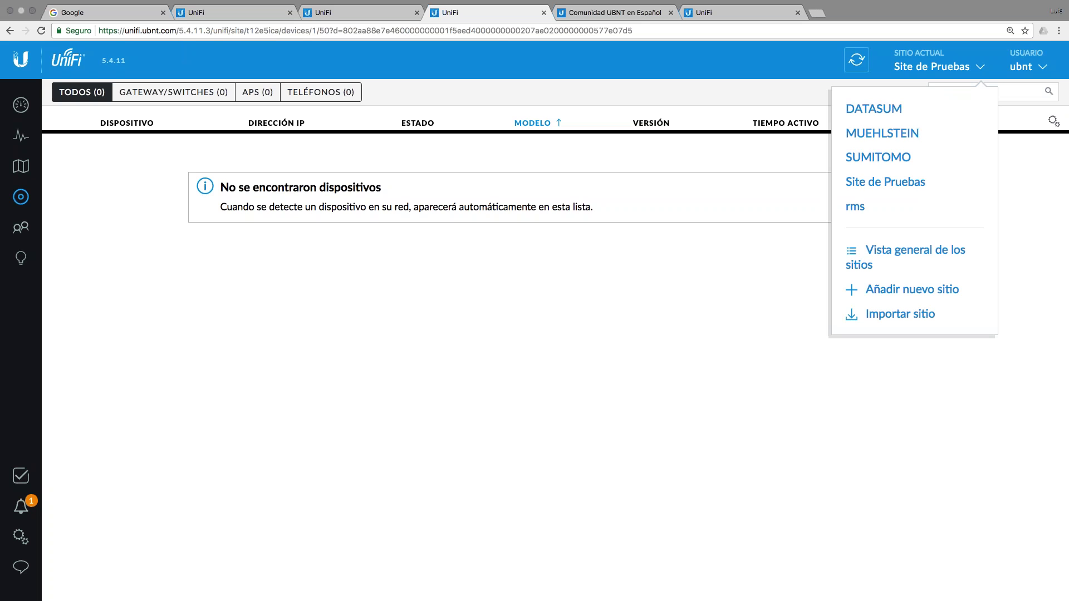
pyautogui.click(353, 270)
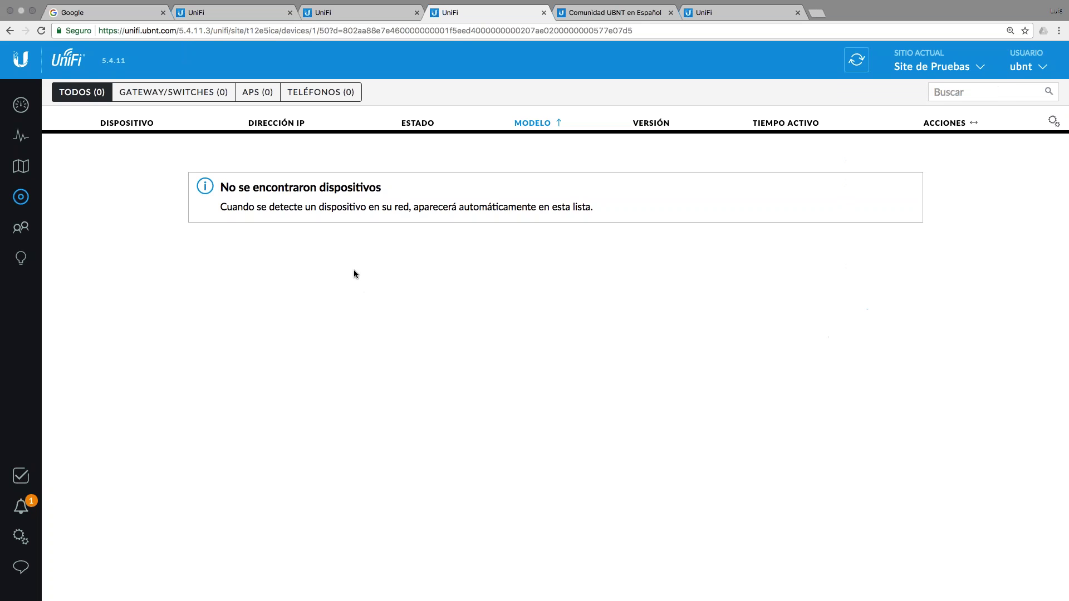
pyautogui.click(322, 12)
pyautogui.click(253, 19)
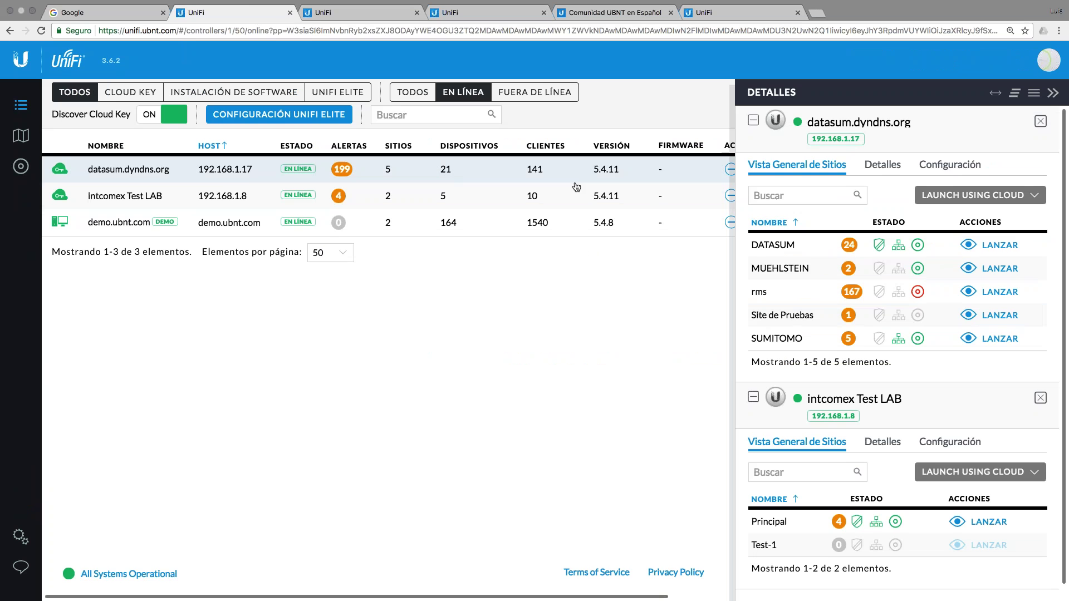
# Close both details panels and start adopting the UniFi AP-AC-In Wall from the pending devices list.
pyautogui.click(1040, 121)
pyautogui.click(1051, 122)
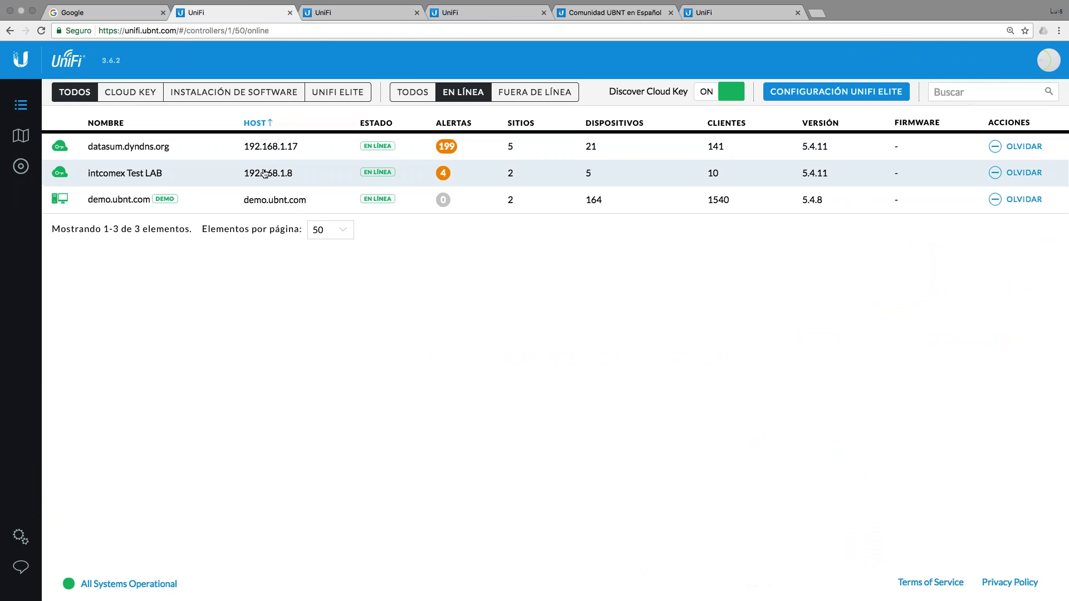
pyautogui.click(22, 167)
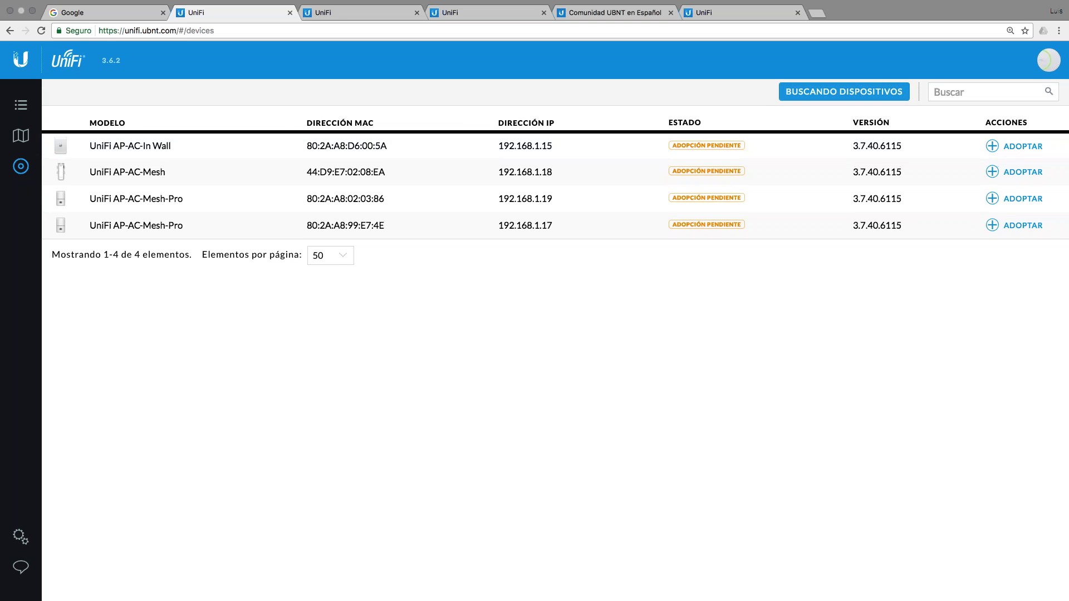
pyautogui.click(1020, 147)
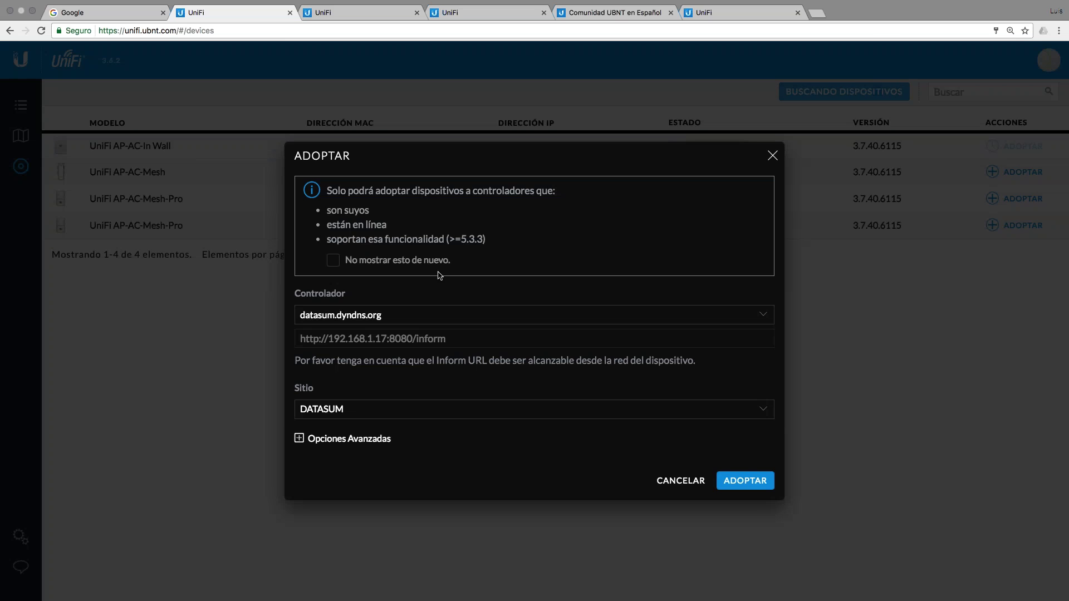
# In advanced options, keep controller datasum.dyndns.org and choose Site de Pruebas as the target site.
pyautogui.click(299, 439)
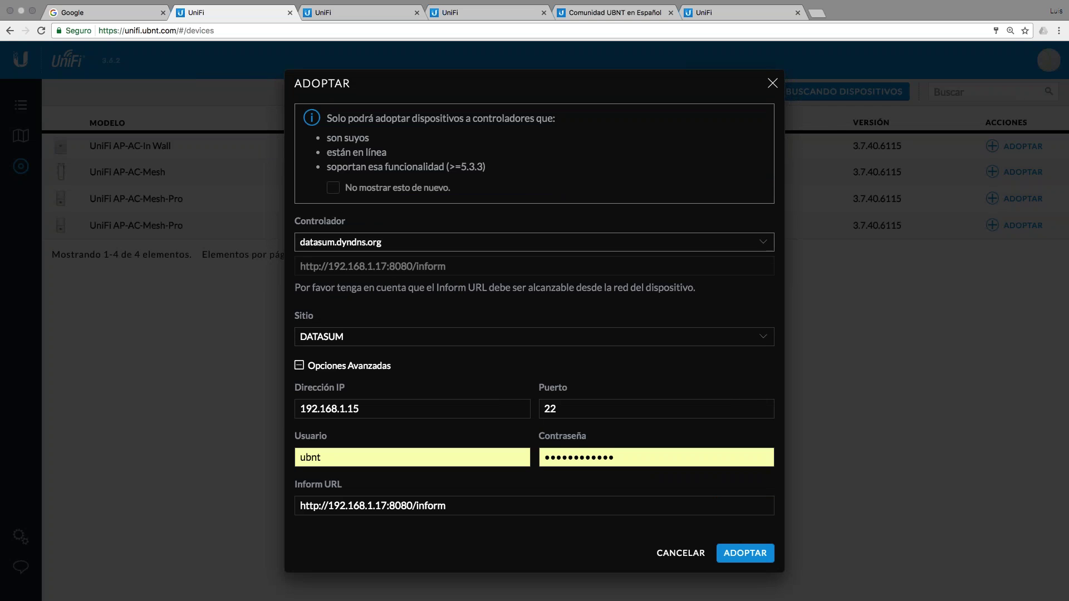
pyautogui.click(384, 243)
pyautogui.click(386, 242)
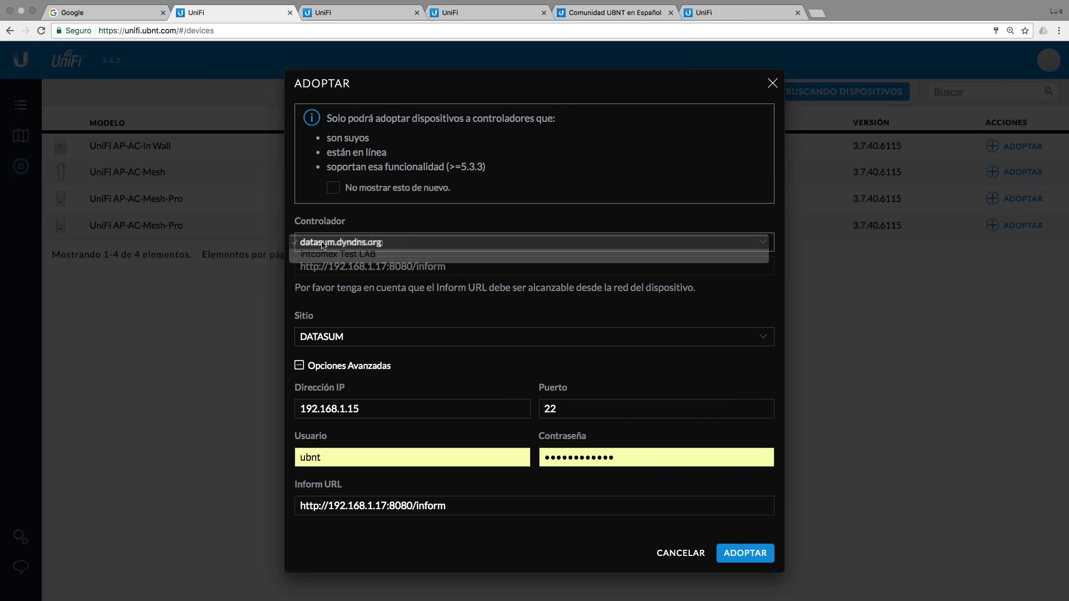
pyautogui.click(334, 336)
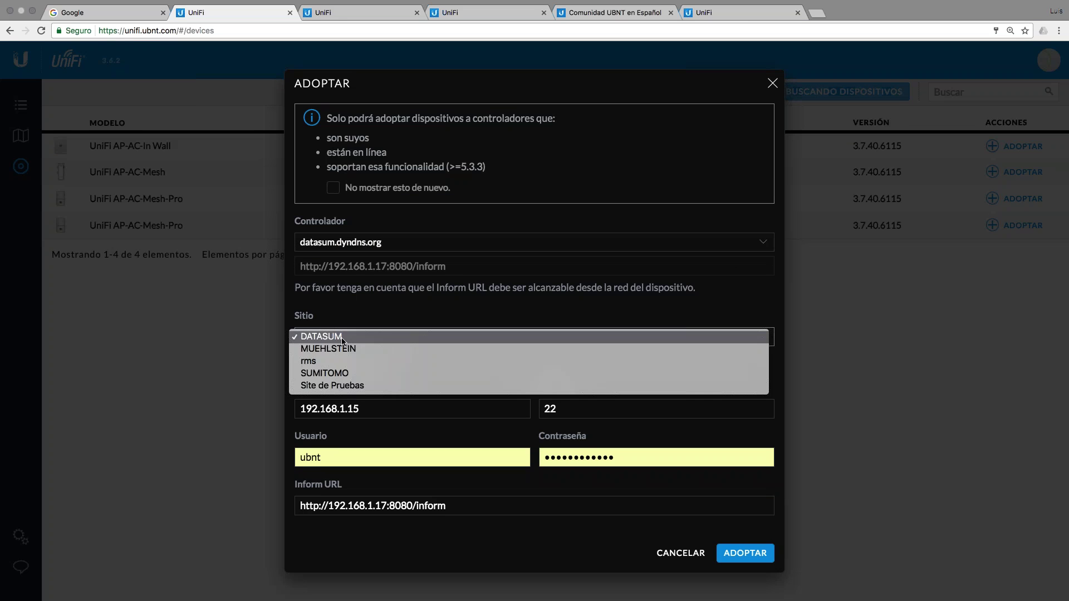
pyautogui.click(335, 385)
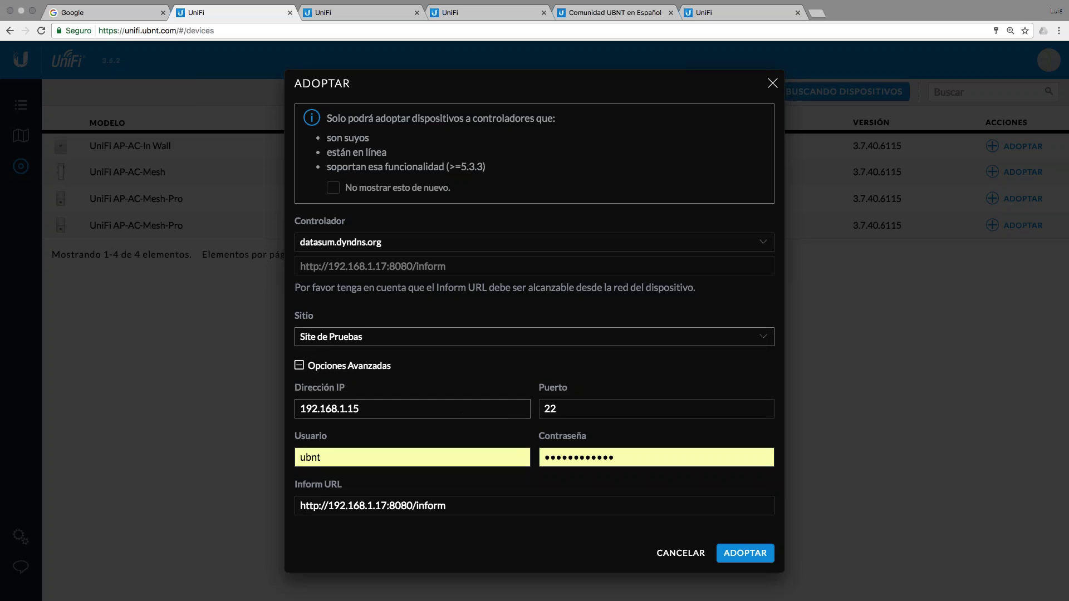
# Replace the device password, set the Inform URL host to datasum.dyndns.org, and adopt.
pyautogui.click(341, 460)
pyautogui.click(617, 458)
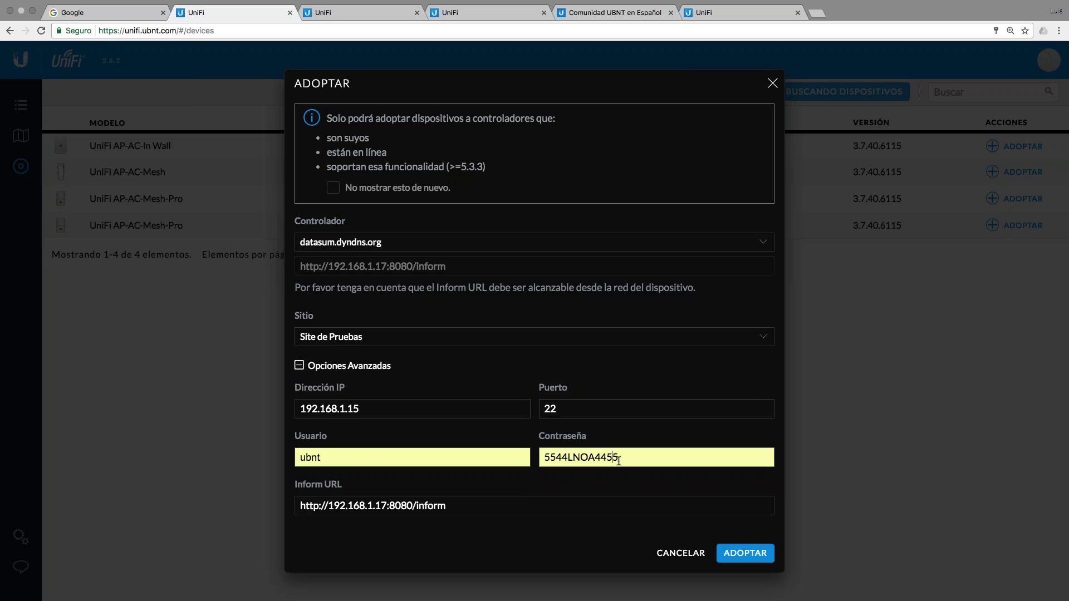
pyautogui.moveTo(617, 458); pyautogui.dragTo(499, 454)
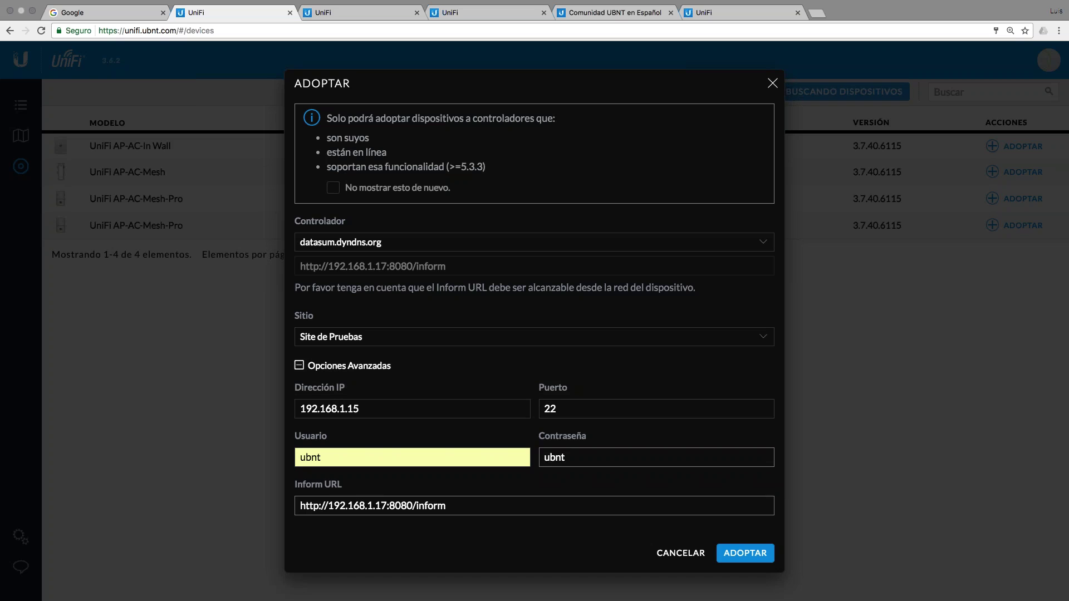
pyautogui.moveTo(385, 505); pyautogui.dragTo(328, 504)
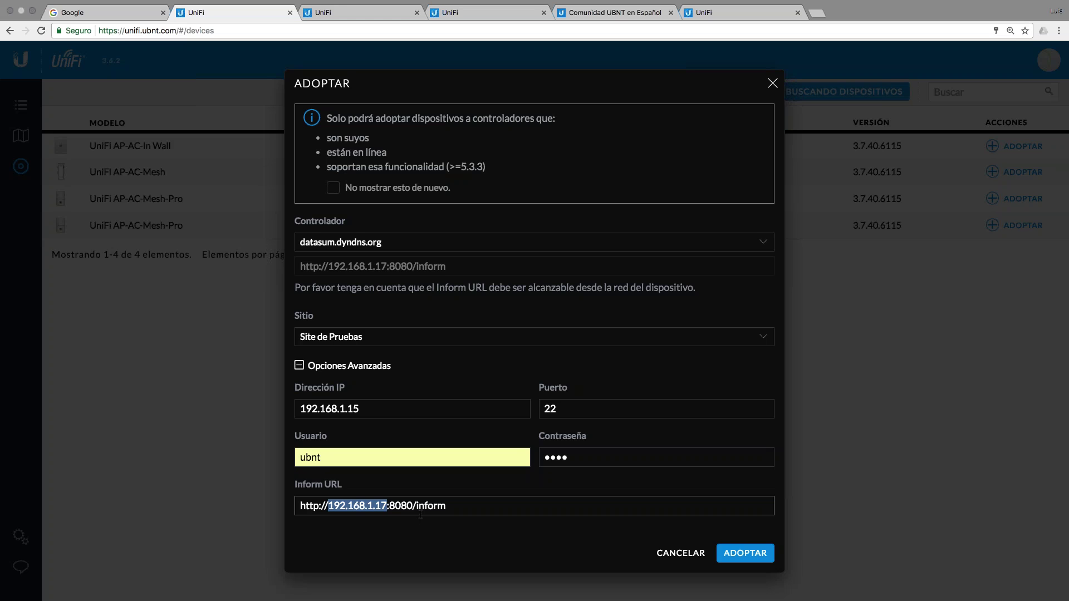
pyautogui.write('d')
pyautogui.write('ata')
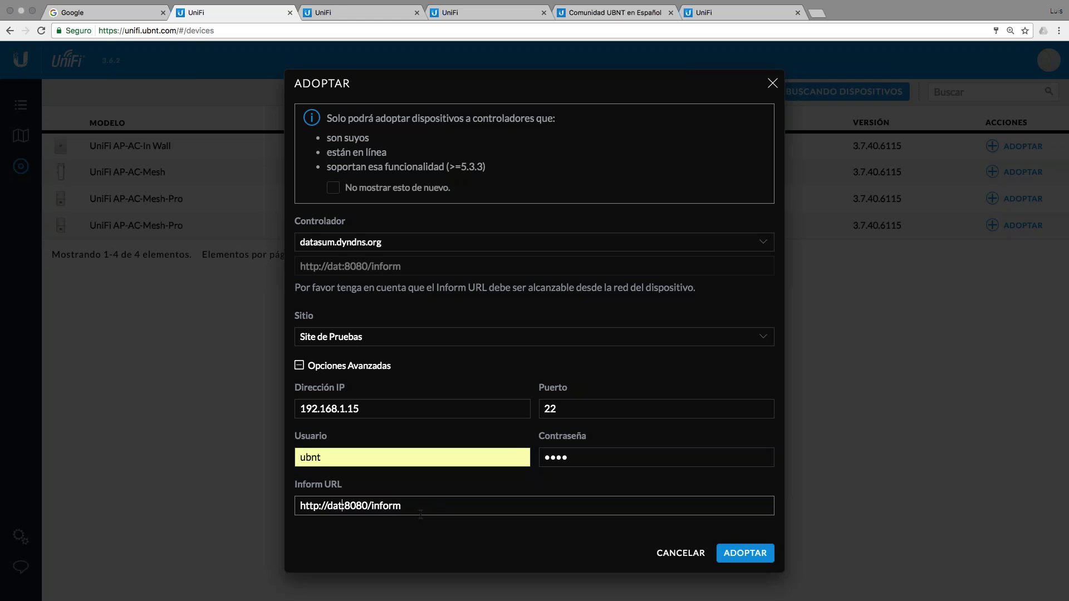
pyautogui.write('sum')
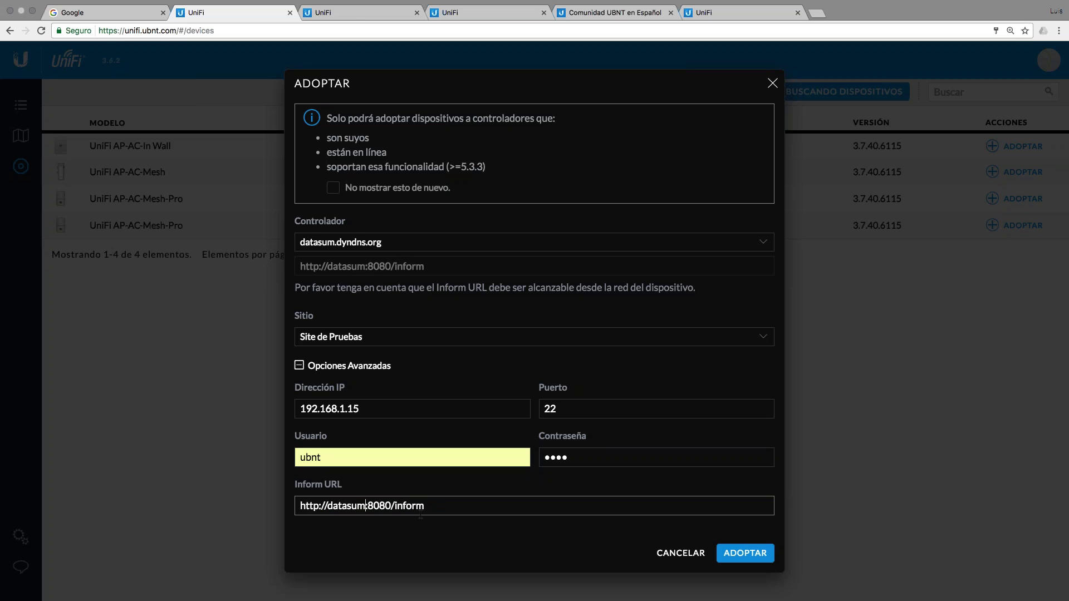
pyautogui.write('.dynd')
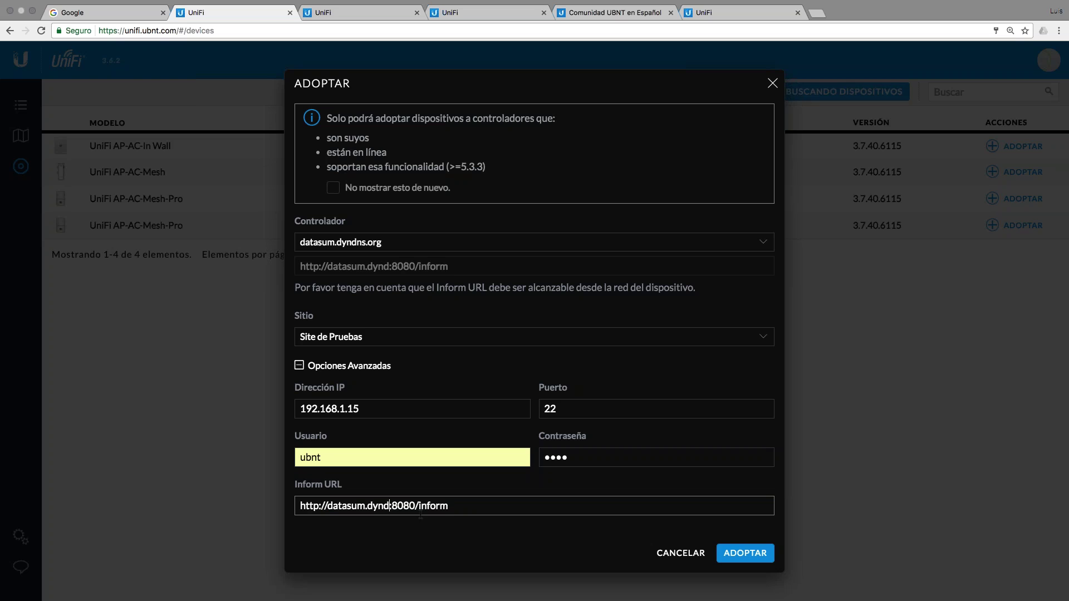
pyautogui.write('ns.org')
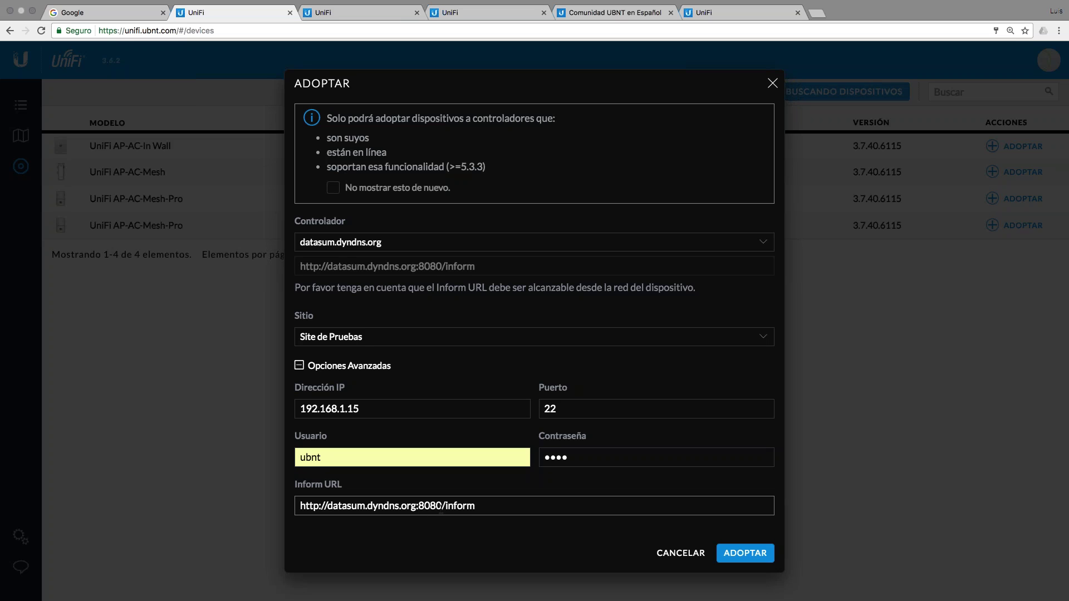
pyautogui.click(740, 553)
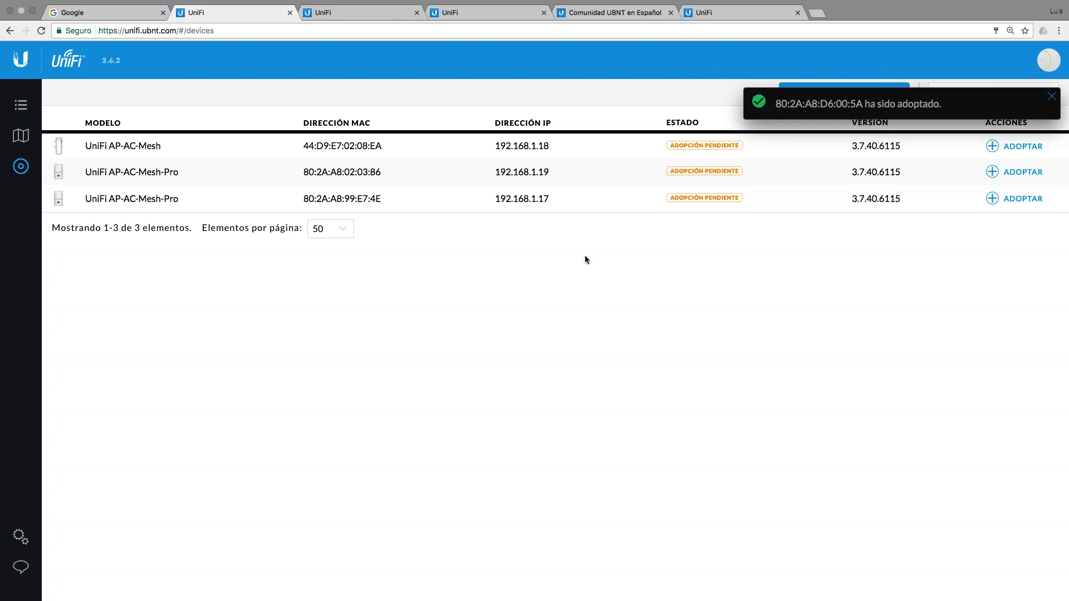
# Switch to the Site de Pruebas devices tab and open the site selector.
pyautogui.click(384, 13)
pyautogui.click(474, 12)
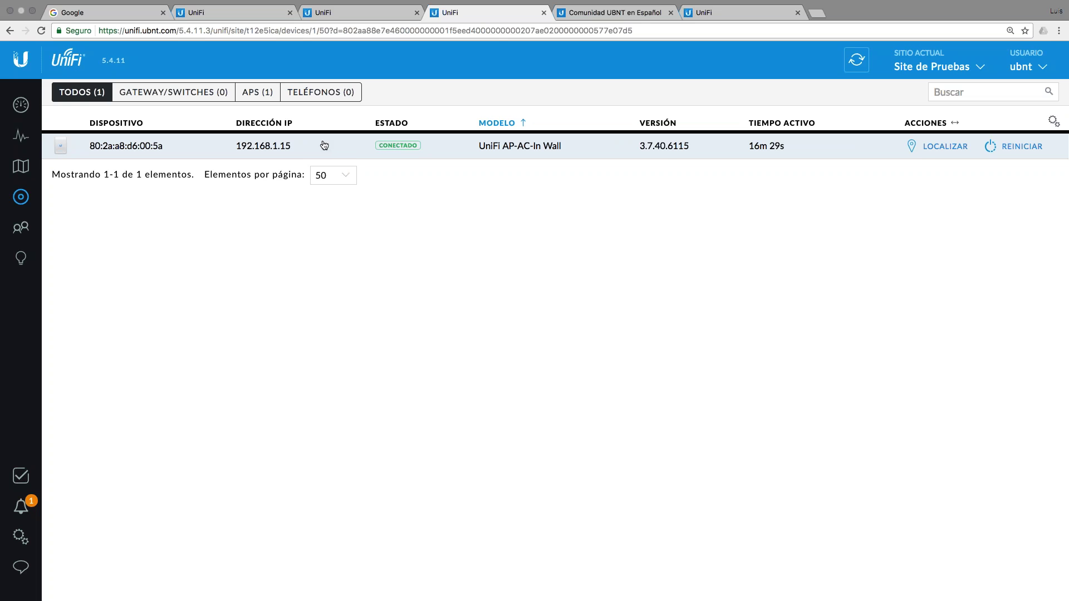
pyautogui.click(925, 65)
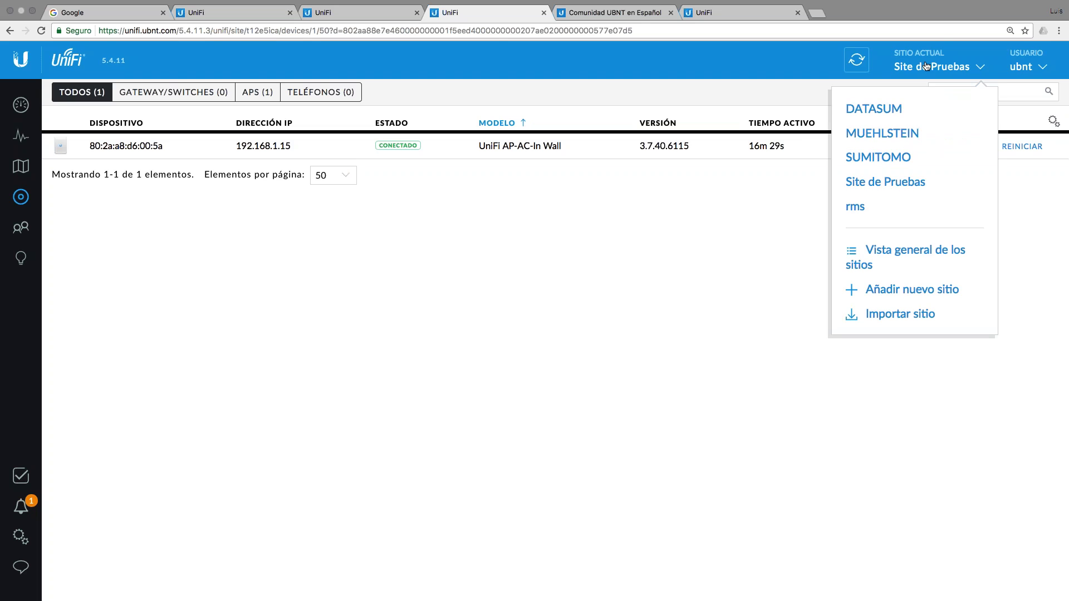
# Switch to DATASUM and open Router Datasum's port forwarding rules under Configuración.
pyautogui.click(869, 109)
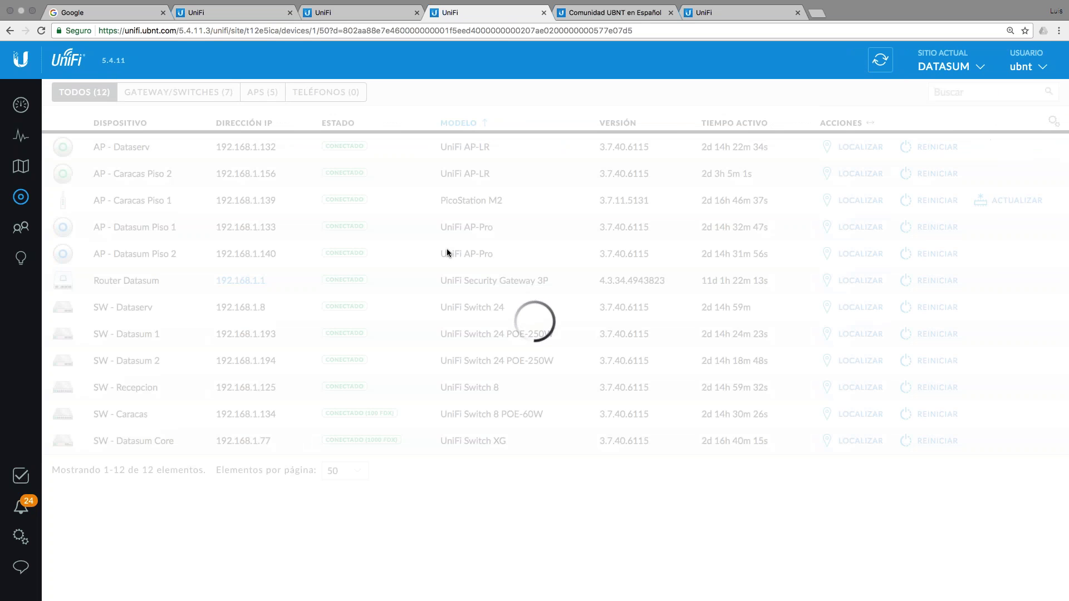
pyautogui.click(142, 286)
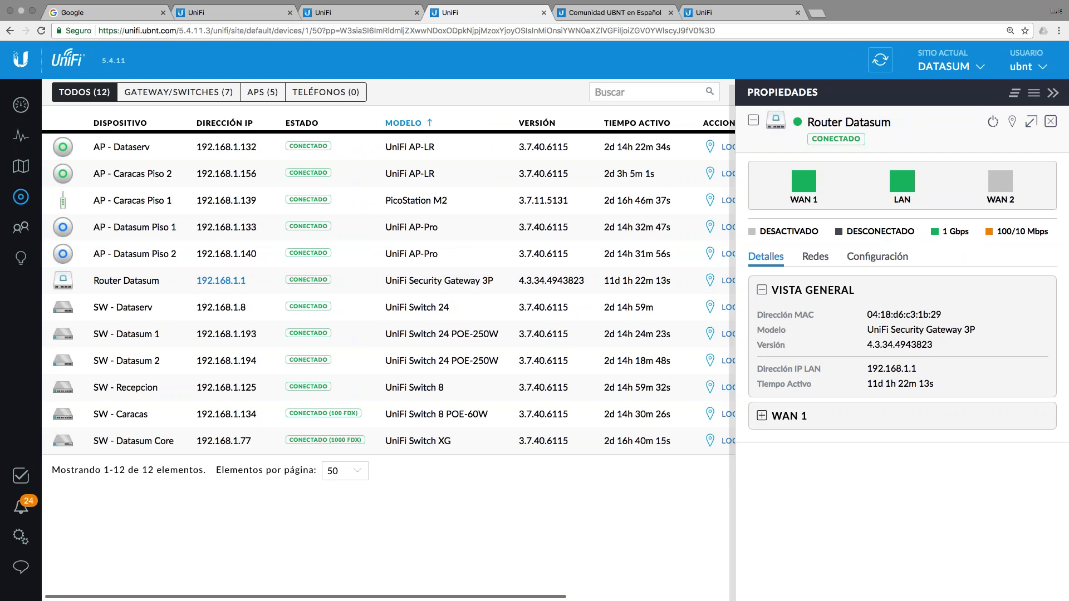
pyautogui.click(1031, 122)
pyautogui.click(219, 312)
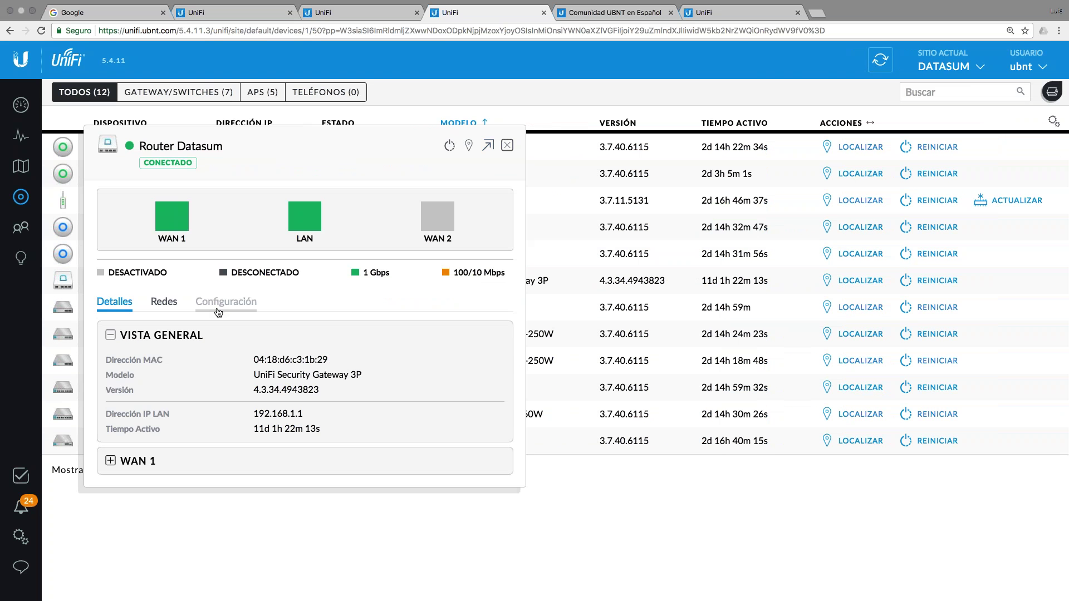
pyautogui.click(167, 515)
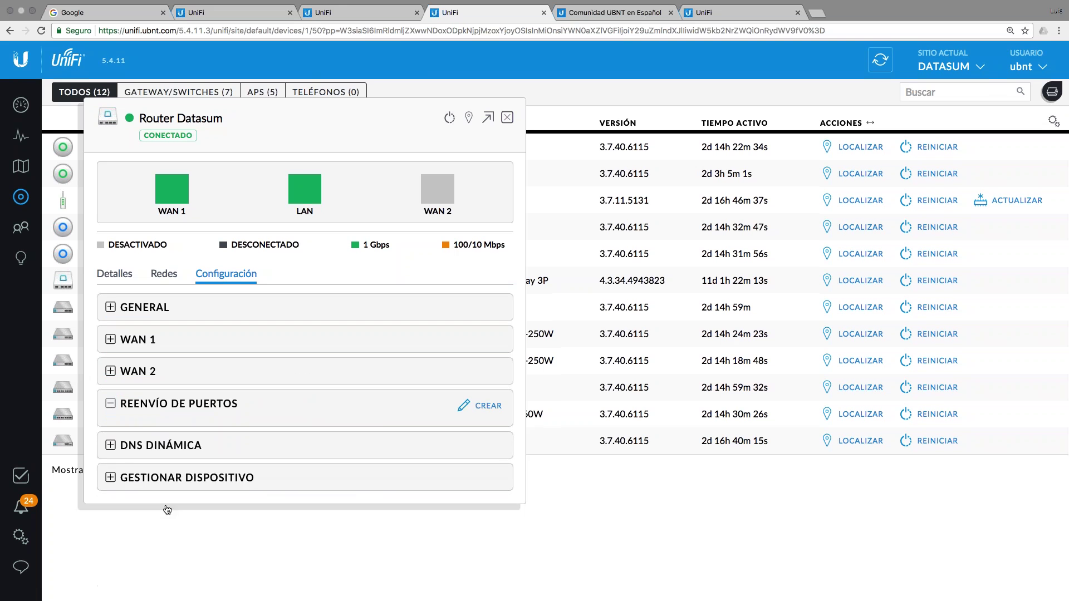
pyautogui.scroll(-5, 217, 440)
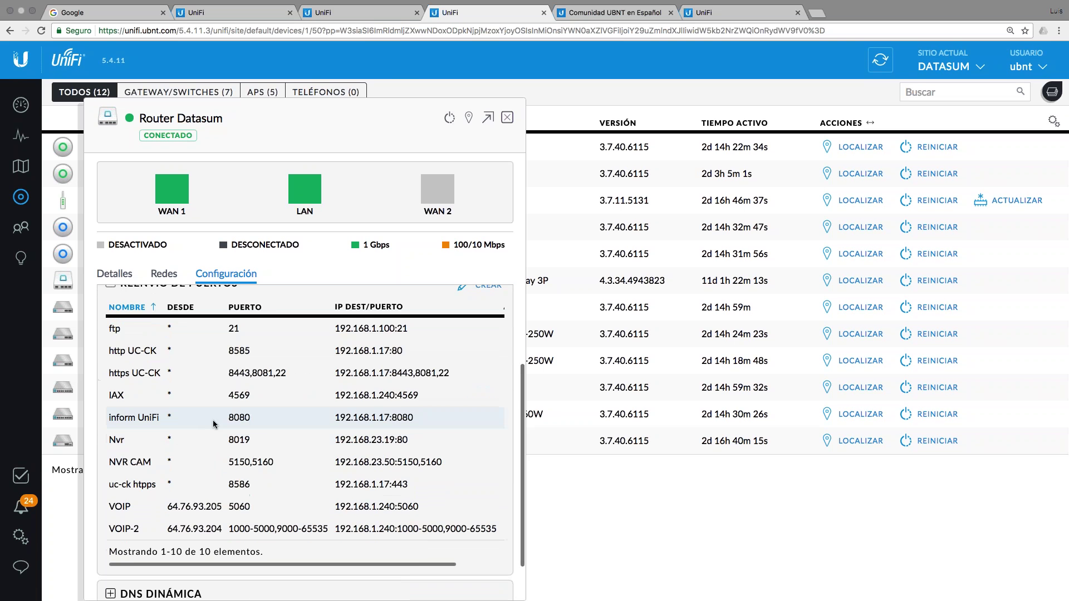
pyautogui.hscroll(3, 249, 417)
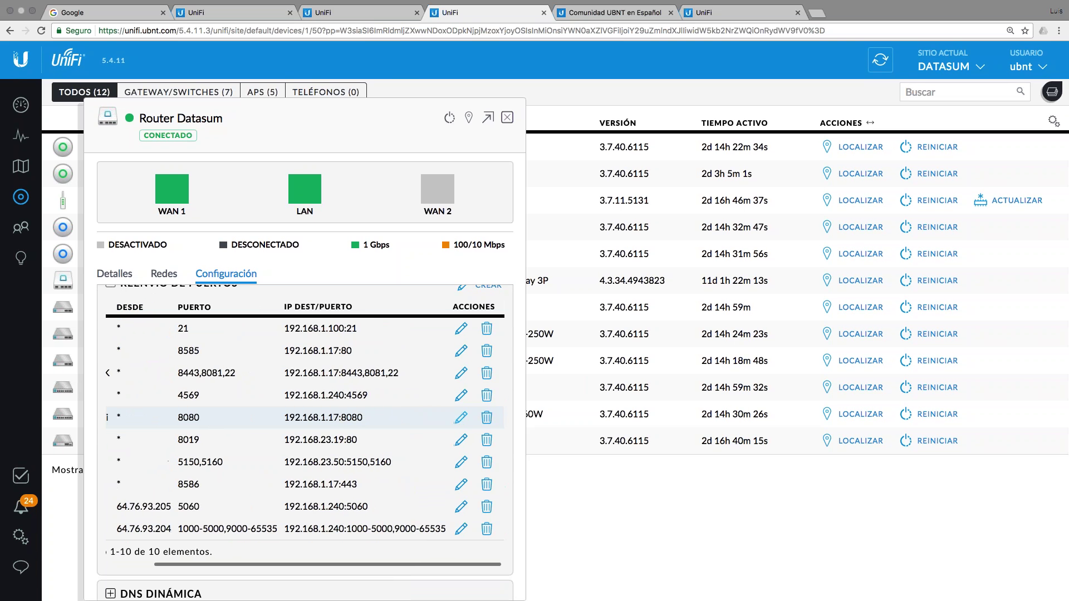
# Review the inform UniFi rule's 8080 ports and IP 192.168.1.17, then cancel and close.
pyautogui.click(460, 417)
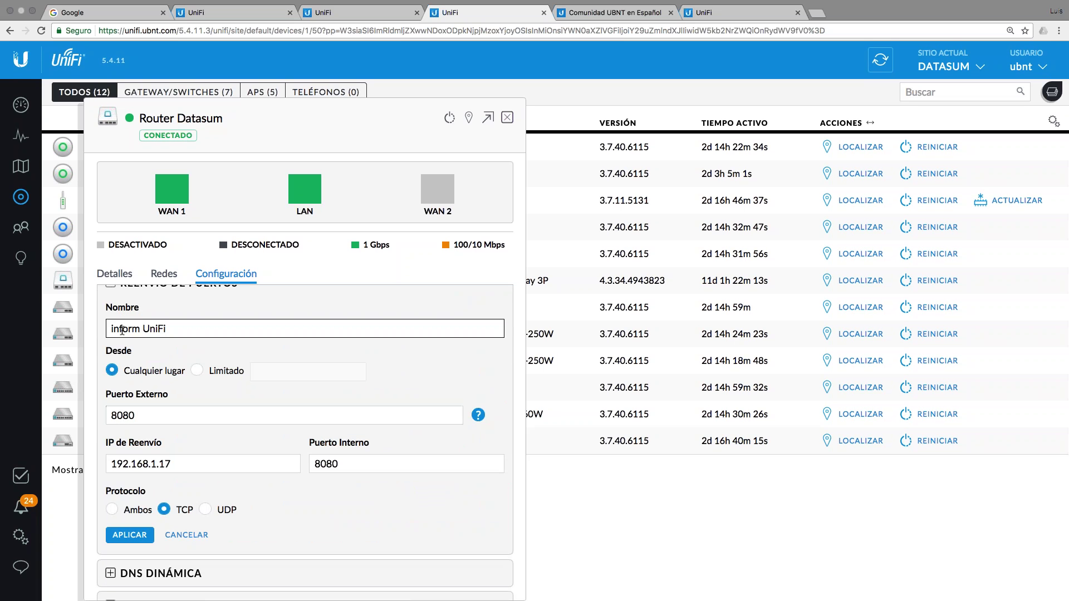
pyautogui.click(149, 415)
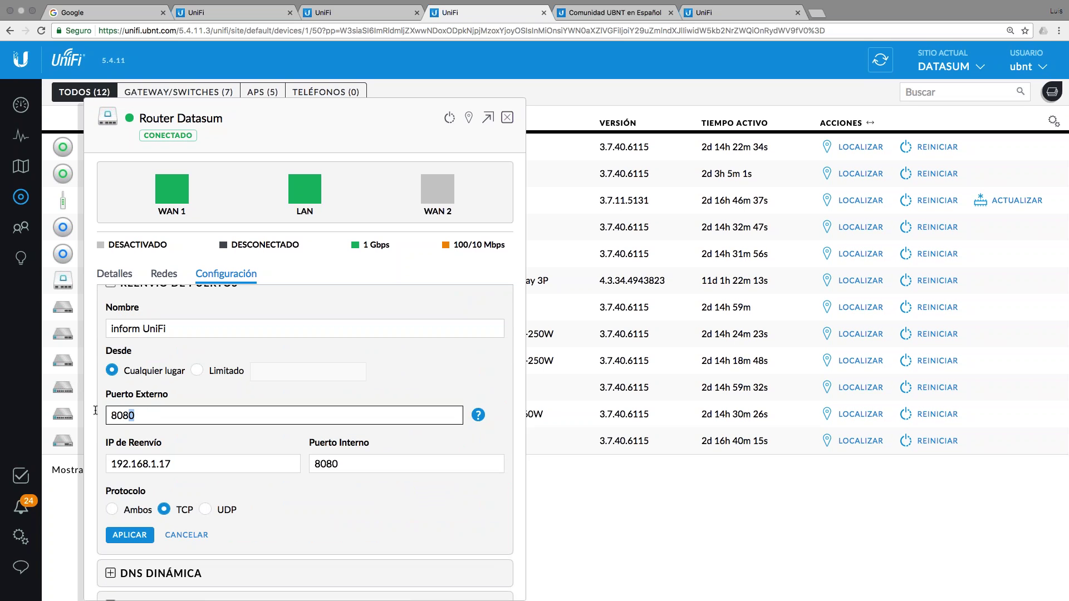
pyautogui.moveTo(96, 410); pyautogui.dragTo(86, 409)
pyautogui.click(339, 464)
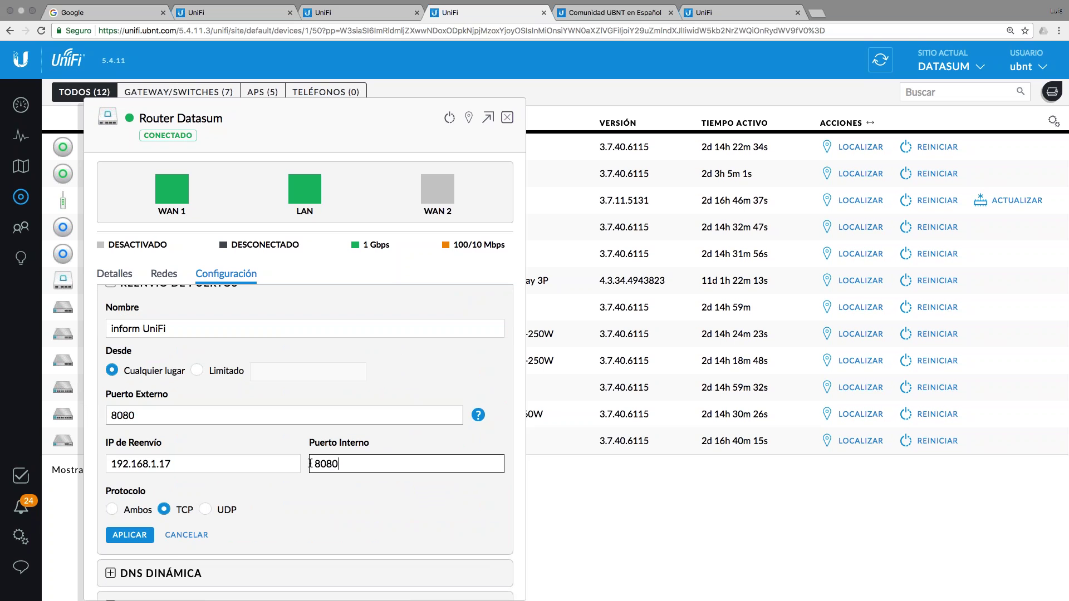
pyautogui.moveTo(339, 463); pyautogui.dragTo(296, 463)
pyautogui.moveTo(192, 463); pyautogui.dragTo(93, 463)
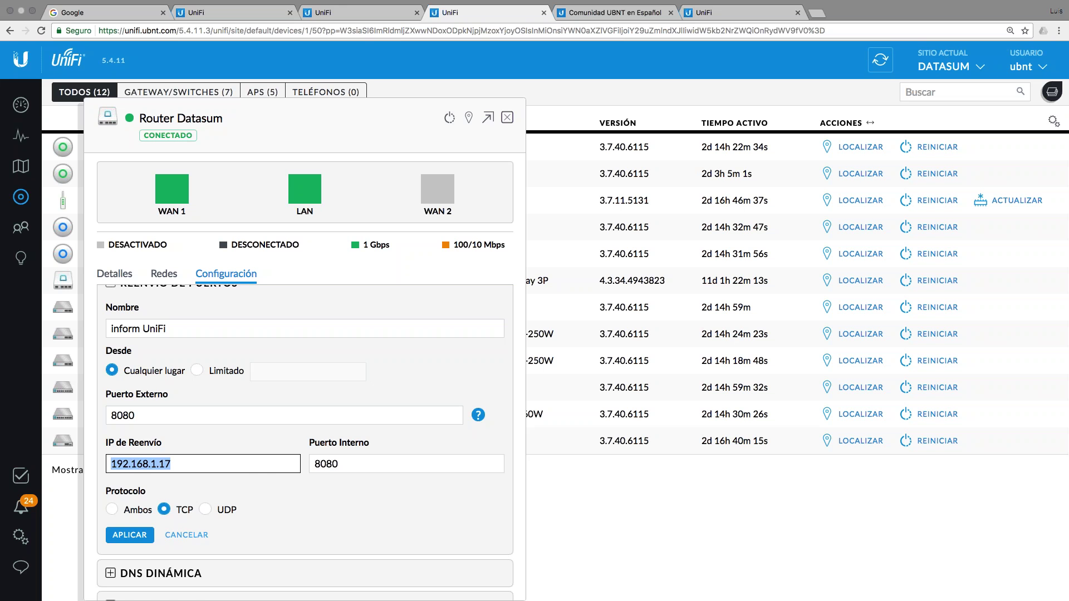
pyautogui.click(193, 535)
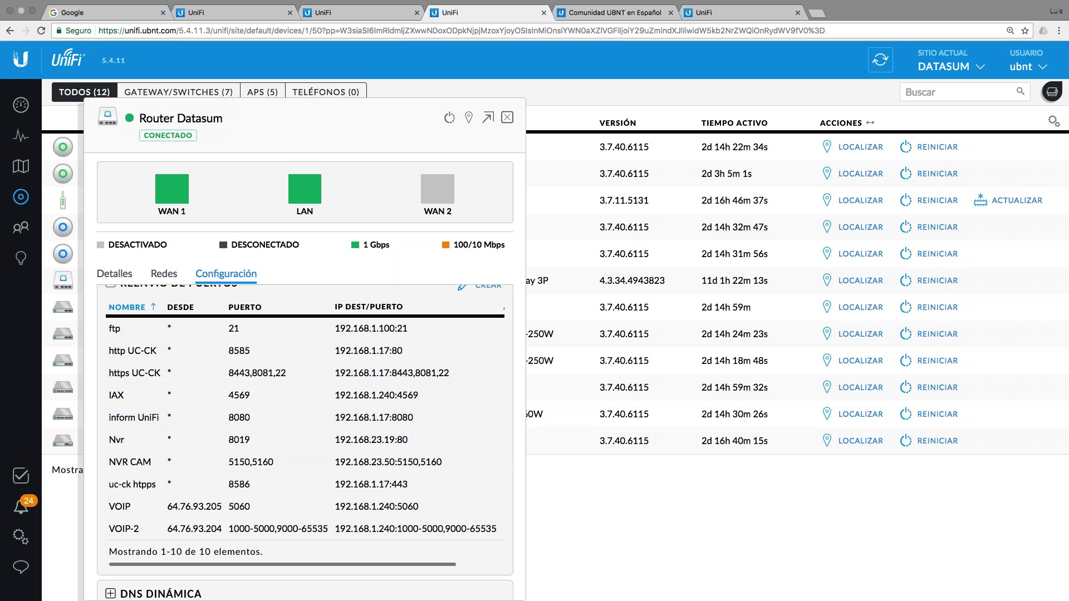
pyautogui.click(507, 117)
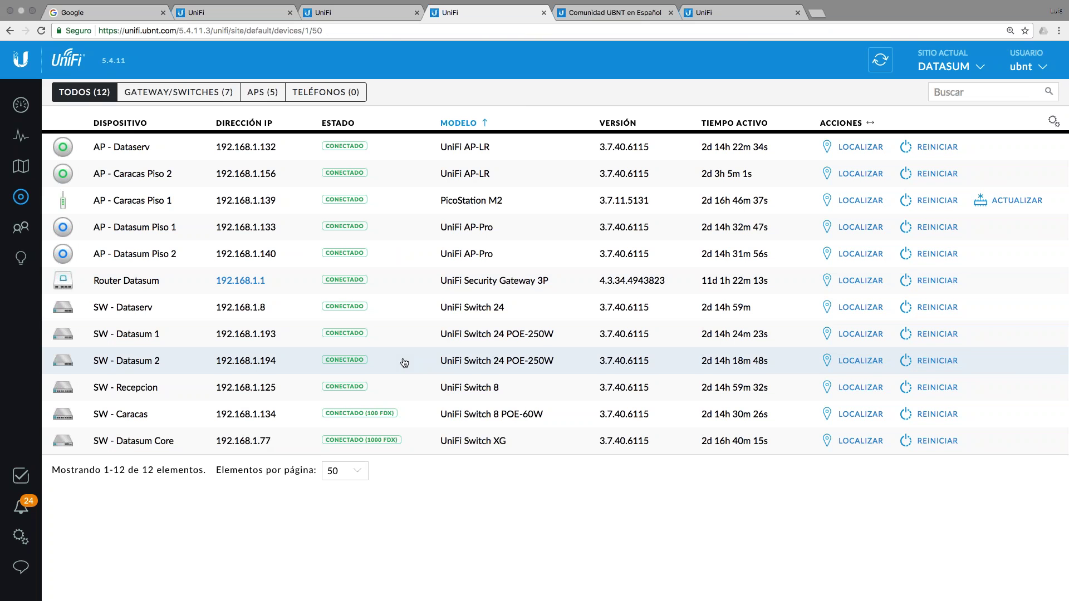
# Switch the site to Site de Pruebas and move to the Principal tab.
pyautogui.click(980, 67)
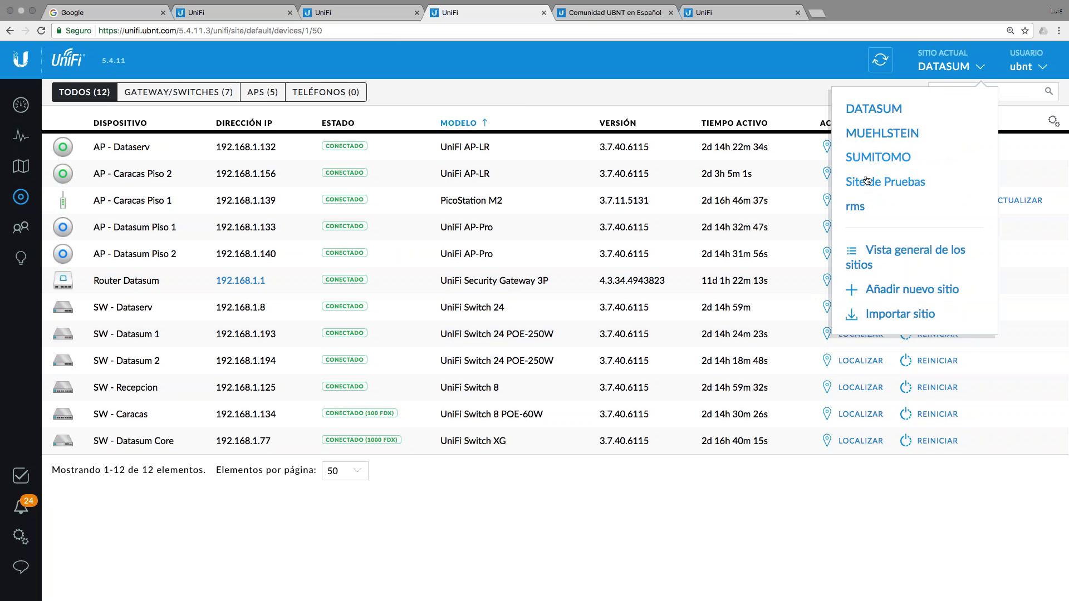
pyautogui.click(866, 181)
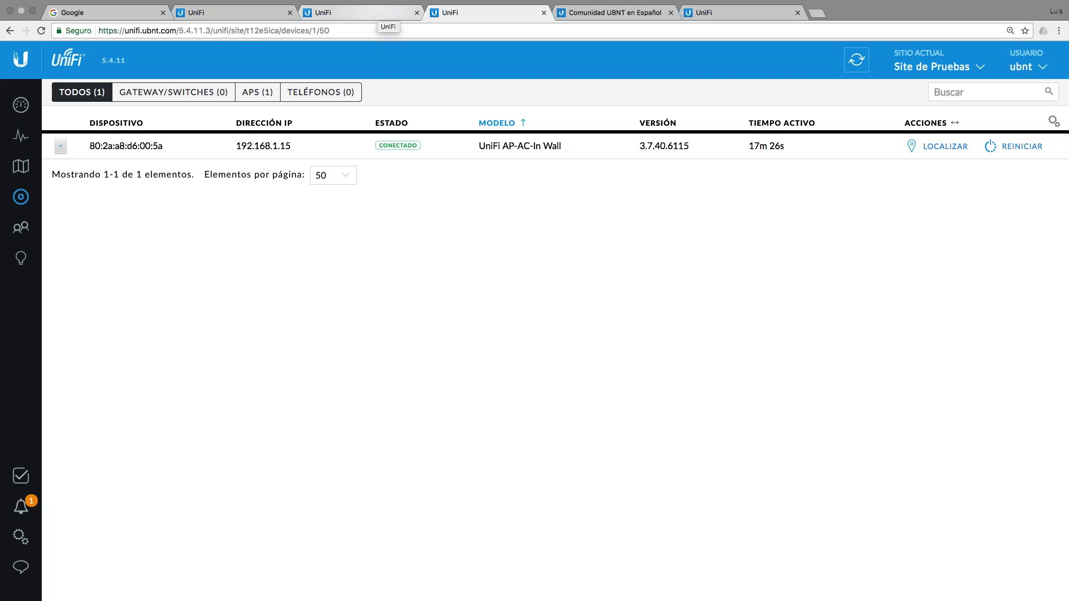
pyautogui.click(384, 13)
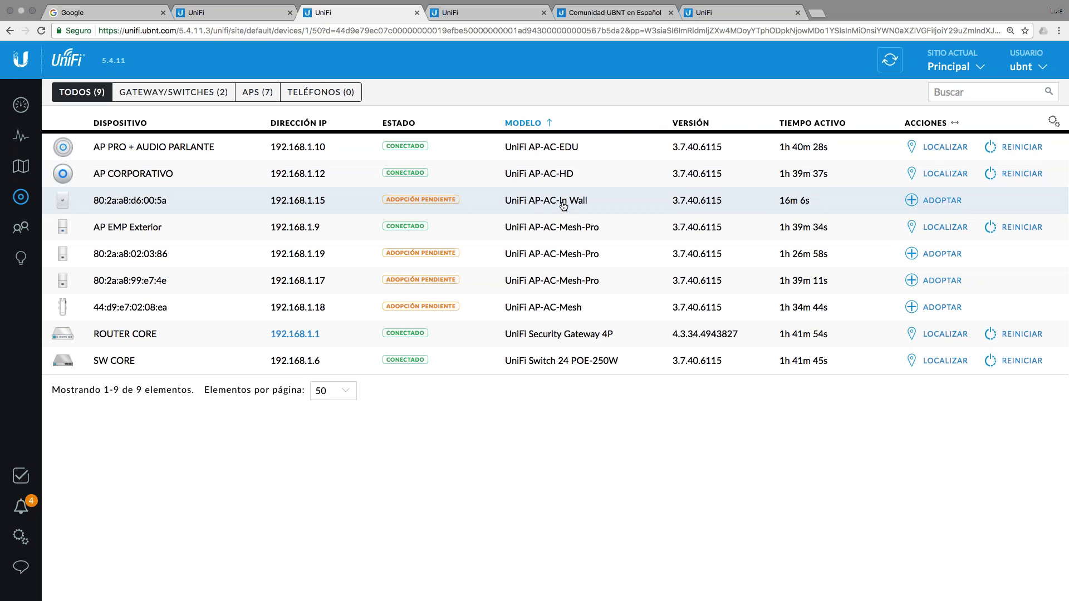
# Inspect the pending In Wall AP's properties, close them, and return to Keynote.
pyautogui.doubleClick(584, 202)
pyautogui.moveTo(548, 209); pyautogui.dragTo(504, 206)
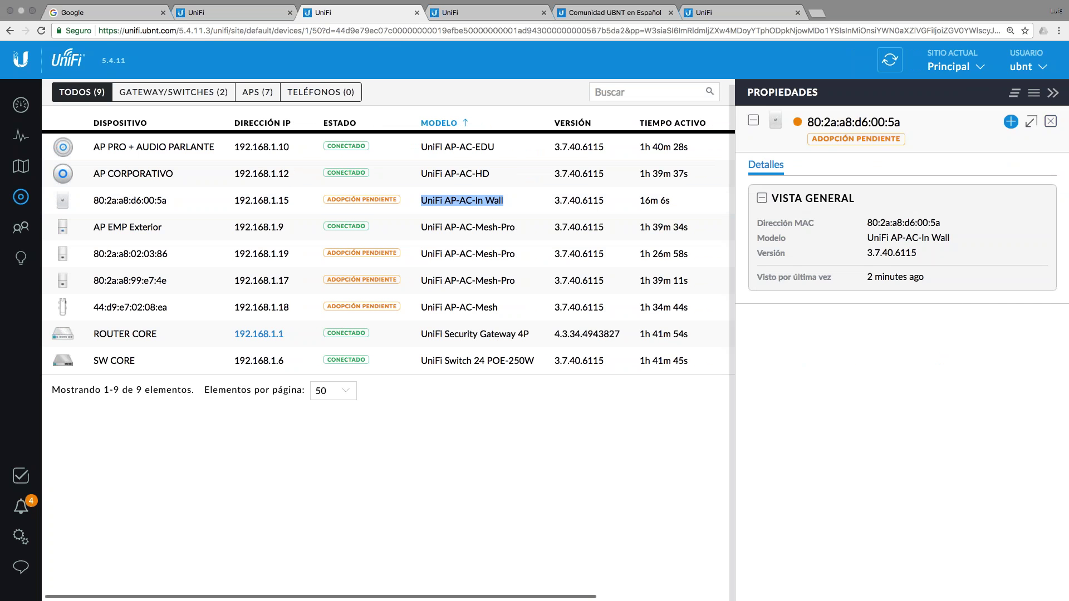
pyautogui.click(1050, 123)
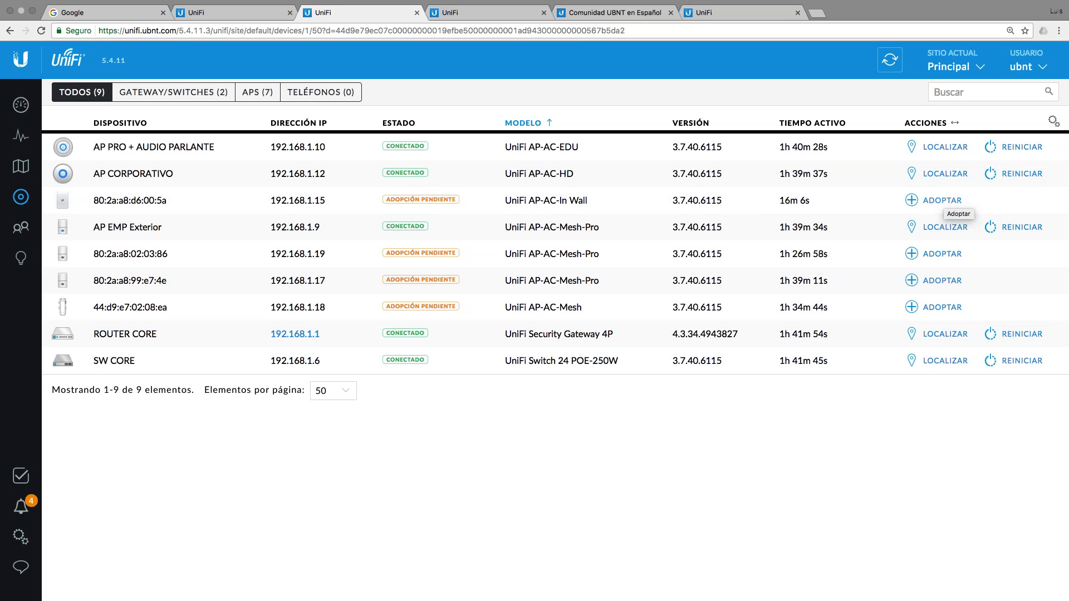
pyautogui.hotkey('ctrl', 'Left')
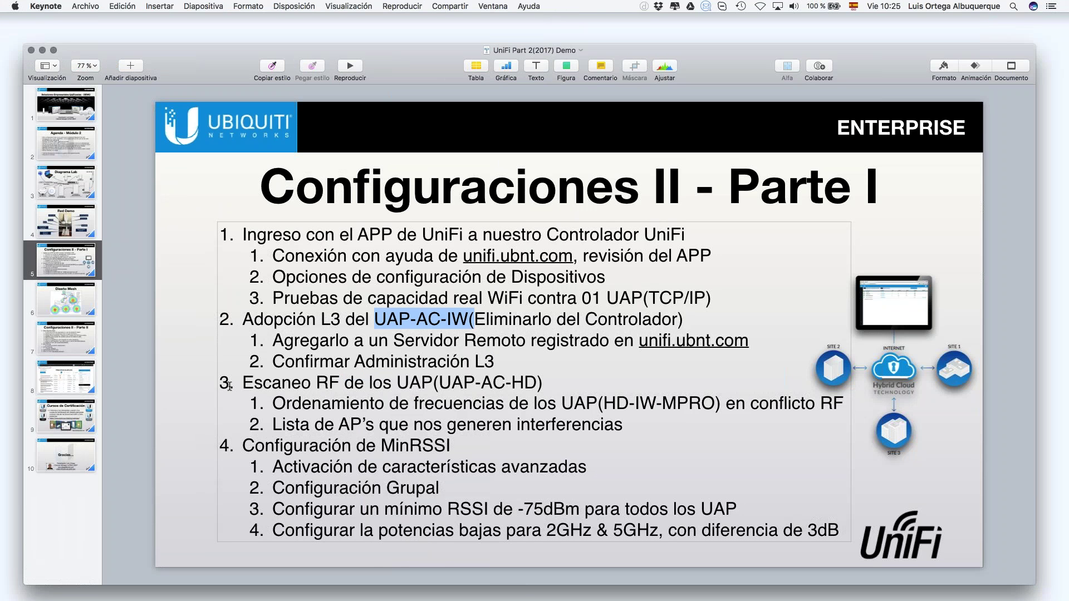
# Highlight the 'Escaneo RF de los UAP(UAP-AC-HD)' agenda item, then return to the browser.
pyautogui.moveTo(243, 383); pyautogui.dragTo(544, 383)
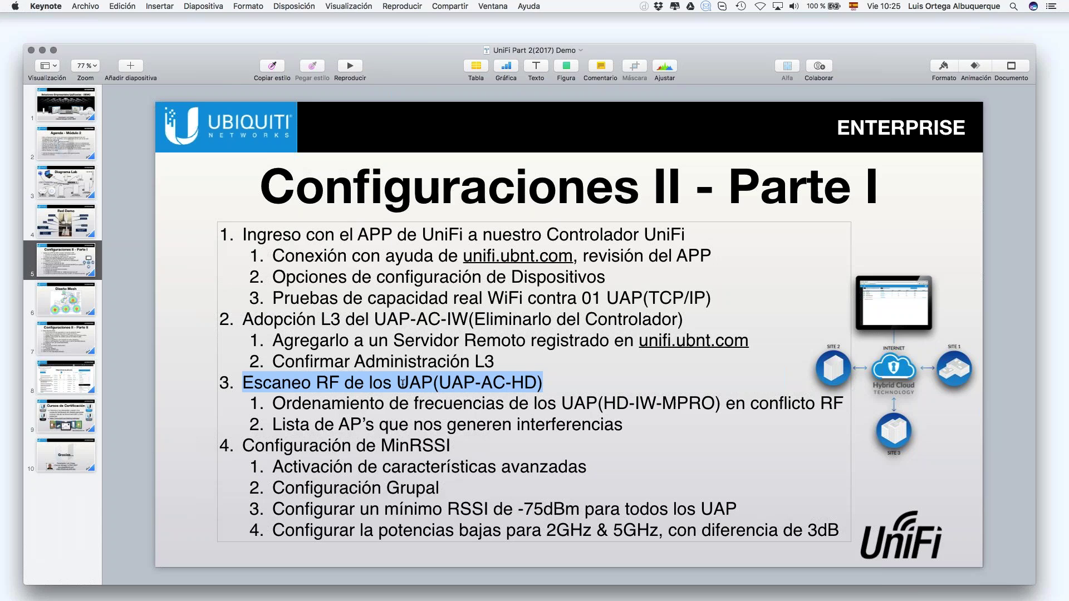
pyautogui.hotkey('ctrl', 'Right')
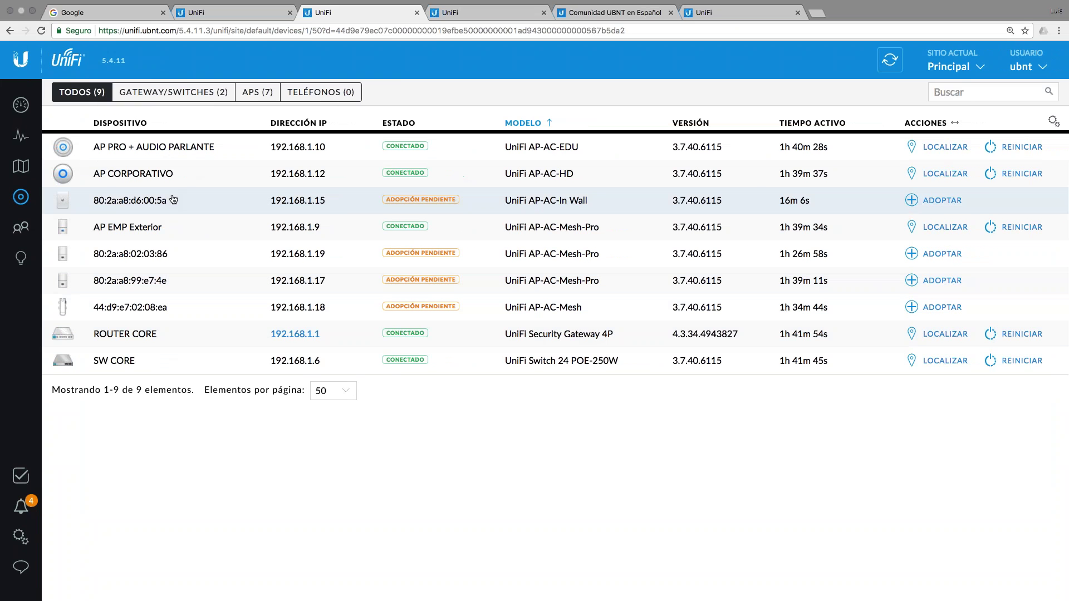
# Open AP CORPORATIVO and AP PRO + AUDIO PARLANTE properties as side-by-side floating panels.
pyautogui.click(179, 149)
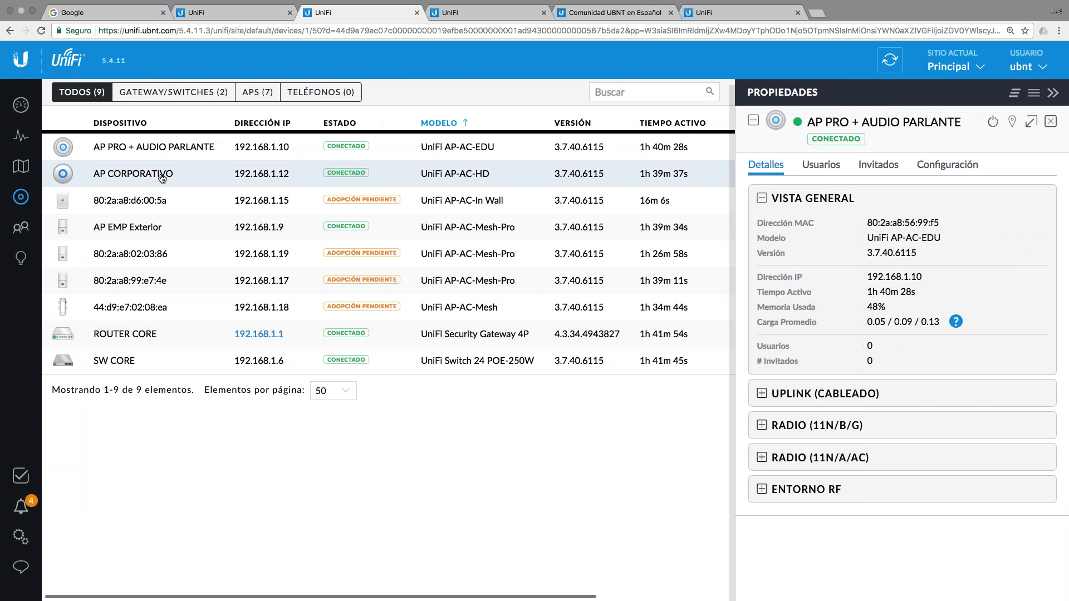
pyautogui.click(162, 176)
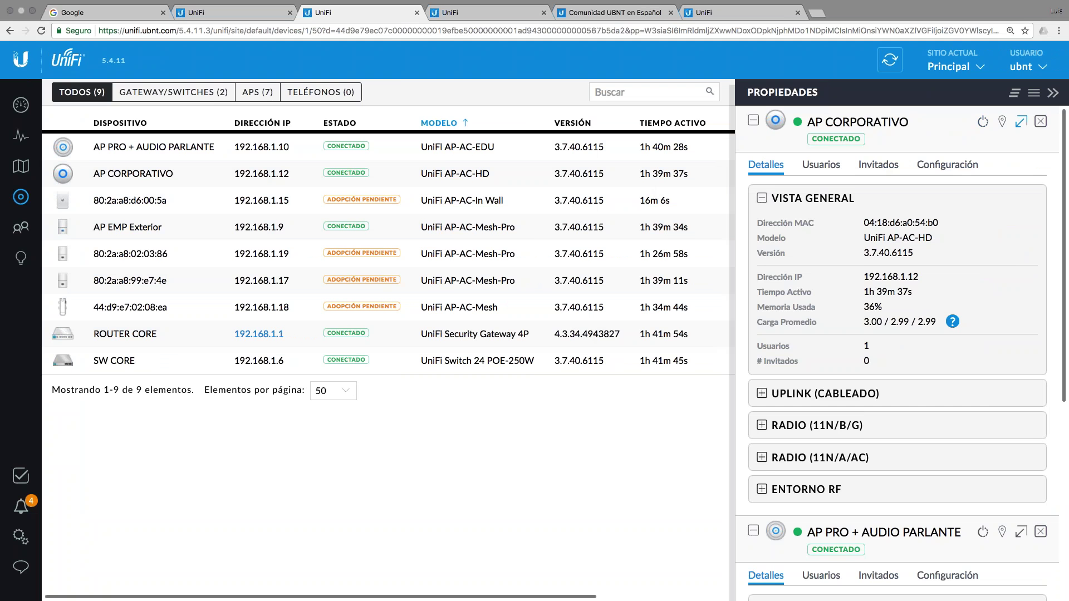
pyautogui.click(1021, 121)
pyautogui.click(1031, 121)
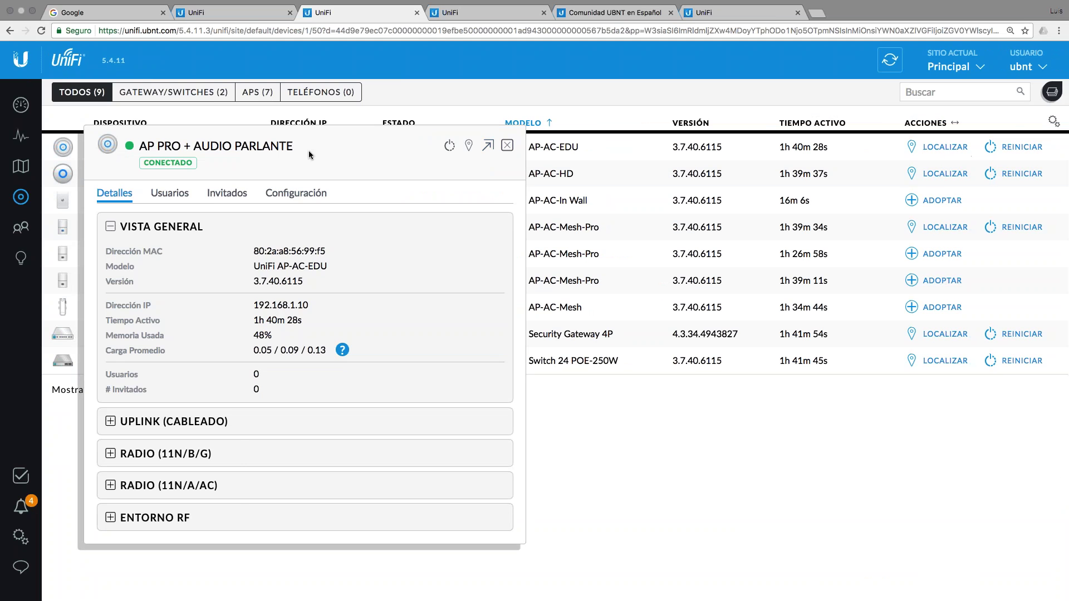
pyautogui.moveTo(308, 150); pyautogui.dragTo(802, 134)
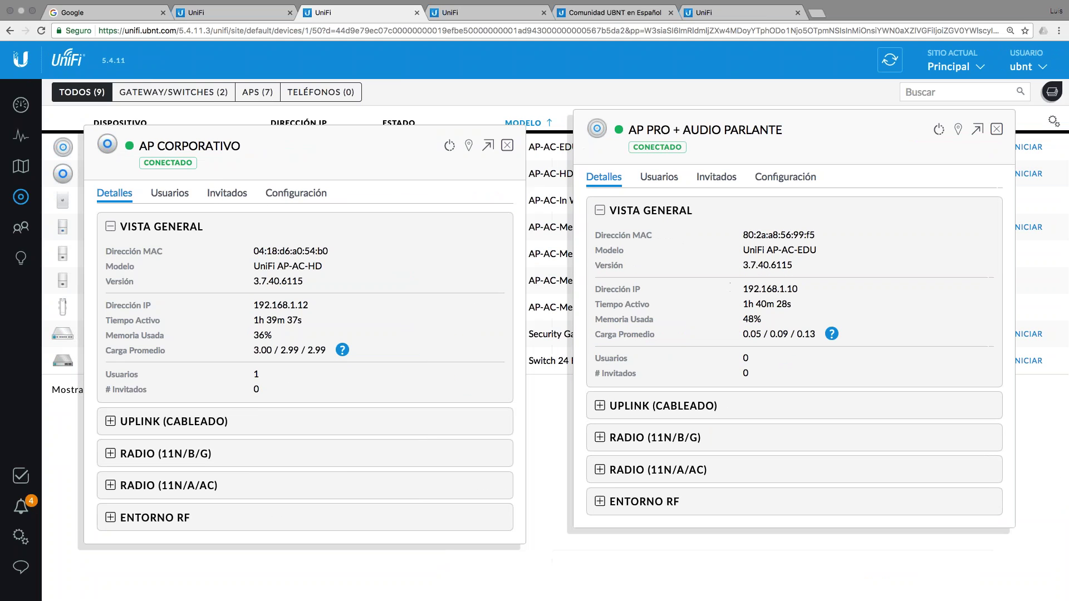
pyautogui.moveTo(295, 141); pyautogui.dragTo(294, 121)
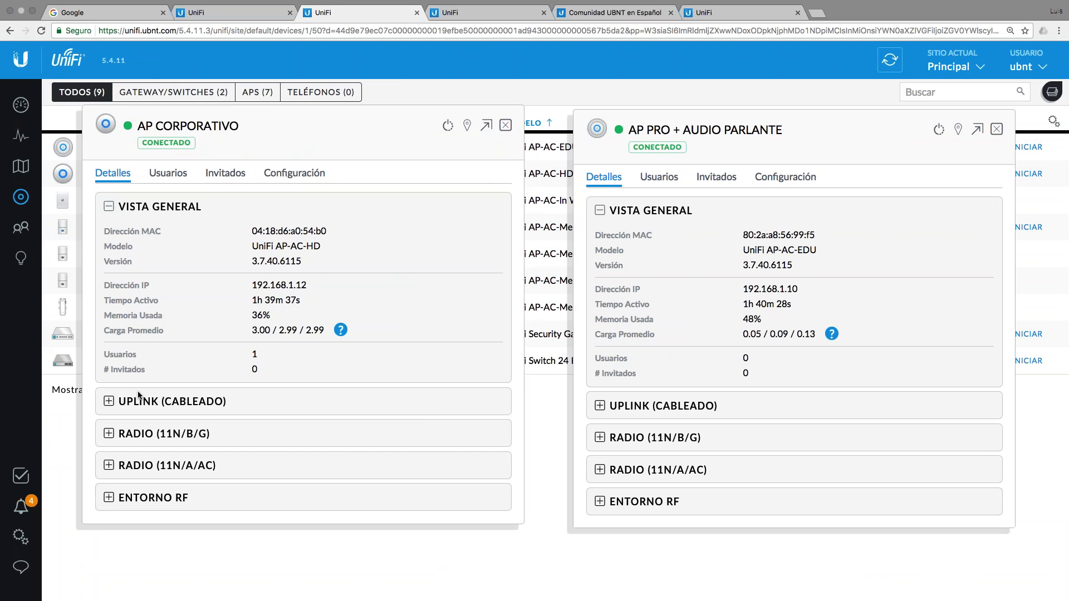
# Show both APs' RF environment channel charts and request an RF scan on AP CORPORATIVO.
pyautogui.click(140, 207)
pyautogui.click(140, 334)
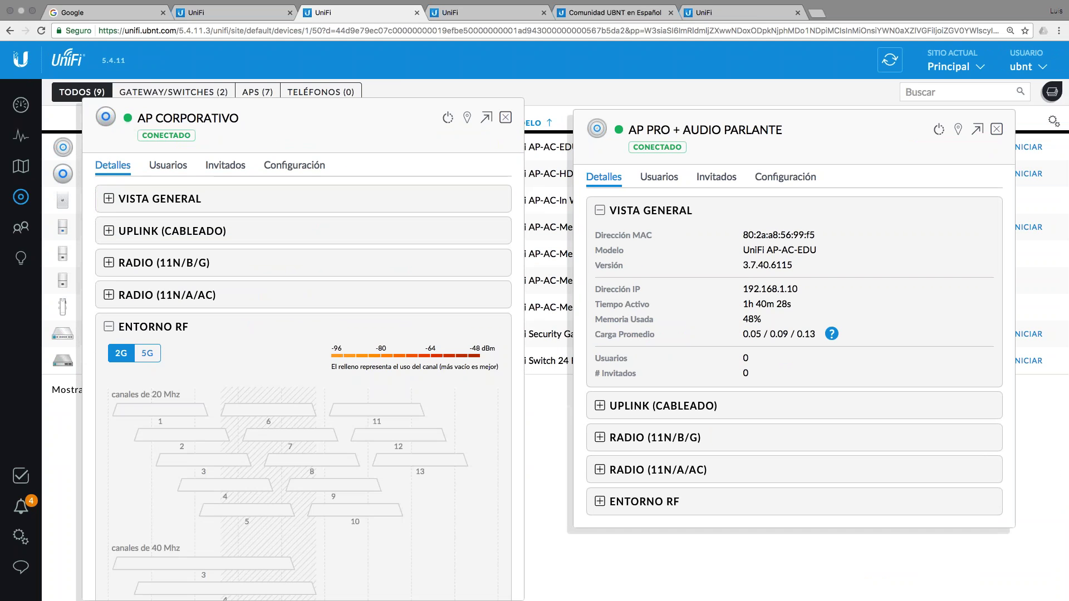
pyautogui.click(626, 502)
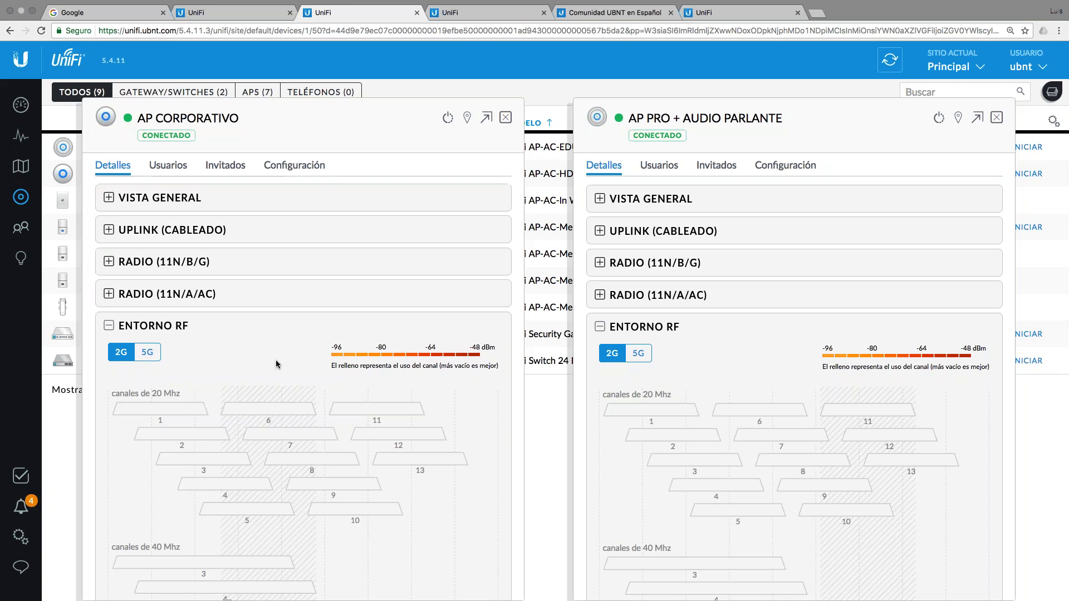
pyautogui.scroll(-5, 276, 359)
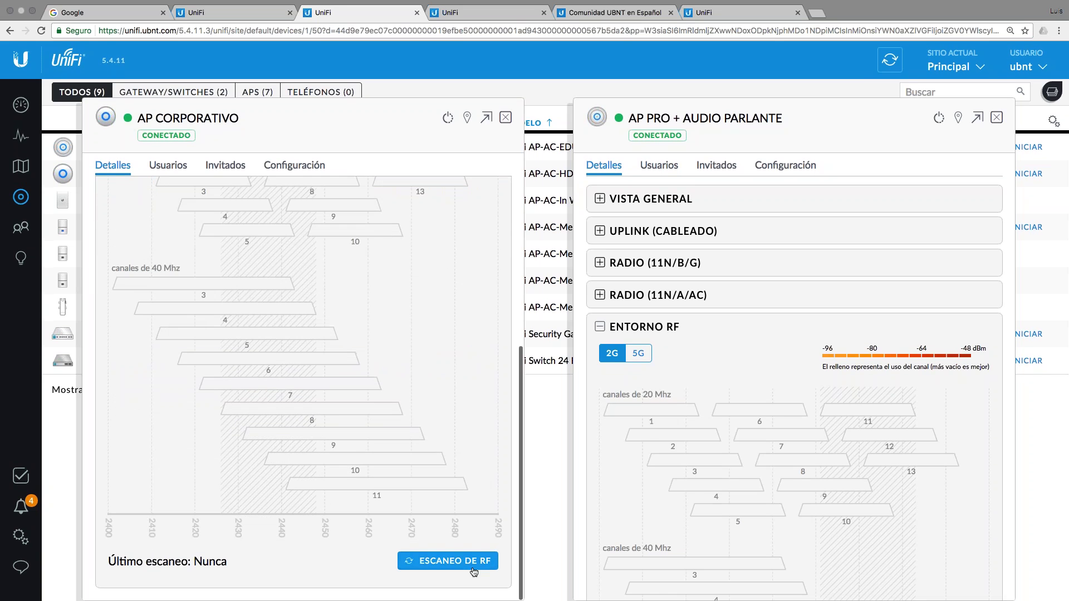
pyautogui.click(447, 561)
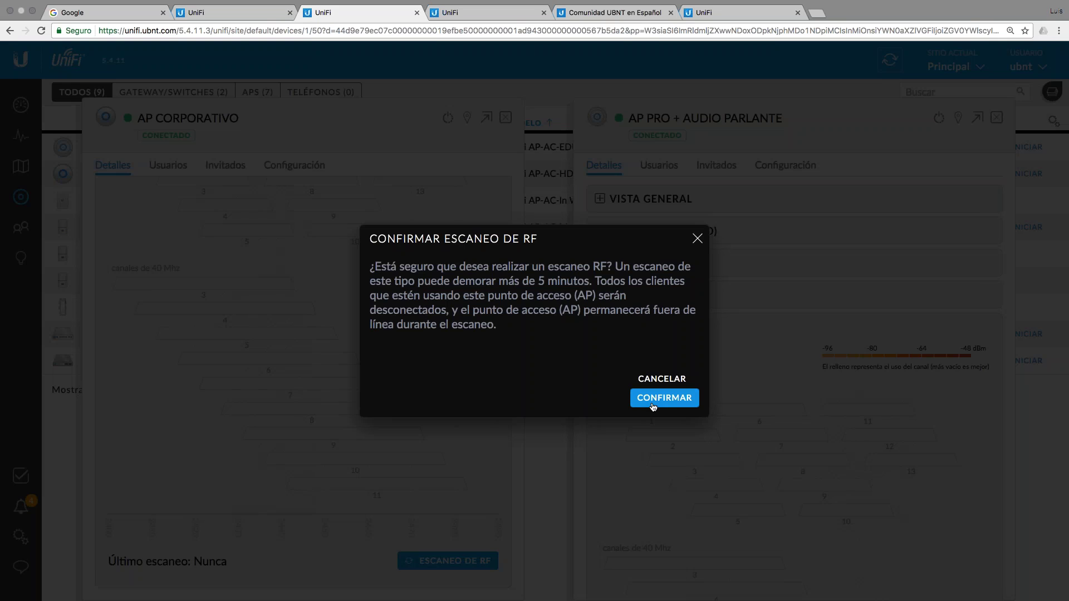
# Confirm RF scans on both access points, then switch to the Site de Pruebas tab.
pyautogui.click(653, 406)
pyautogui.scroll(-6, 747, 393)
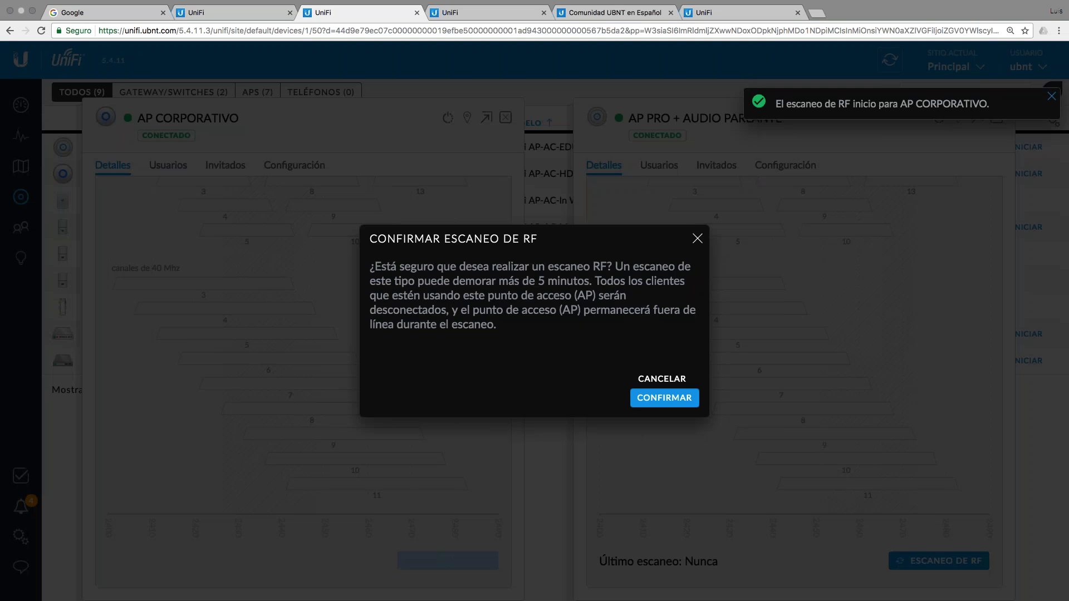
pyautogui.click(665, 401)
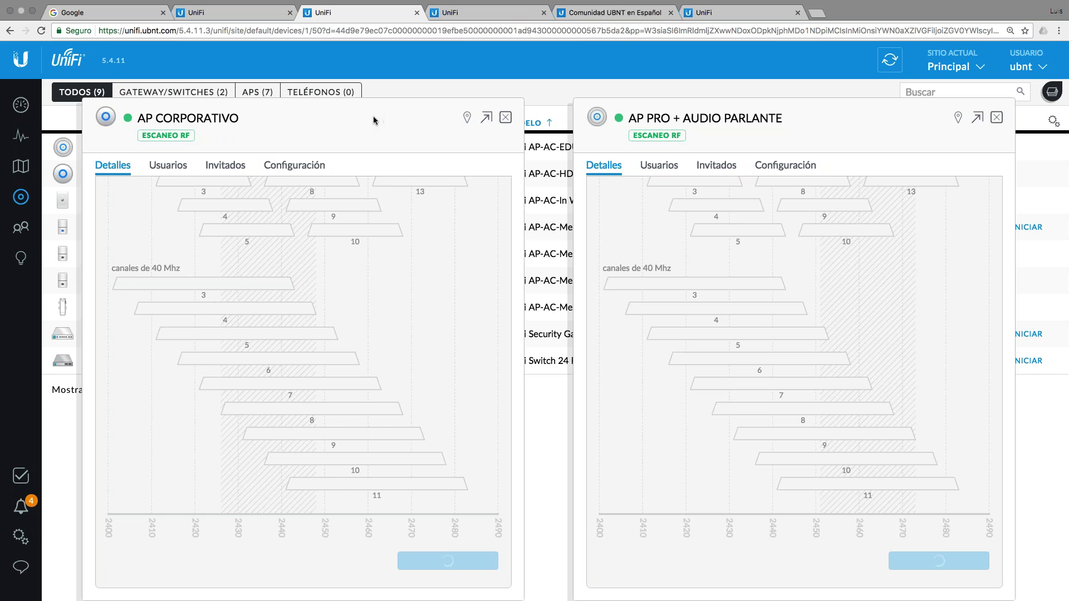
pyautogui.moveTo(373, 115)
pyautogui.mouseDown()
pyautogui.moveTo(470, 114)
pyautogui.moveTo(370, 112)
pyautogui.mouseUp()
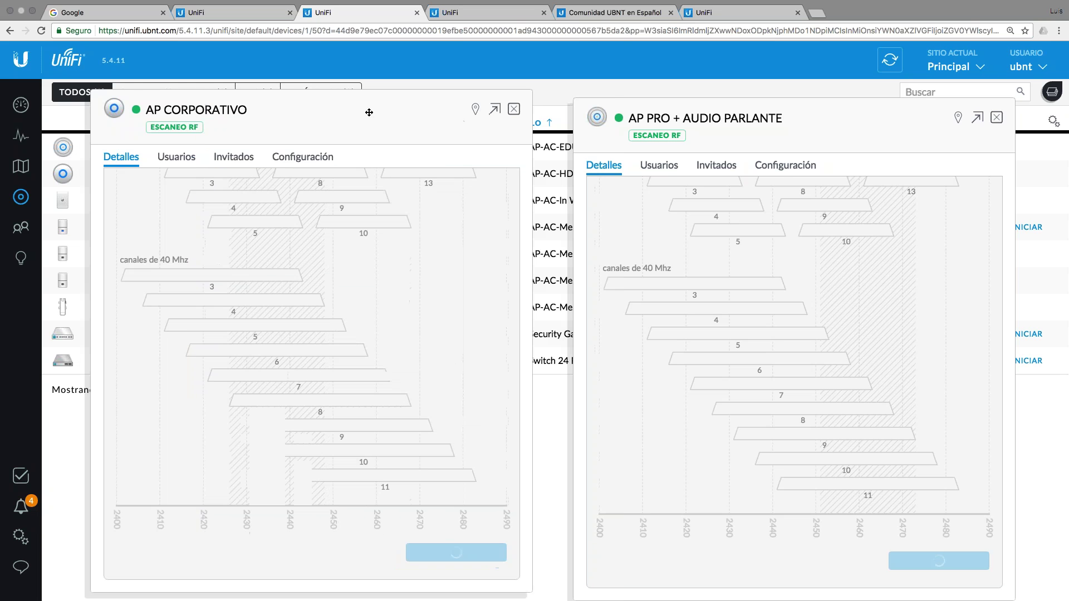
pyautogui.click(479, 14)
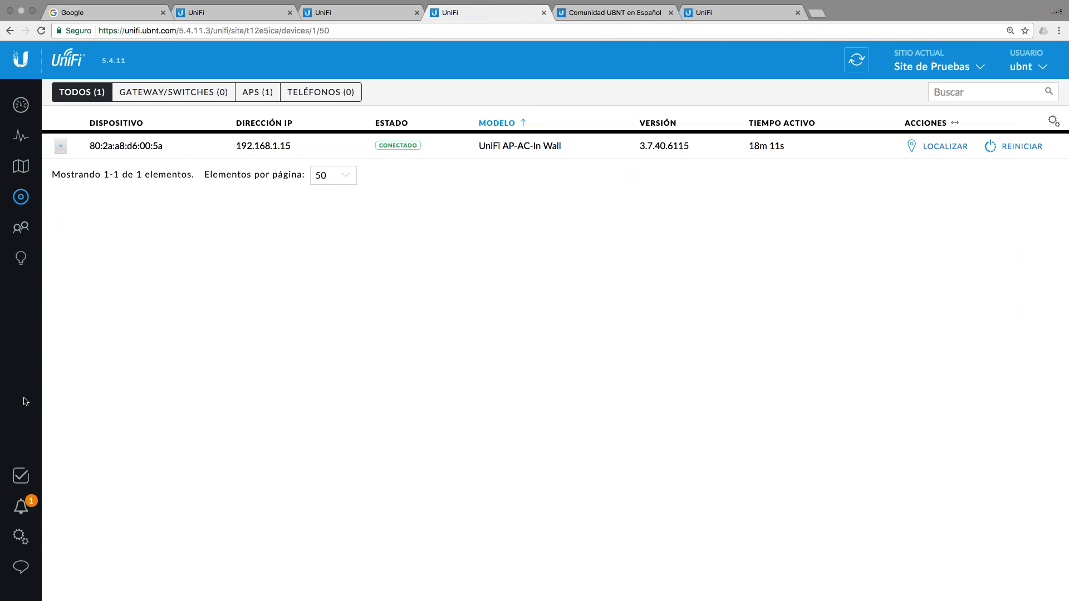
# Open the site settings and briefly view the alerts list.
pyautogui.click(20, 536)
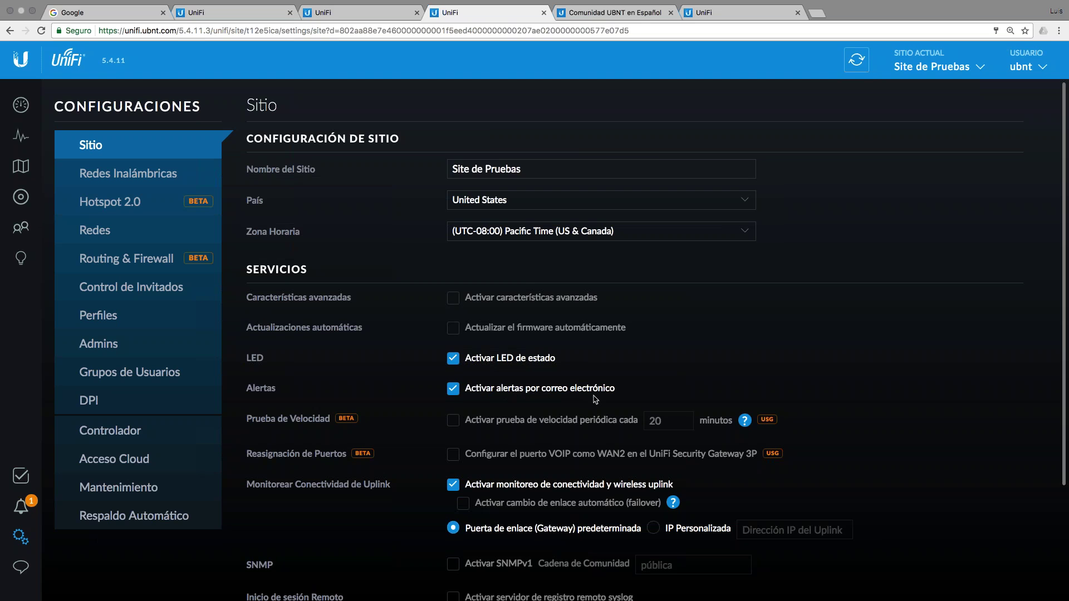
pyautogui.click(20, 506)
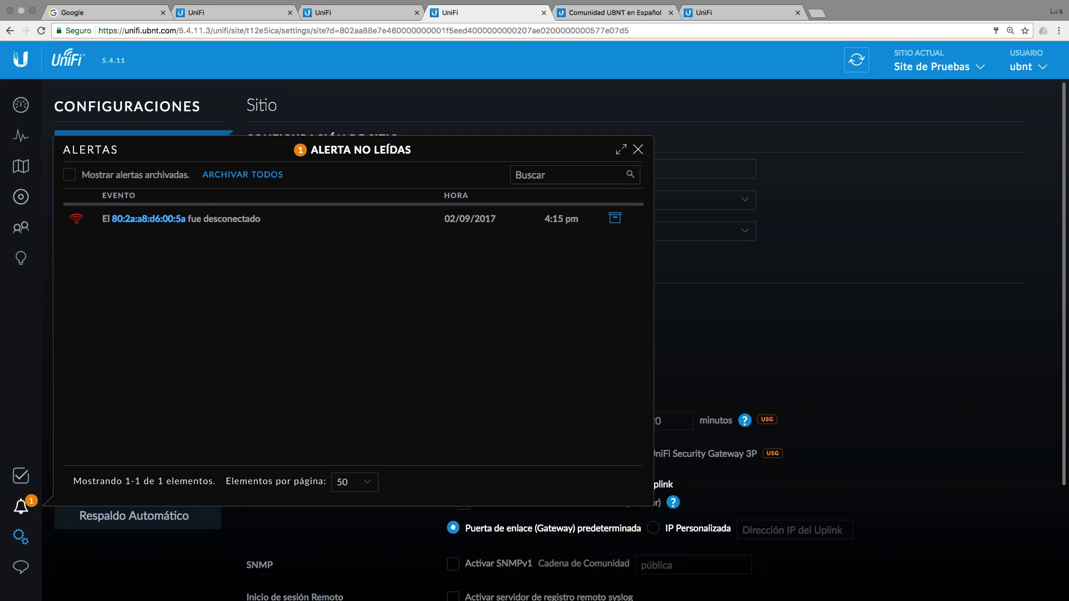
pyautogui.click(638, 151)
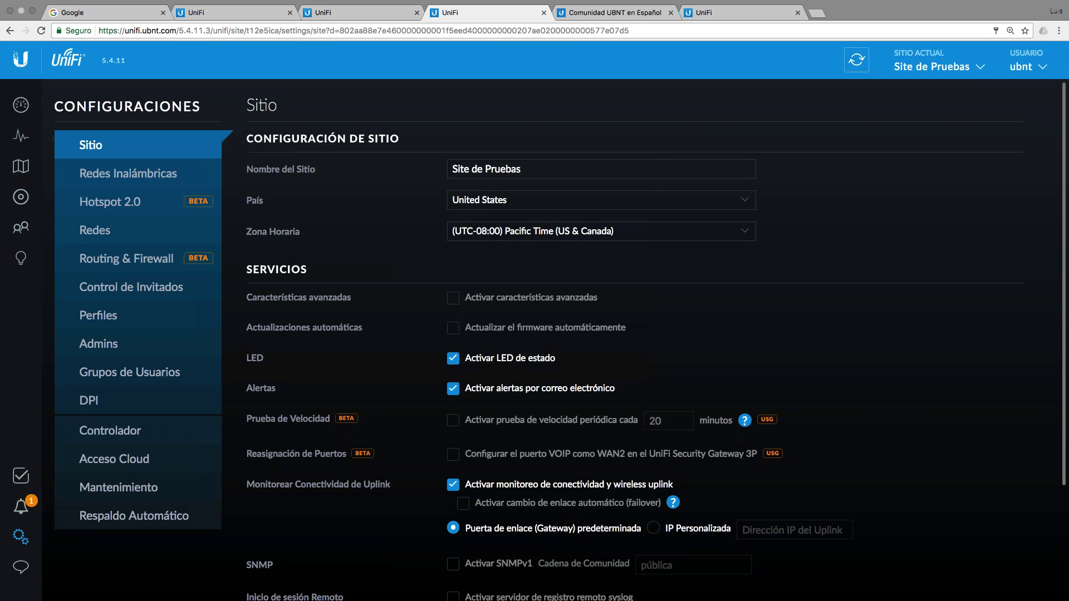
pyautogui.scroll(-5, 422, 489)
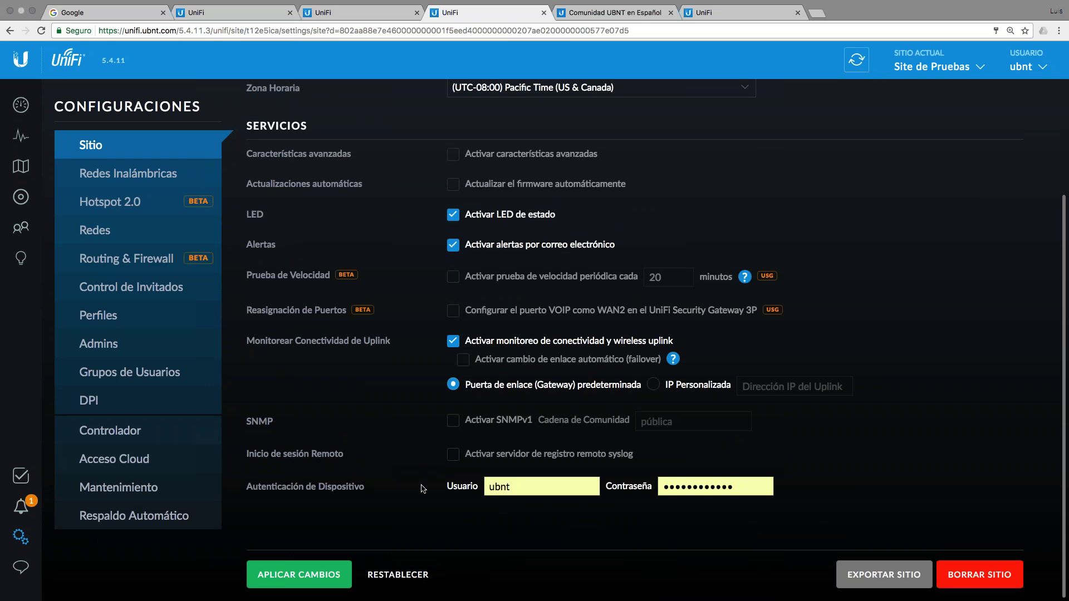
# View the Controlador settings with Google Maps API key and email server options, then return to the AP panels.
pyautogui.click(127, 428)
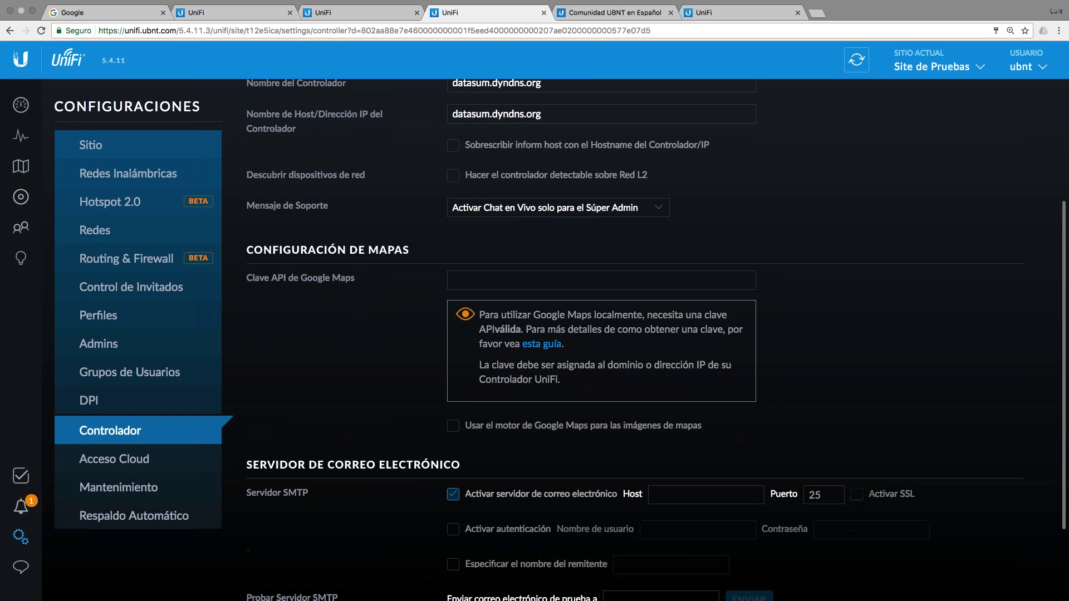
pyautogui.scroll(-4, 655, 341)
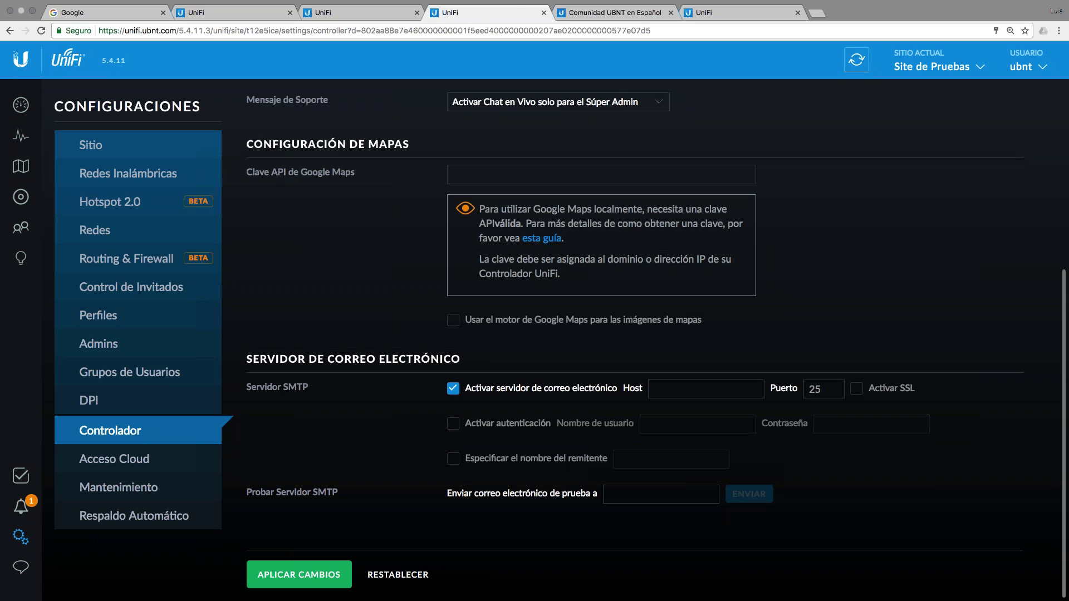
pyautogui.click(356, 13)
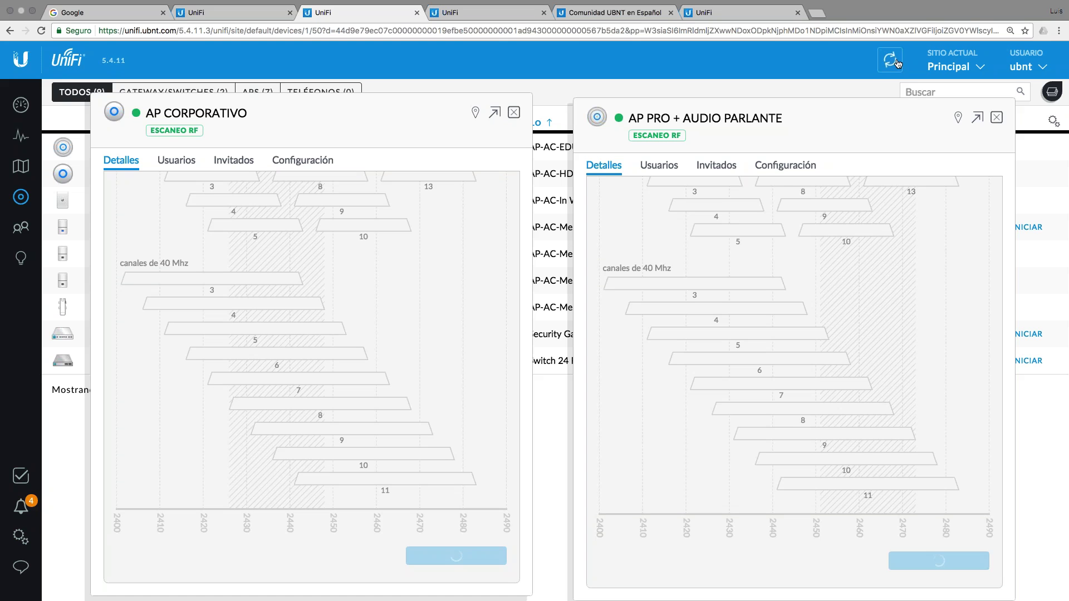
# Show the 5 GHz RF environment charts for AP CORPORATIVO and AP PRO + AUDIO PARLANTE.
pyautogui.scroll(5, 365, 306)
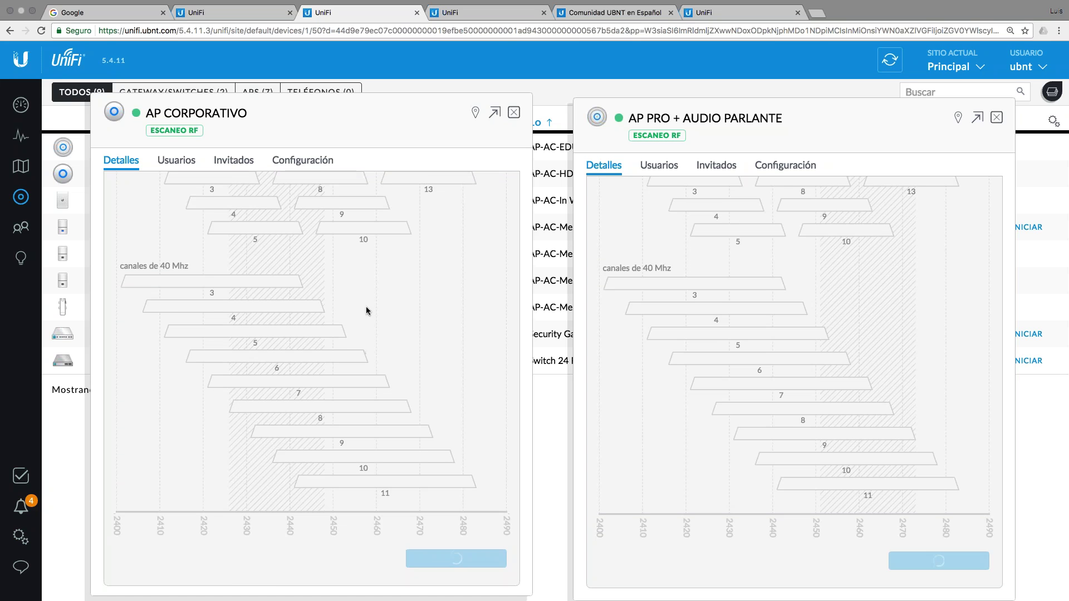
pyautogui.click(156, 309)
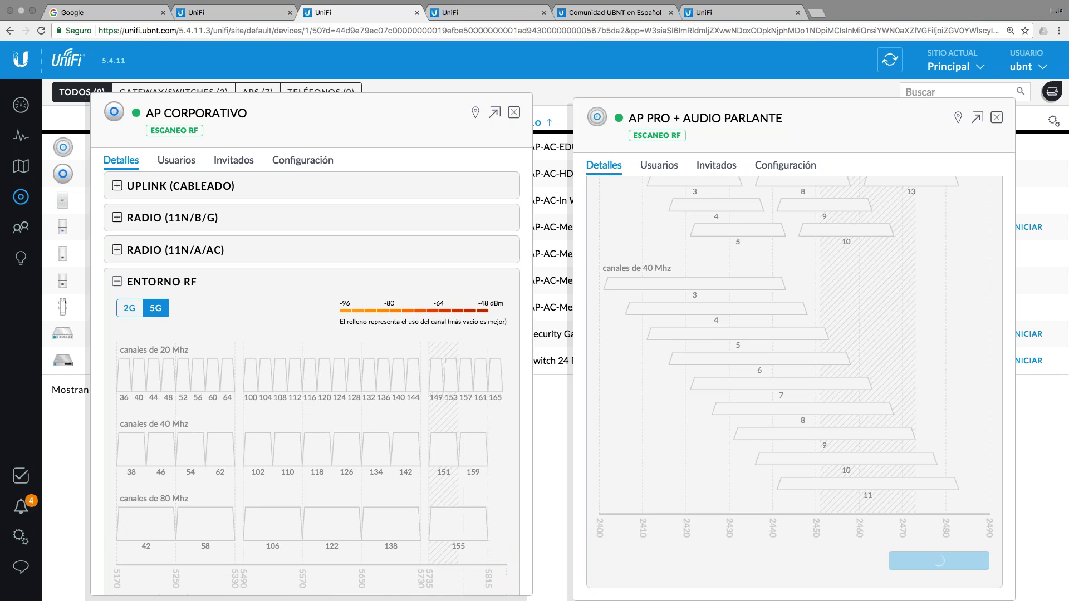
pyautogui.scroll(5, 793, 362)
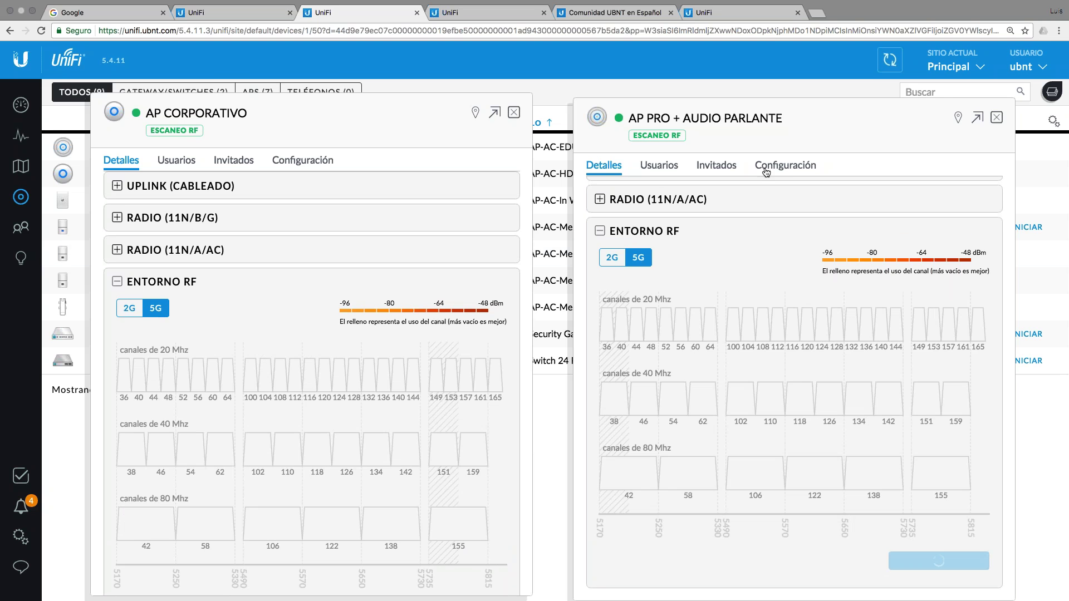
pyautogui.moveTo(733, 323)
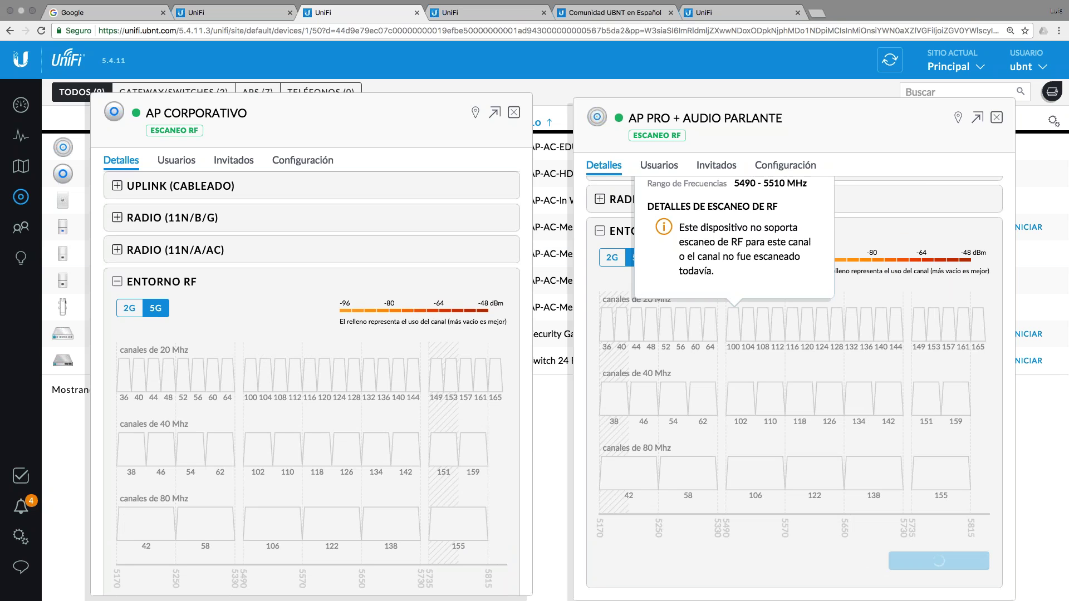
pyautogui.moveTo(822, 323)
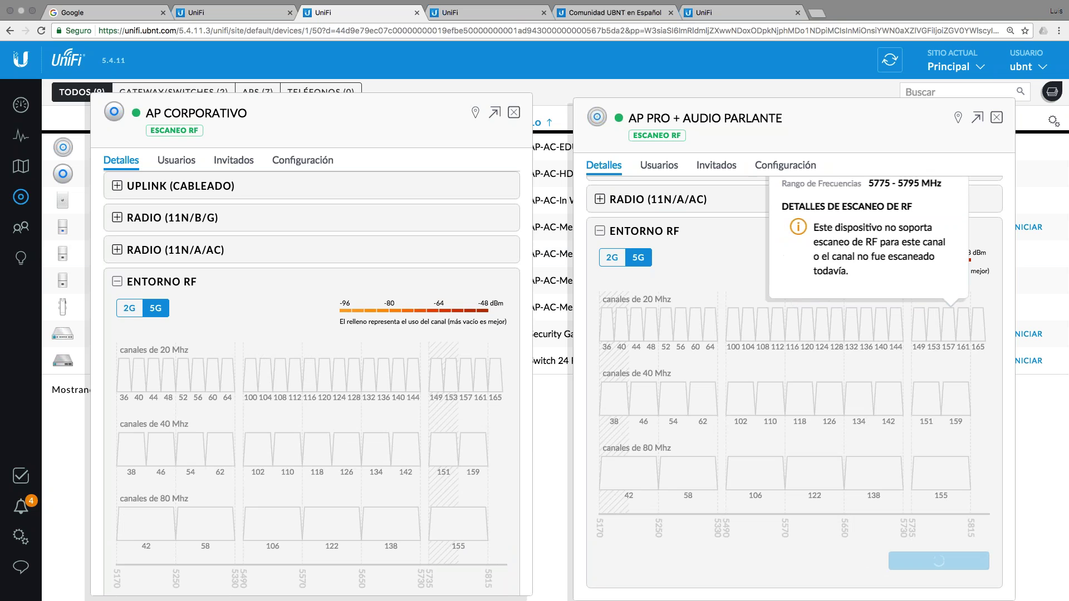
pyautogui.moveTo(800, 341)
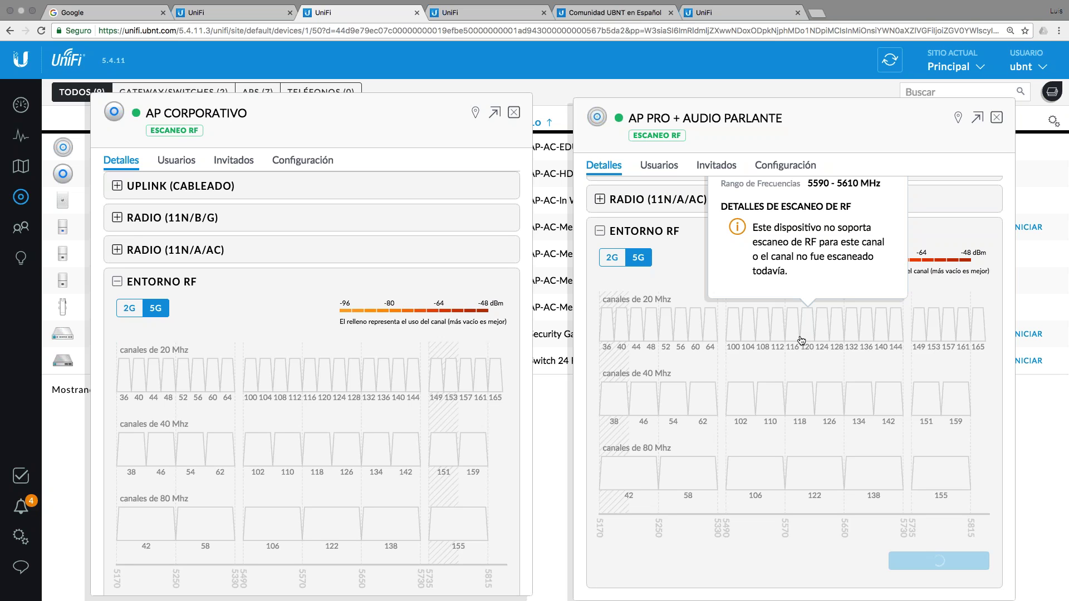
# Refresh the device list until AP PRO + AUDIO PARLANTE's RF scan finishes, then dismiss the completion notice.
pyautogui.click(892, 60)
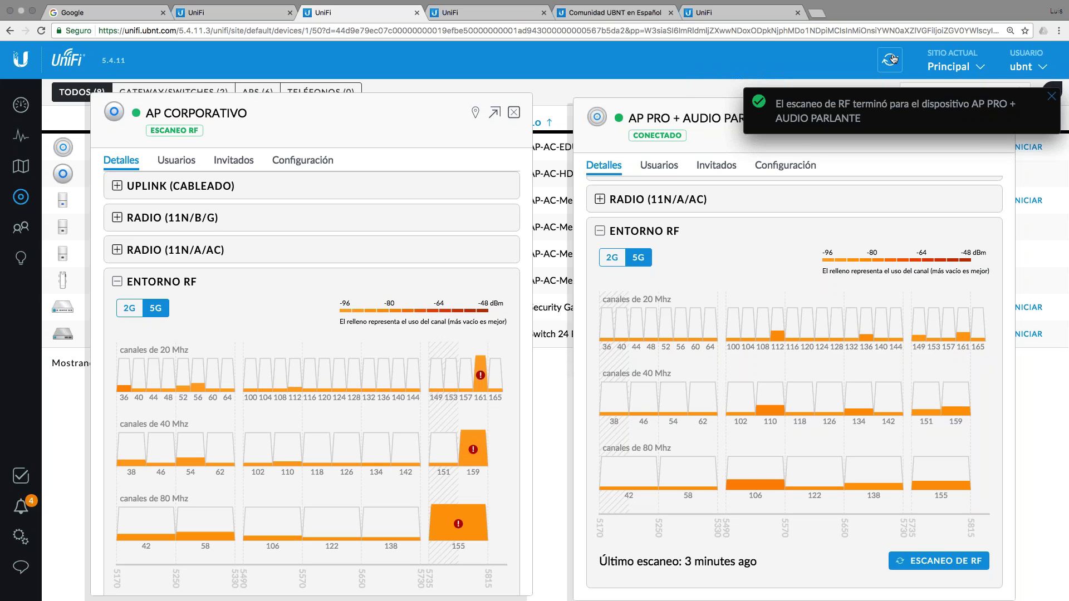
pyautogui.click(1050, 97)
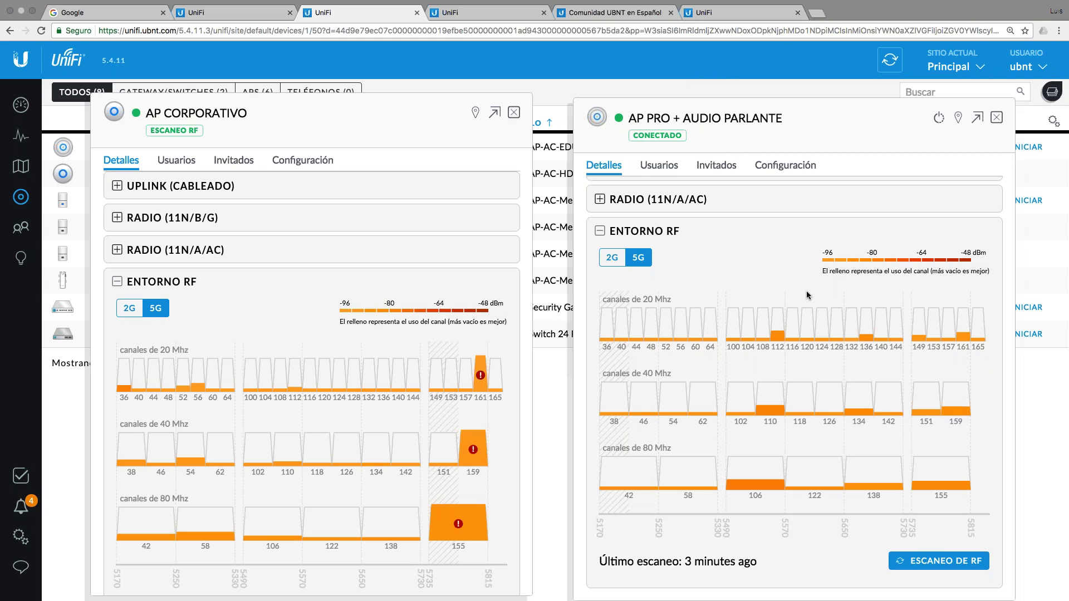
# Browse the recent discussions in the Comunidad UBNT en Español forum.
pyautogui.moveTo(740, 396)
pyautogui.click(627, 16)
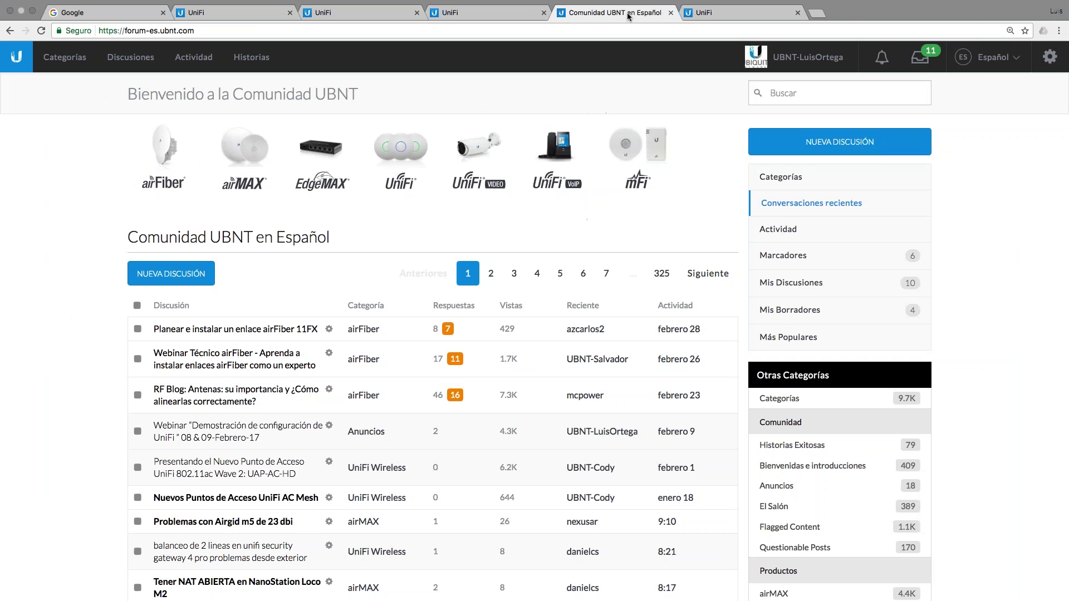
pyautogui.scroll(-3, 399, 389)
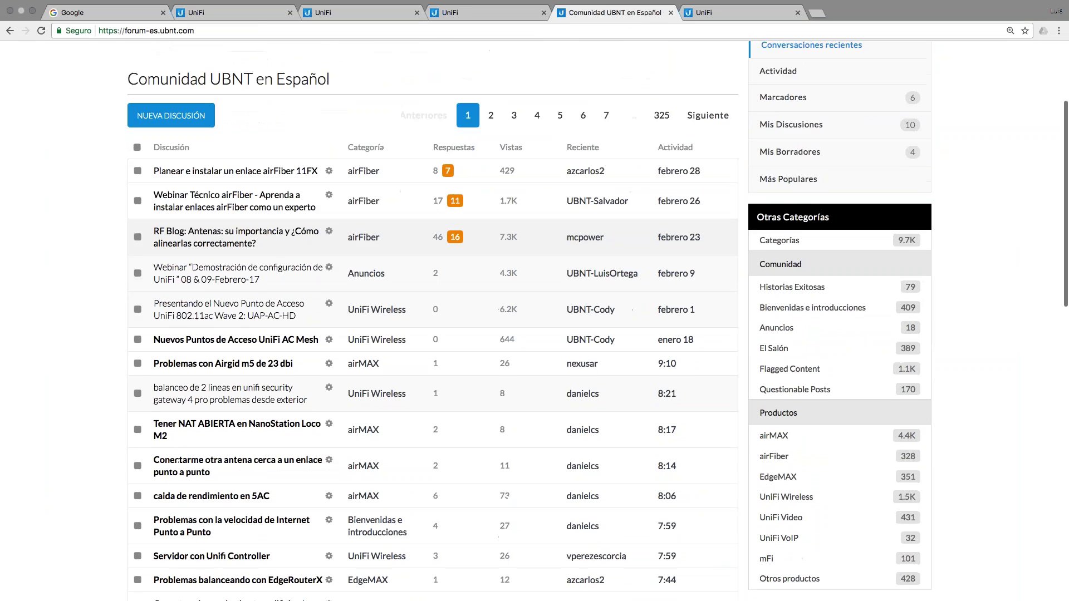
pyautogui.scroll(-1, 363, 405)
pyautogui.scroll(-1, 363, 404)
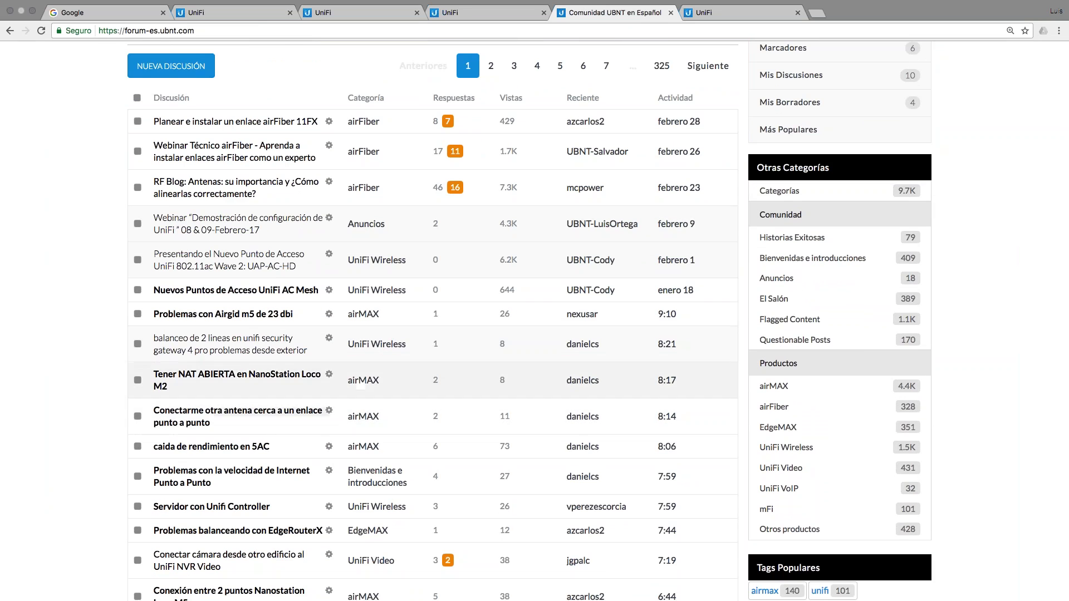
# Glance at the UniFi tab, scroll the forum again, then return to the controller's RF scan results.
pyautogui.click(480, 12)
pyautogui.click(617, 14)
pyautogui.scroll(5, 786, 59)
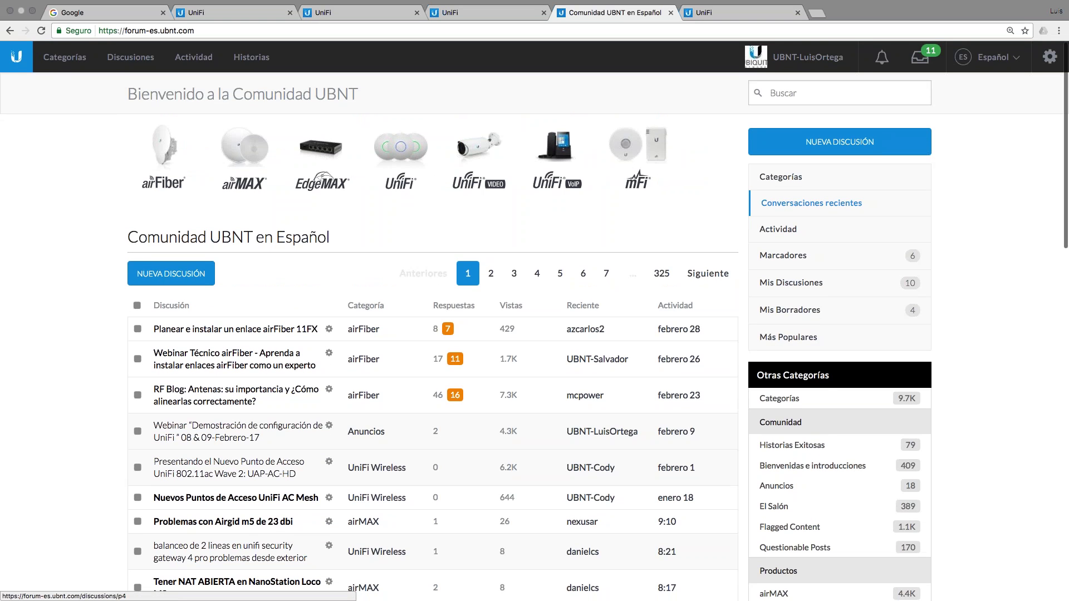
pyautogui.scroll(-2, 590, 417)
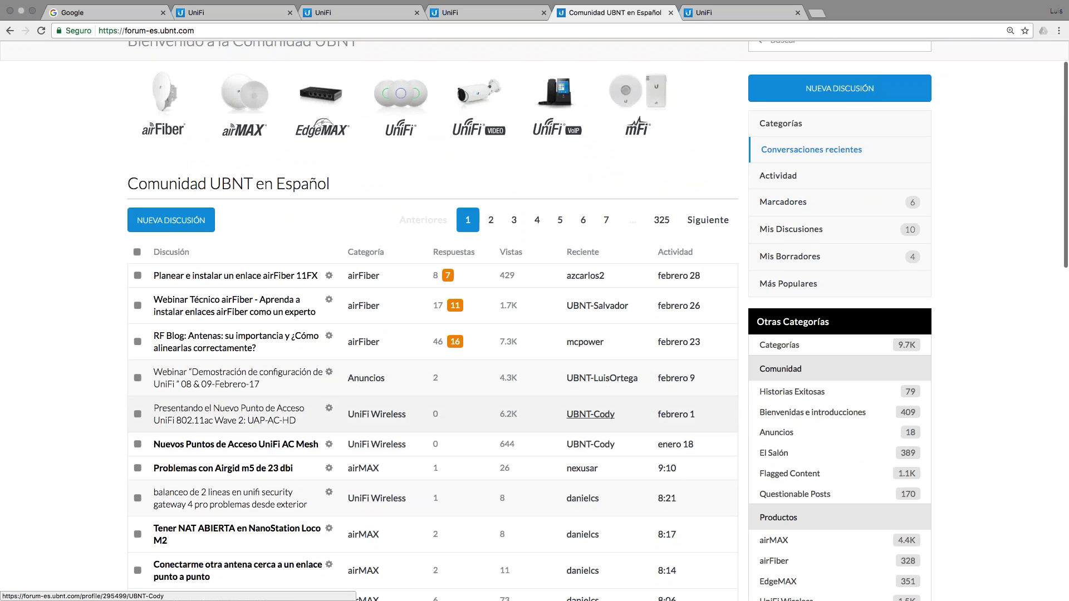
pyautogui.scroll(-4, 602, 444)
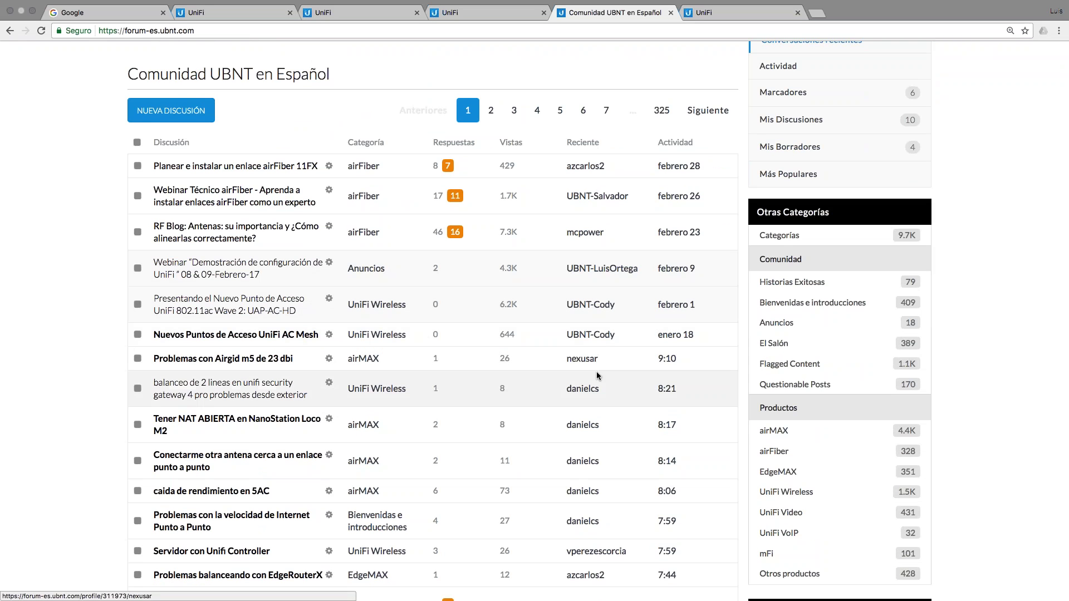
pyautogui.scroll(3, 490, 178)
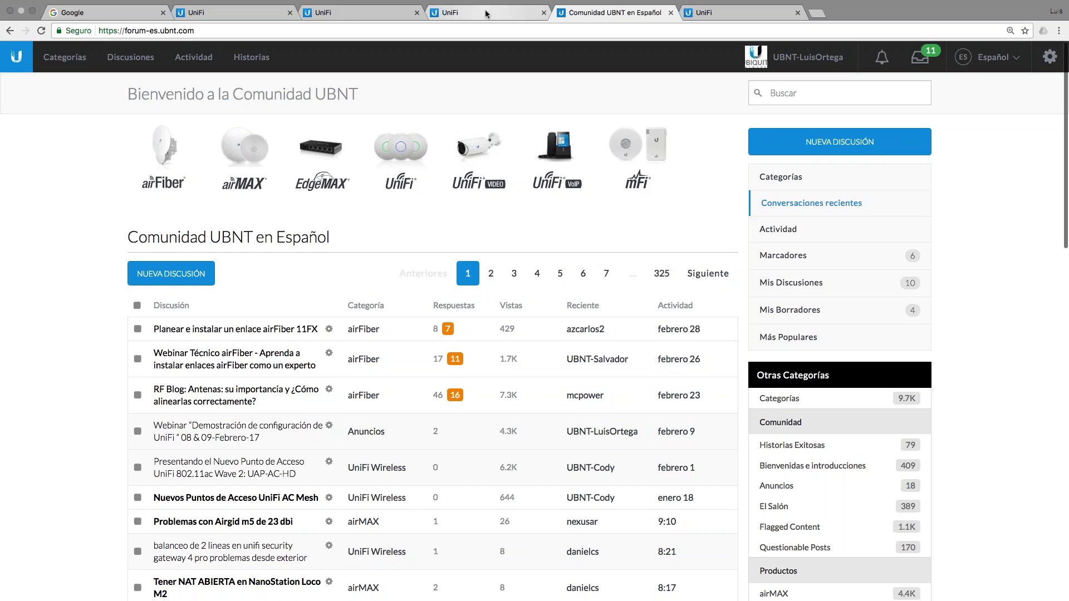
pyautogui.click(488, 12)
pyautogui.click(380, 13)
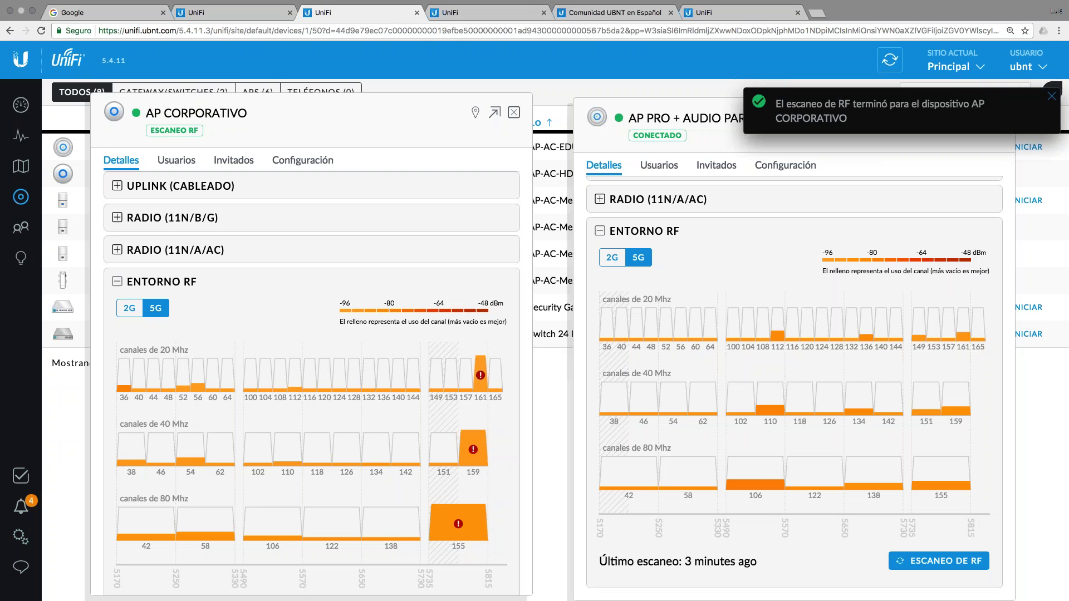
# Dismiss the 'El escaneo de RF terminó' toast and review AP CORPORATIVO's 5 GHz results, briefly checking the slides.
pyautogui.click(1051, 96)
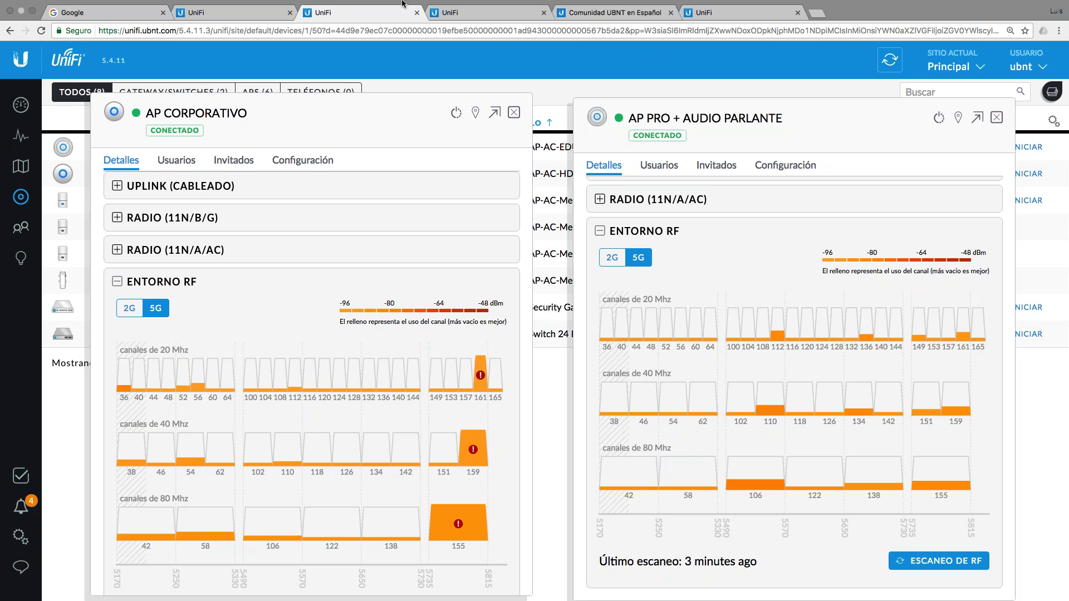
pyautogui.scroll(-2, 331, 424)
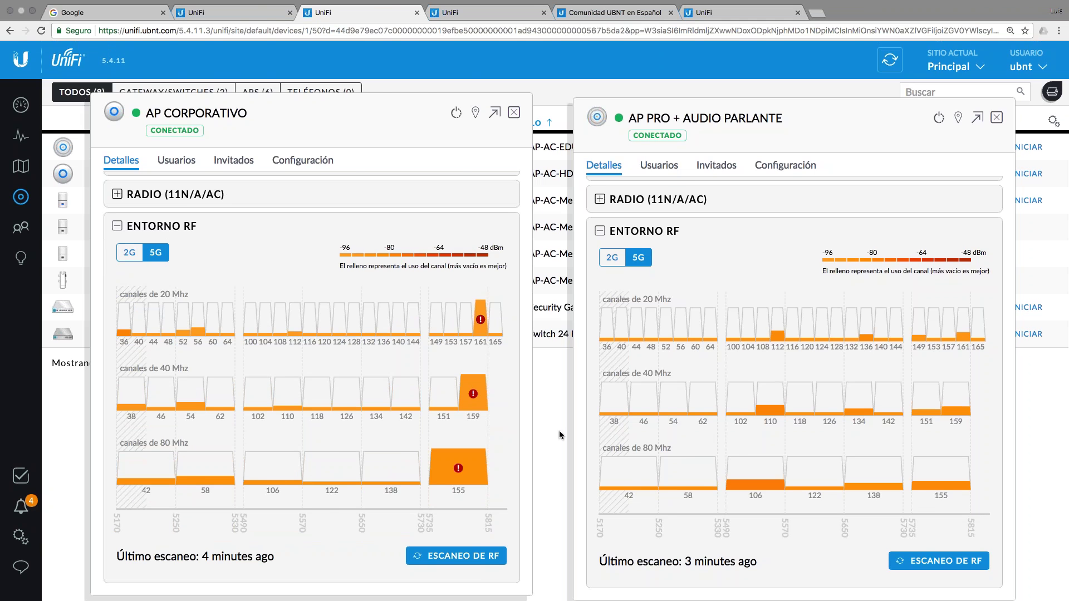
pyautogui.hotkey('ctrl', 'Left')
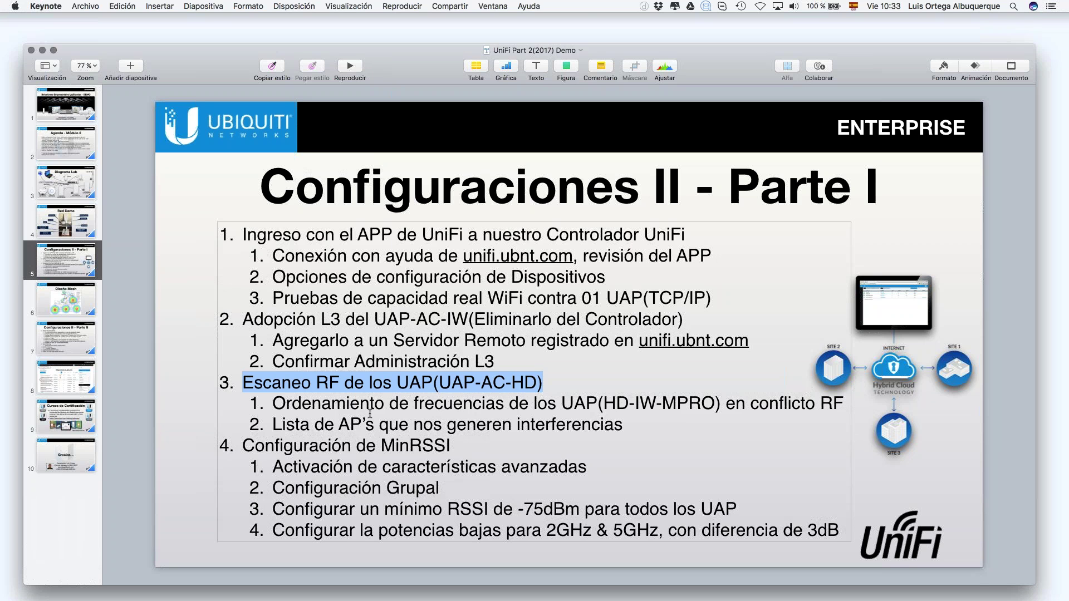
pyautogui.hotkey('ctrl', 'Right')
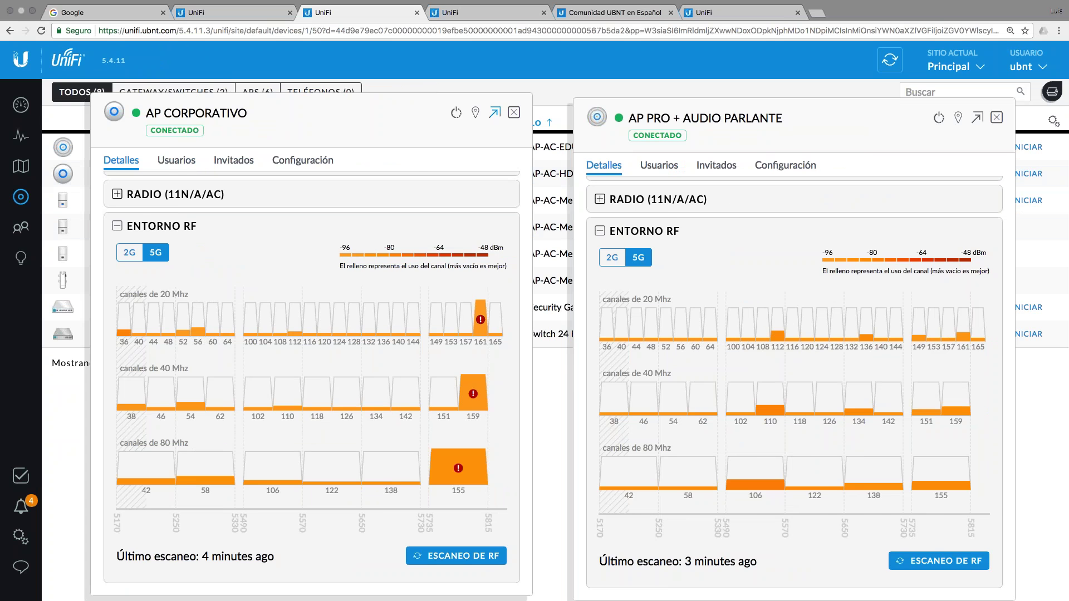
# Close the access point detail panels and load the PLANO1 floor plan in Mapas.
pyautogui.click(494, 113)
pyautogui.click(1003, 119)
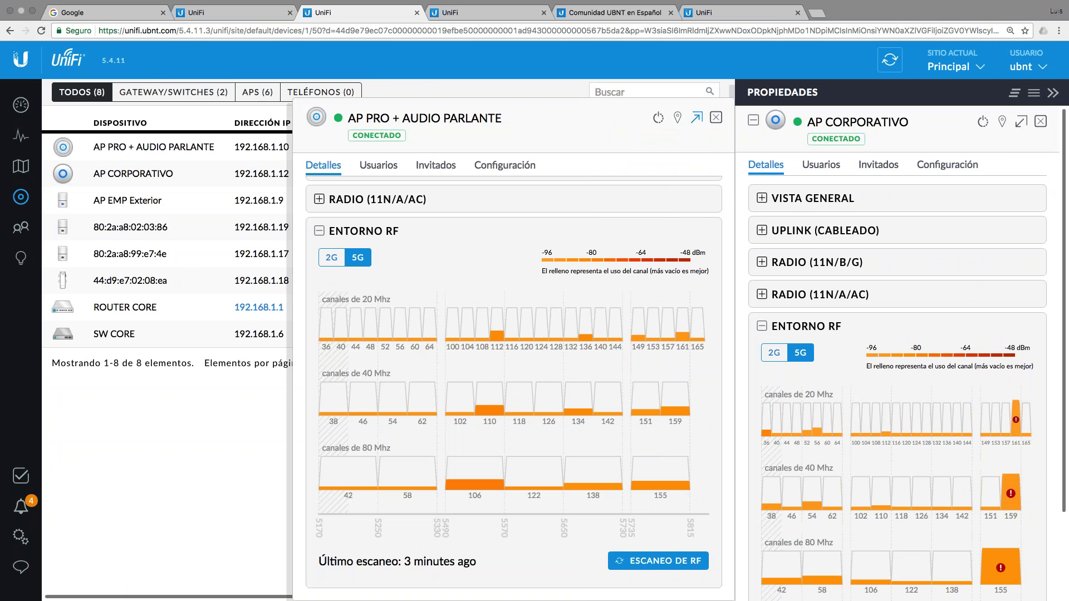
pyautogui.click(1053, 92)
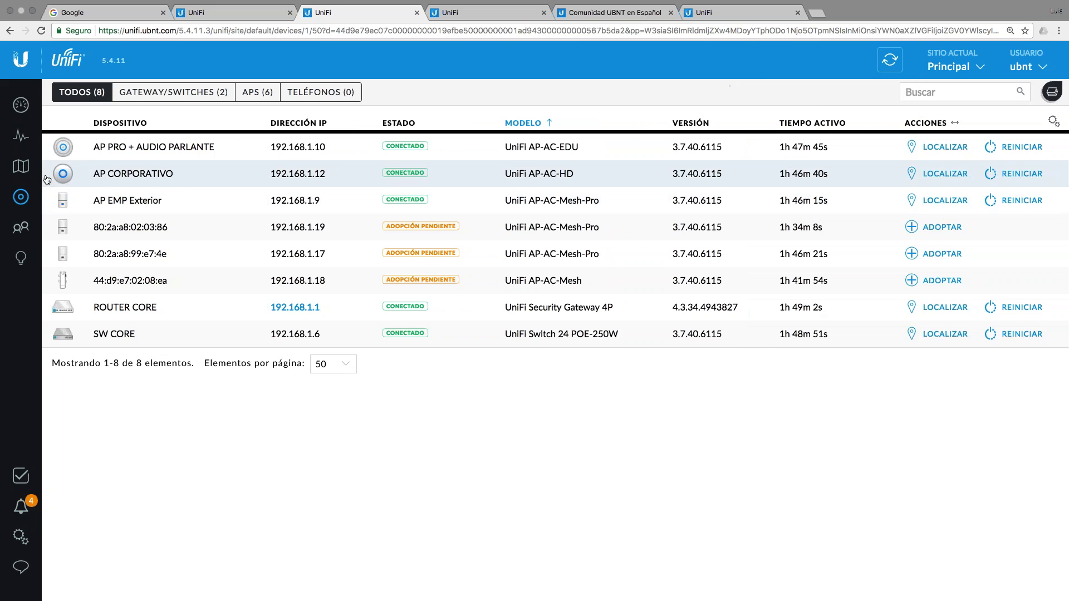
pyautogui.click(21, 165)
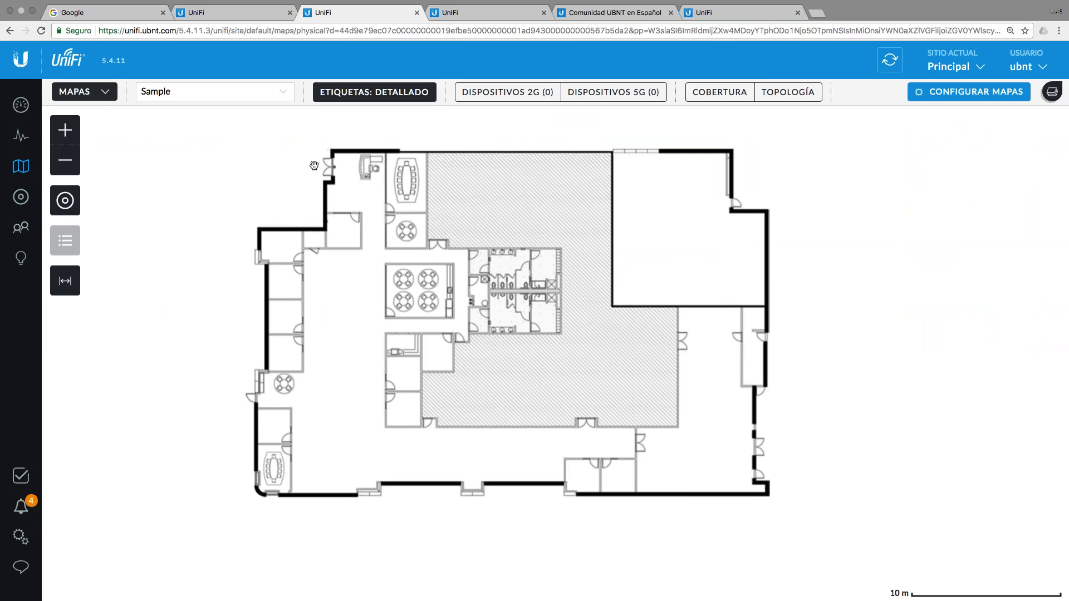
pyautogui.click(223, 91)
pyautogui.click(184, 116)
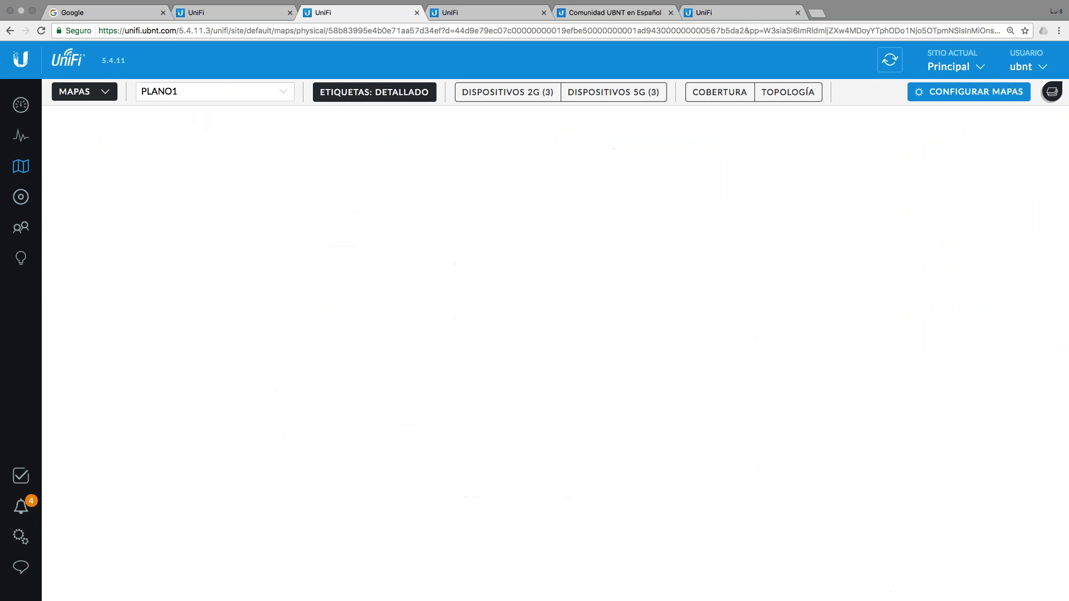
# Overlay the COBERTURA heatmap and set ETIQUETAS to DETALLADO.
pyautogui.click(724, 93)
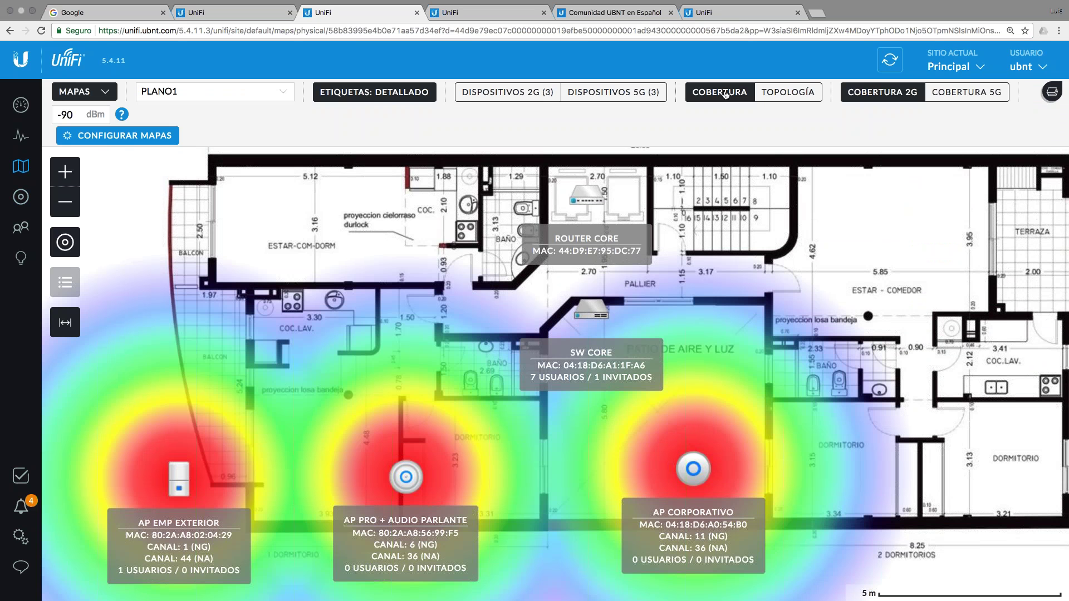
pyautogui.click(374, 92)
pyautogui.click(363, 92)
pyautogui.click(363, 92)
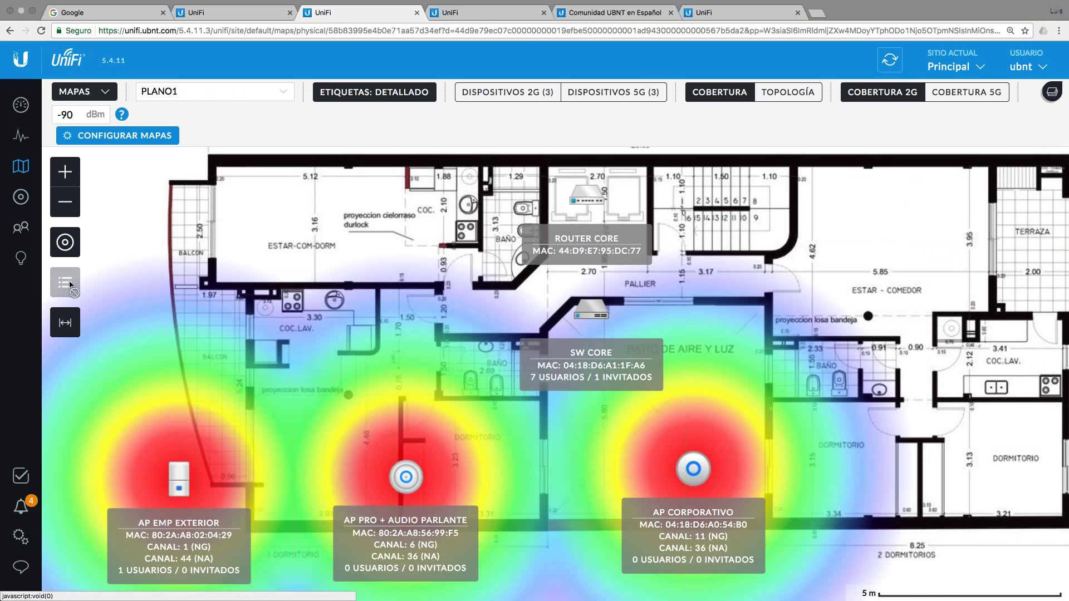
# Zoom in on the three APs and shift AP CORPORATIVO and AP PRO + AUDIO PARLANTE slightly right.
pyautogui.rightClick(450, 254)
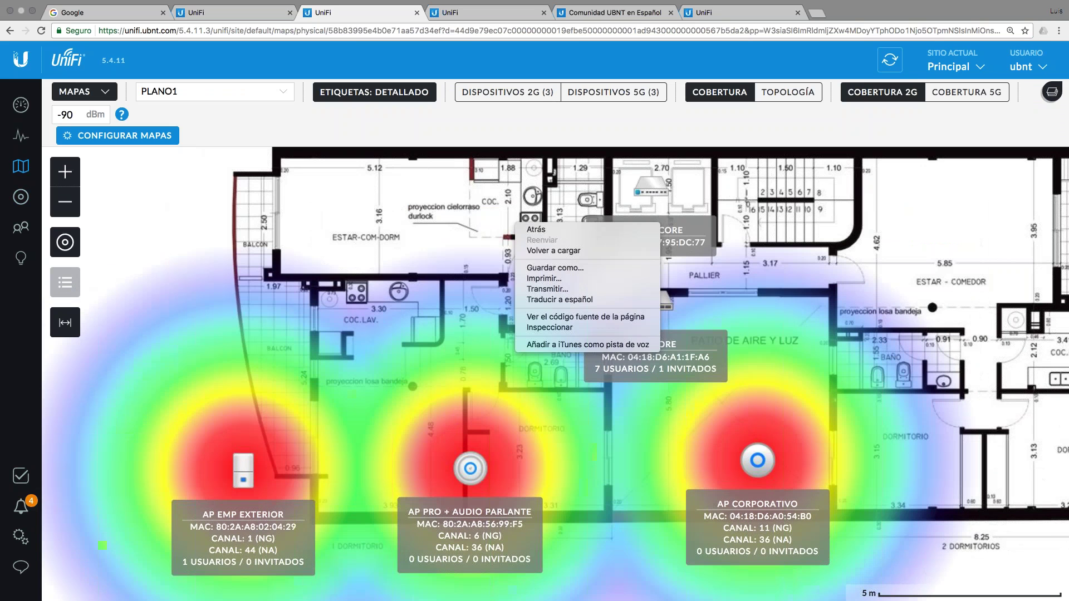
pyautogui.click(453, 421)
pyautogui.moveTo(467, 327); pyautogui.dragTo(541, 254)
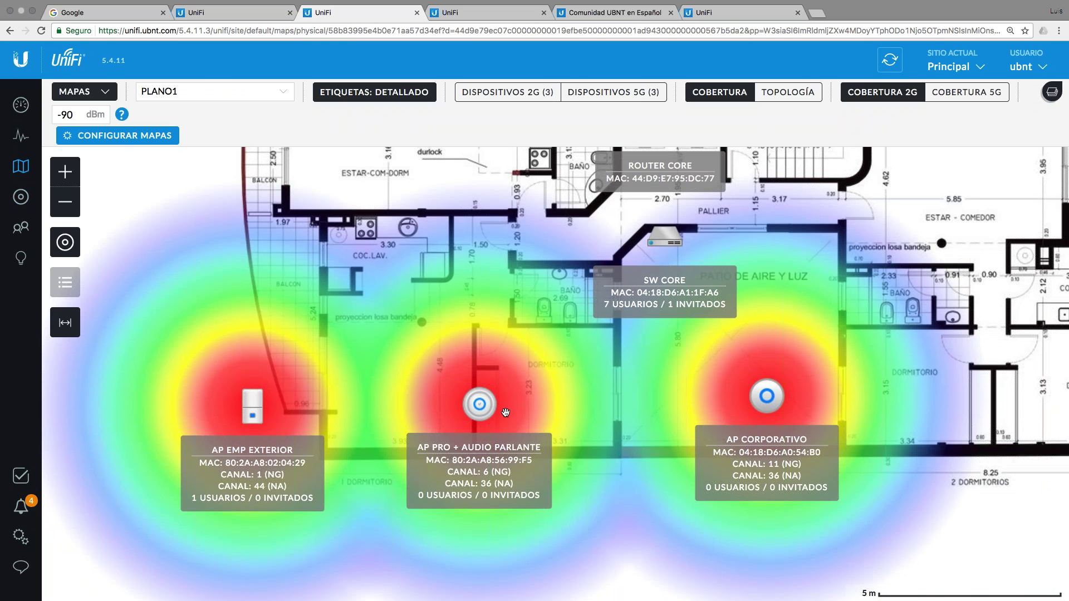
pyautogui.click(65, 172)
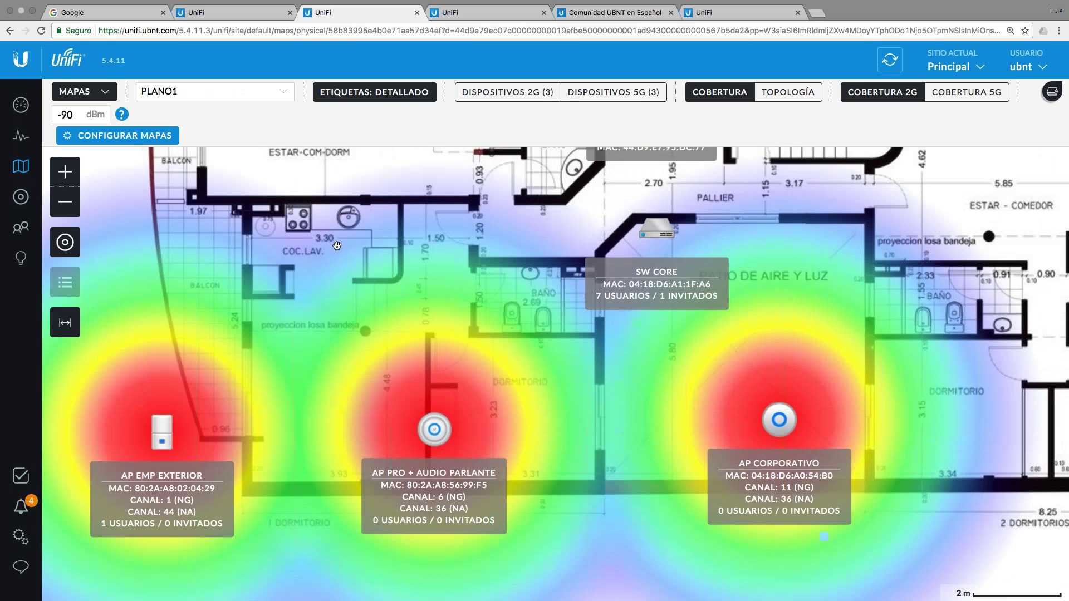
pyautogui.moveTo(337, 246); pyautogui.dragTo(423, 185)
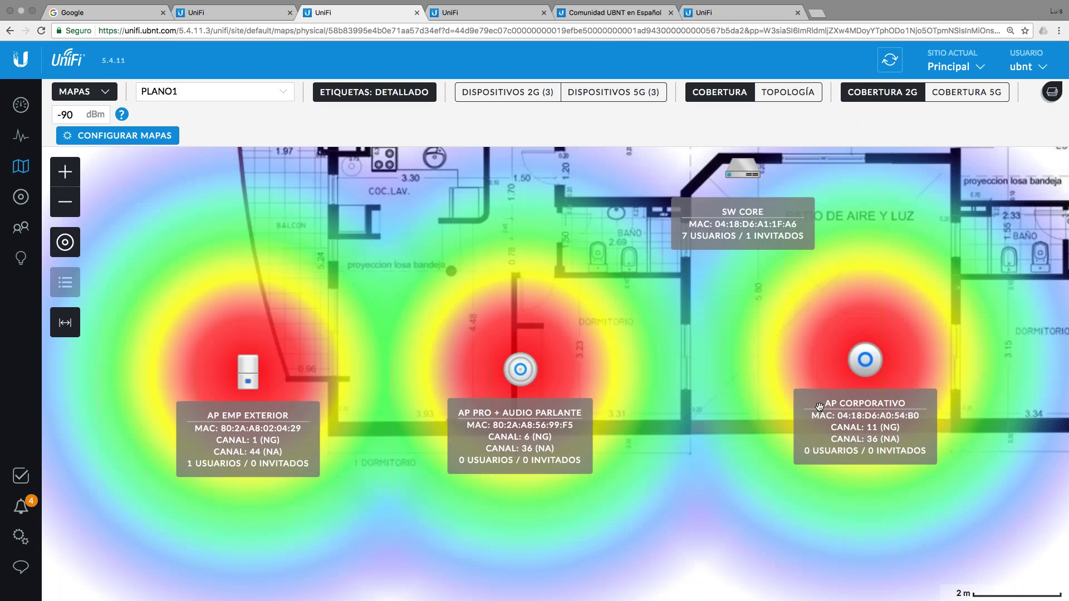
pyautogui.moveTo(864, 383); pyautogui.dragTo(901, 383)
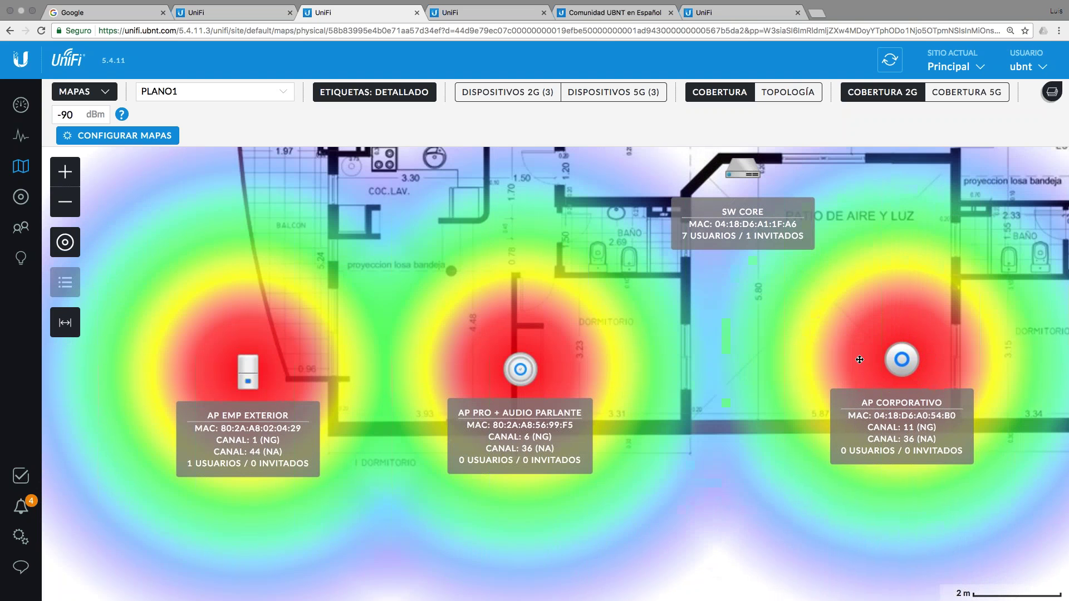
pyautogui.moveTo(520, 368); pyautogui.dragTo(544, 367)
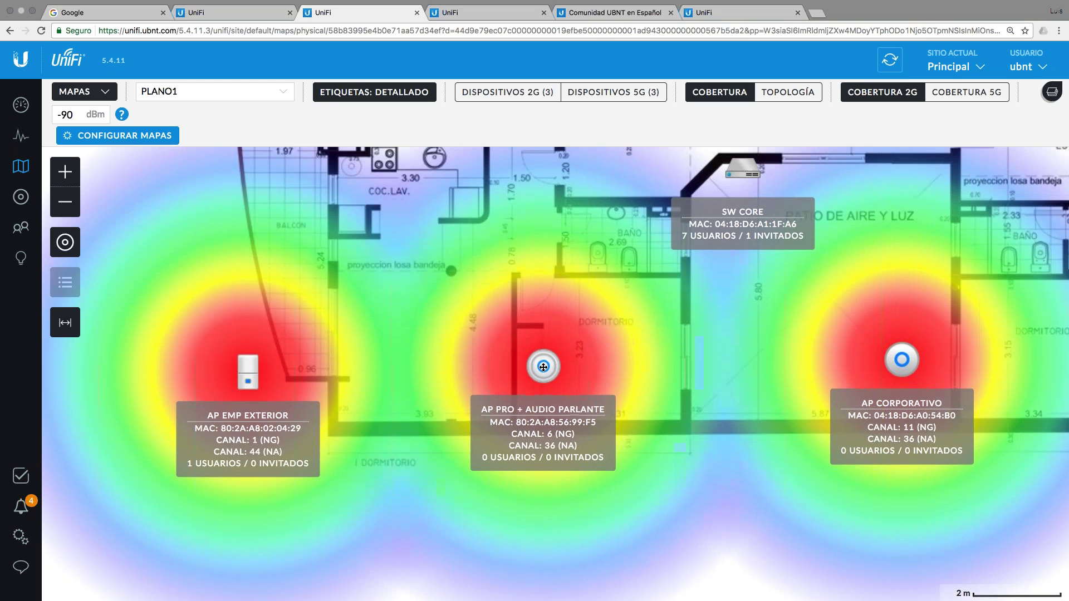
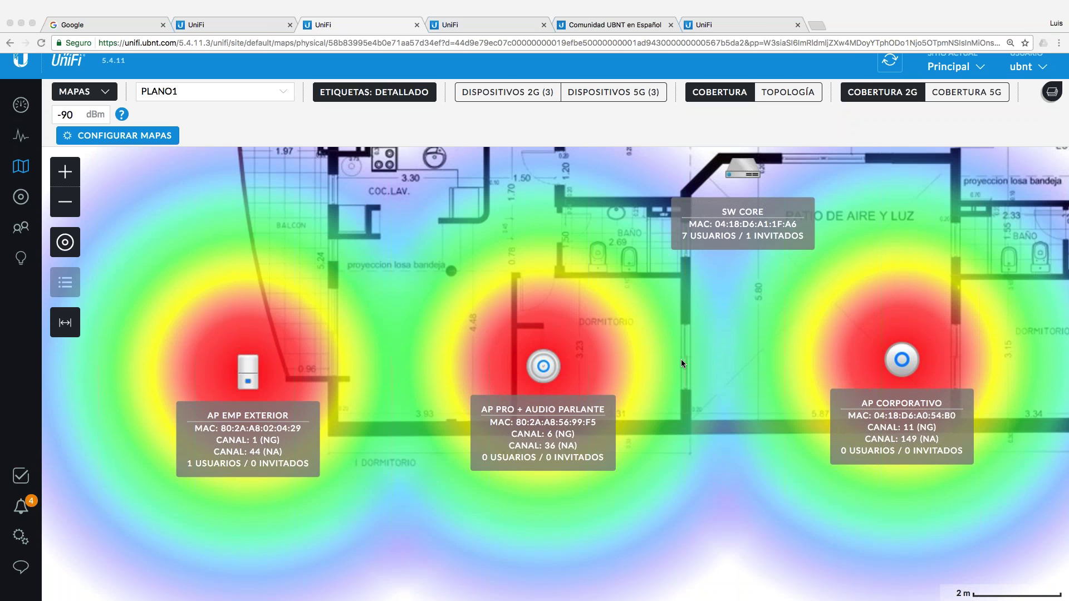
# Open the radio settings in AP PRO + AUDIO PARLANTE's configuration properties.
pyautogui.click(544, 368)
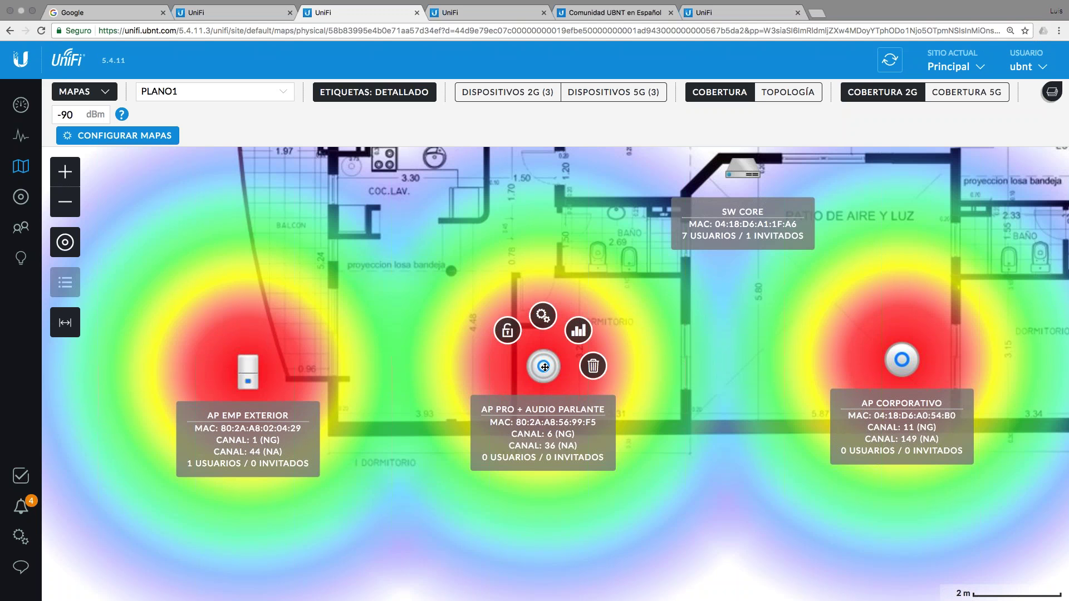
pyautogui.click(545, 366)
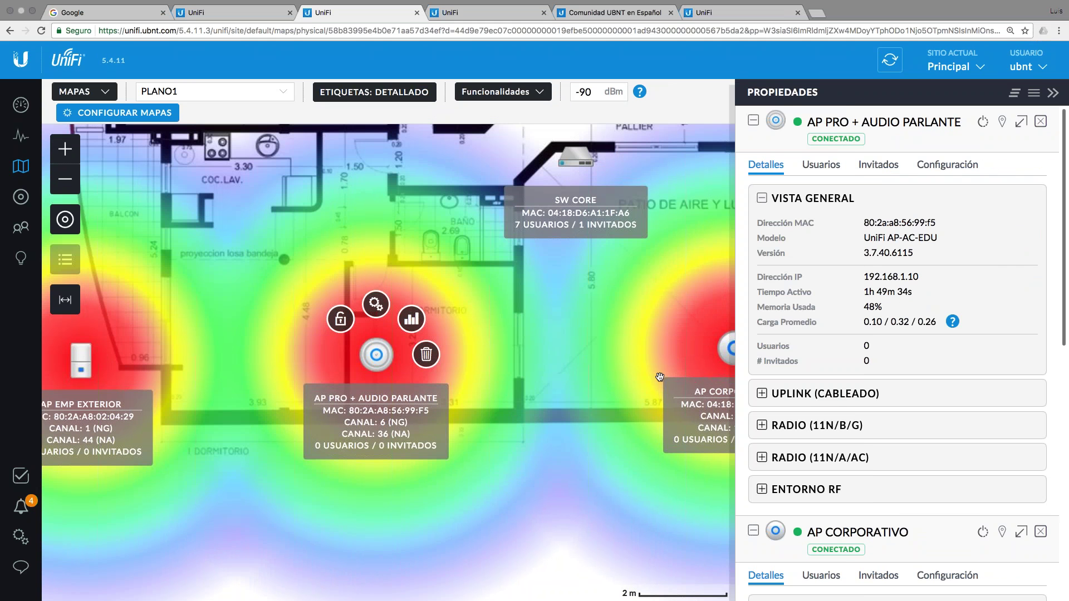
pyautogui.click(941, 165)
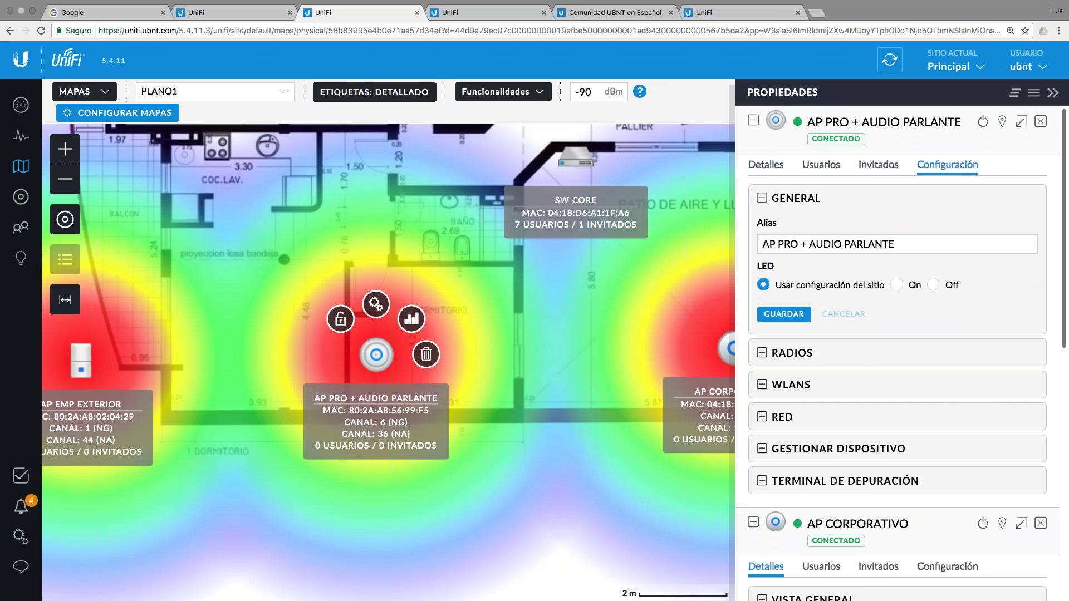
pyautogui.click(792, 353)
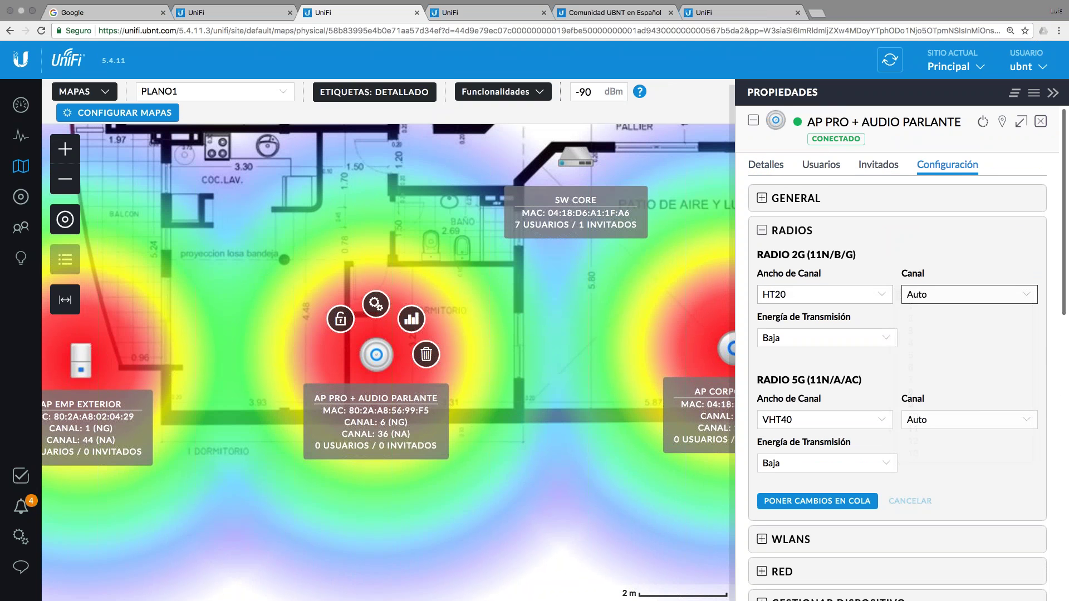
# Set the 2G radio to channel 6 and the 5G radio to channel 36, then apply.
pyautogui.click(969, 294)
pyautogui.click(919, 368)
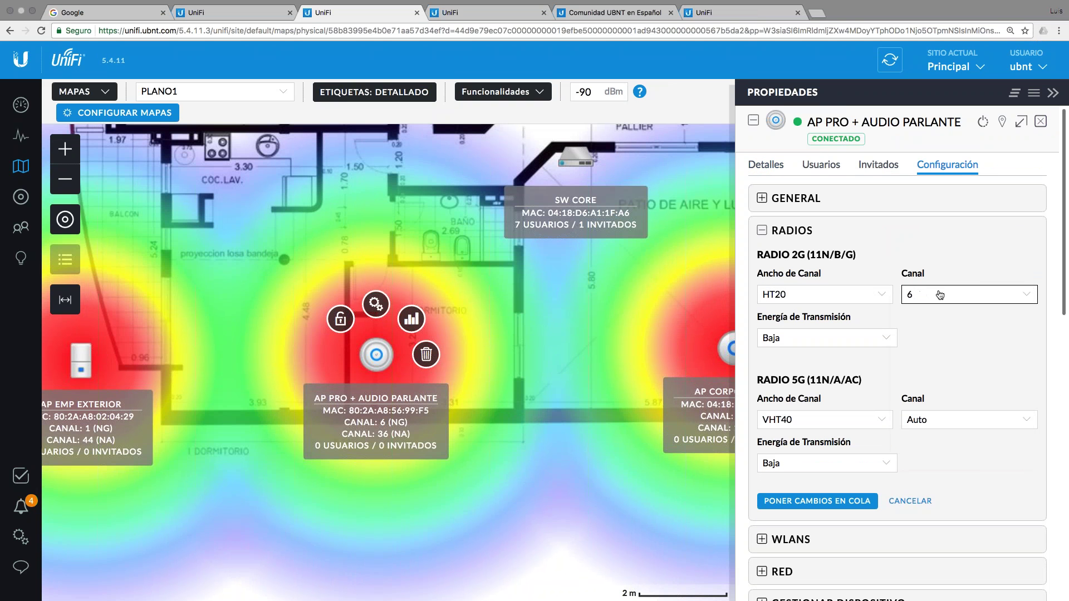
pyautogui.click(947, 419)
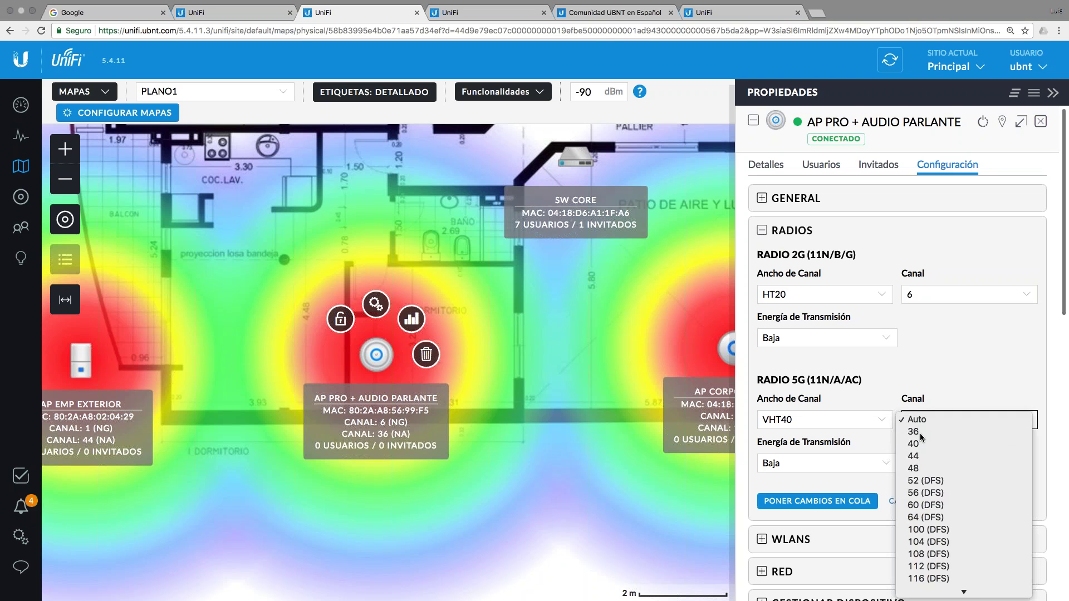
pyautogui.click(834, 482)
pyautogui.click(834, 501)
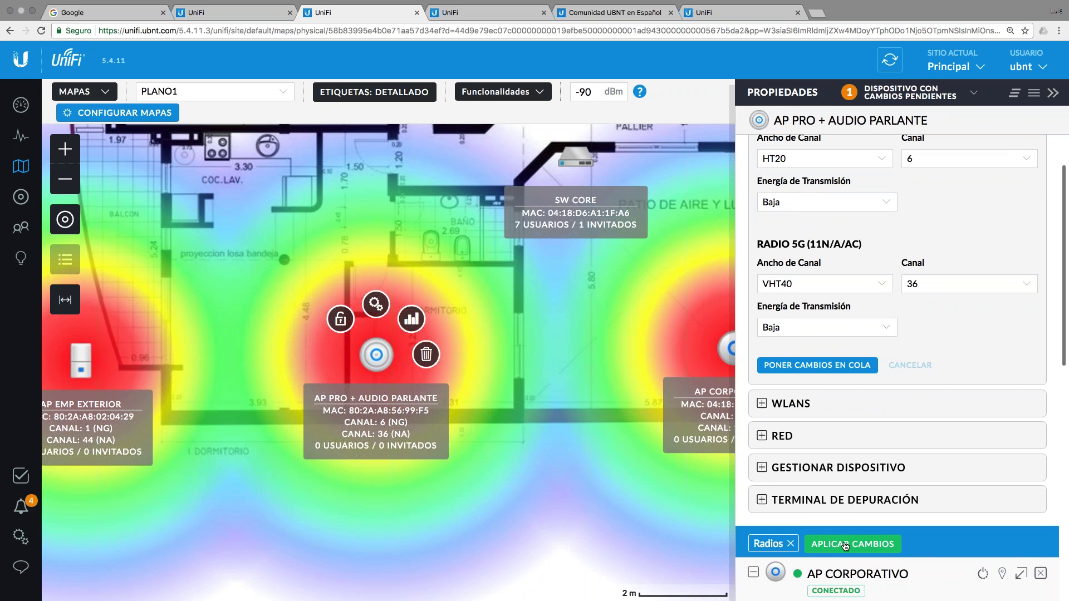
pyautogui.click(845, 545)
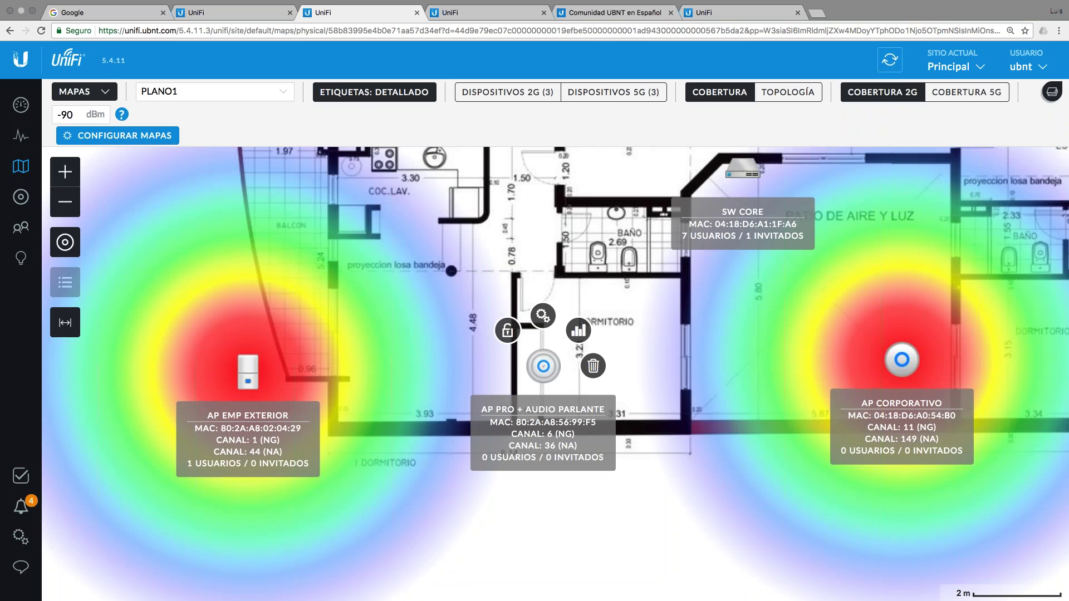
# Pop out AP PRO + AUDIO PARLANTE's properties into a floating panel beside AP CORPORATIVO.
pyautogui.click(1051, 92)
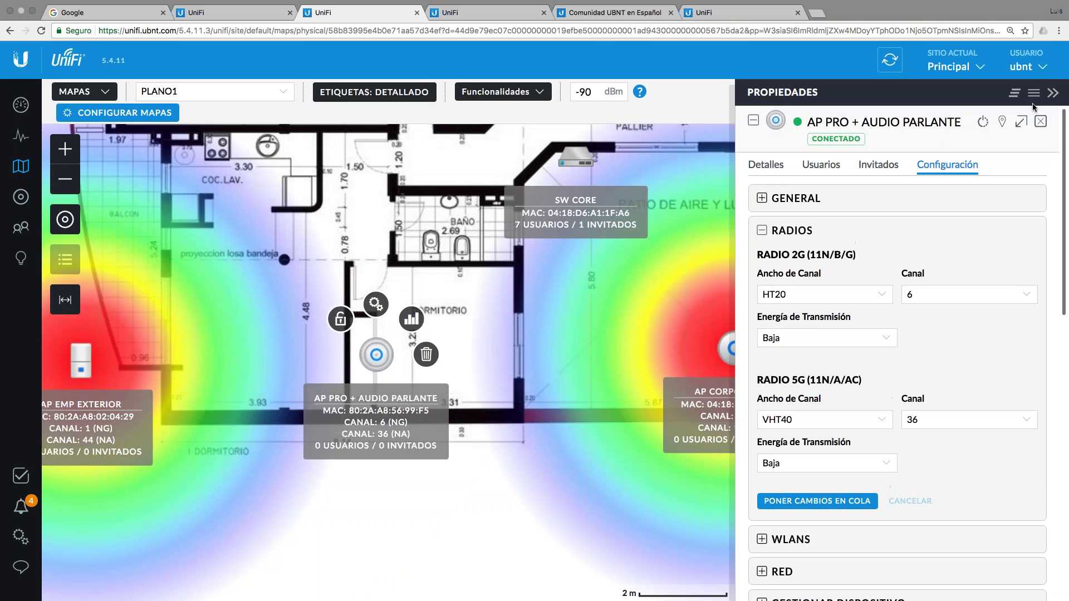
pyautogui.click(1022, 122)
# Pop out AP CORPORATIVO and arrange both panels side by side, each showing its 2G RF environment.
pyautogui.click(1021, 123)
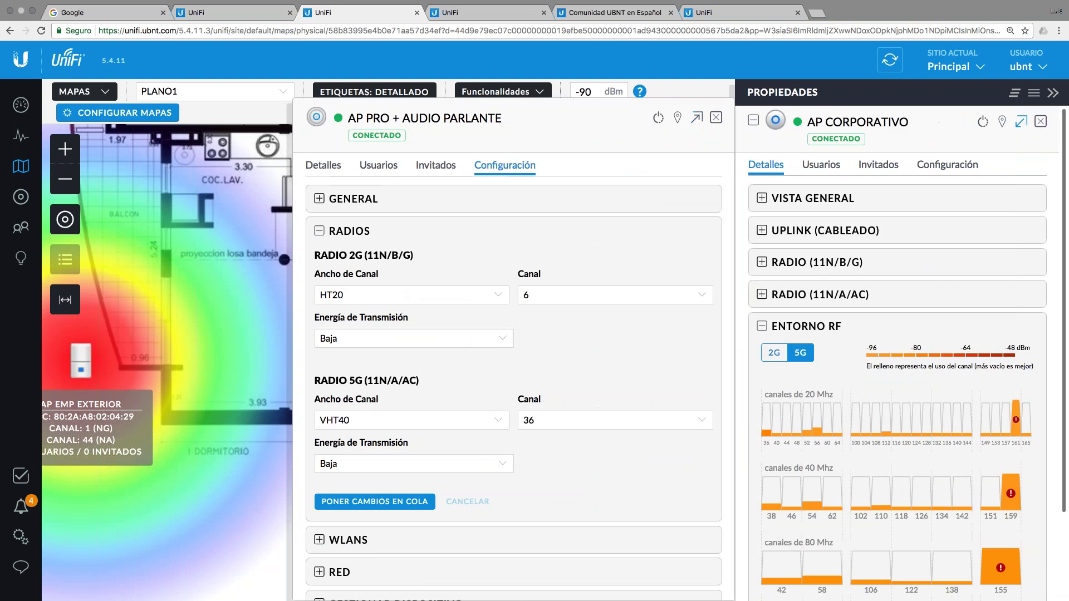
pyautogui.moveTo(584, 118); pyautogui.dragTo(811, 101)
pyautogui.click(554, 156)
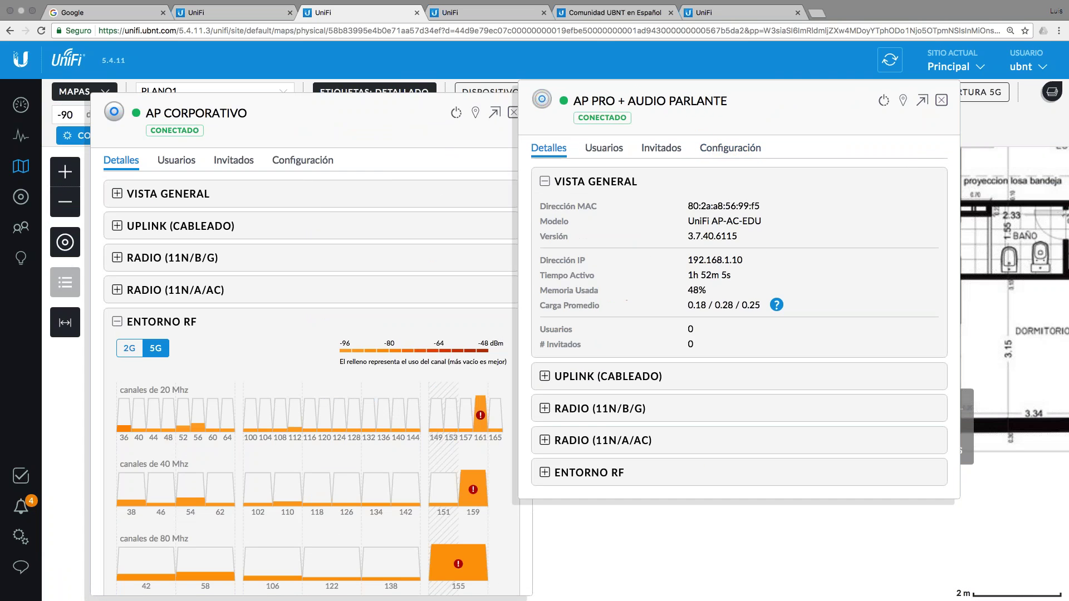
pyautogui.click(543, 473)
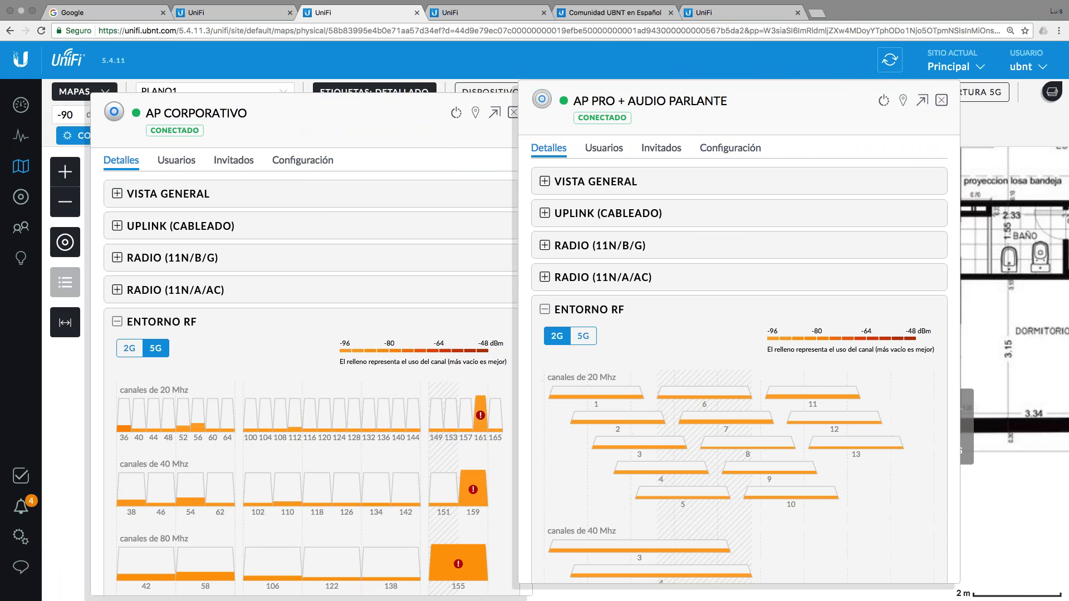
pyautogui.moveTo(750, 99); pyautogui.dragTo(831, 98)
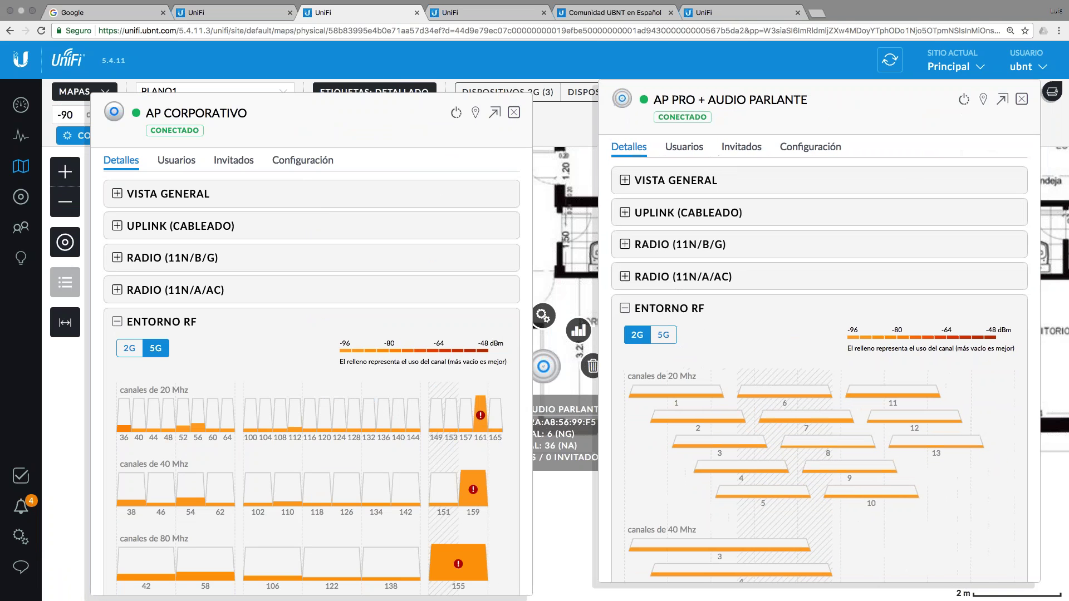
pyautogui.moveTo(340, 101); pyautogui.dragTo(343, 87)
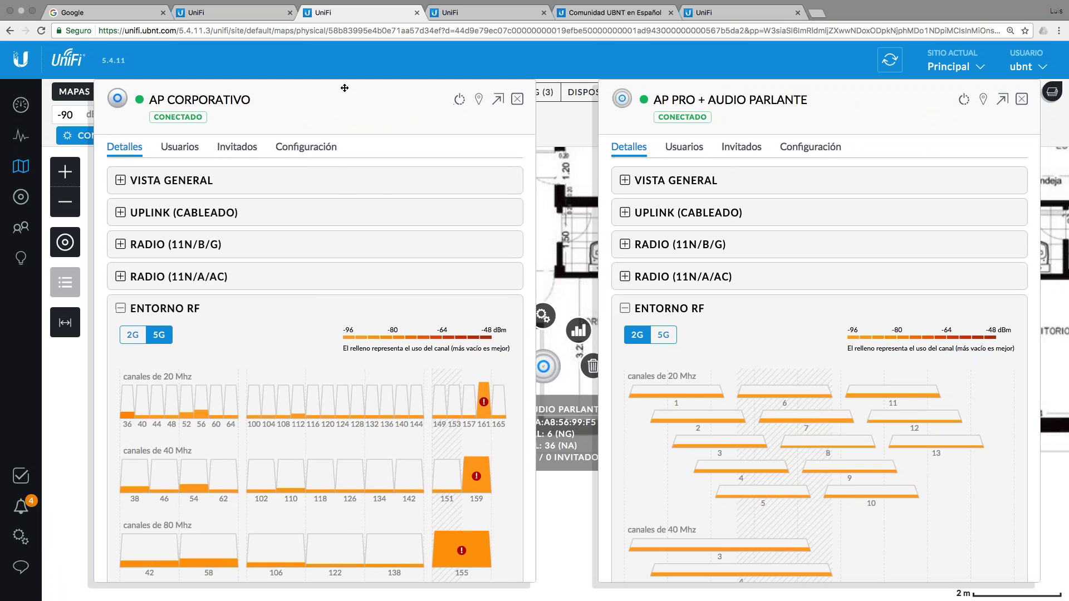
pyautogui.click(133, 335)
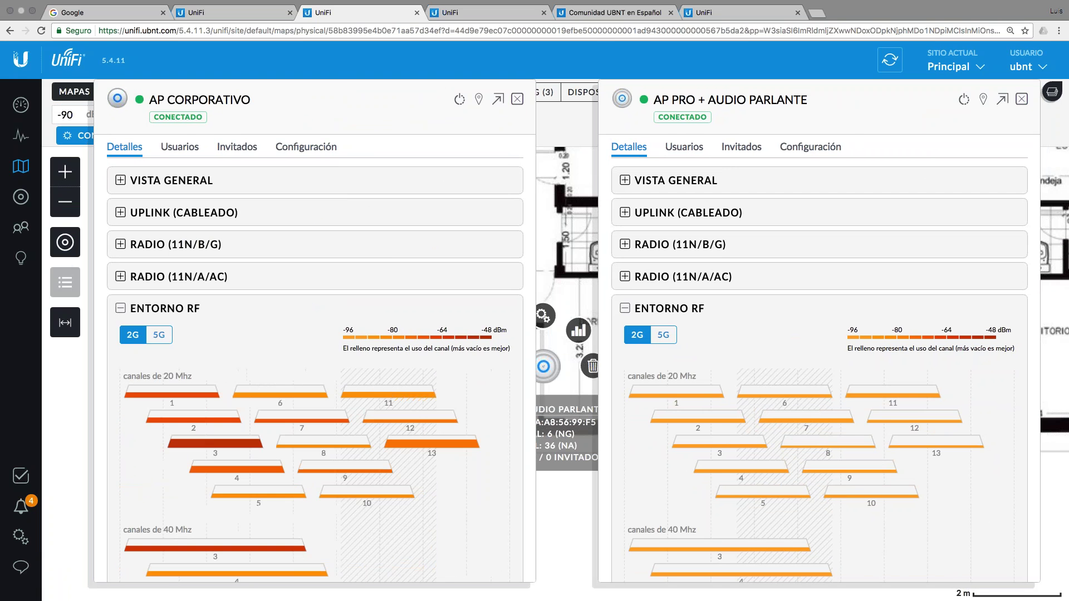
pyautogui.scroll(-2, 312, 362)
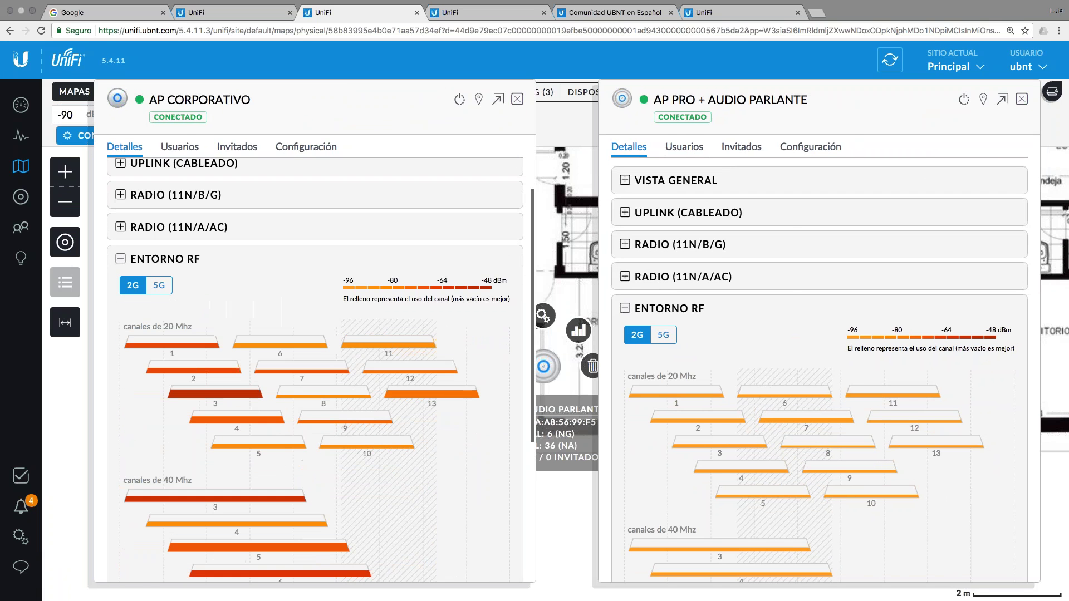
pyautogui.moveTo(784, 392)
pyautogui.scroll(-1, 820, 370)
pyautogui.scroll(-2, 819, 369)
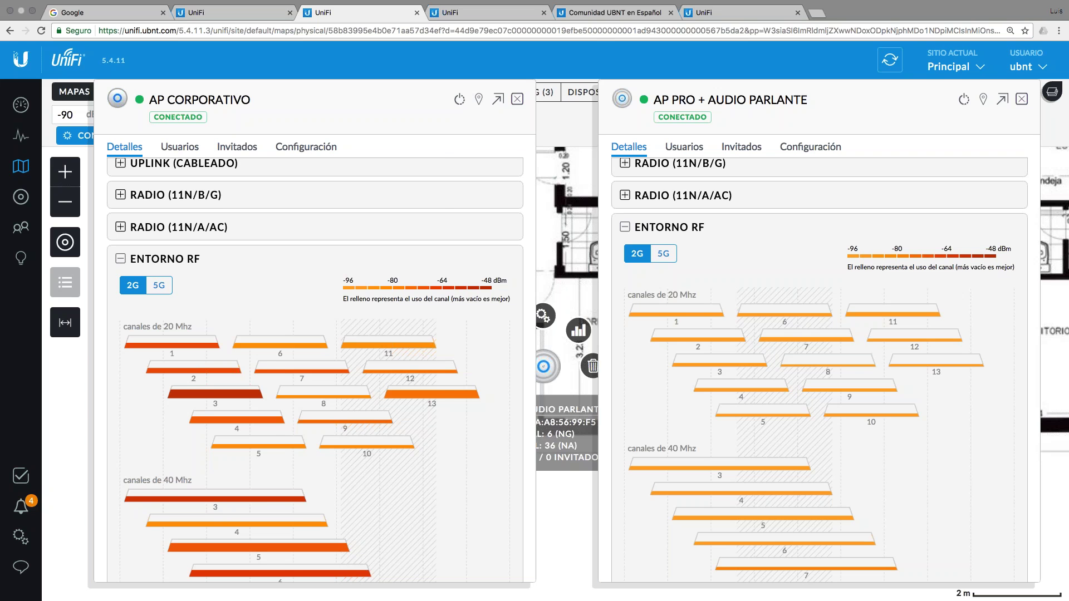
pyautogui.scroll(-1, 345, 417)
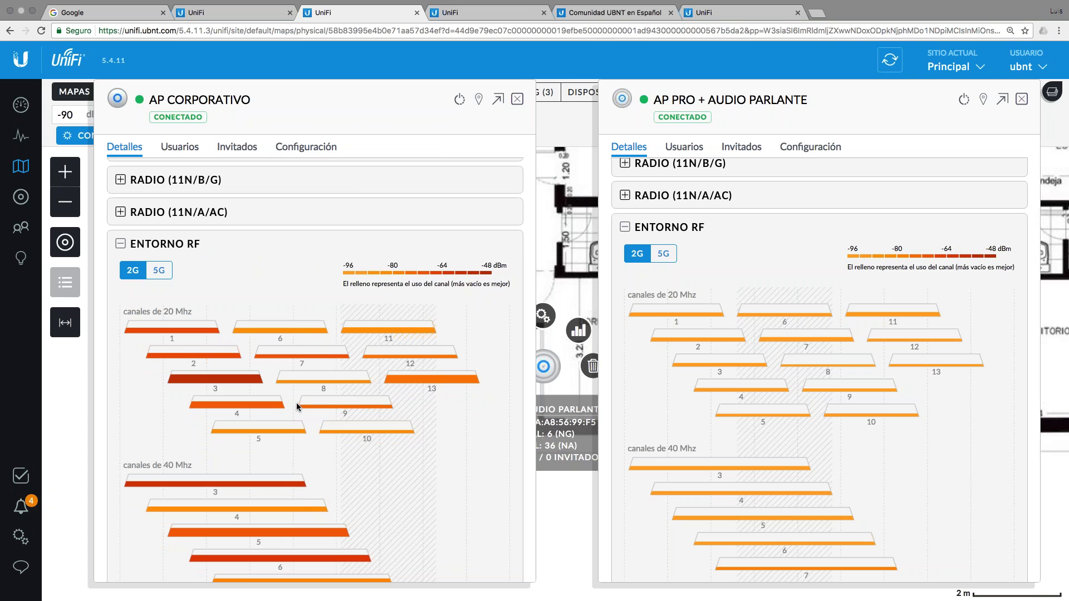
pyautogui.moveTo(338, 382)
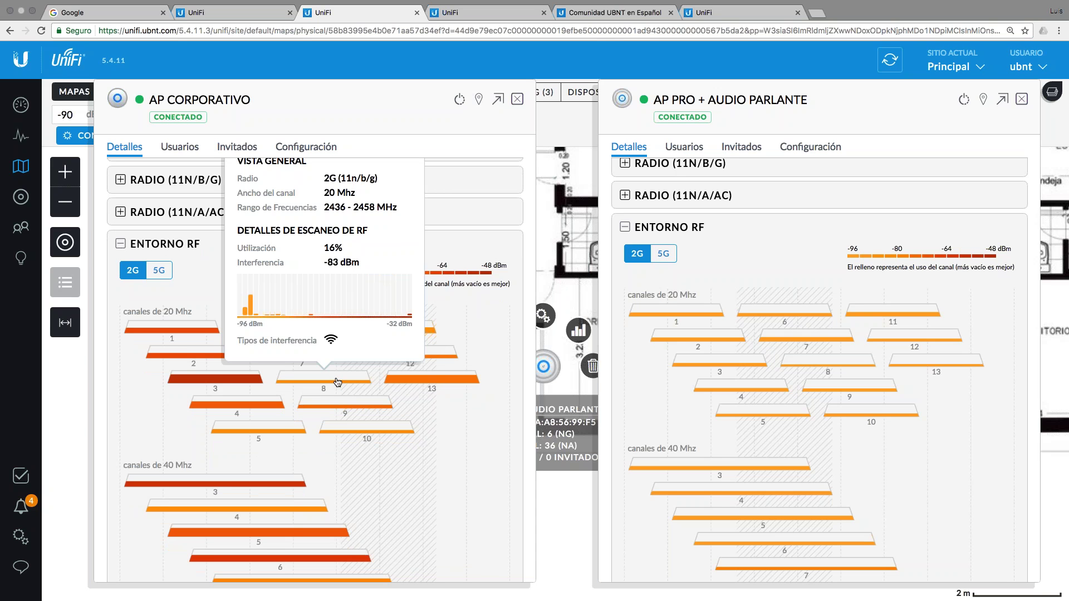
pyautogui.moveTo(187, 383)
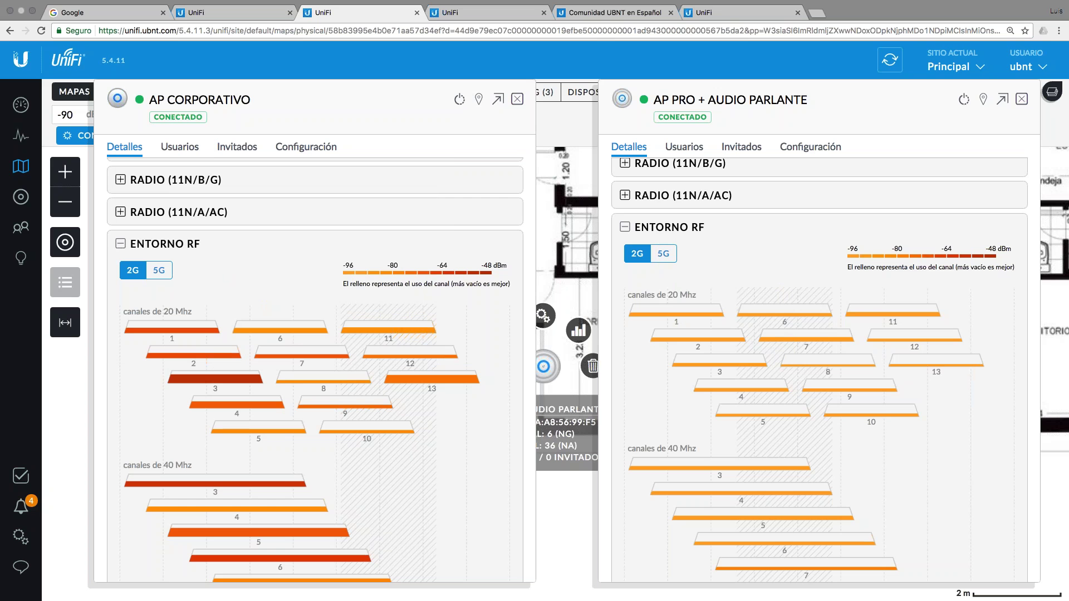
pyautogui.scroll(2, 460, 482)
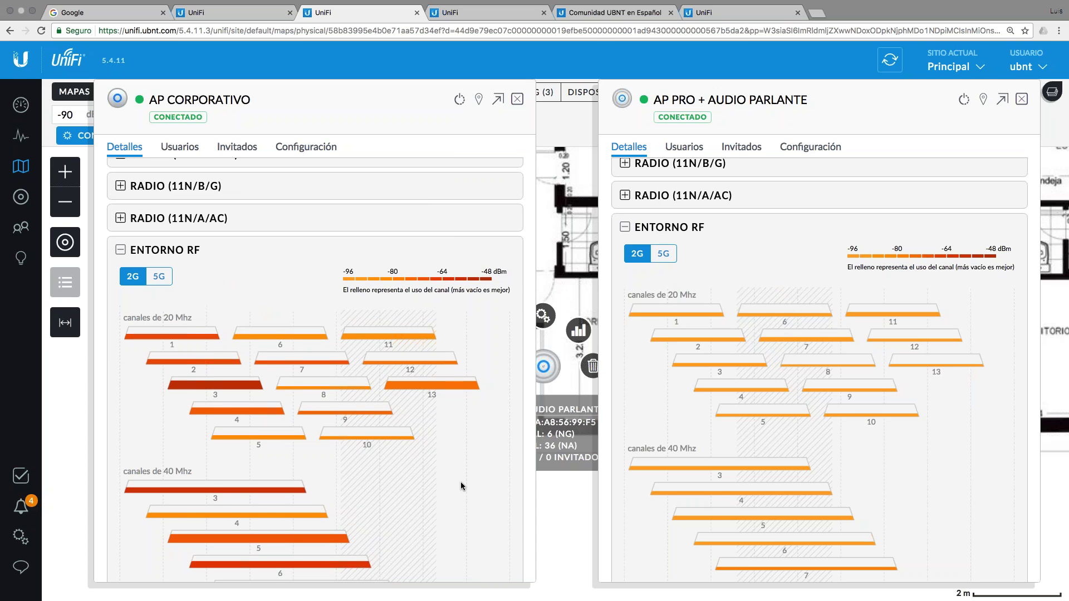
pyautogui.scroll(-5, 459, 482)
pyautogui.scroll(-2, 460, 482)
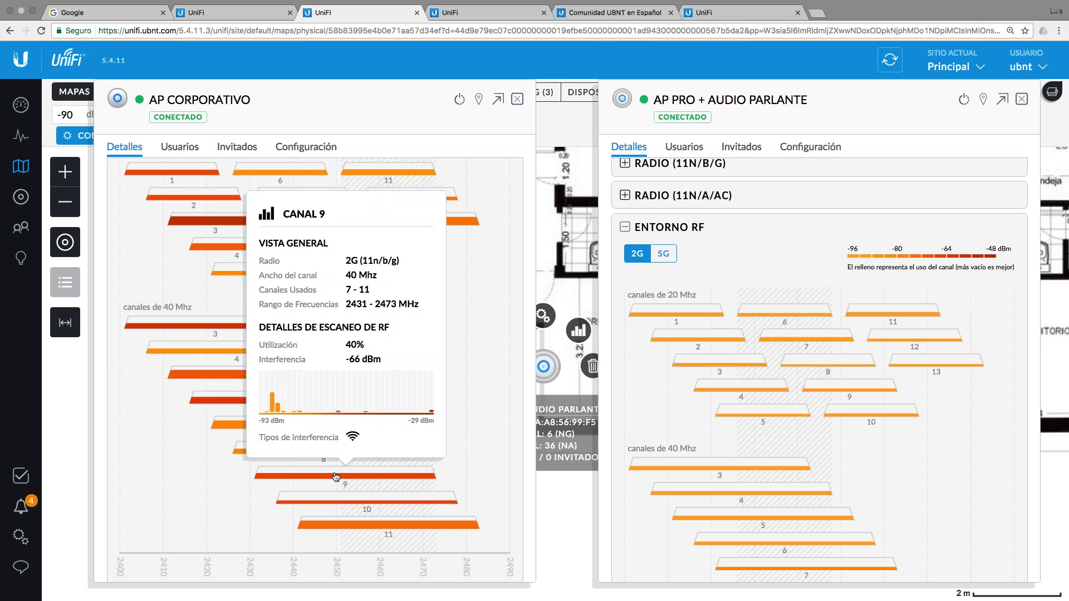
pyautogui.moveTo(305, 404)
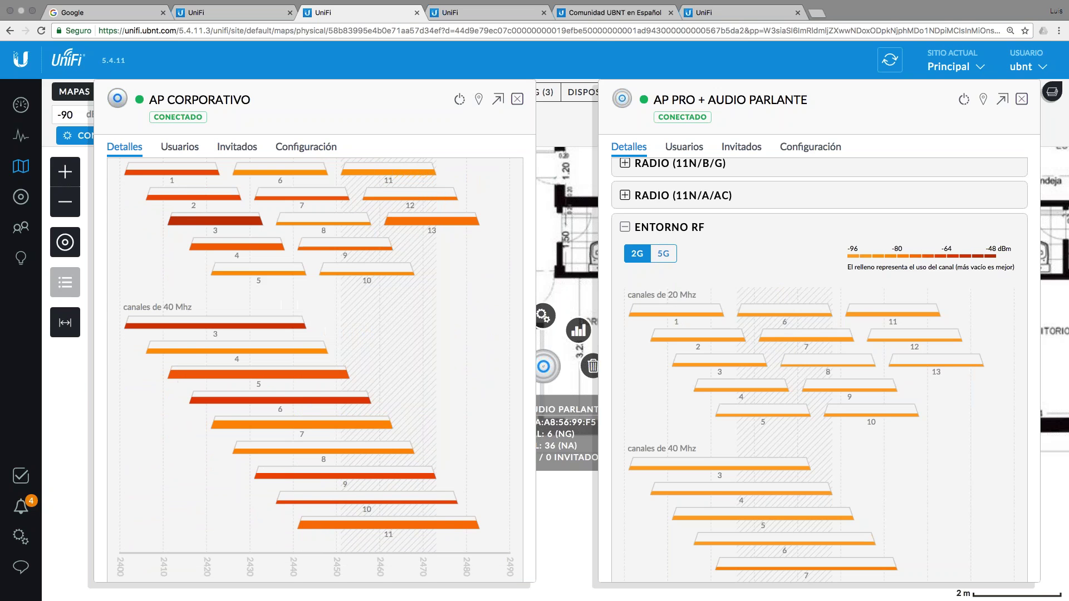
pyautogui.scroll(5, 489, 389)
pyautogui.scroll(-3, 490, 390)
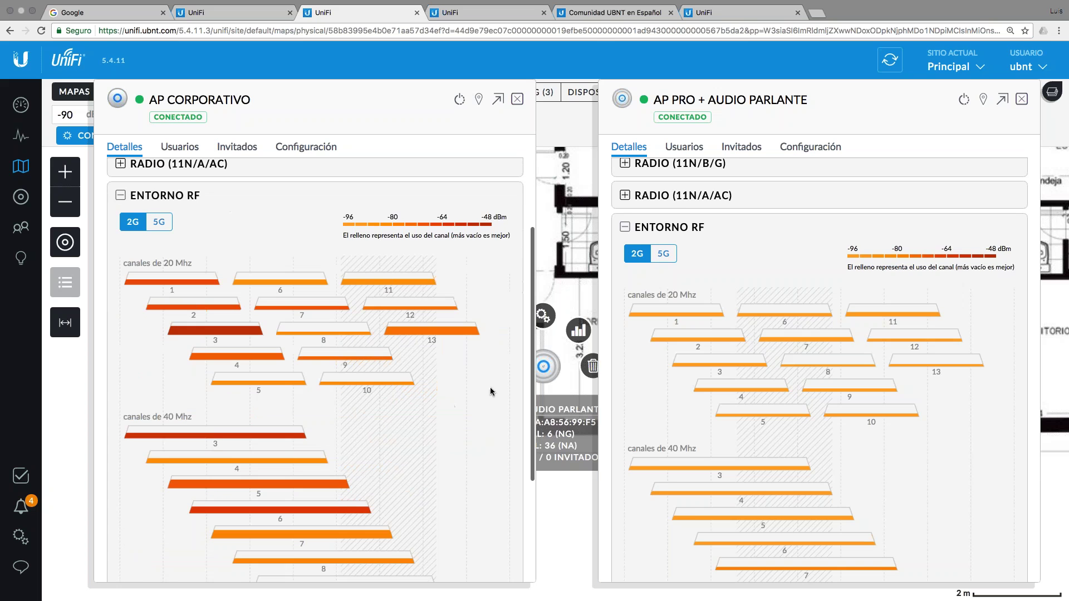
pyautogui.scroll(-2, 818, 390)
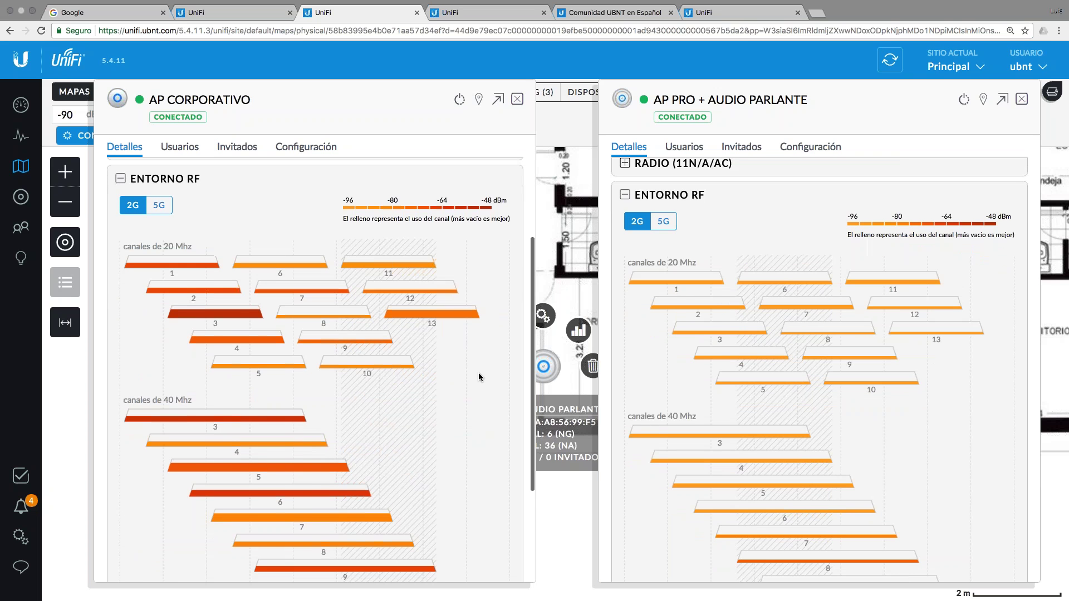
pyautogui.scroll(-1, 478, 372)
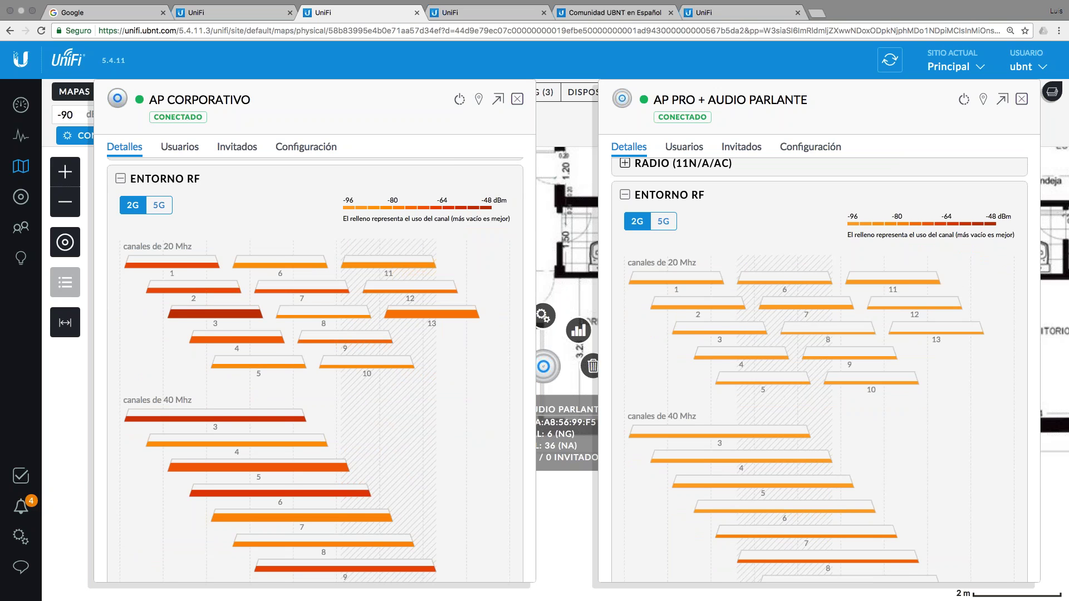
pyautogui.moveTo(415, 270)
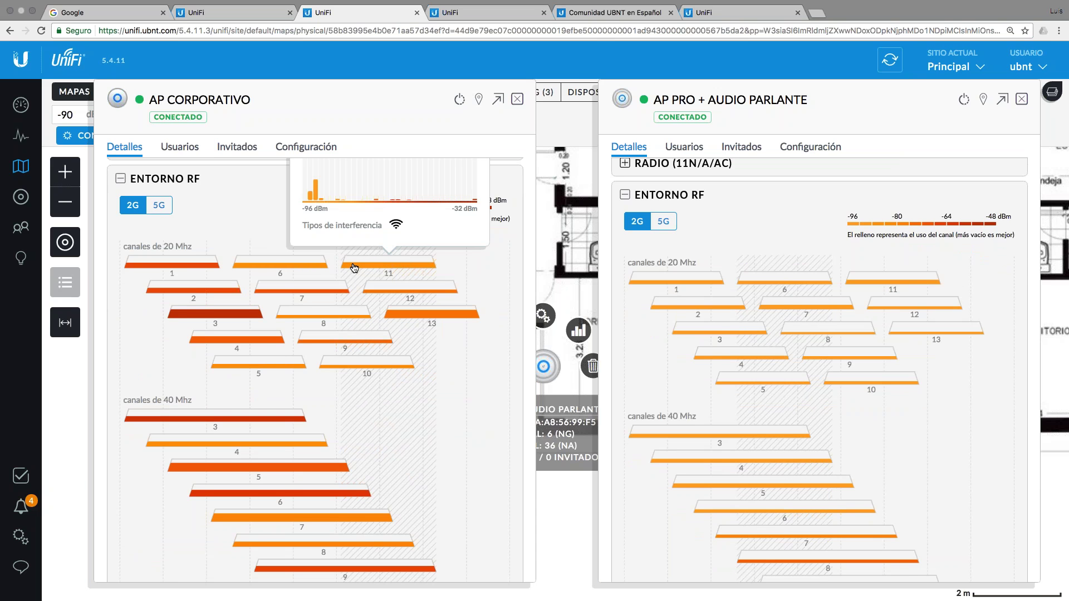
pyautogui.moveTo(382, 298)
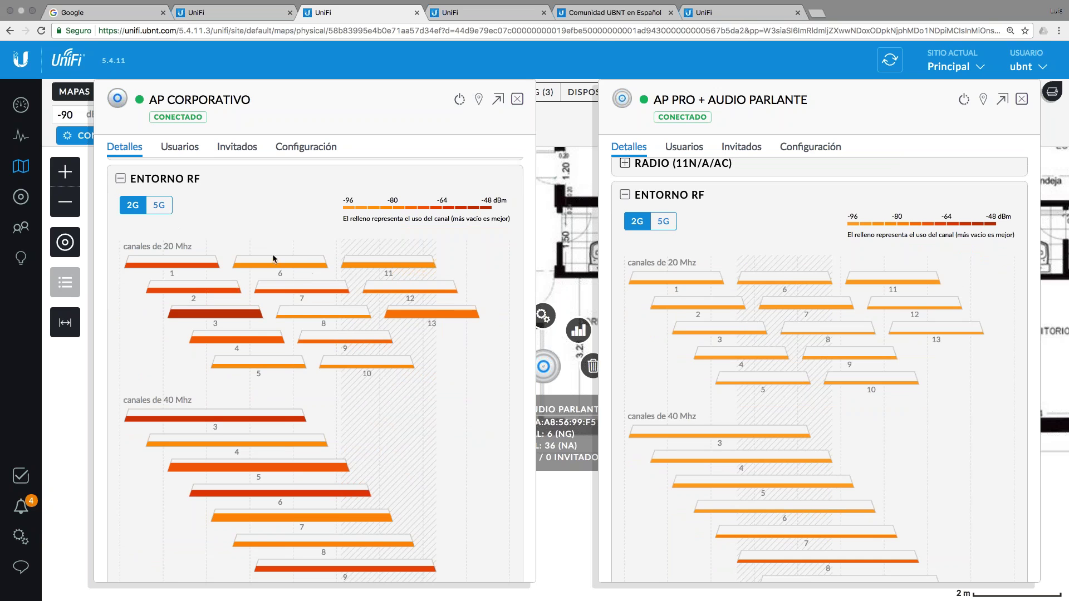
pyautogui.moveTo(354, 313)
pyautogui.moveTo(370, 366)
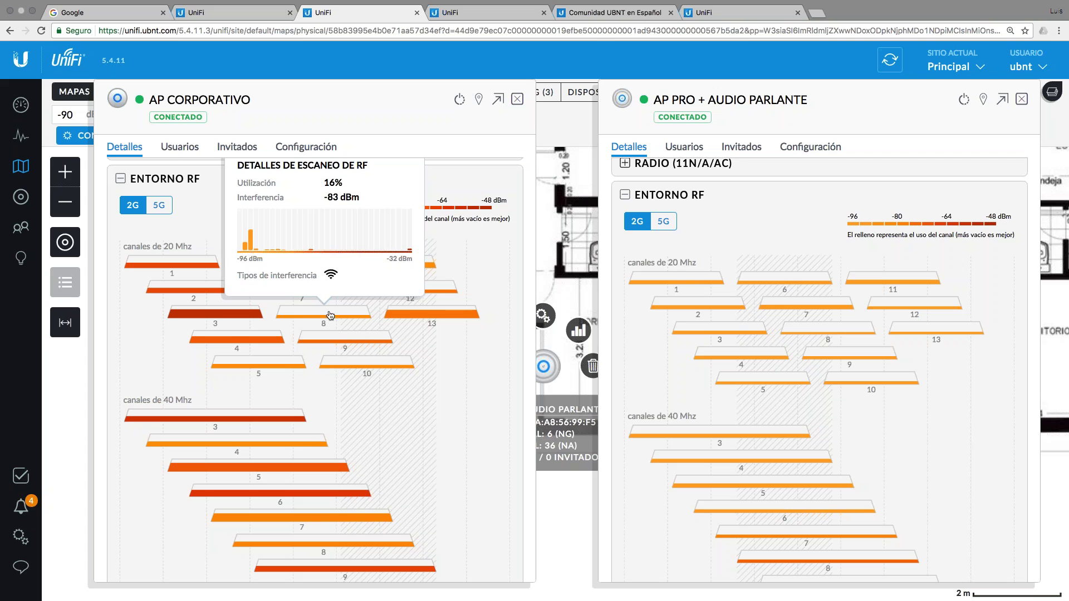
pyautogui.moveTo(318, 293)
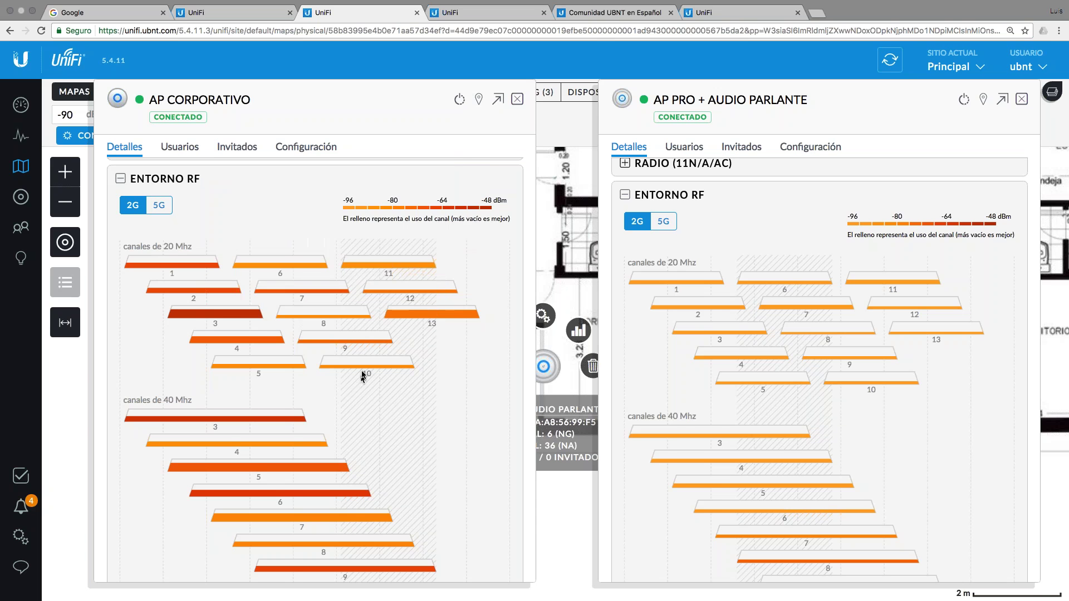
pyautogui.scroll(-5, 326, 403)
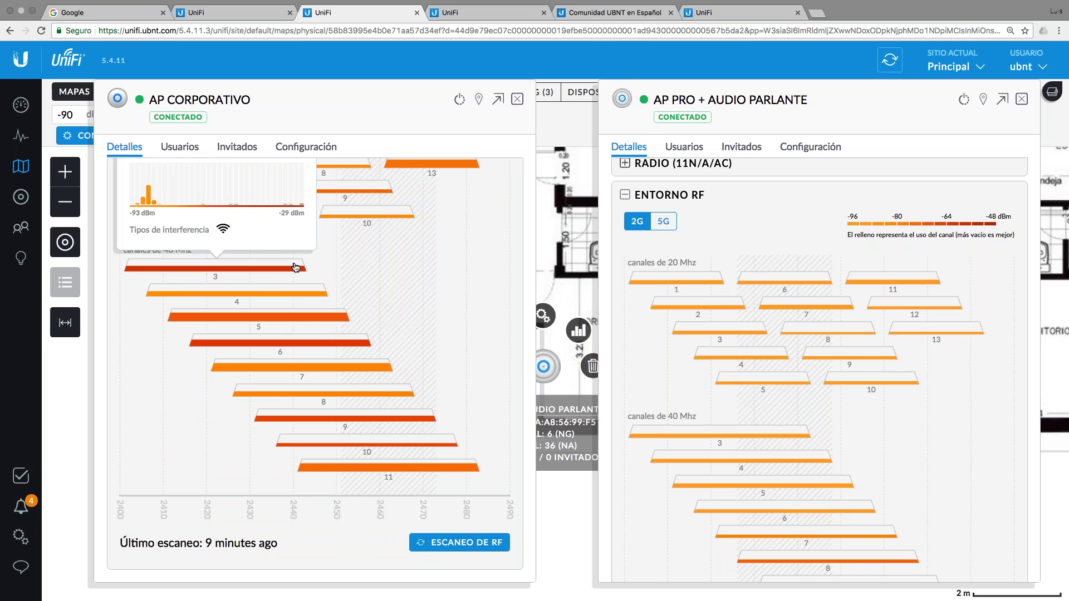
pyautogui.moveTo(265, 271)
pyautogui.moveTo(384, 468)
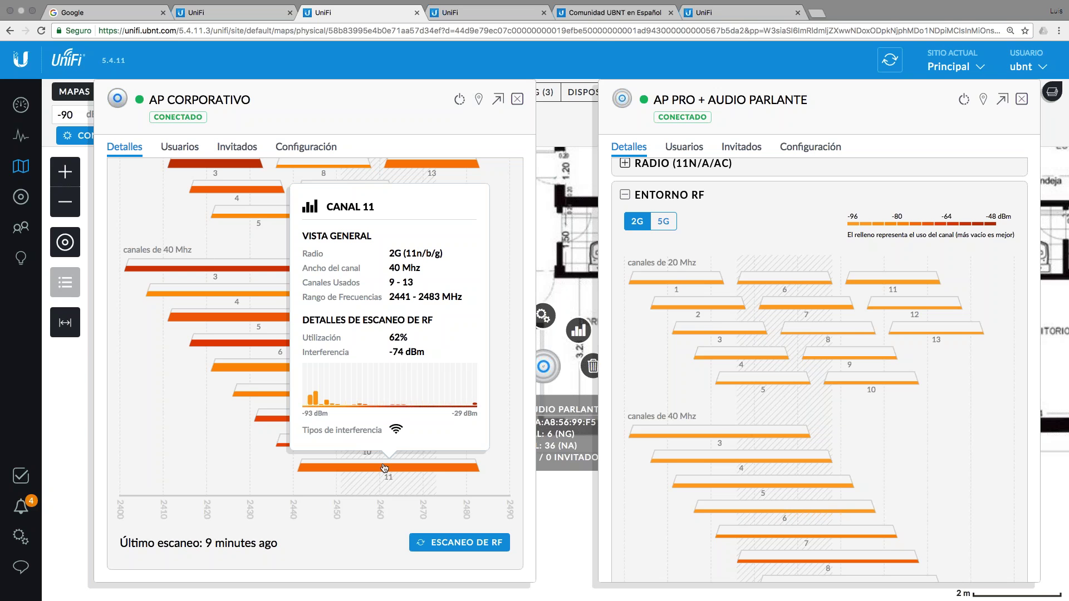
pyautogui.scroll(5, 473, 308)
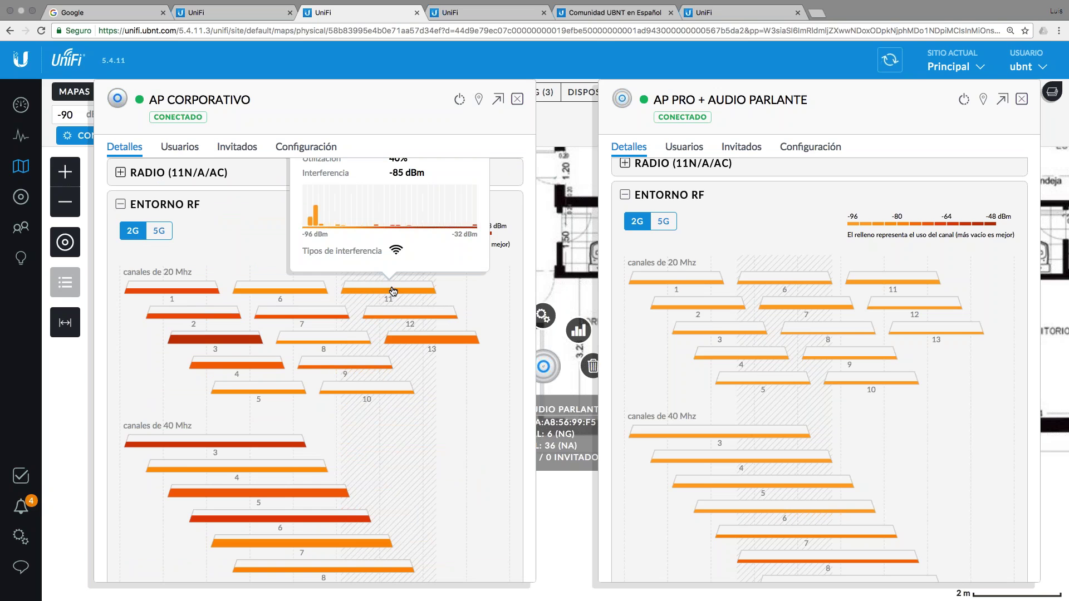
pyautogui.scroll(2, 392, 291)
pyautogui.moveTo(379, 394)
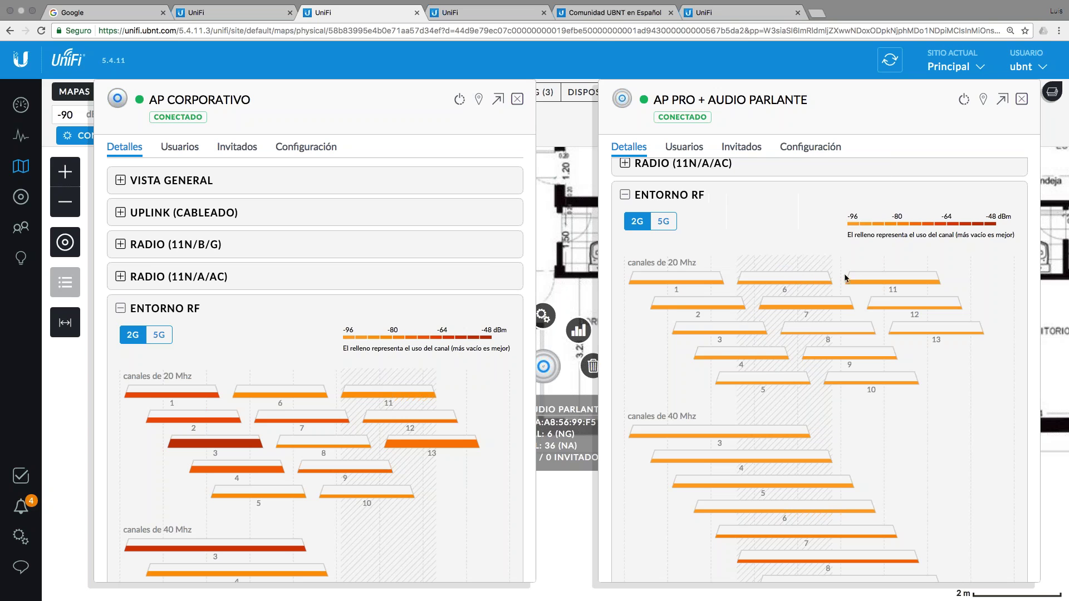
# Inspect AP CORPORATIVO's RF-environment channel usage chart details.
pyautogui.moveTo(877, 286)
pyautogui.scroll(2, 878, 286)
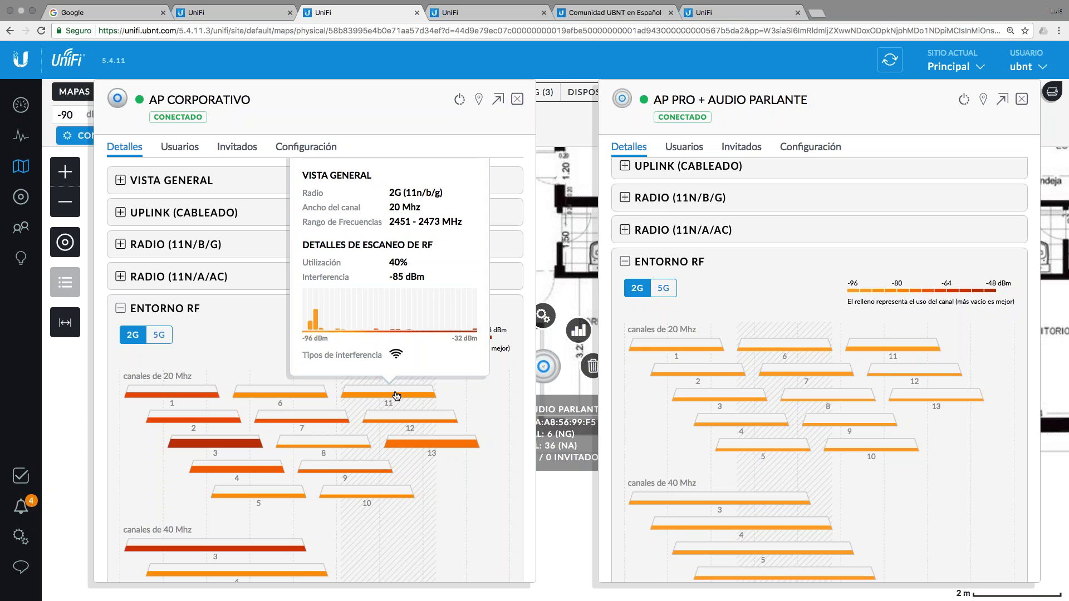
pyautogui.moveTo(248, 445)
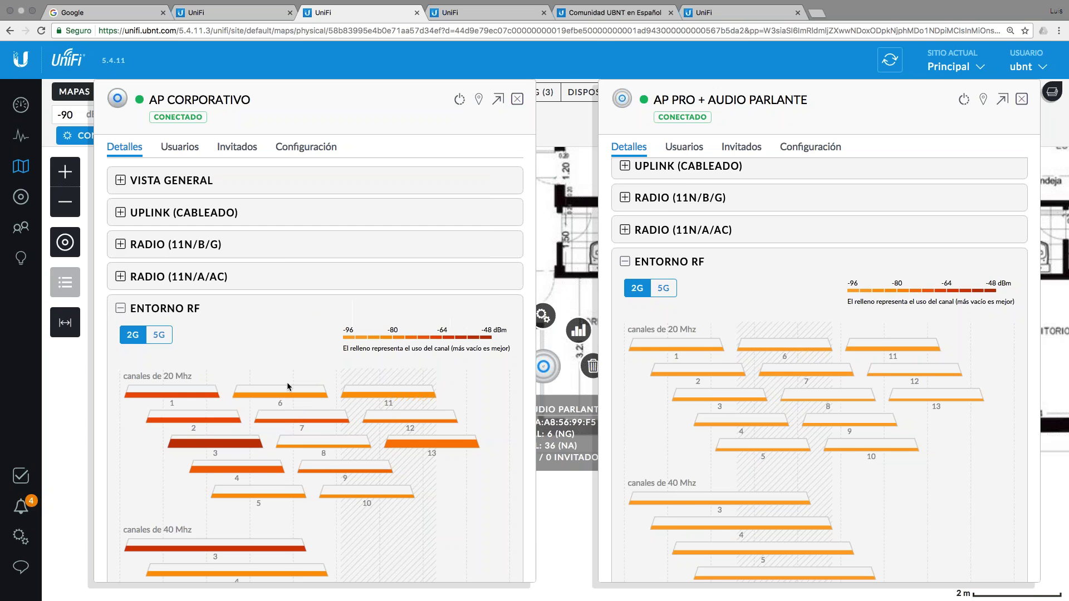
pyautogui.moveTo(199, 395)
pyautogui.scroll(-2, 262, 403)
# Switch both AP CORPORATIVO and AP PRO + AUDIO PARLANTE RF environments to 5G.
pyautogui.click(159, 287)
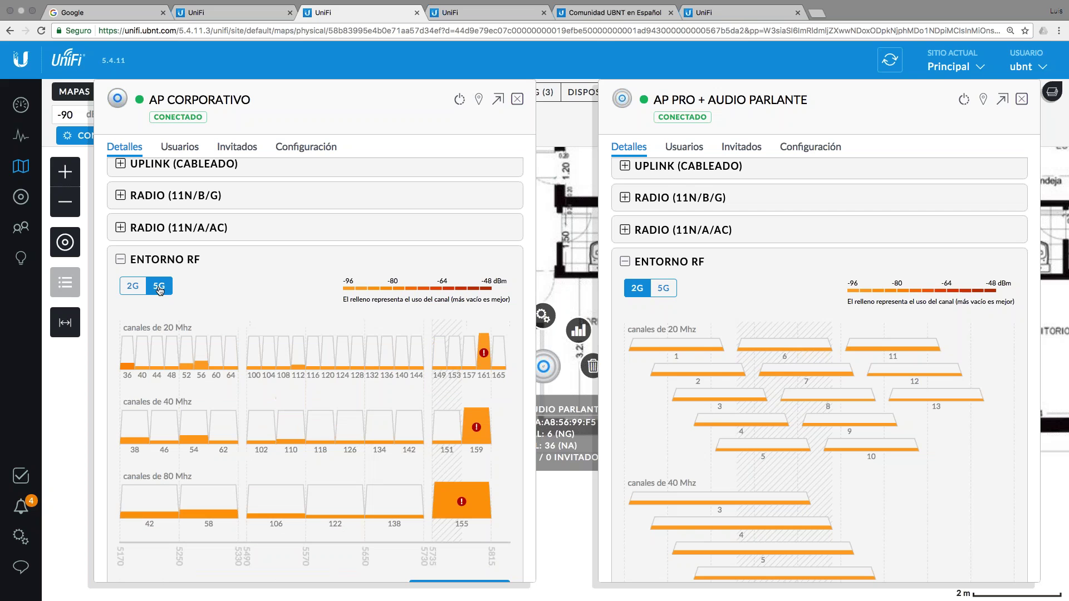
pyautogui.click(663, 288)
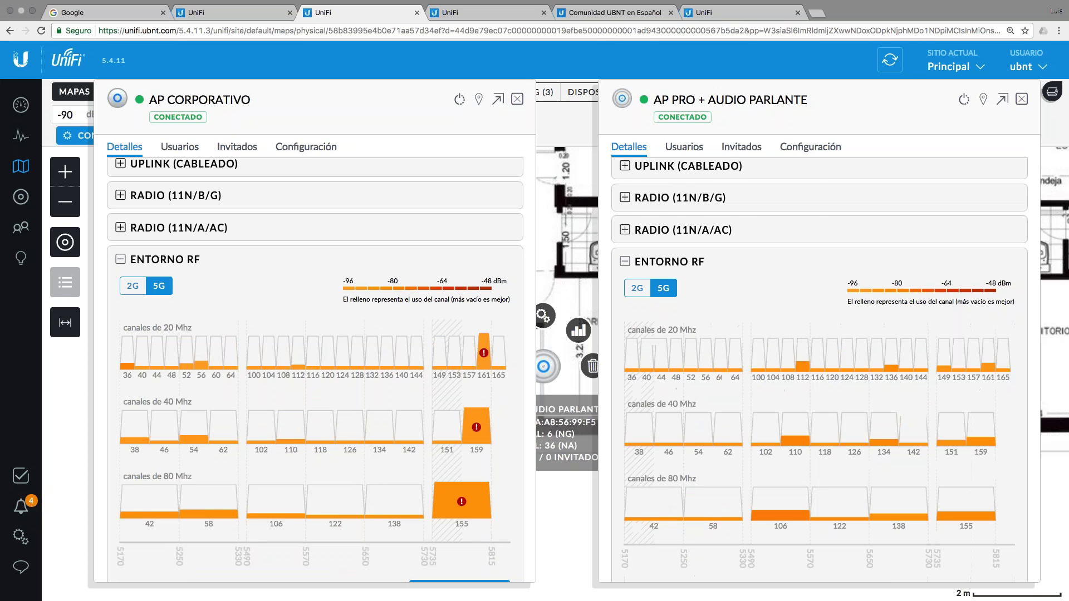
pyautogui.scroll(-2, 818, 362)
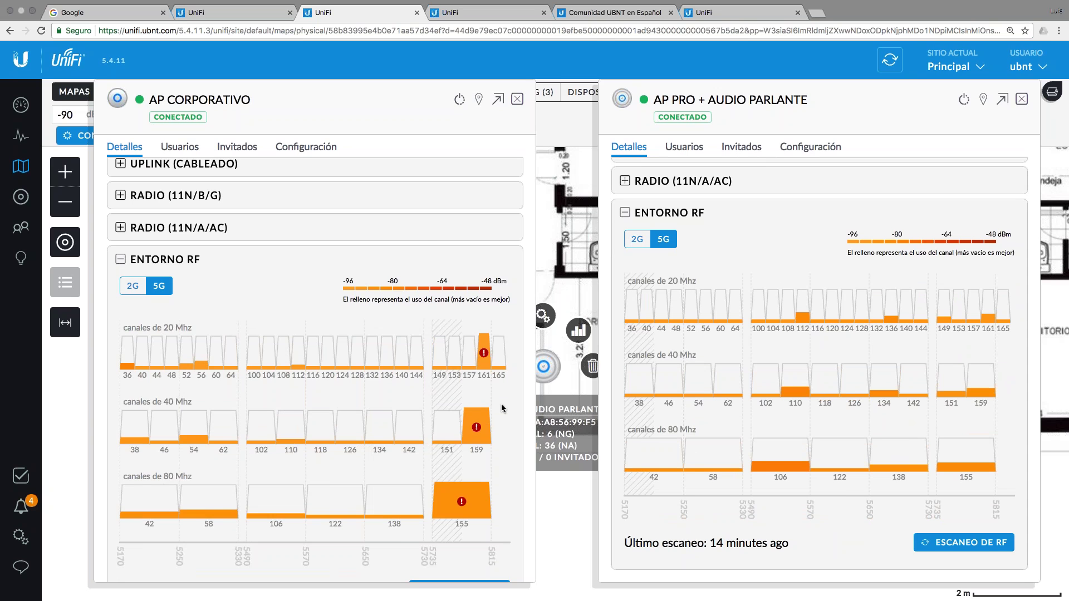
# Compare 5 GHz channel interference across both access points' scans.
pyautogui.moveTo(458, 419)
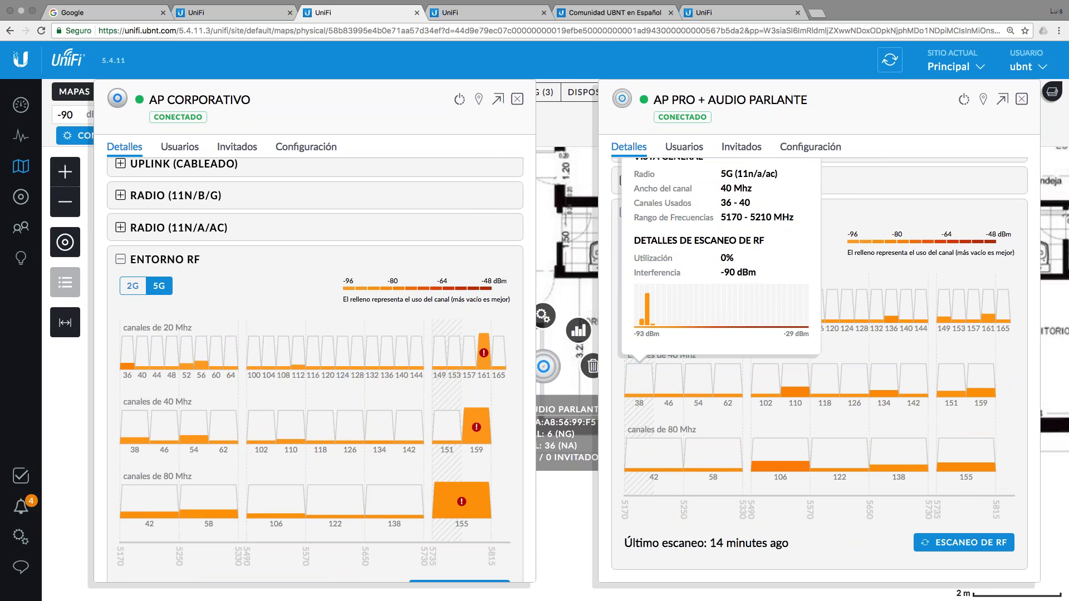
pyautogui.moveTo(374, 428)
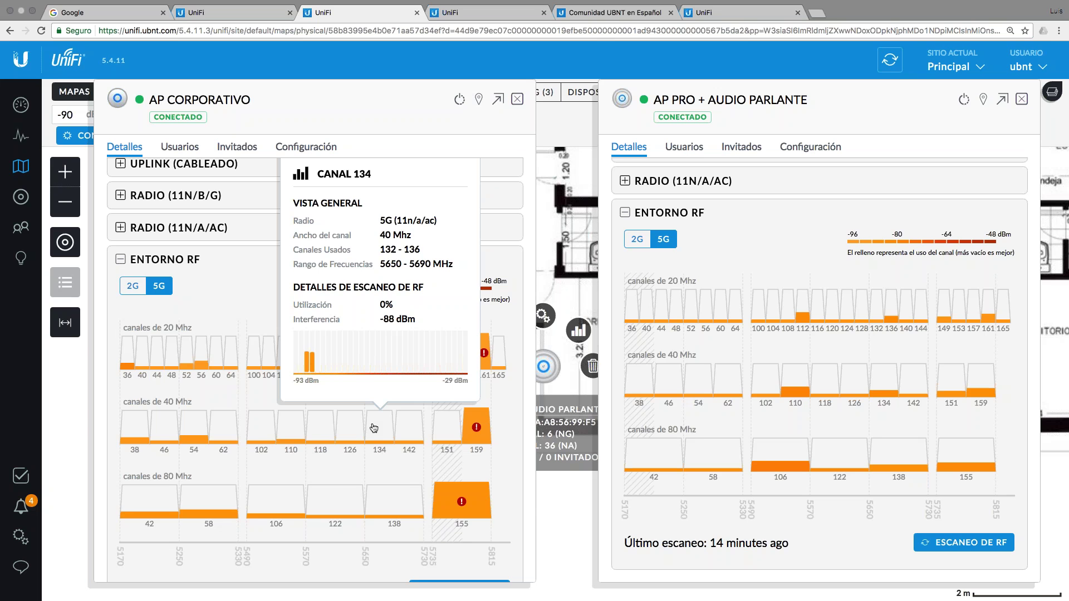
pyautogui.moveTo(128, 361)
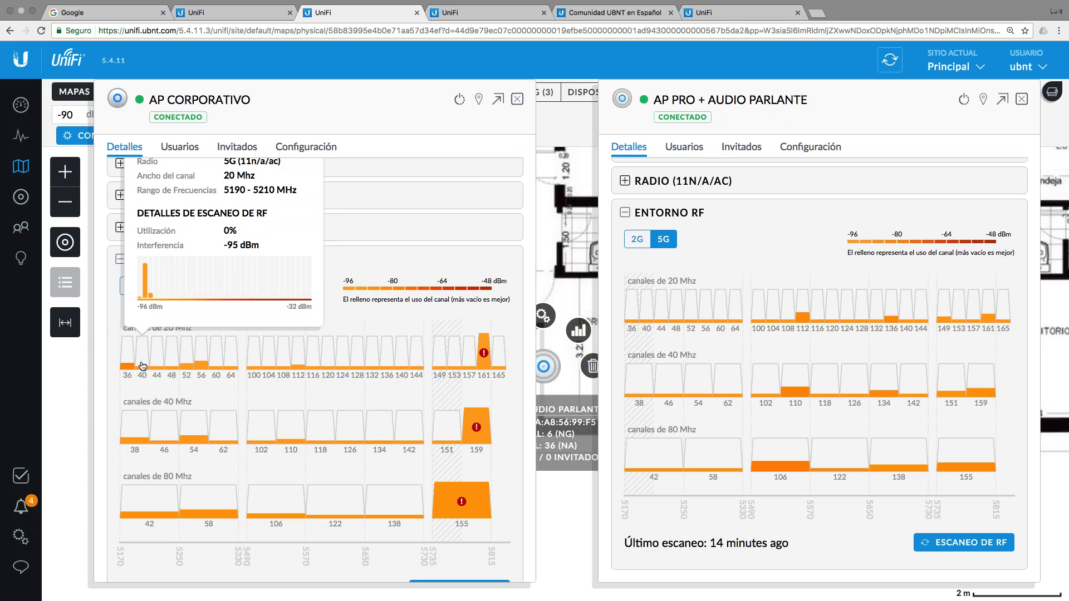
pyautogui.moveTo(186, 361)
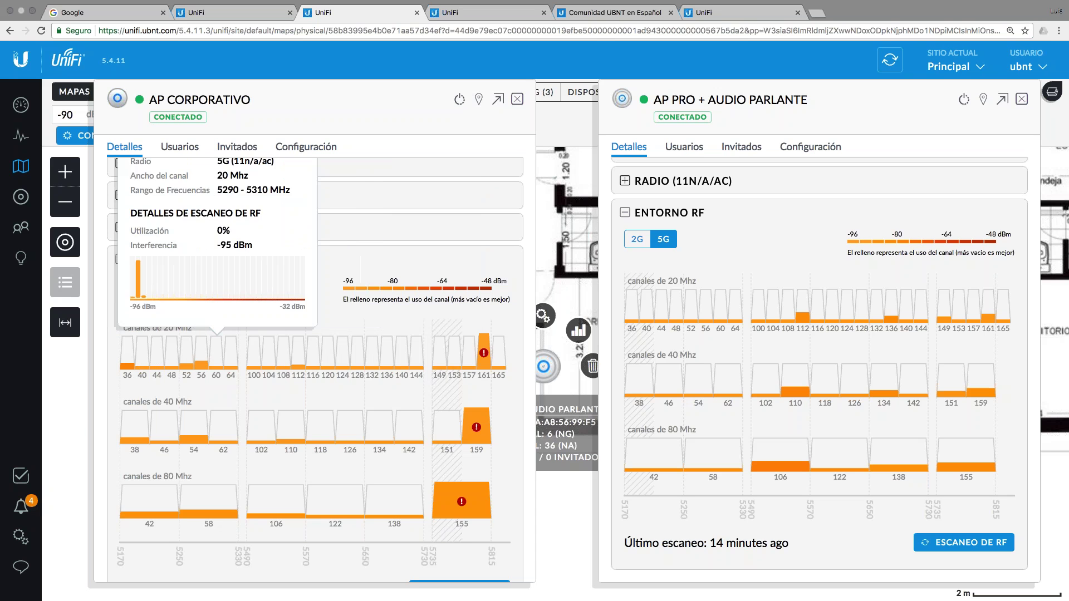
pyautogui.moveTo(301, 365)
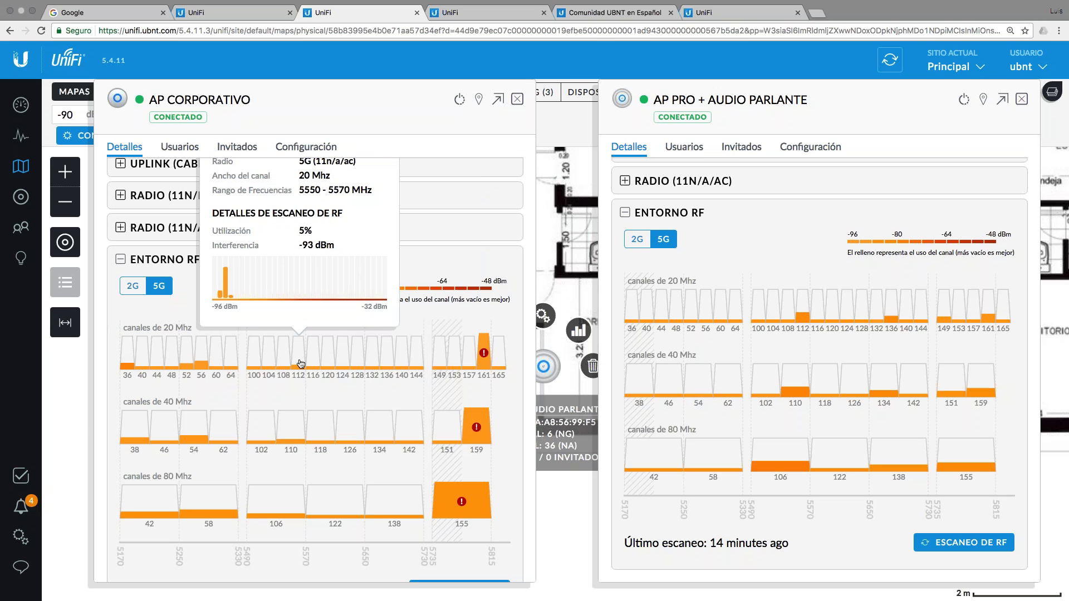
pyautogui.moveTo(486, 359)
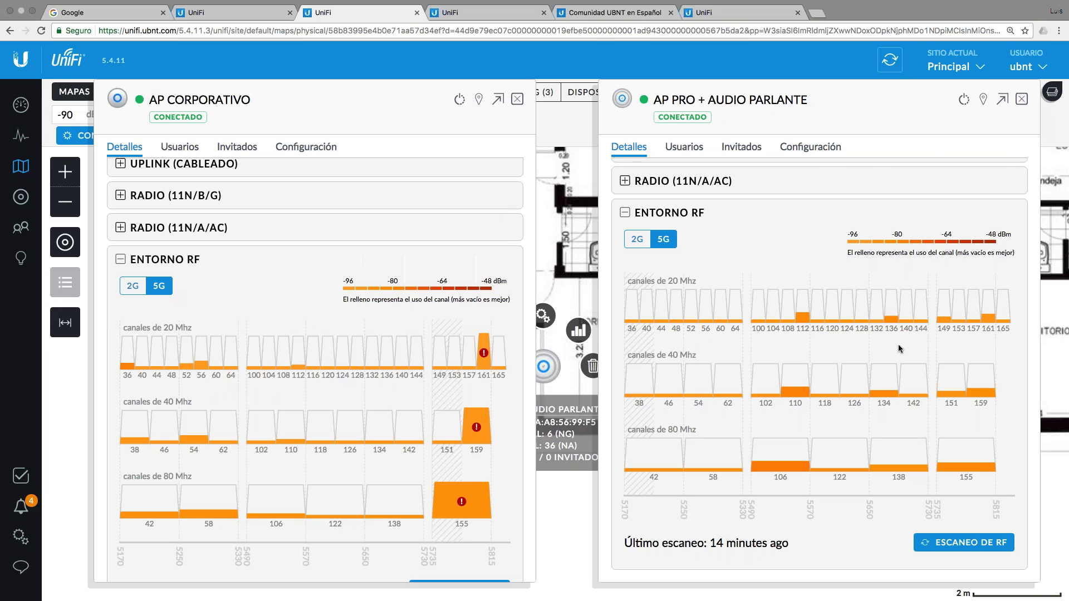
pyautogui.moveTo(989, 317)
pyautogui.moveTo(462, 501)
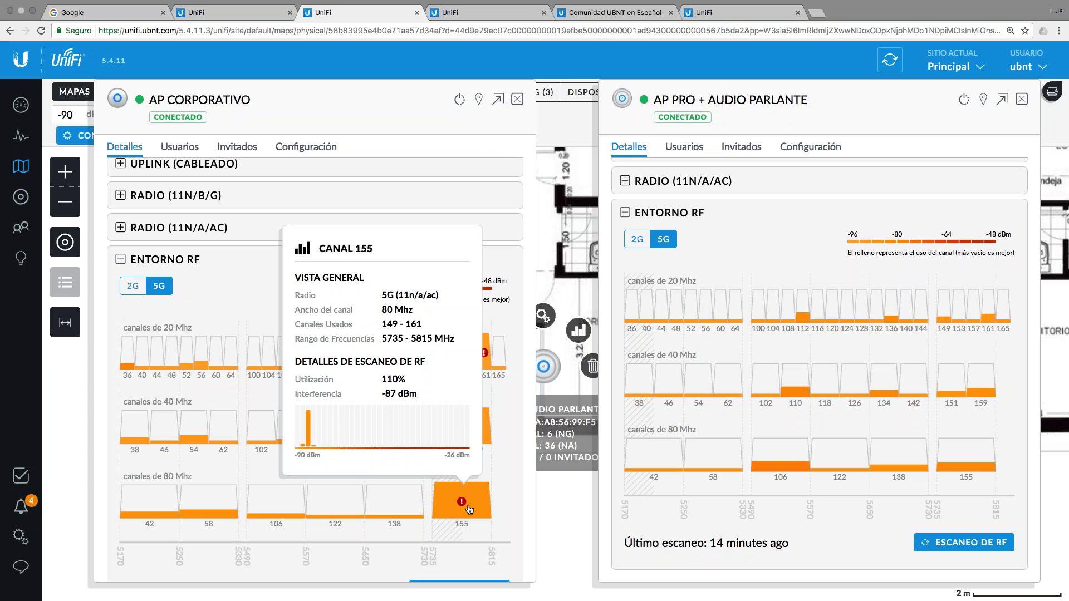
pyautogui.moveTo(477, 445)
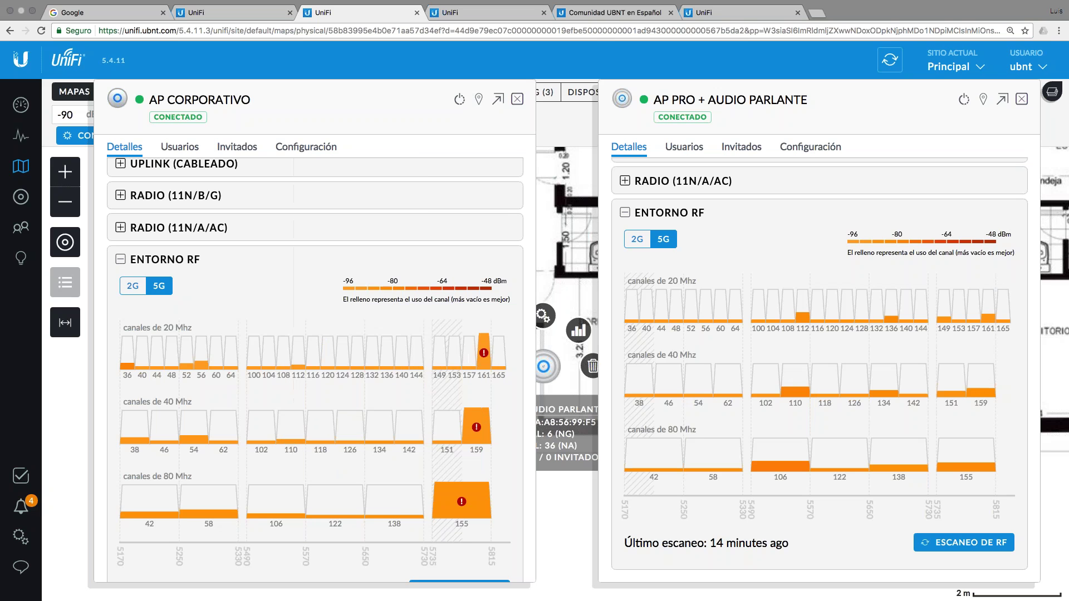
pyautogui.moveTo(386, 356)
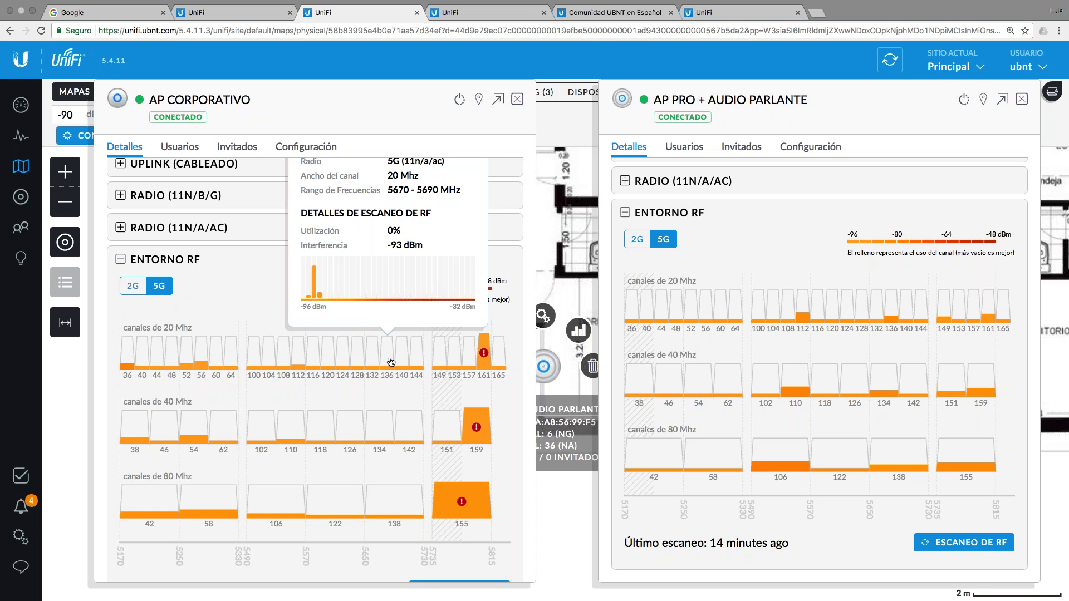
pyautogui.scroll(-2, 401, 425)
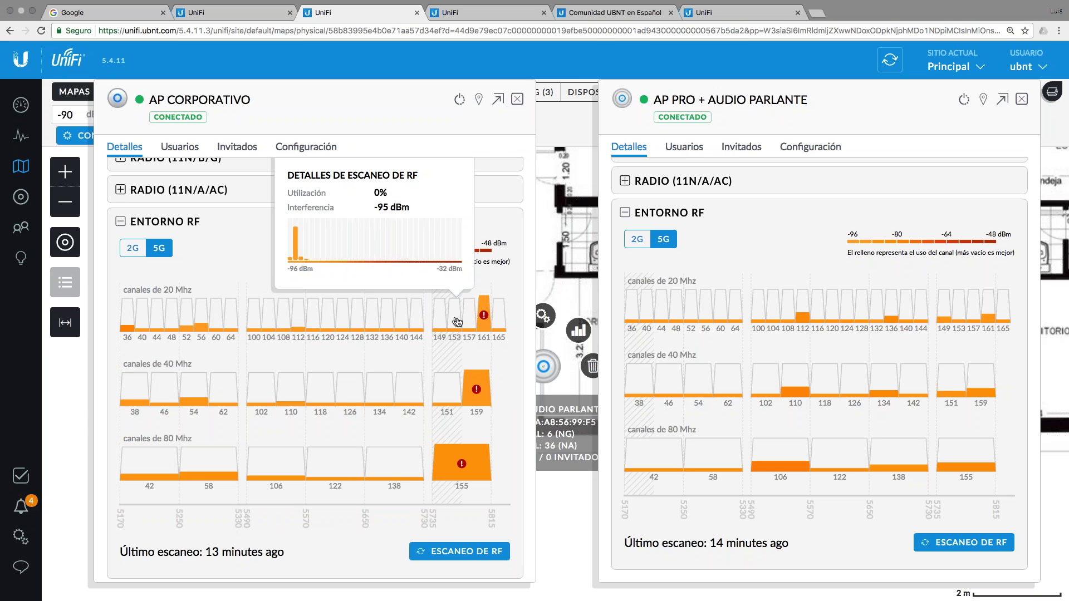
pyautogui.moveTo(485, 318)
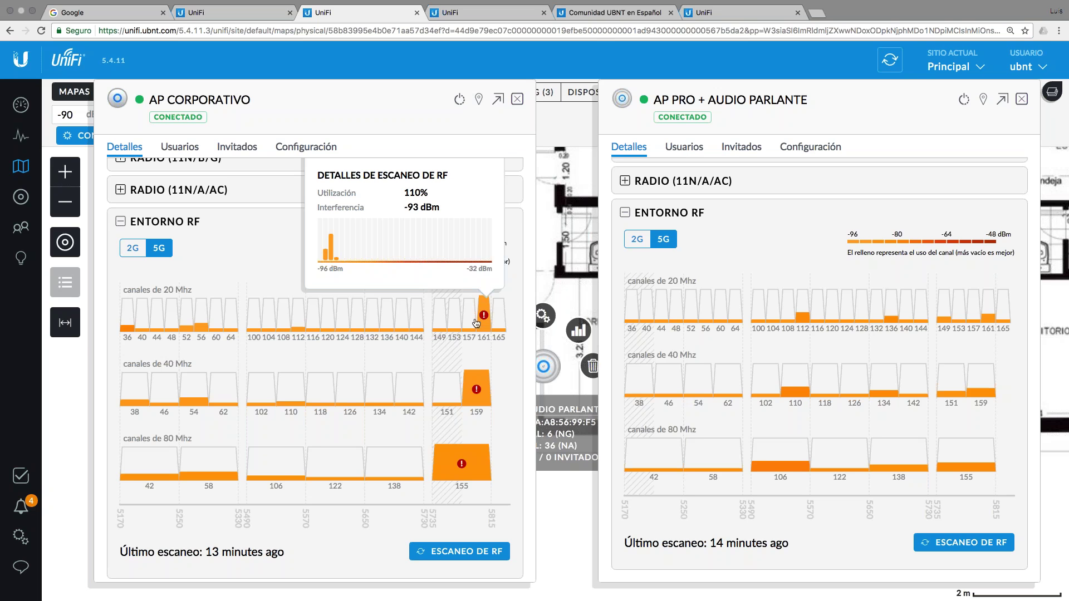
pyautogui.moveTo(472, 384)
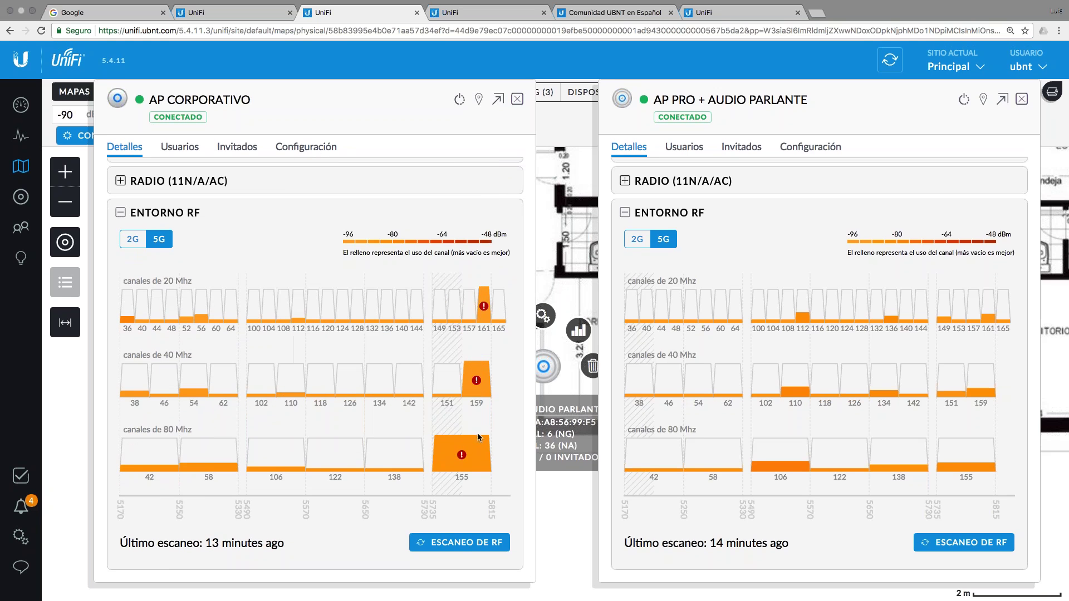
pyautogui.moveTo(472, 467)
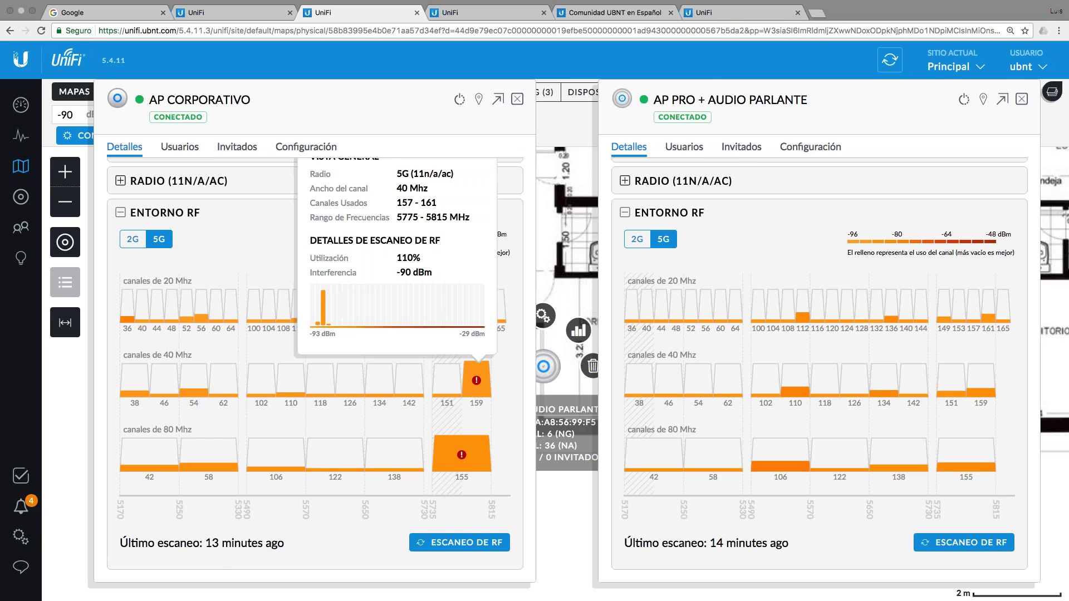
# Highlight the next agenda items on the Keynote slide, then return to the controller.
pyautogui.hotkey('ctrl', 'Left')
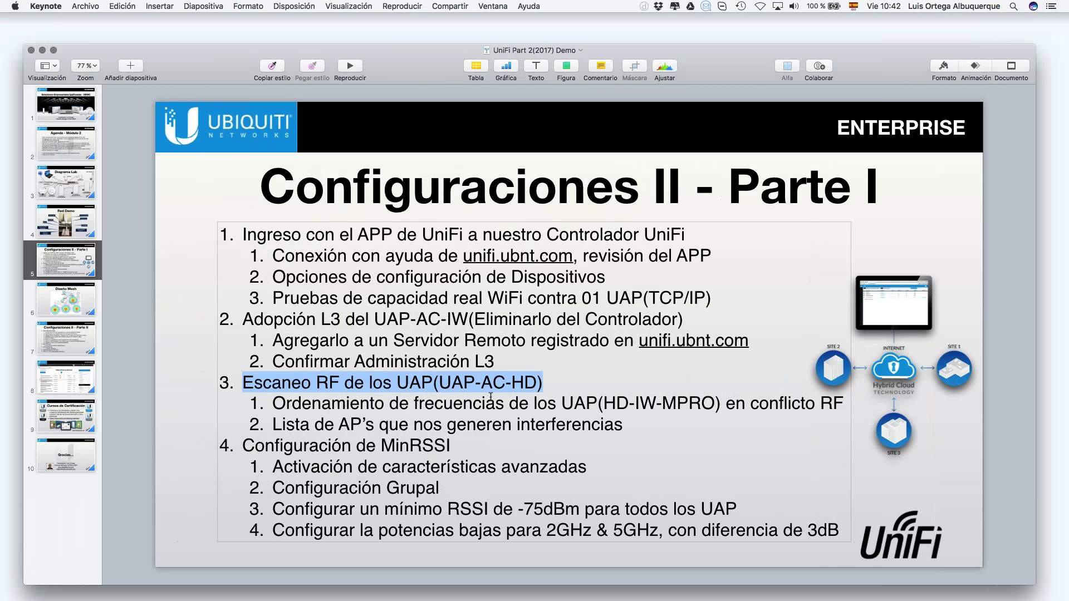
pyautogui.moveTo(272, 424); pyautogui.dragTo(626, 425)
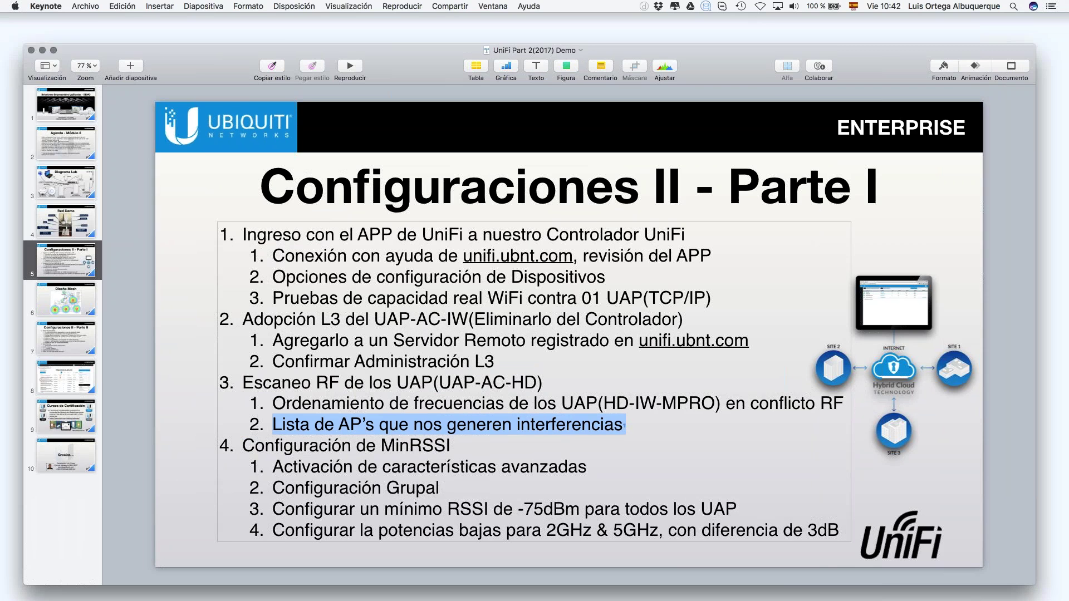
pyautogui.hotkey('ctrl', 'Right')
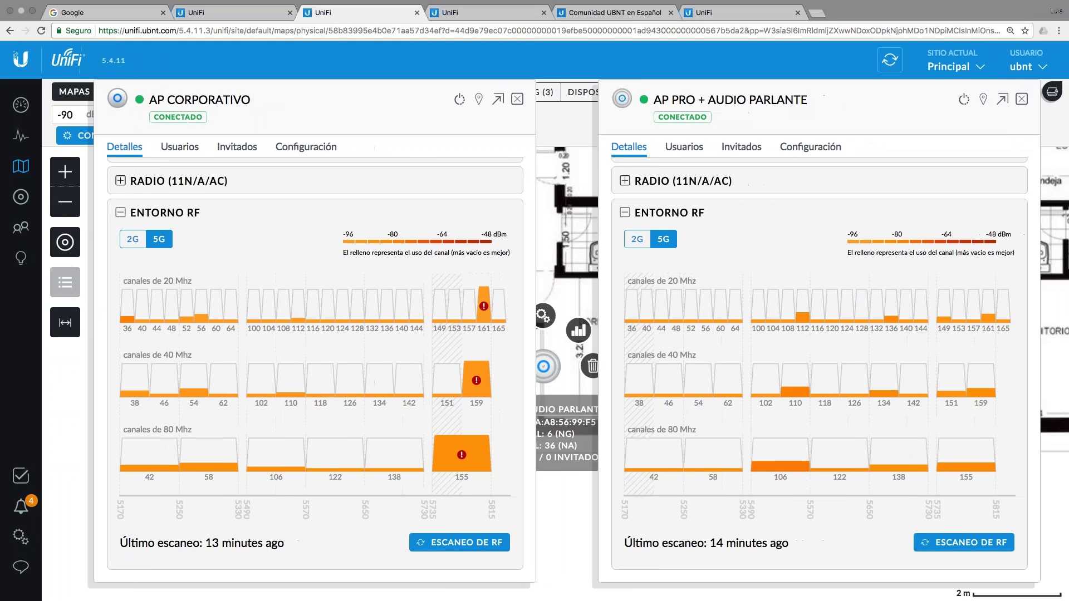
# Close both access point detail panels and toggle the coverage heatmap on the floor plan.
pyautogui.click(517, 98)
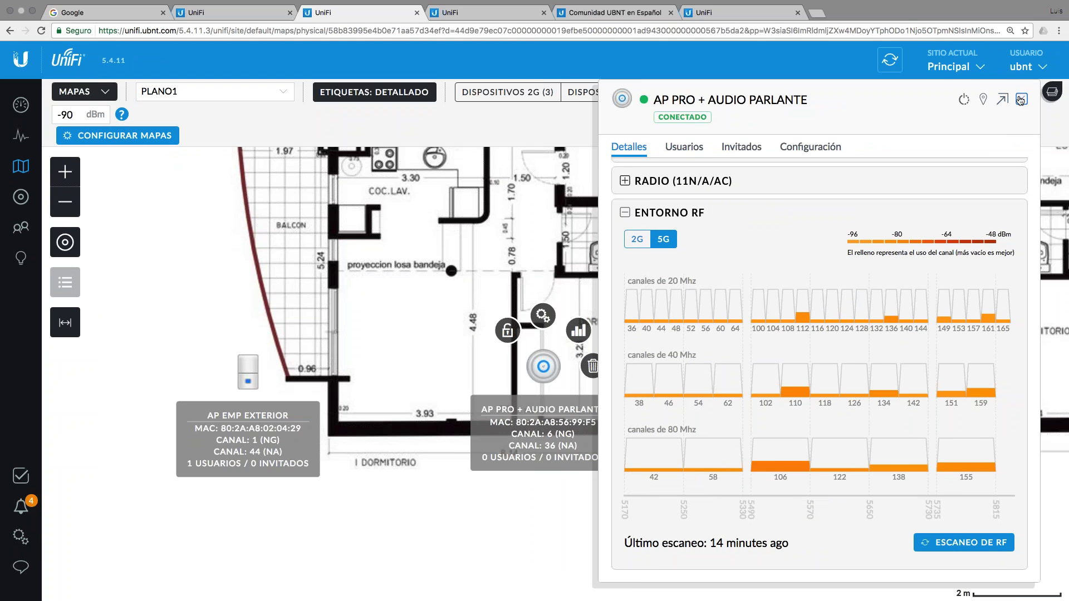
pyautogui.click(1021, 99)
pyautogui.click(726, 94)
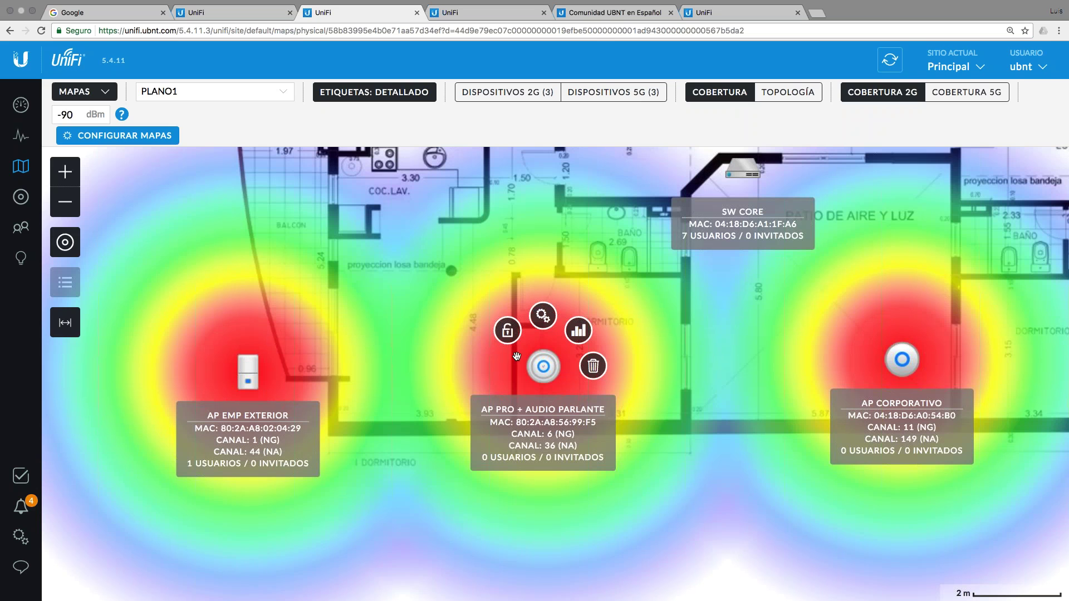
# Show the Insights view of neighbouring access points, listing 80 seen in 24 hours.
pyautogui.click(21, 258)
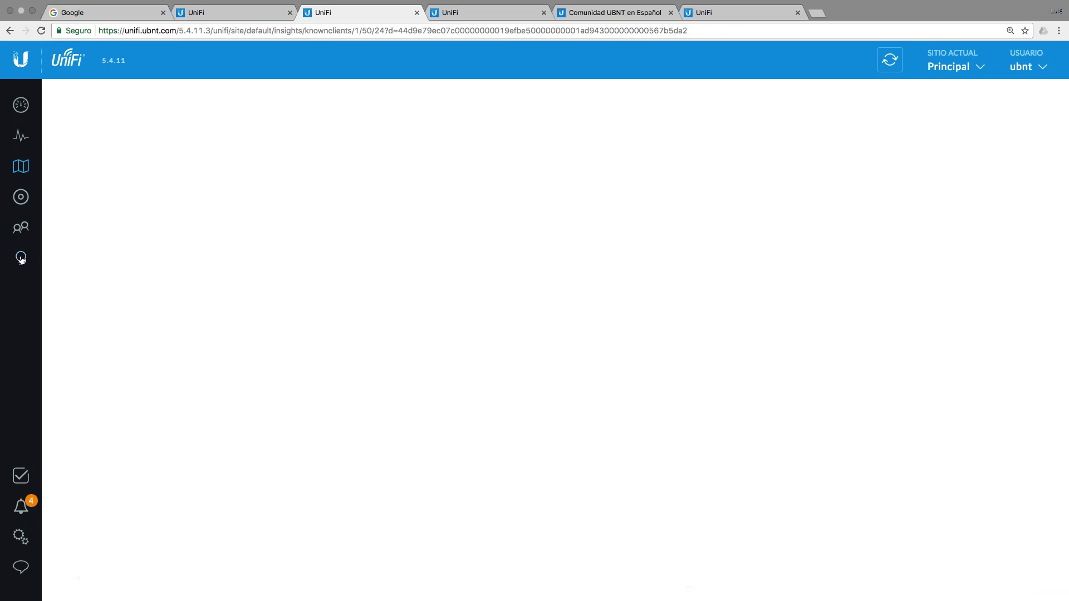
pyautogui.click(174, 94)
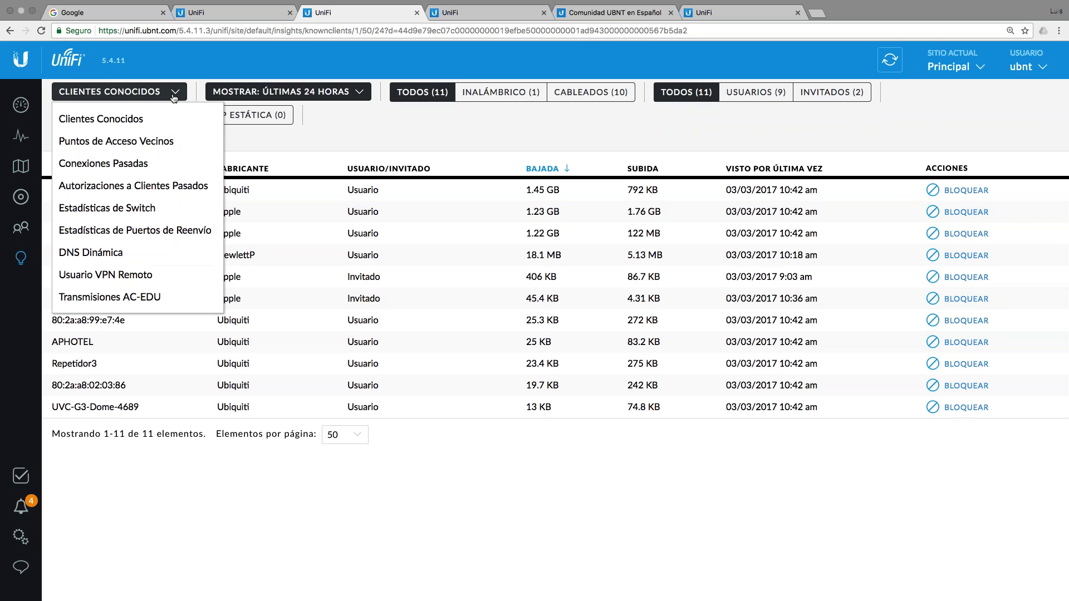
pyautogui.click(143, 141)
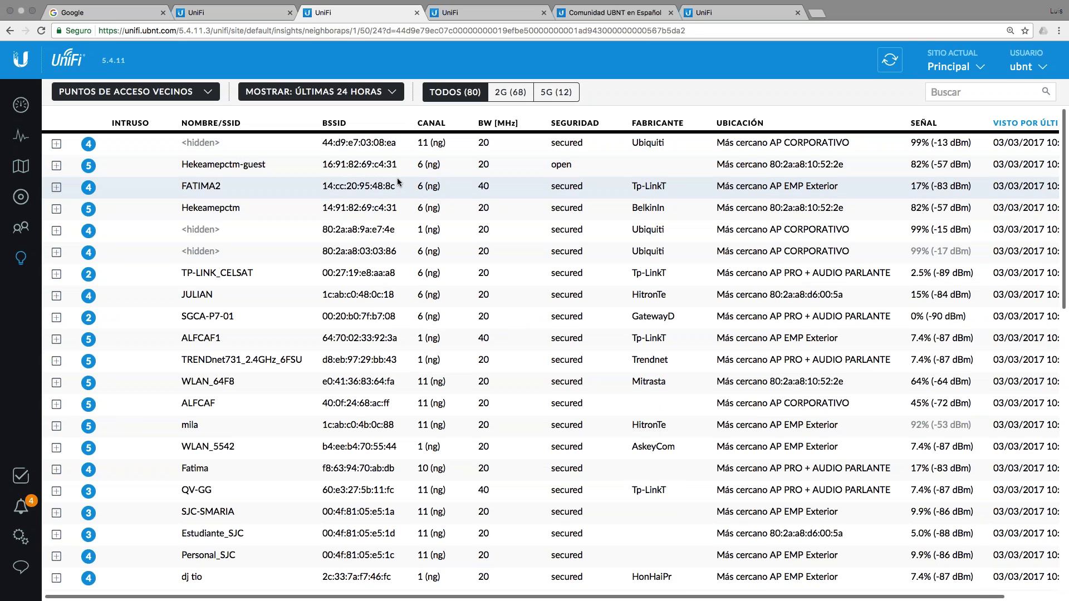
pyautogui.scroll(-10, 339, 390)
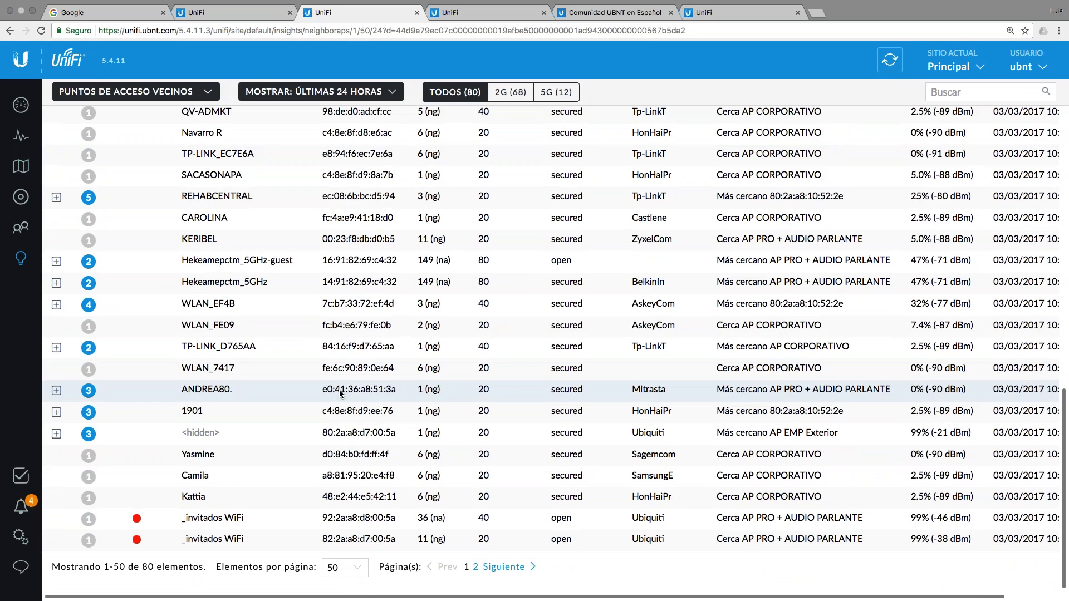
pyautogui.scroll(10, 339, 390)
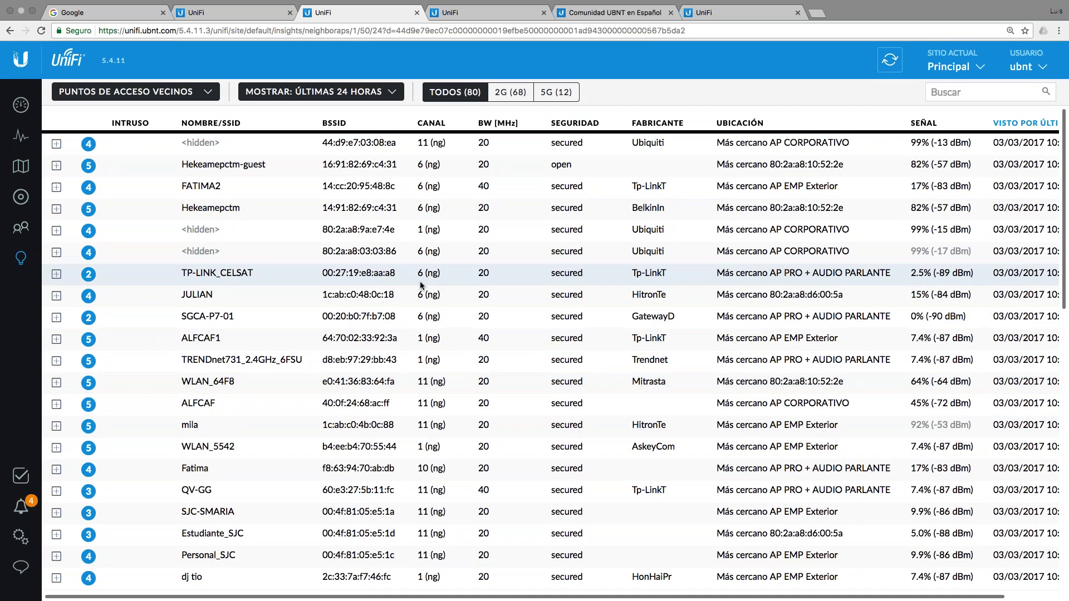
pyautogui.scroll(-8, 437, 320)
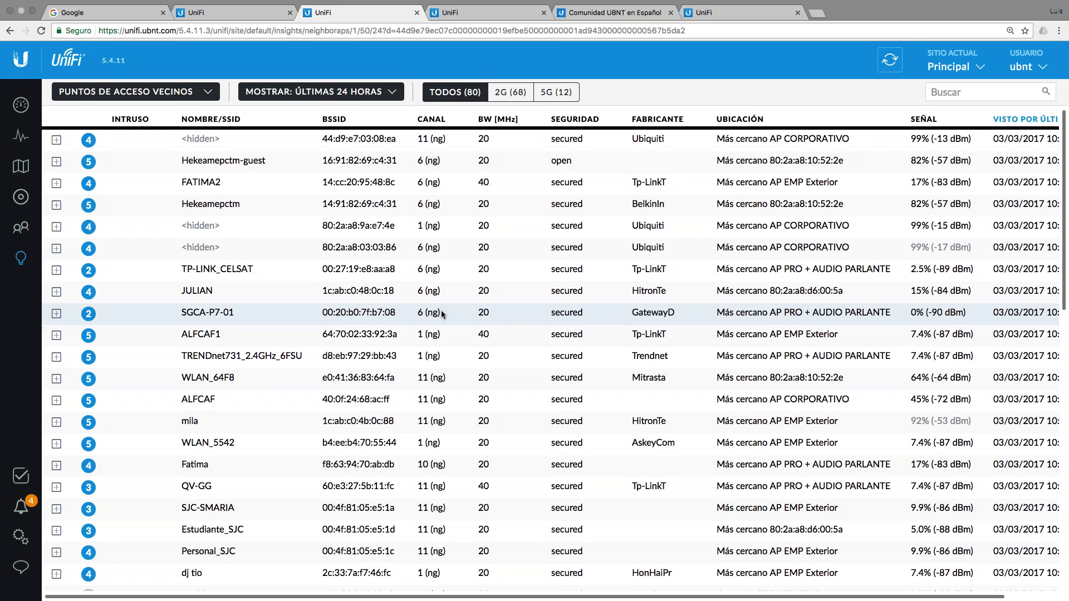
pyautogui.scroll(-2, 437, 357)
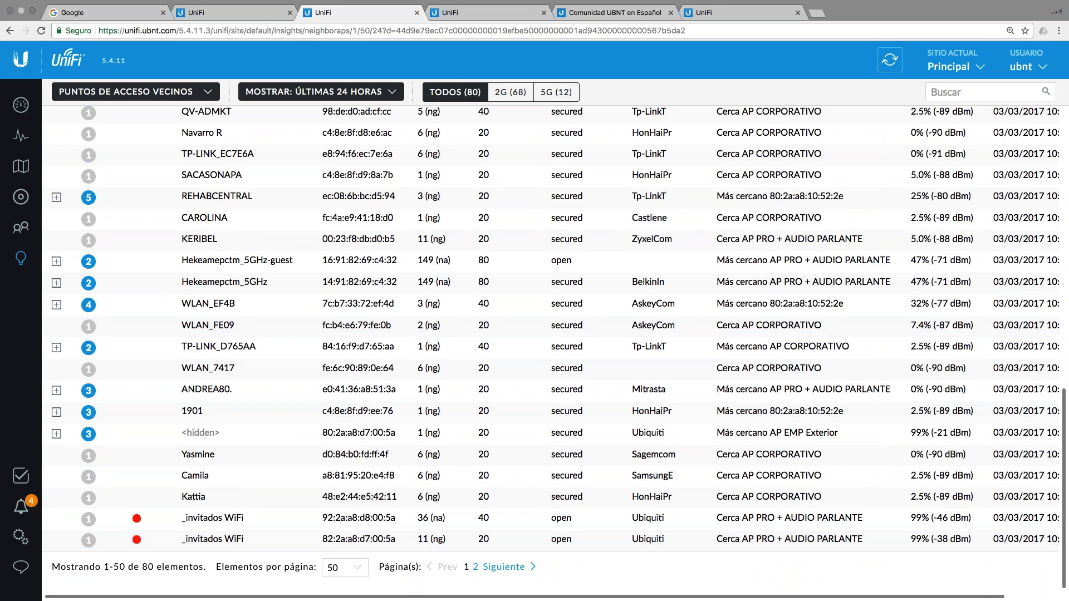
pyautogui.scroll(10, 437, 342)
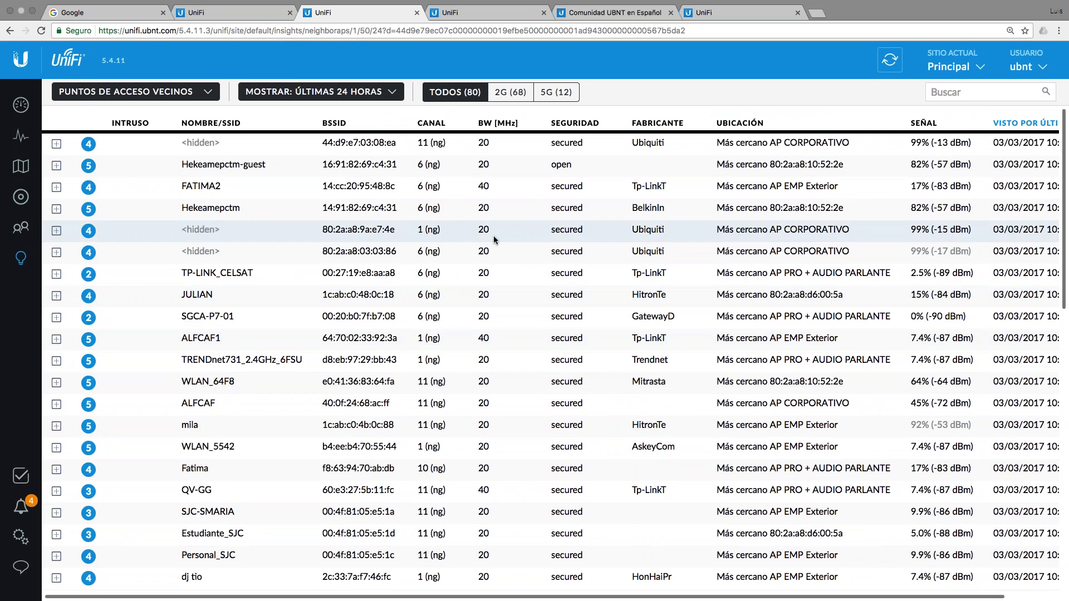
# Sort the neighbouring access points by the SEÑAL column and check the order.
pyautogui.click(915, 123)
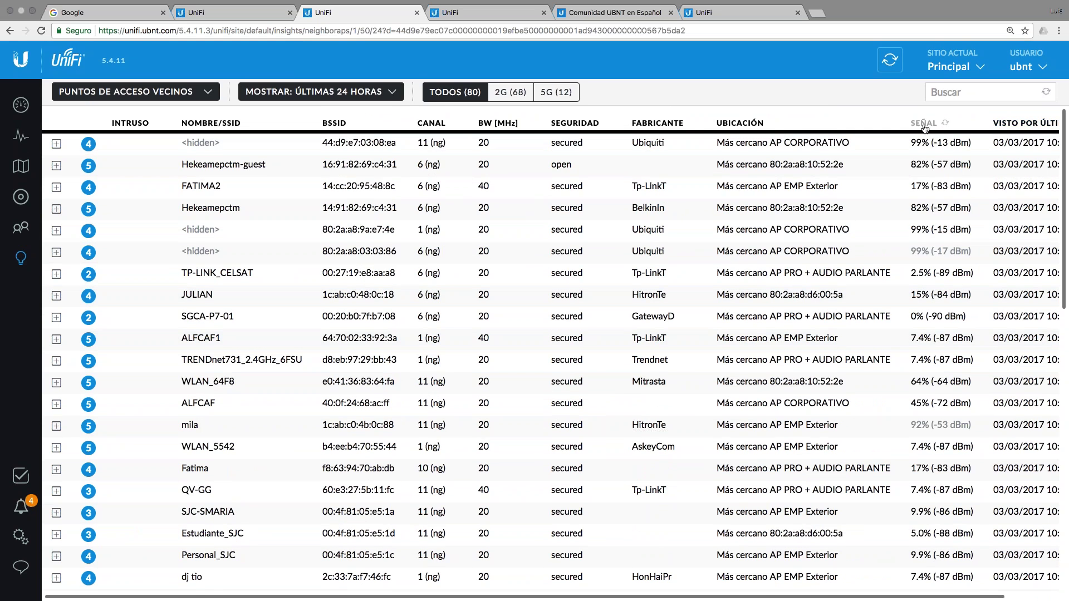
pyautogui.click(941, 123)
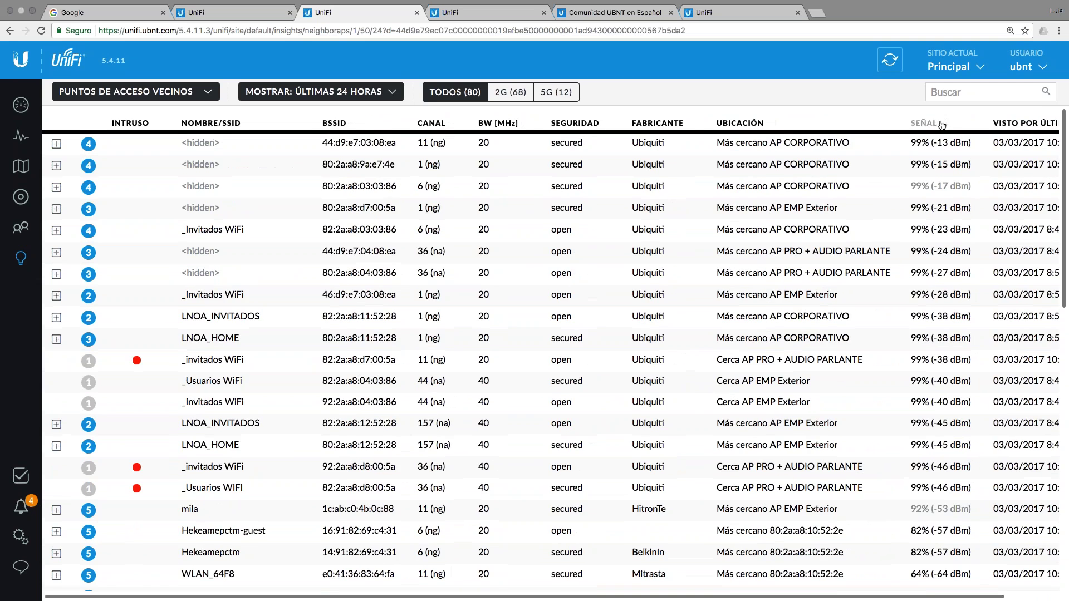
pyautogui.click(941, 124)
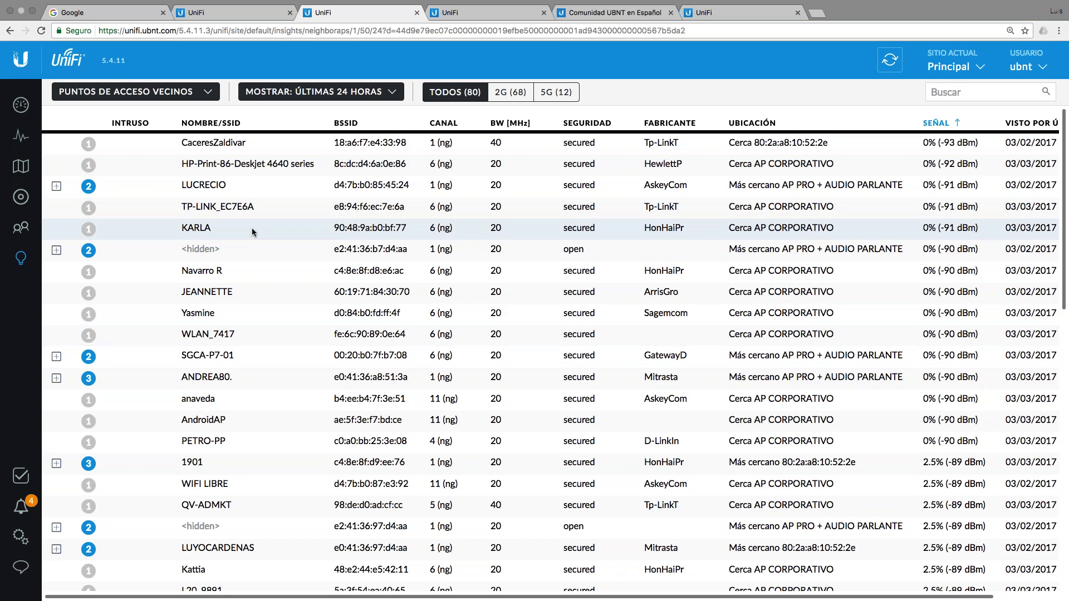
pyautogui.scroll(-5, 627, 278)
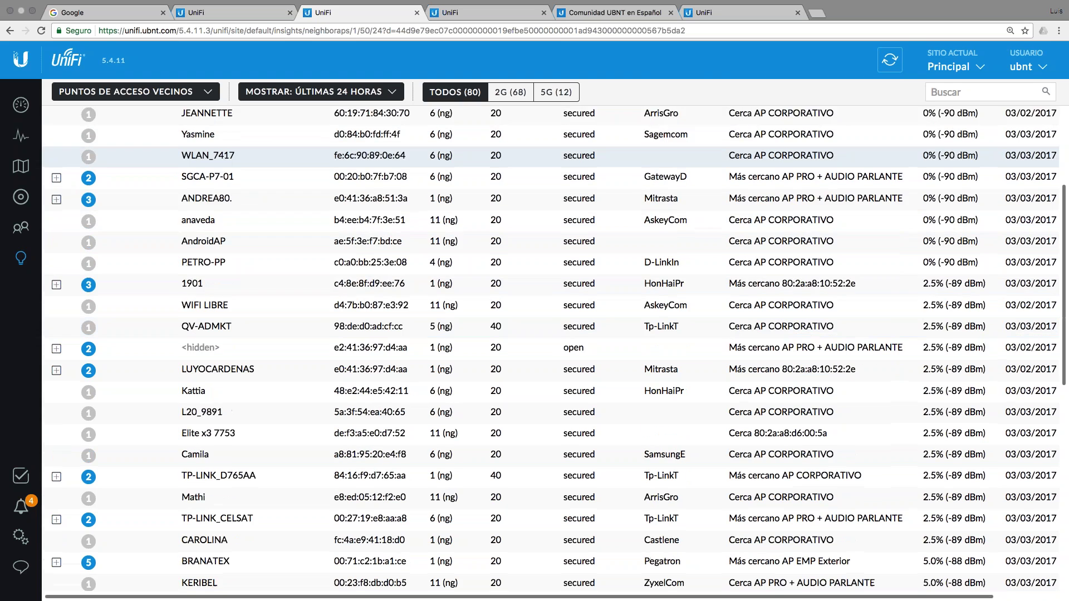
pyautogui.scroll(-10, 628, 334)
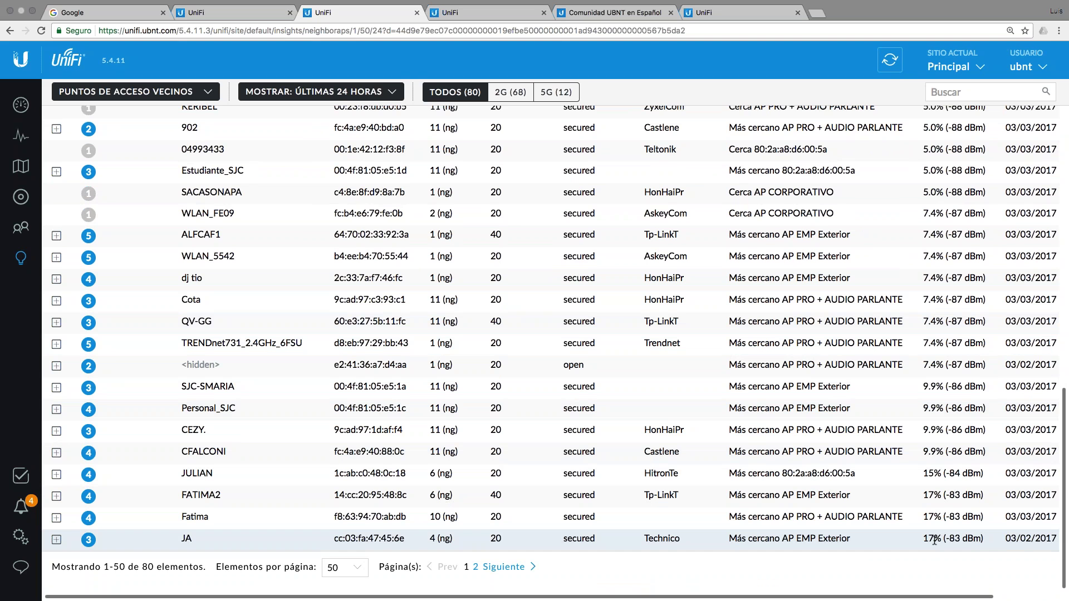
pyautogui.scroll(15, 934, 500)
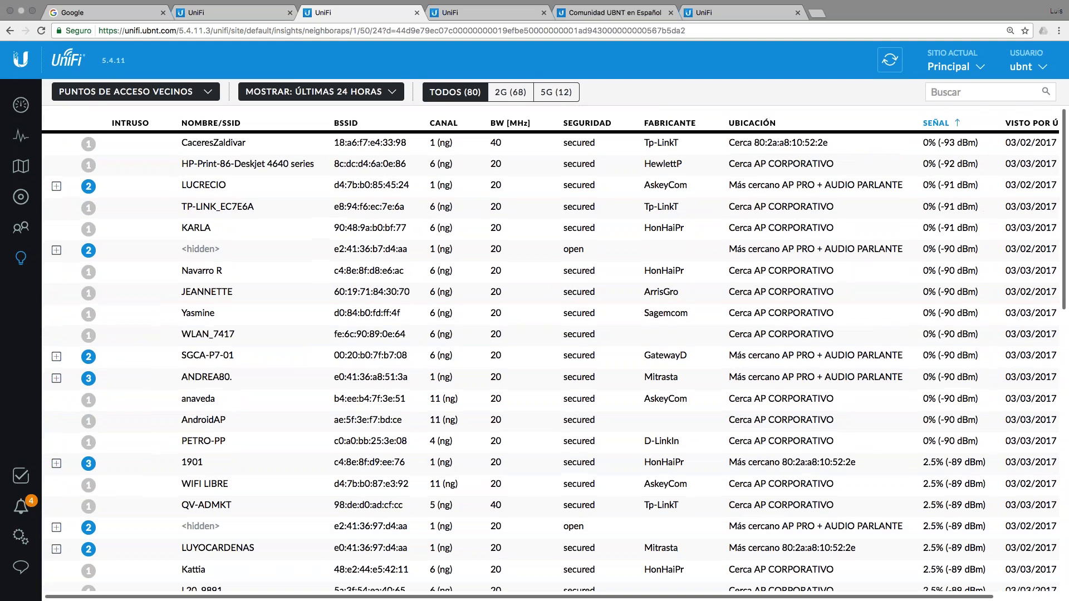
# Re-sort by signal so 99% entries come first and review the list, including intruders.
pyautogui.click(929, 124)
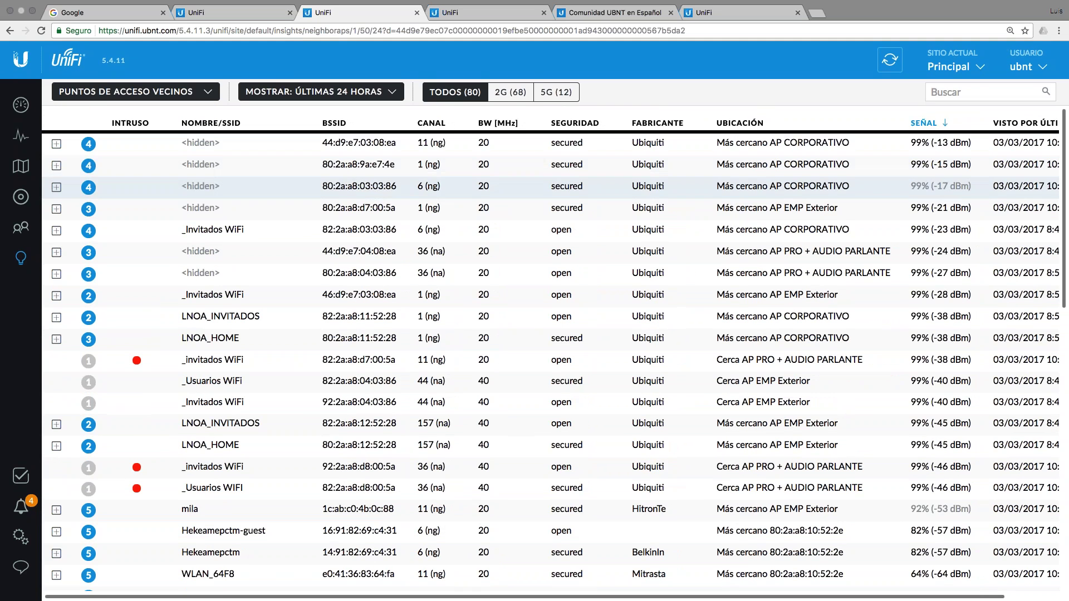
pyautogui.scroll(-1, 930, 295)
pyautogui.scroll(-4, 505, 217)
pyautogui.scroll(5, 506, 217)
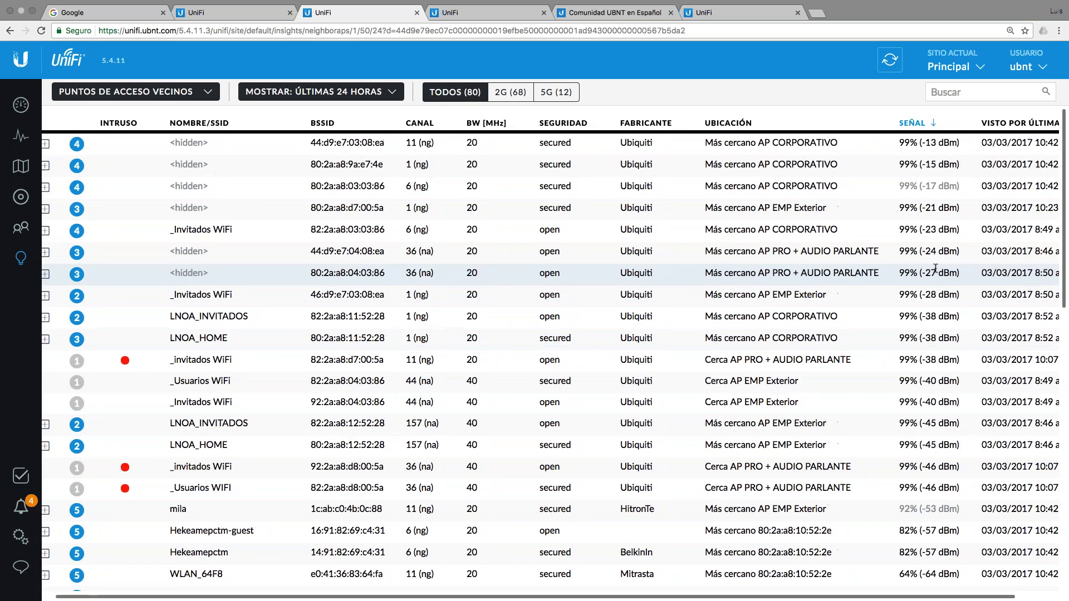
pyautogui.hscroll(2, 935, 268)
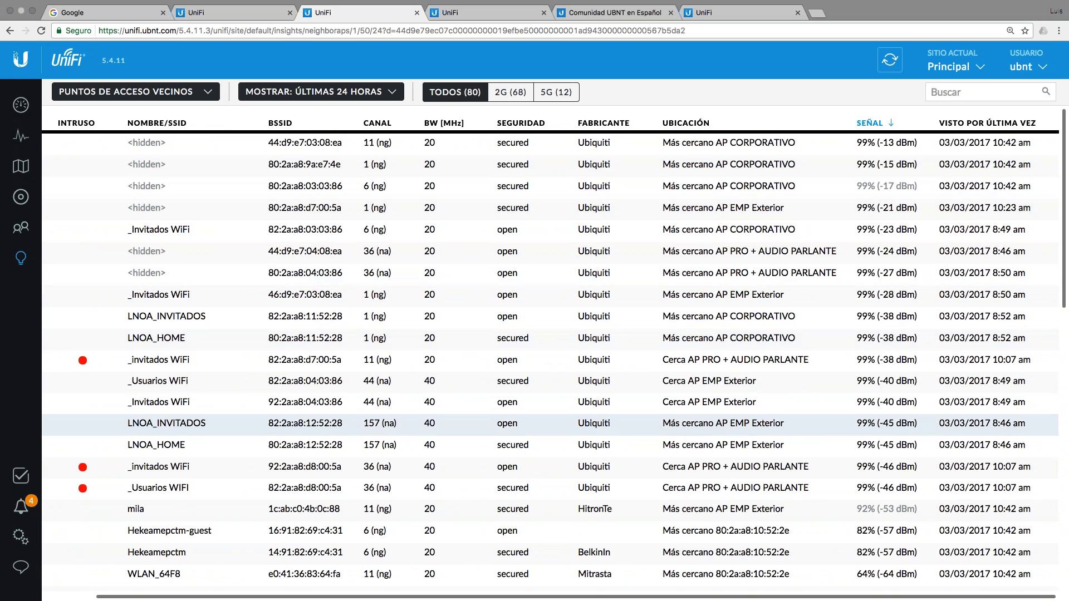
pyautogui.scroll(-4, 554, 345)
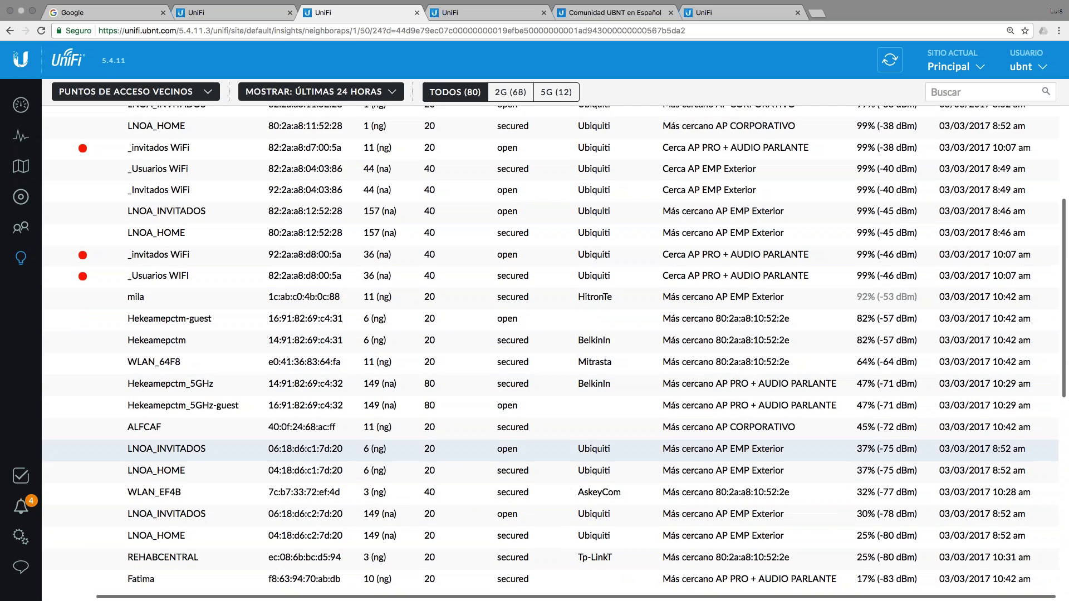
pyautogui.scroll(-1, 554, 345)
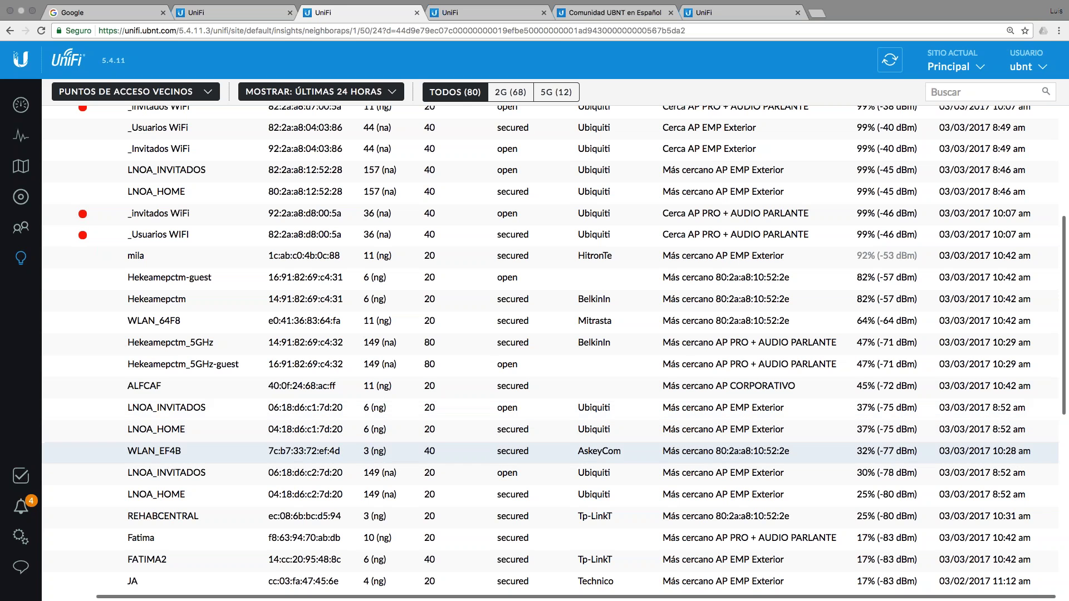
pyautogui.scroll(-2, 714, 464)
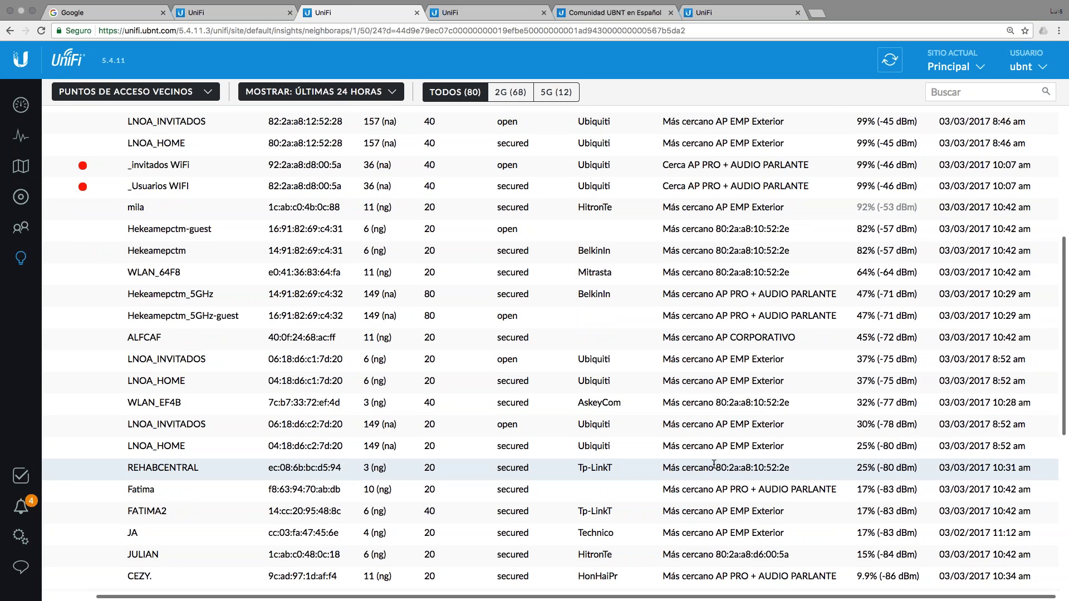
pyautogui.scroll(-4, 714, 463)
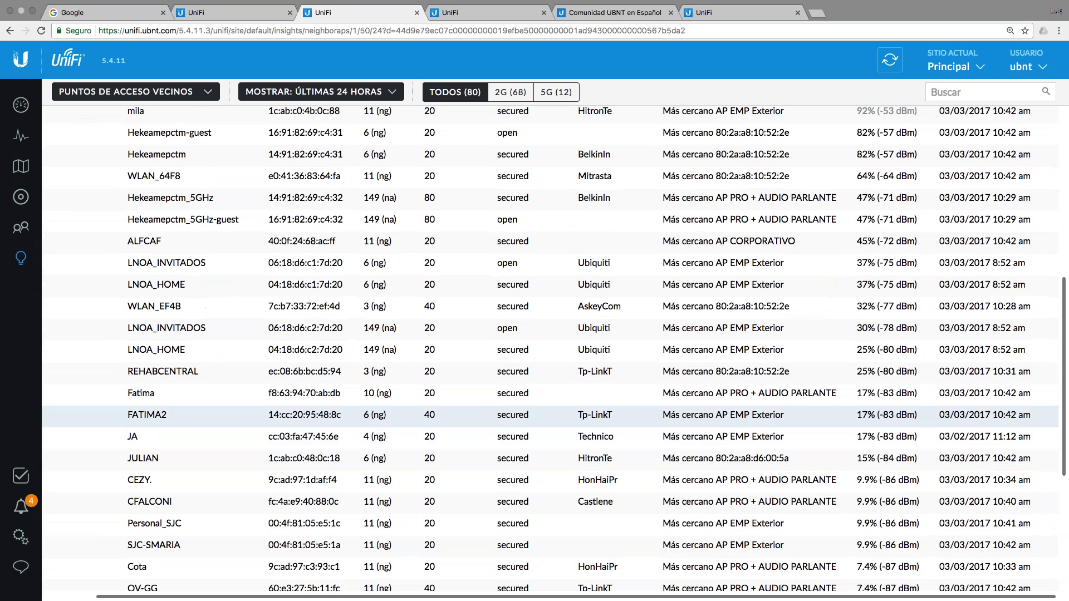
pyautogui.scroll(-4, 612, 404)
pyautogui.scroll(20, 612, 404)
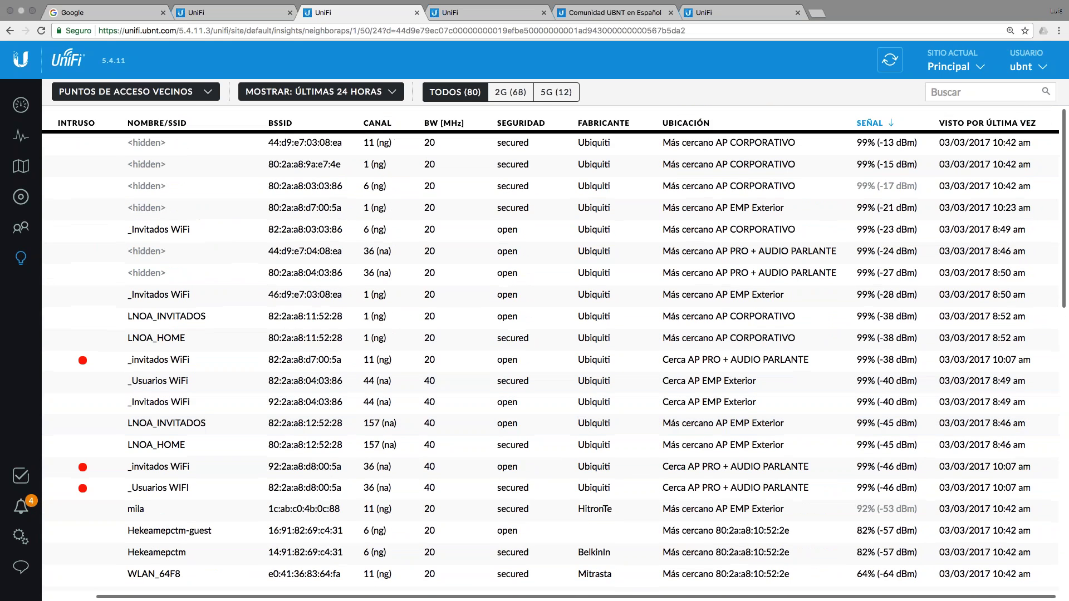
# Filter the neighbour list to the 12 5G entries, then switch to Keynote slide 5.
pyautogui.click(515, 97)
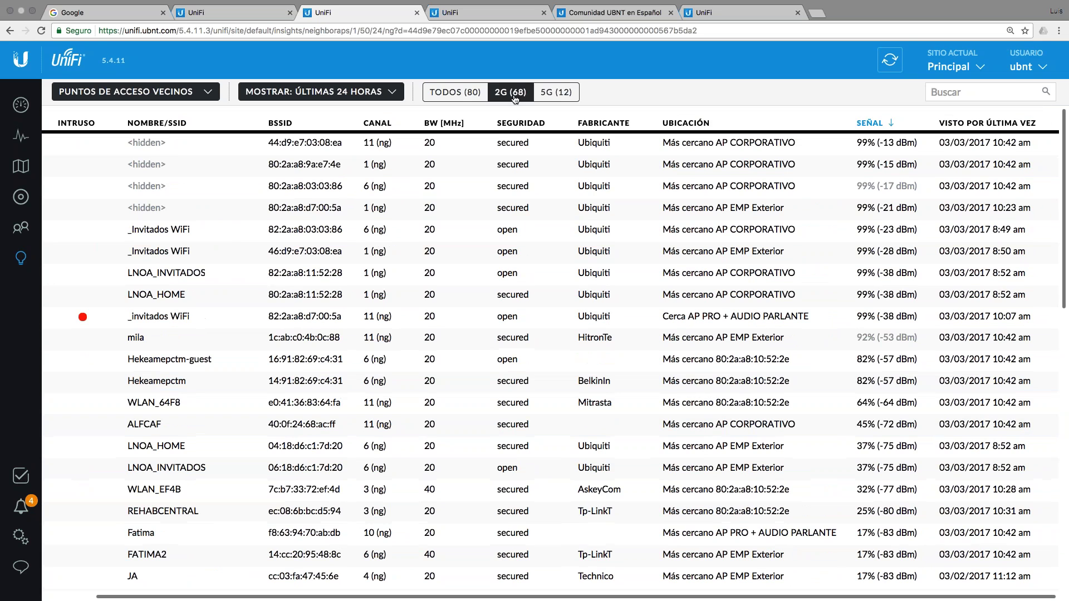
pyautogui.click(556, 92)
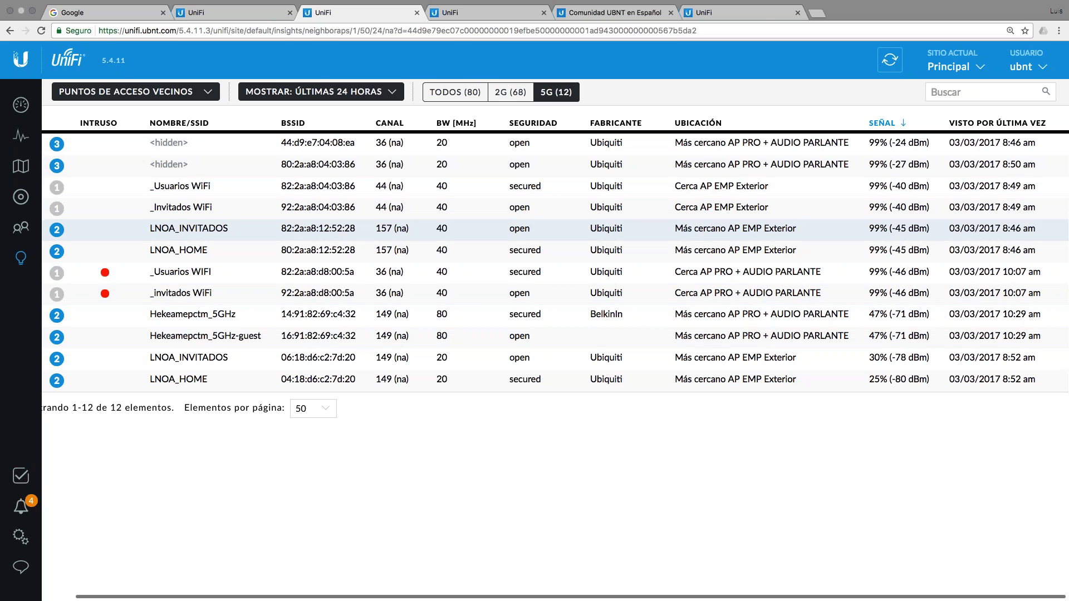
pyautogui.hotkey('ctrl', 'Left')
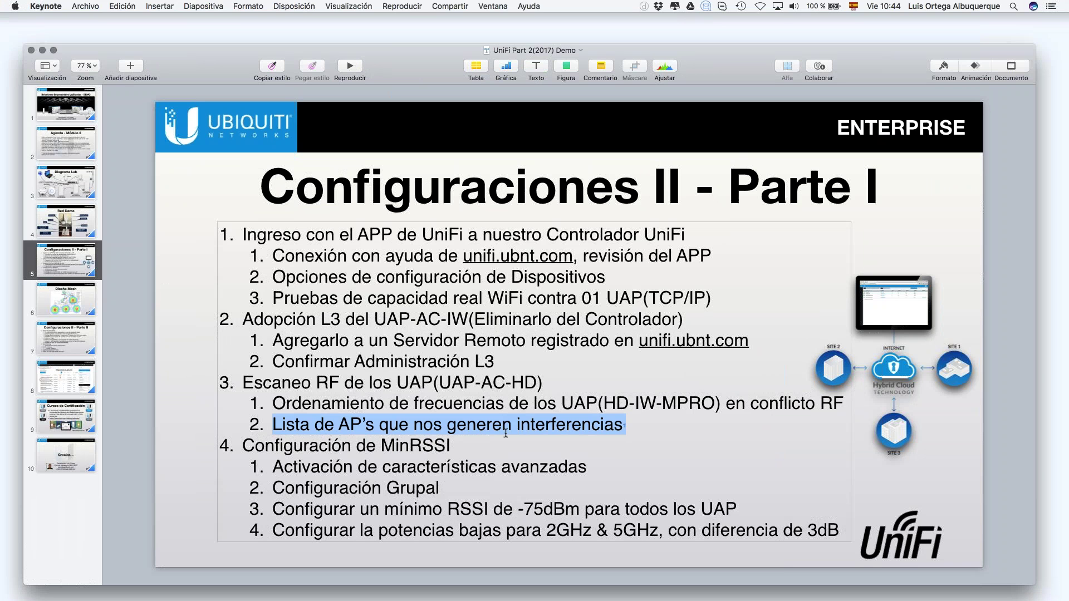
# Highlight the MinRSSI items: advanced features, -75dBm minimum RSSI, and the 3dB power difference.
pyautogui.moveTo(461, 445); pyautogui.dragTo(383, 442)
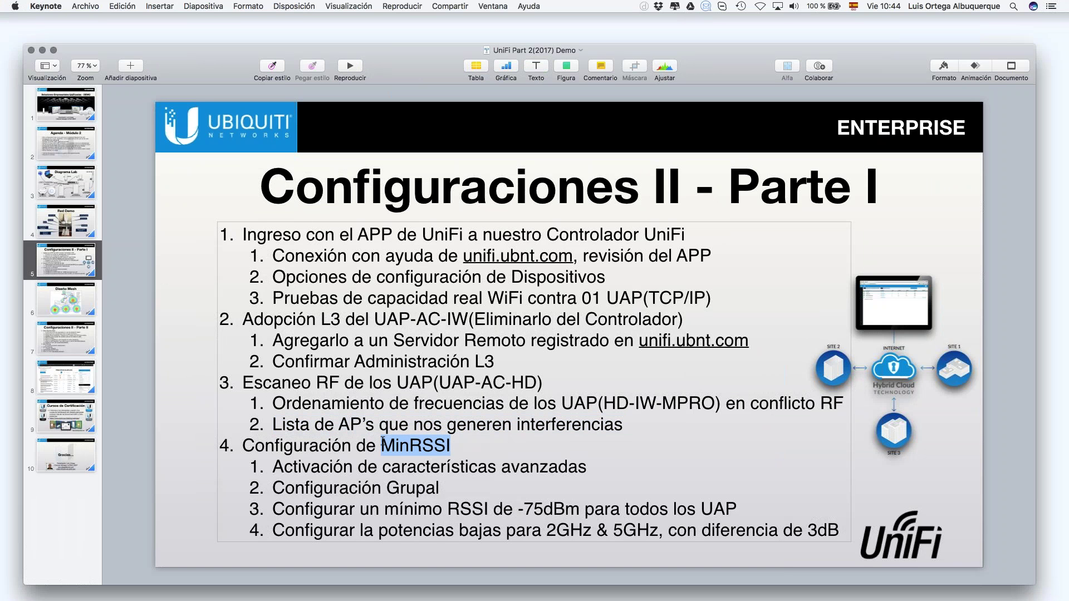
pyautogui.moveTo(275, 468); pyautogui.dragTo(587, 471)
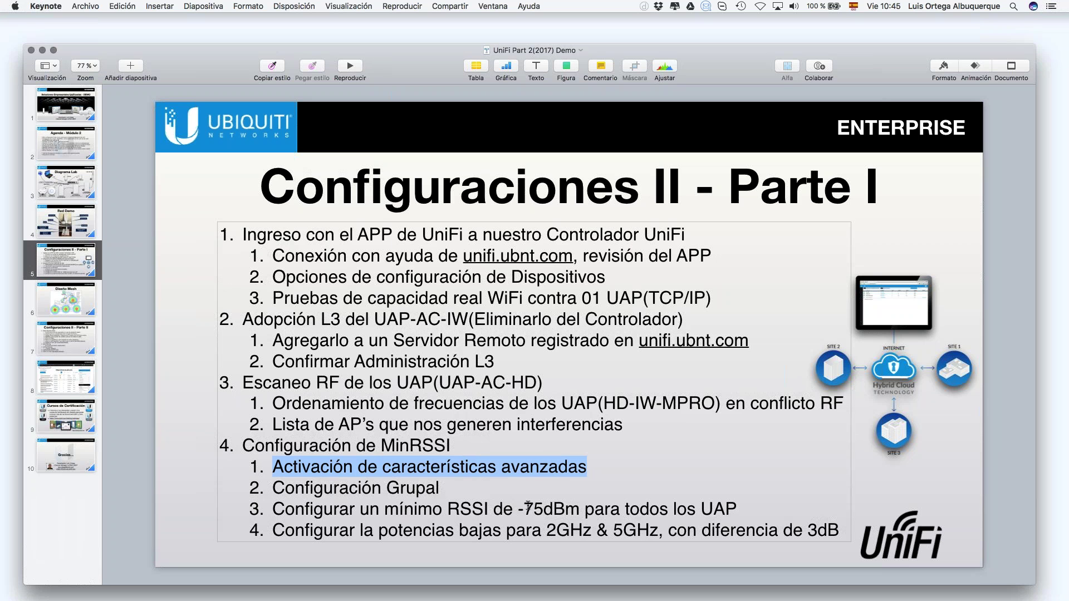
pyautogui.click(526, 505)
pyautogui.moveTo(518, 509); pyautogui.dragTo(572, 507)
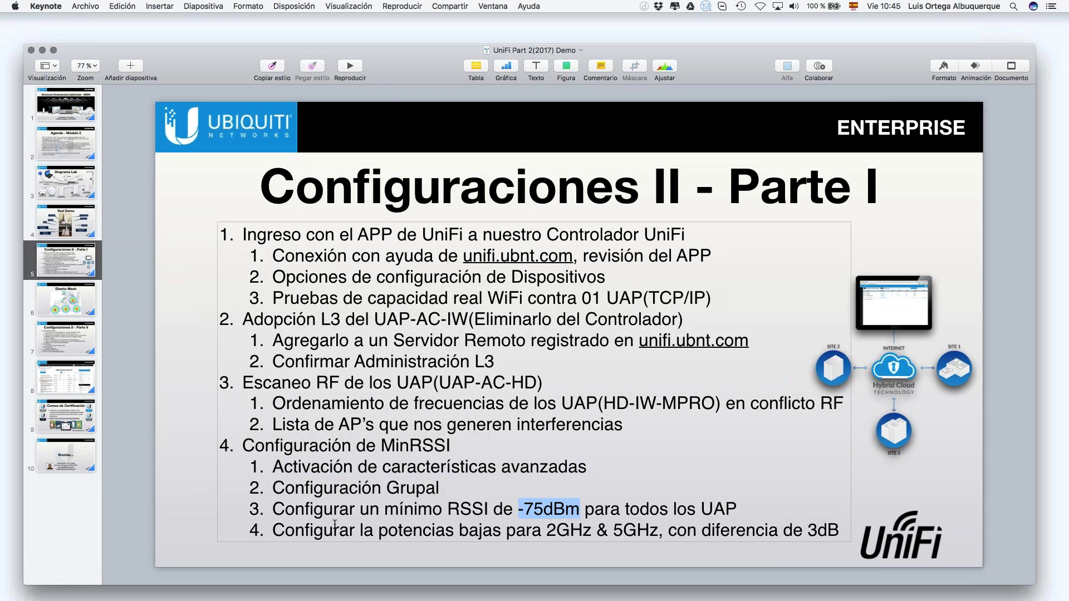
pyautogui.moveTo(839, 530); pyautogui.dragTo(797, 529)
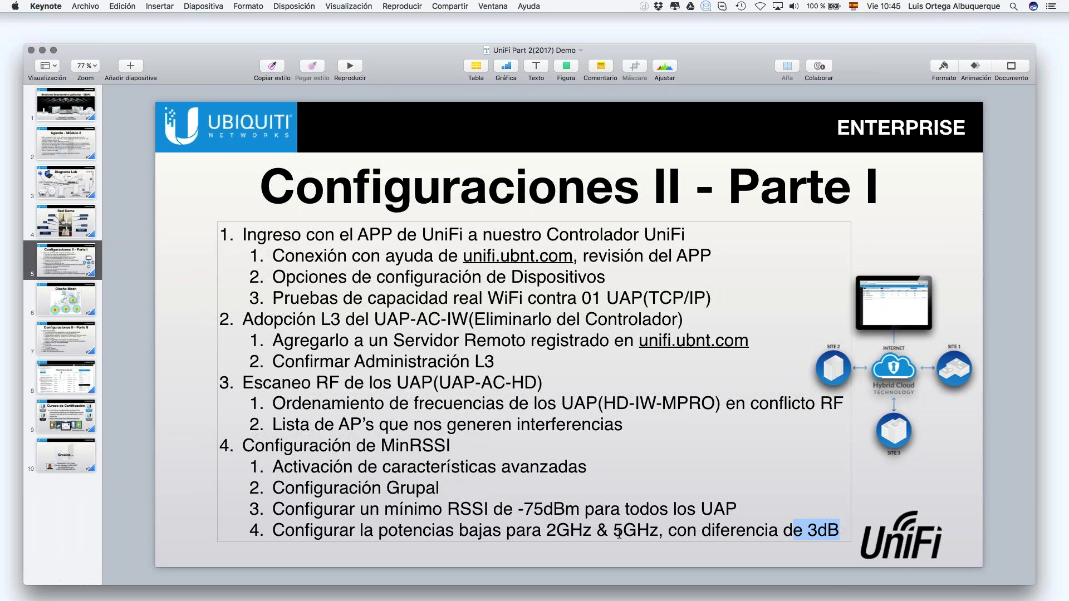
# Open AP PRO + AUDIO PARLANTE's radio configuration, then go to the Site settings page.
pyautogui.press('super+Tab')
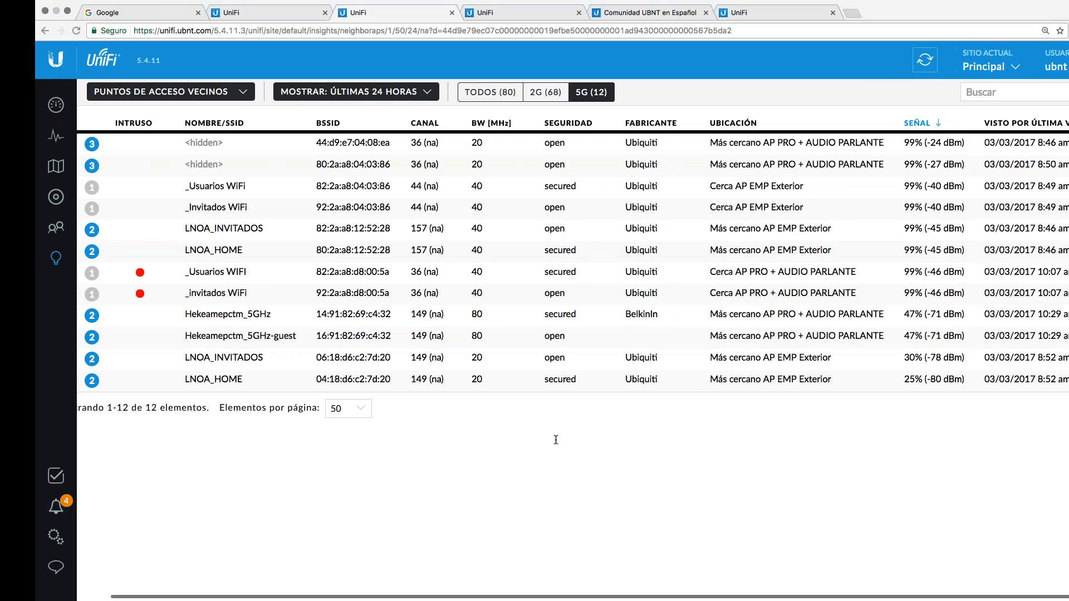
pyautogui.click(20, 196)
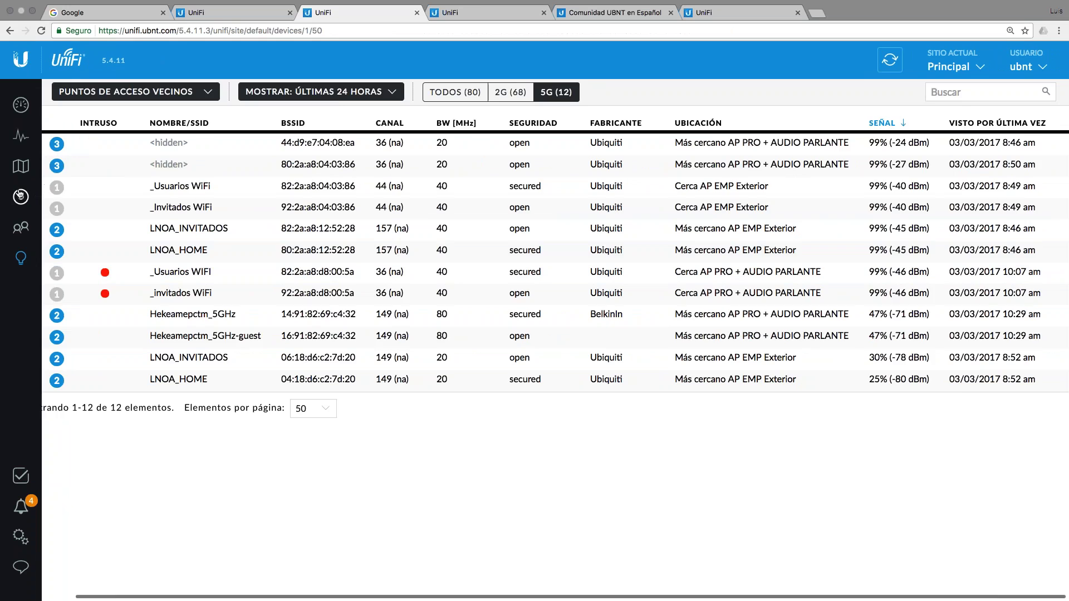
pyautogui.click(156, 154)
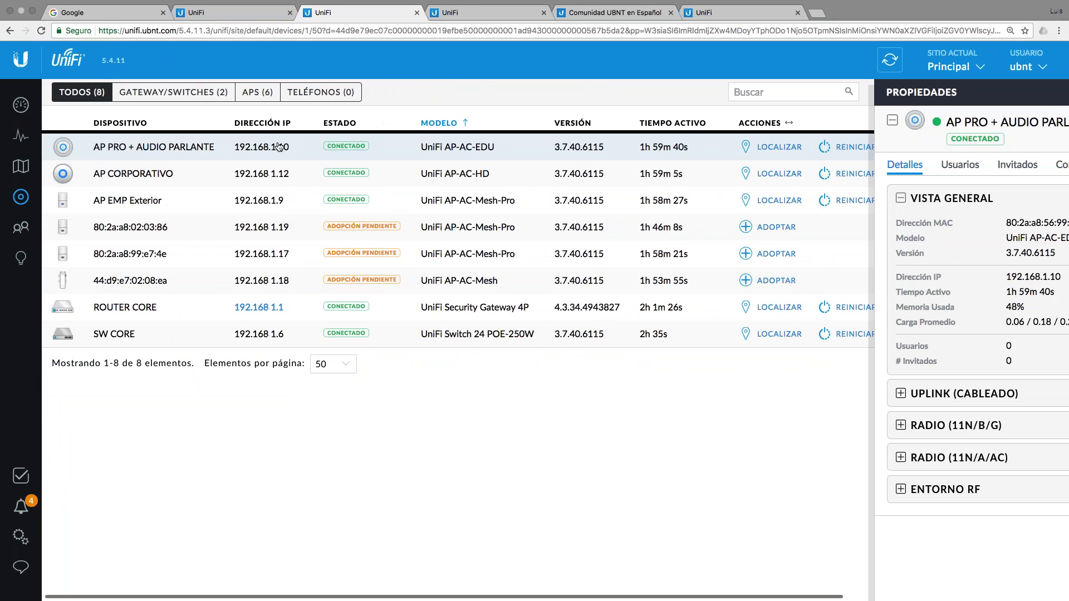
pyautogui.click(947, 164)
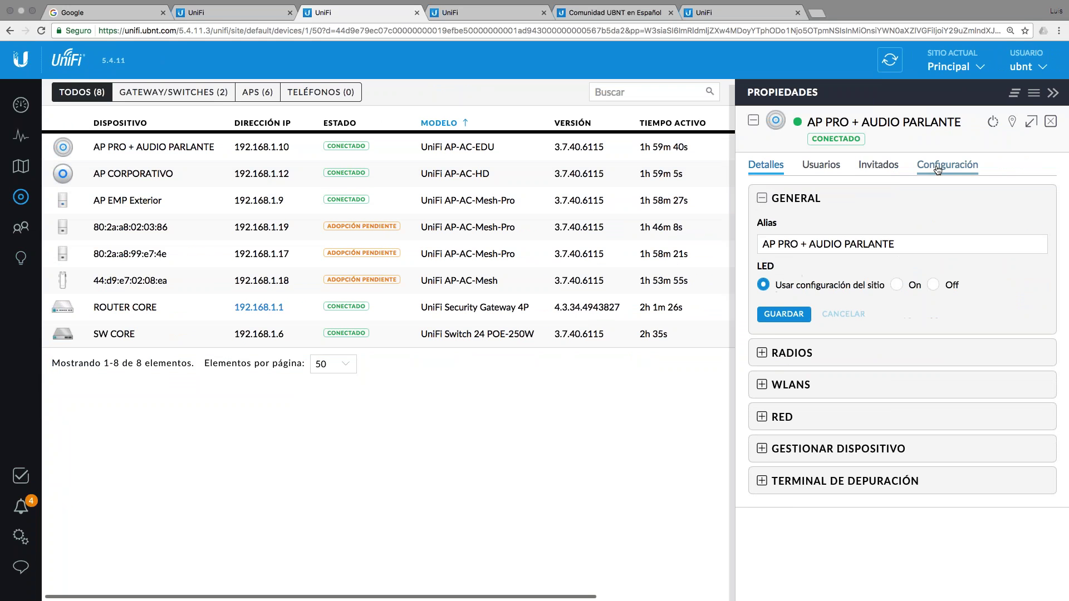
pyautogui.click(793, 346)
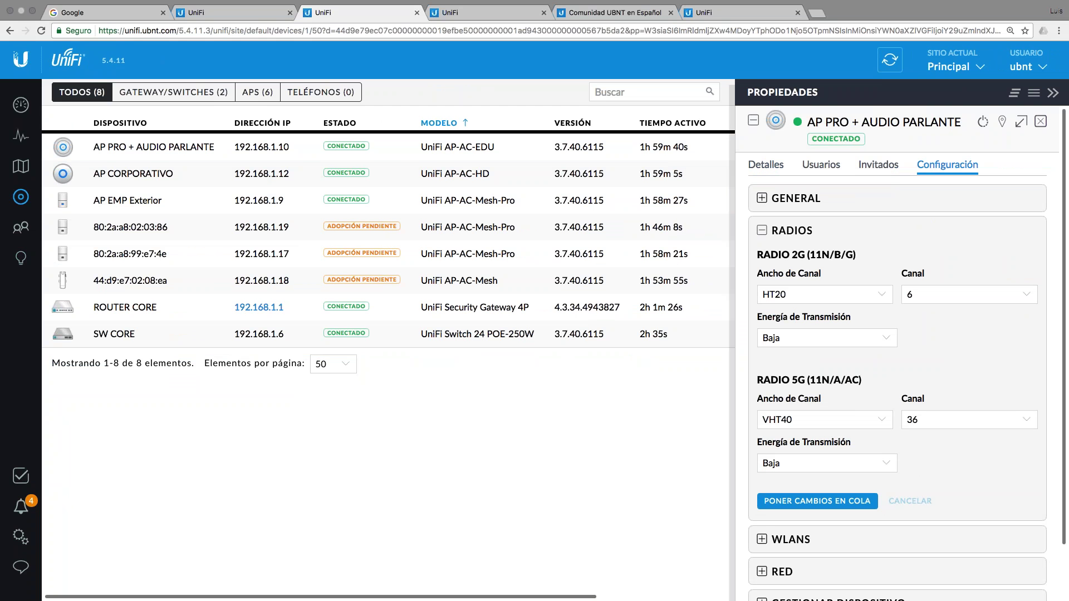
pyautogui.click(22, 537)
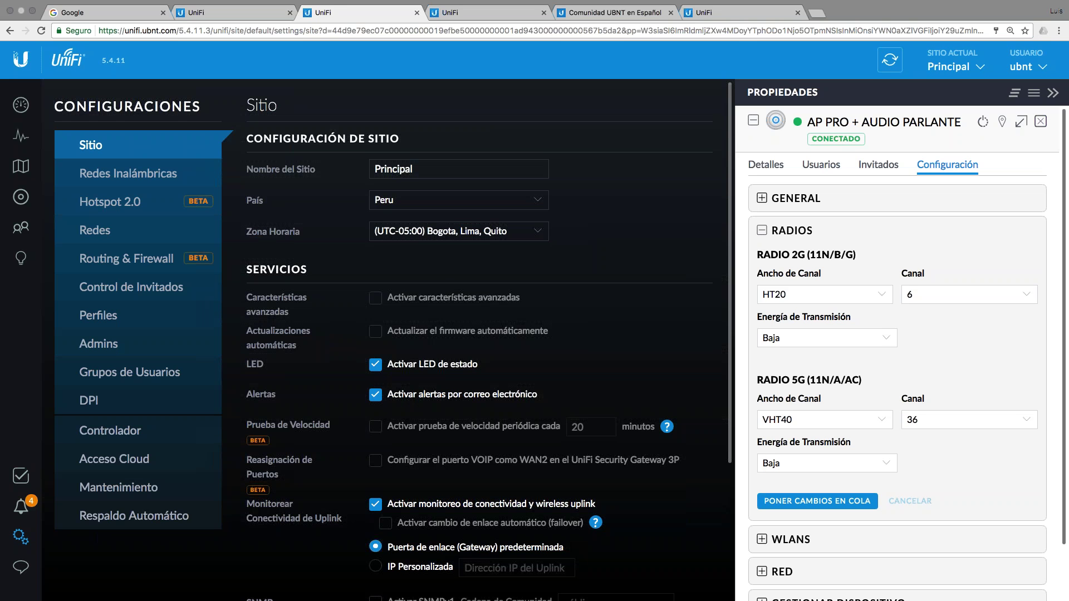
# Tick 'Activar características avanzadas' and save the site settings with APLICAR CAMBIOS.
pyautogui.click(375, 297)
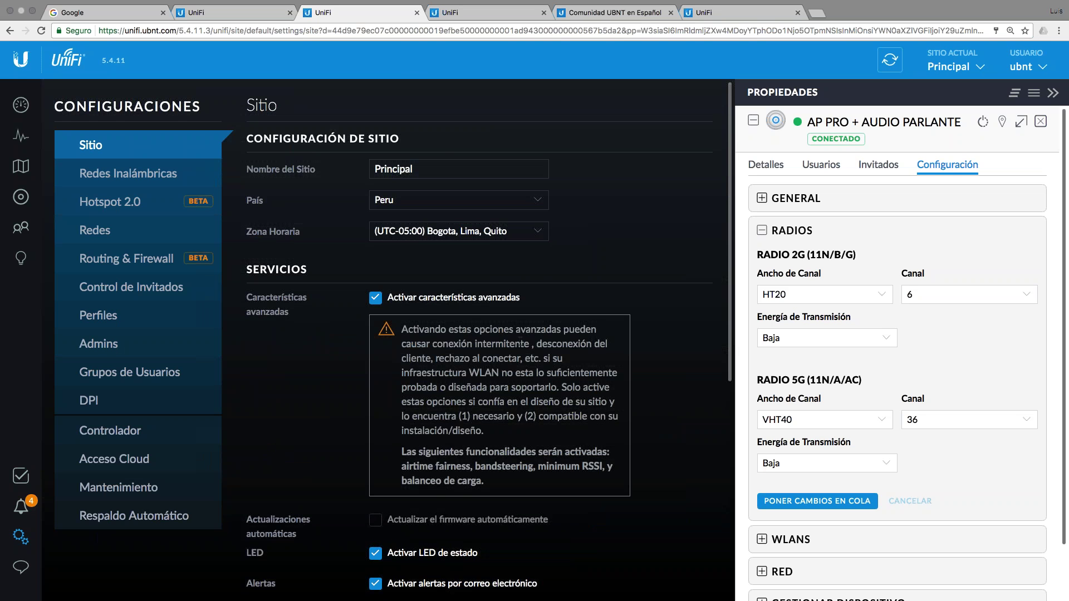
pyautogui.scroll(-6, 445, 484)
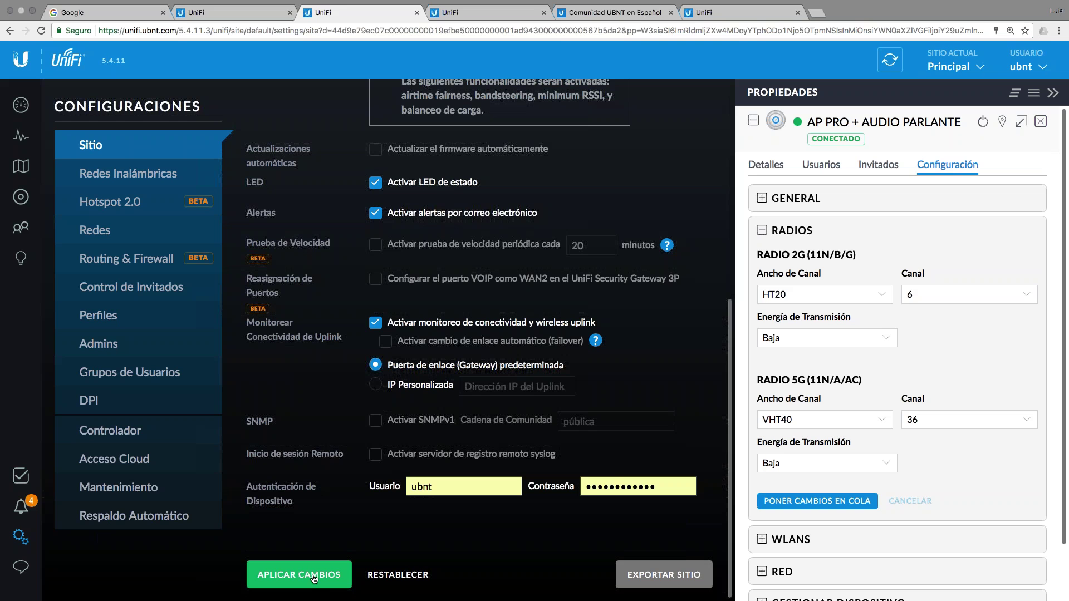
pyautogui.click(659, 487)
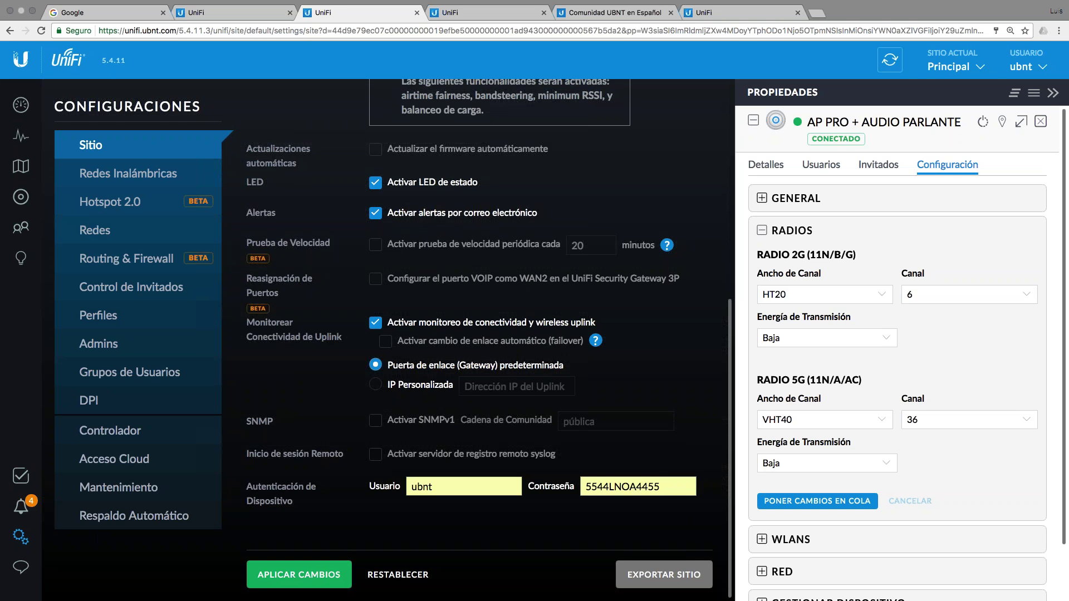
pyautogui.moveTo(659, 486); pyautogui.dragTo(581, 476)
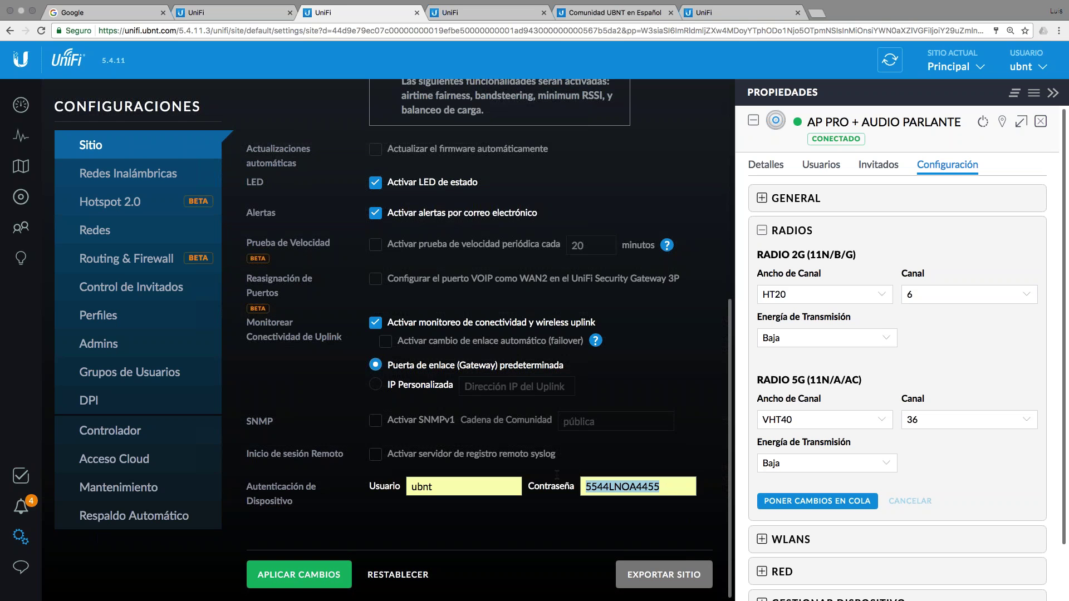
pyautogui.click(438, 487)
pyautogui.click(655, 487)
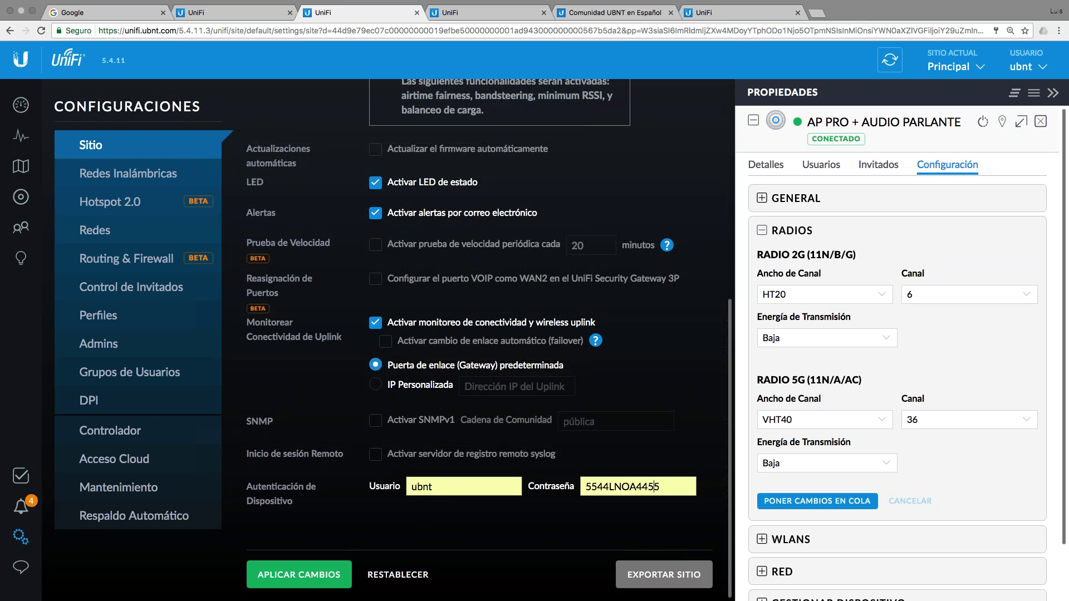
pyautogui.click(290, 578)
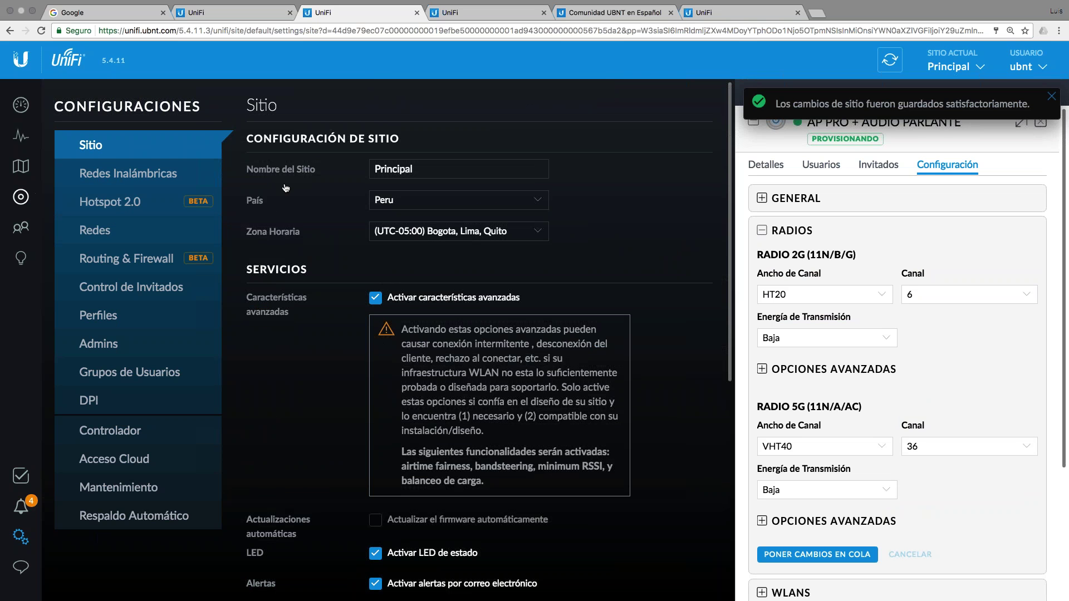
pyautogui.click(20, 197)
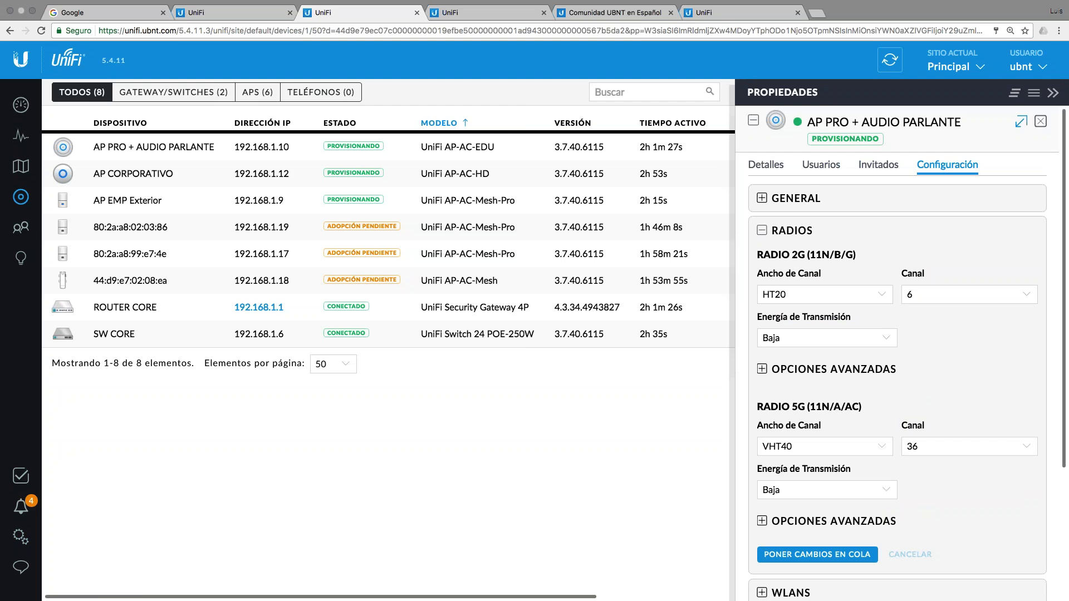
# Float the AP properties panel, expand both radios' advanced options and enable 2G minimum RSSI (-94 dBm).
pyautogui.click(1022, 122)
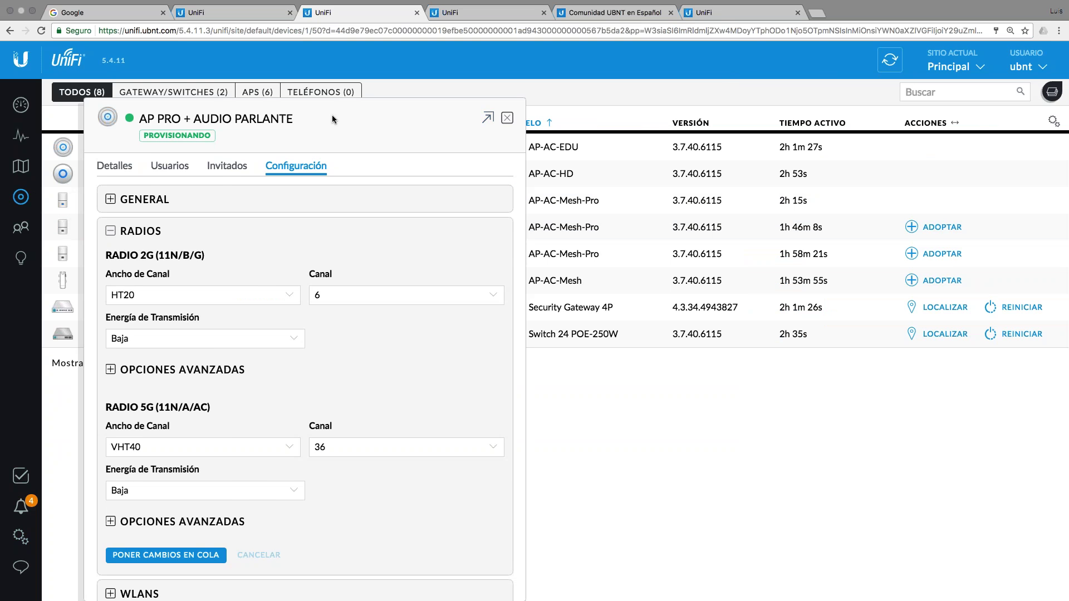
pyautogui.moveTo(332, 115); pyautogui.dragTo(528, 97)
pyautogui.click(323, 354)
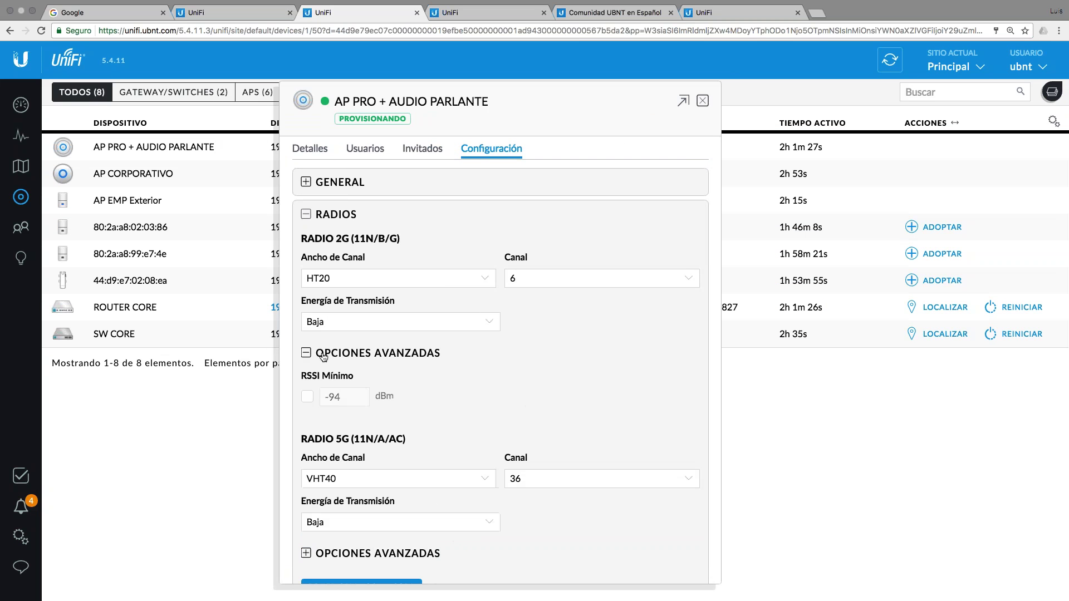
pyautogui.click(326, 559)
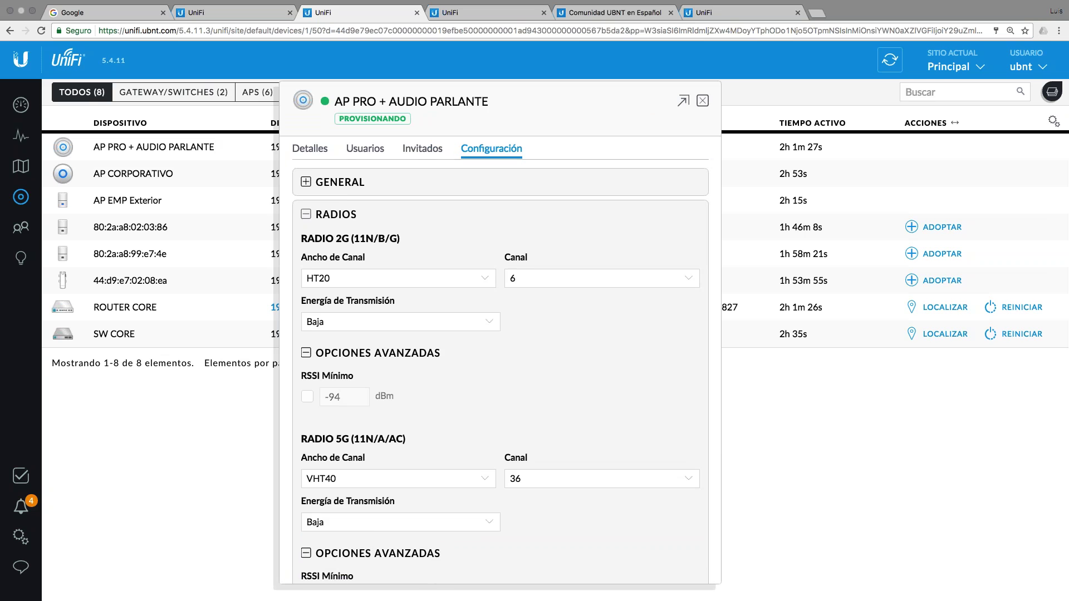
pyautogui.scroll(-3, 506, 370)
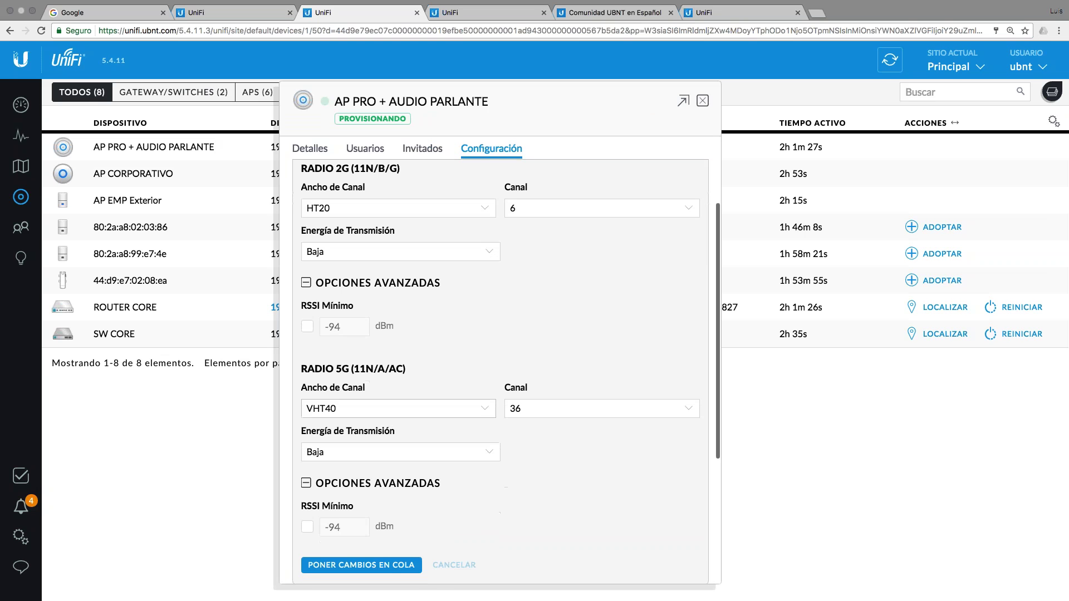
pyautogui.click(308, 326)
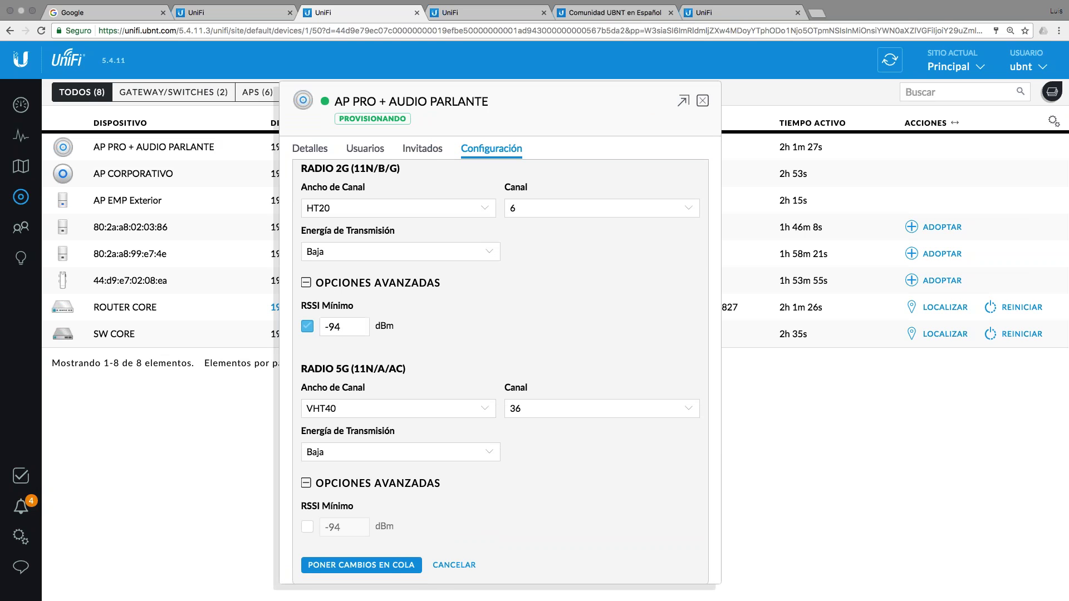
pyautogui.click(347, 328)
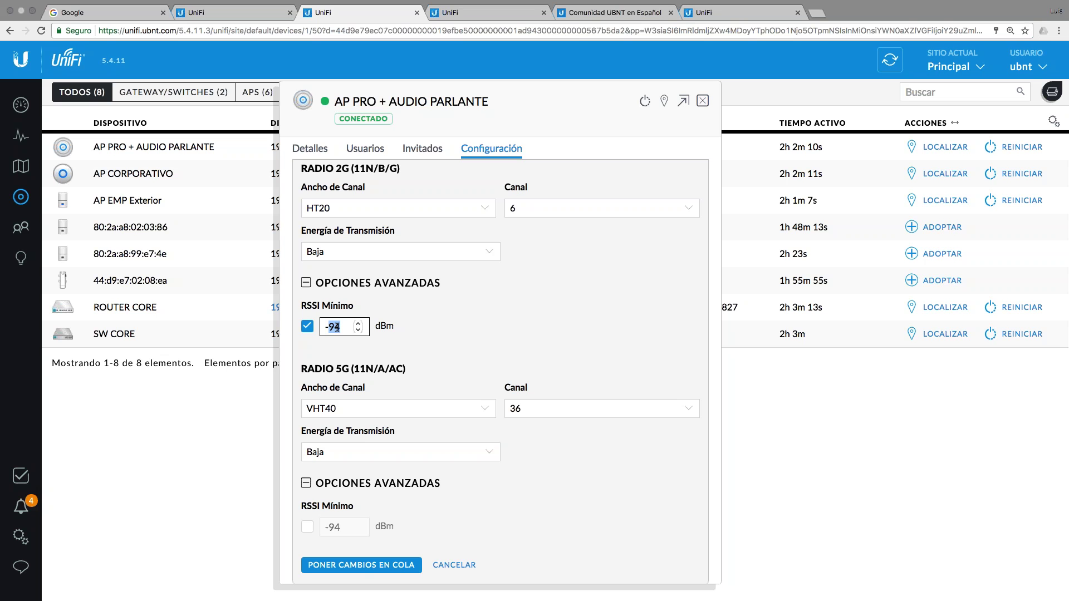
# Enter 75 as the 2G minimum RSSI, then enable 5G minimum RSSI at -70 dBm.
pyautogui.write('75')
pyautogui.click(306, 526)
pyautogui.click(346, 528)
pyautogui.press('BackSpace')
pyautogui.press('BackSpace')
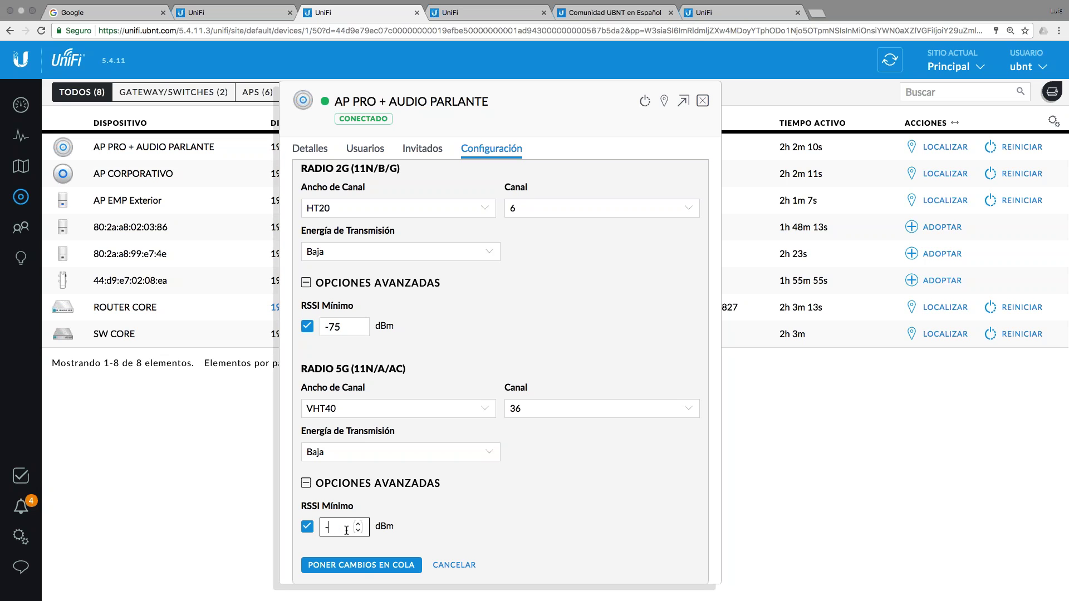
pyautogui.write('75')
pyautogui.press('BackSpace')
pyautogui.write('0')
# Correct the 2G minimum RSSI to -70 dBm.
pyautogui.click(357, 327)
pyautogui.press('BackSpace')
pyautogui.write('0')
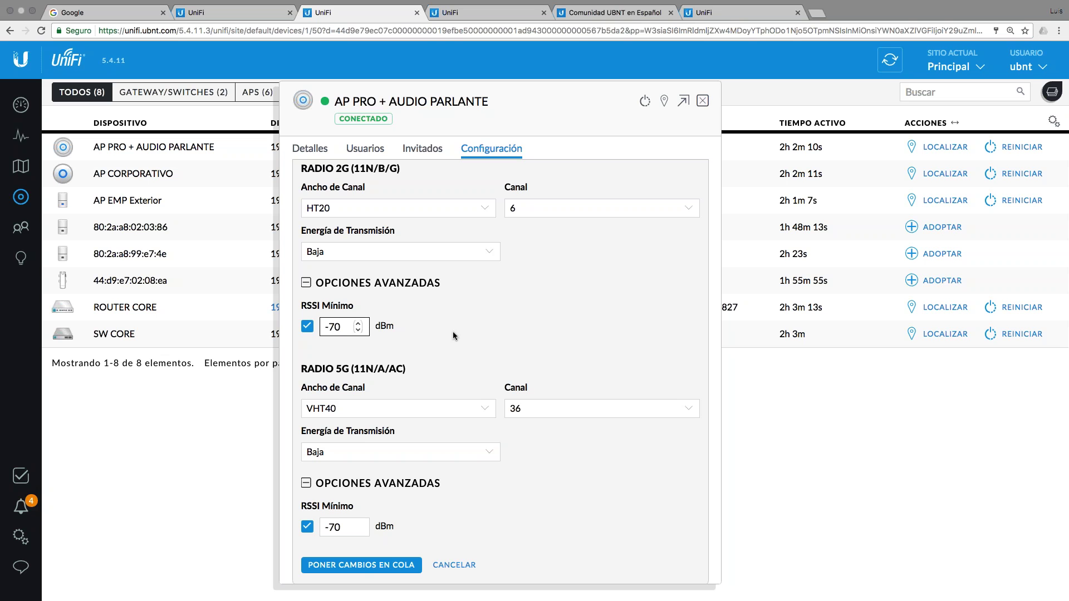
pyautogui.click(453, 331)
pyautogui.click(343, 326)
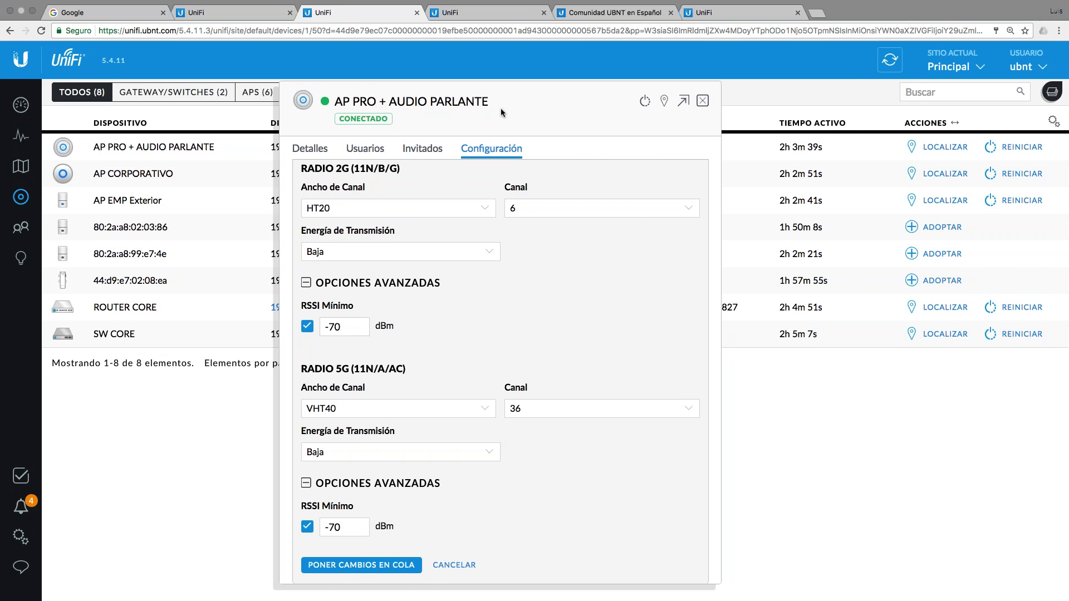
pyautogui.moveTo(549, 115); pyautogui.dragTo(685, 113)
# List only INALÁMBRICOS (wireless) clients, keeping the AP radio panel open beside them.
pyautogui.click(20, 227)
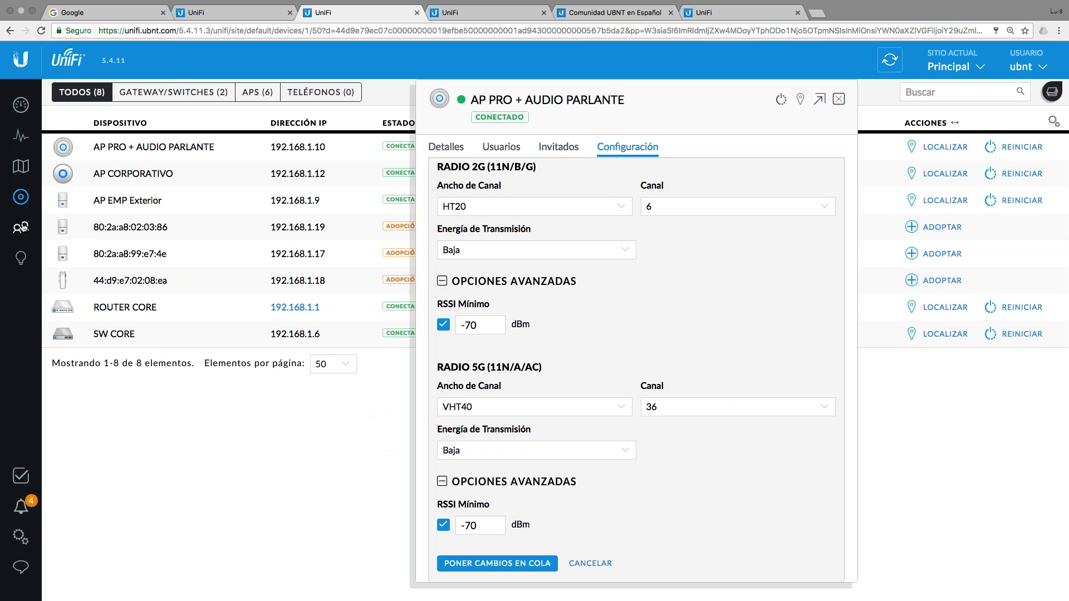
pyautogui.click(167, 93)
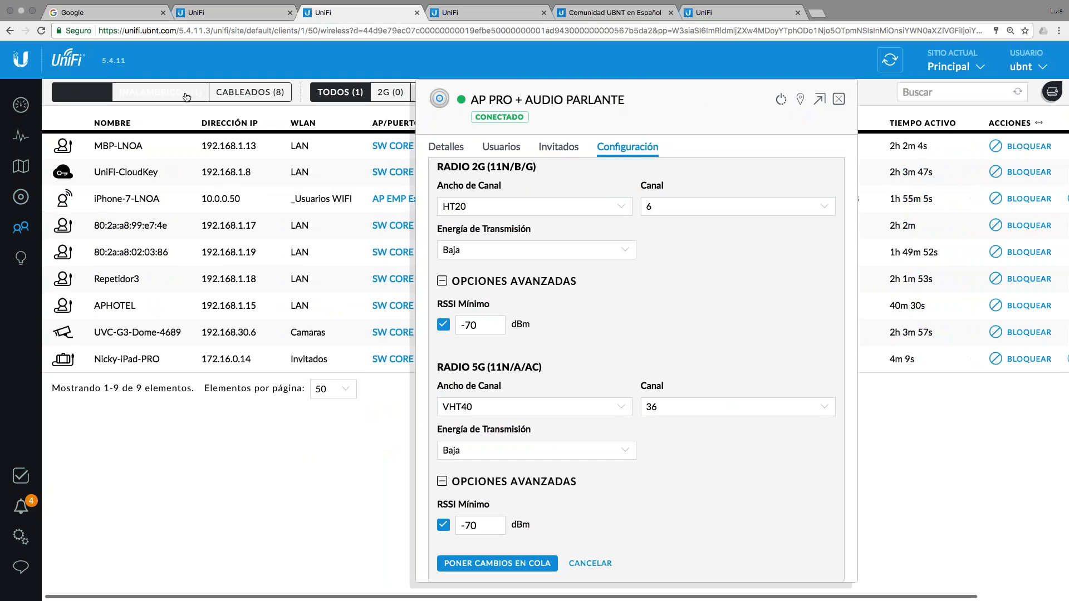
pyautogui.moveTo(600, 99); pyautogui.dragTo(926, 114)
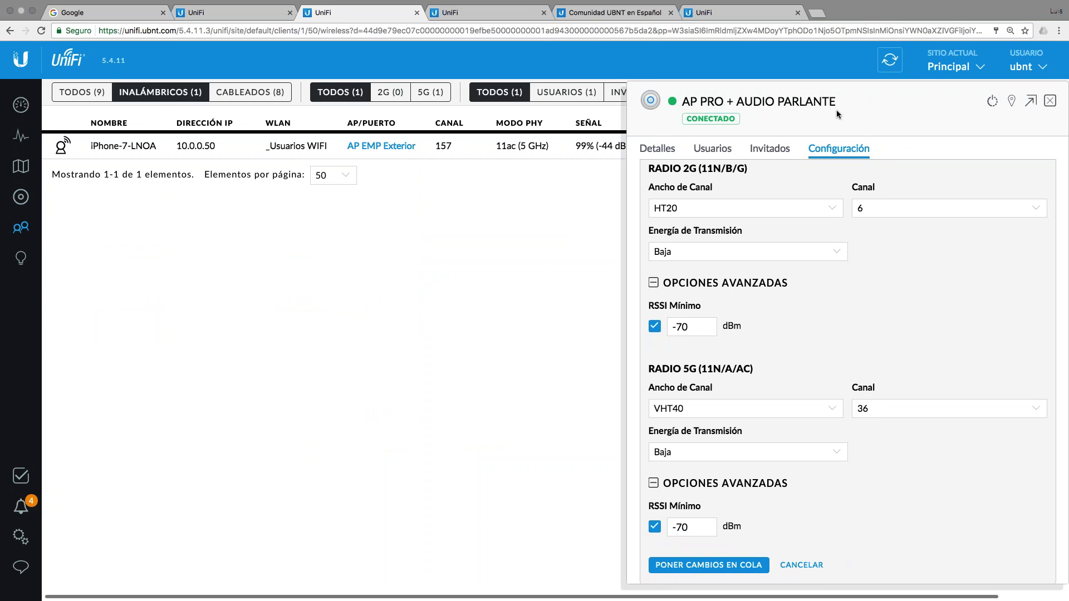
pyautogui.moveTo(836, 110); pyautogui.dragTo(848, 109)
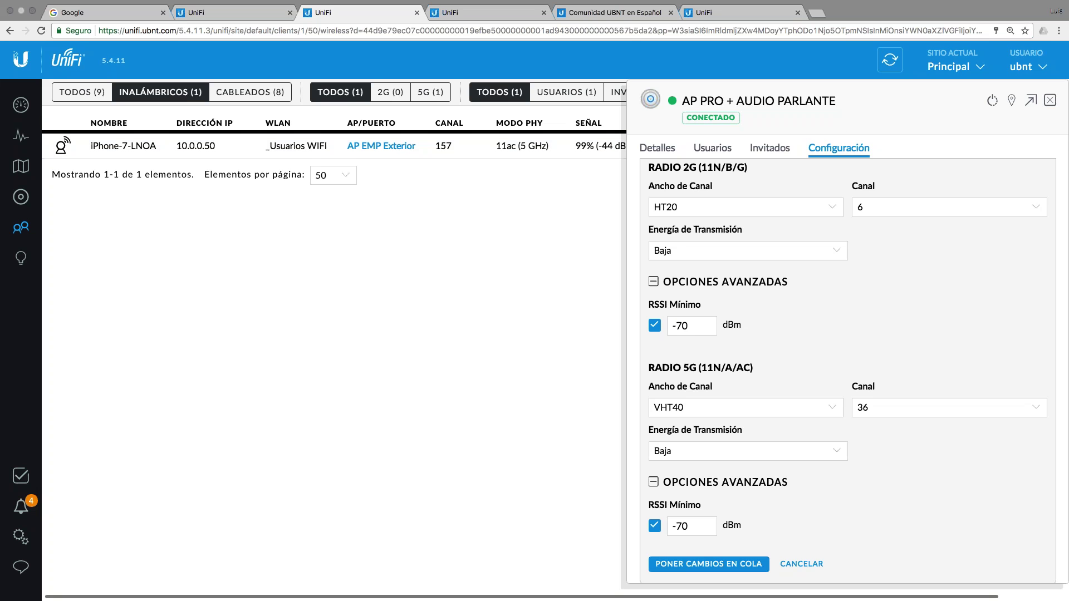
pyautogui.moveTo(880, 105); pyautogui.dragTo(623, 68)
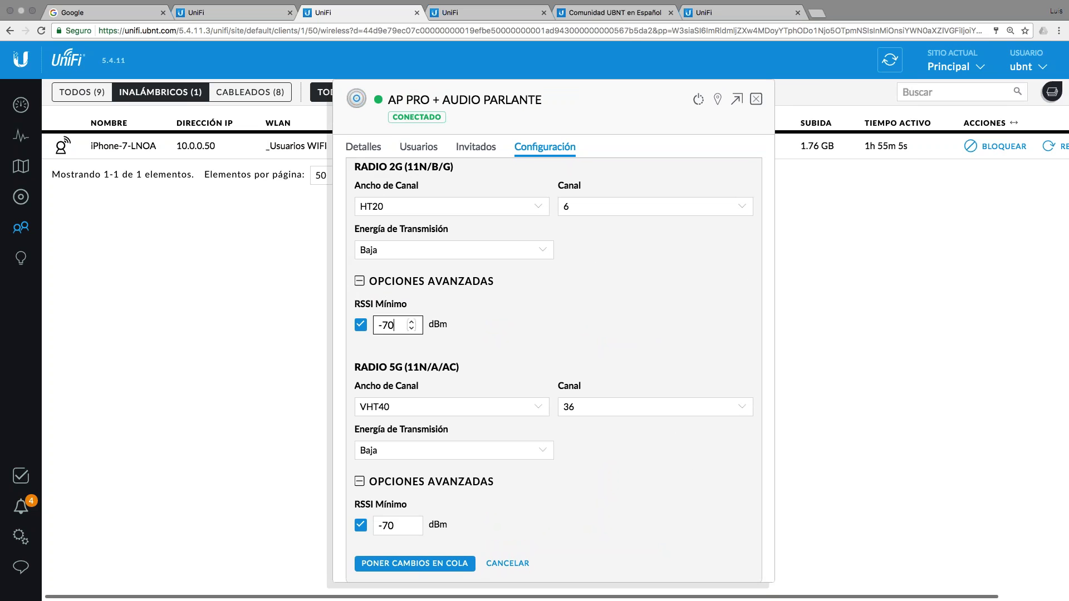
# Change minimum RSSI to -73 dBm on both the 2G and 5G radios.
pyautogui.press('BackSpace')
pyautogui.write('3')
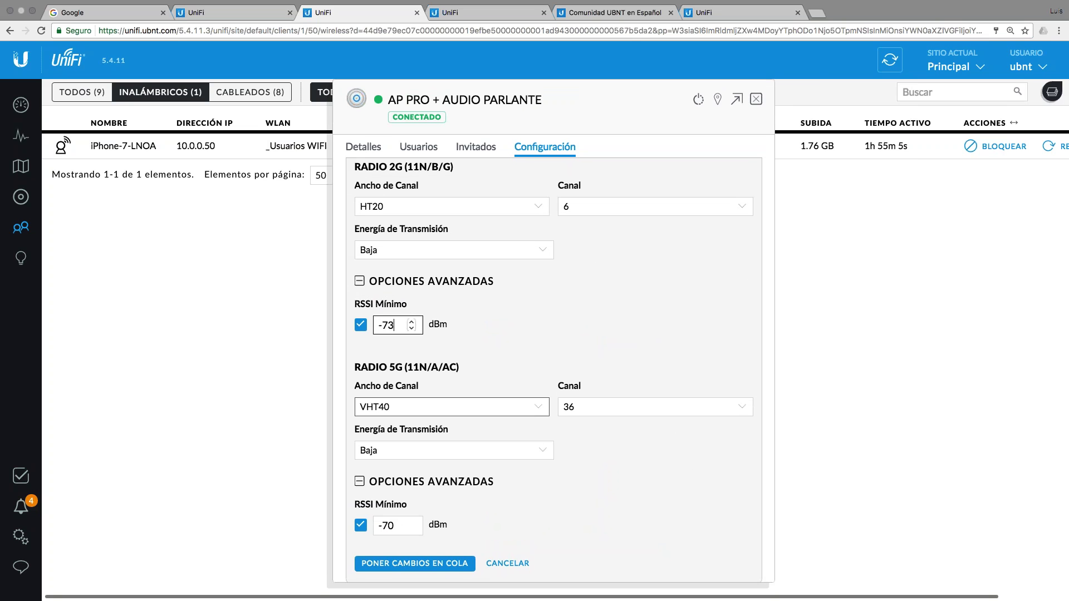
pyautogui.click(397, 527)
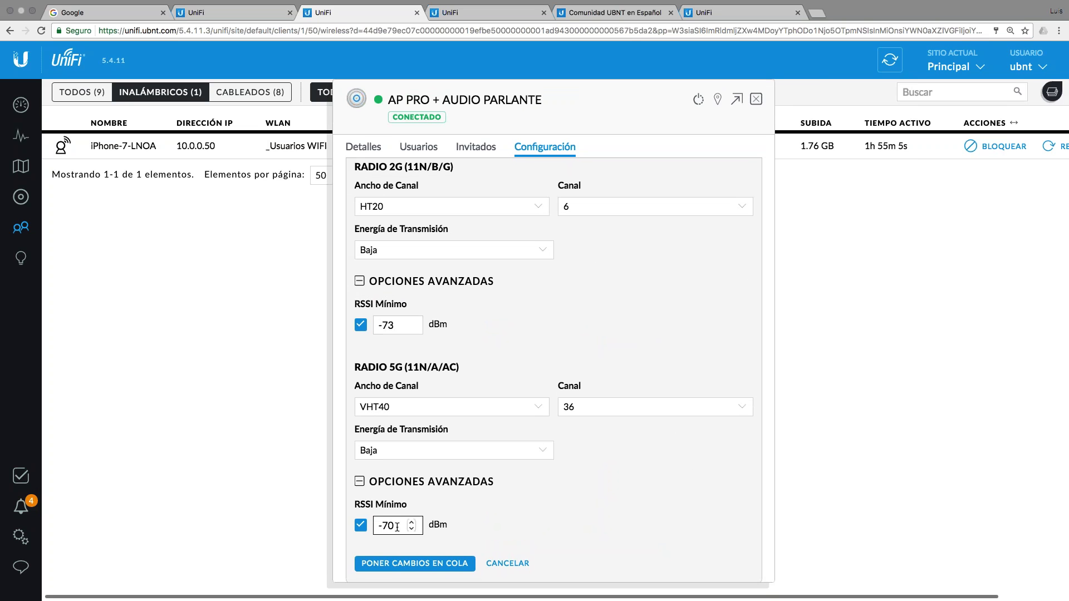
pyautogui.press('BackSpace')
pyautogui.write('3')
# Set transmit power to Personalizada: 8 dBm on 2G and 11 dBm on 5G.
pyautogui.click(442, 250)
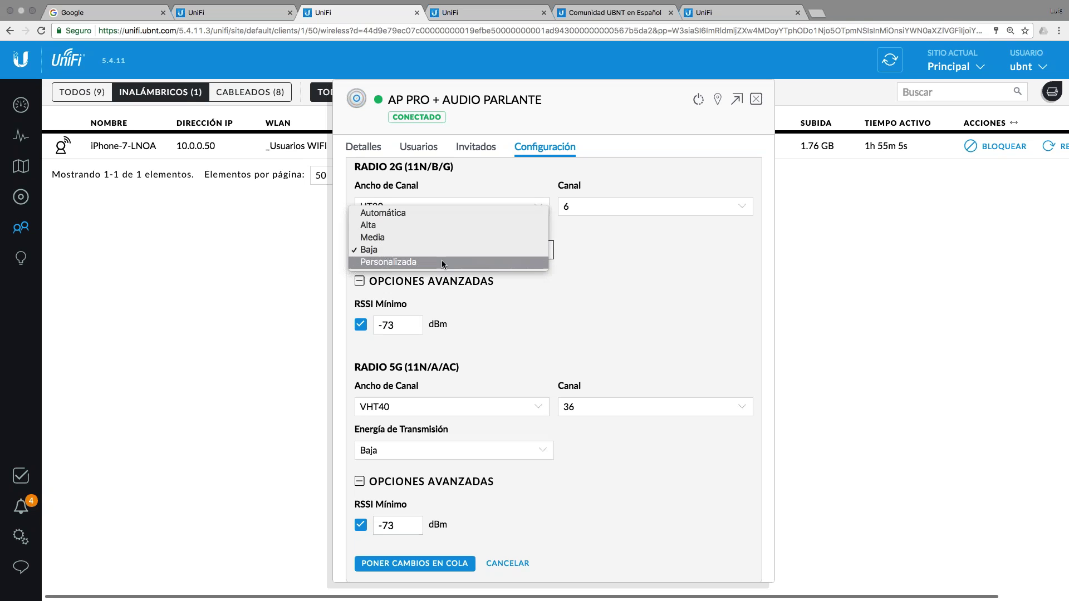
pyautogui.click(442, 259)
pyautogui.click(435, 450)
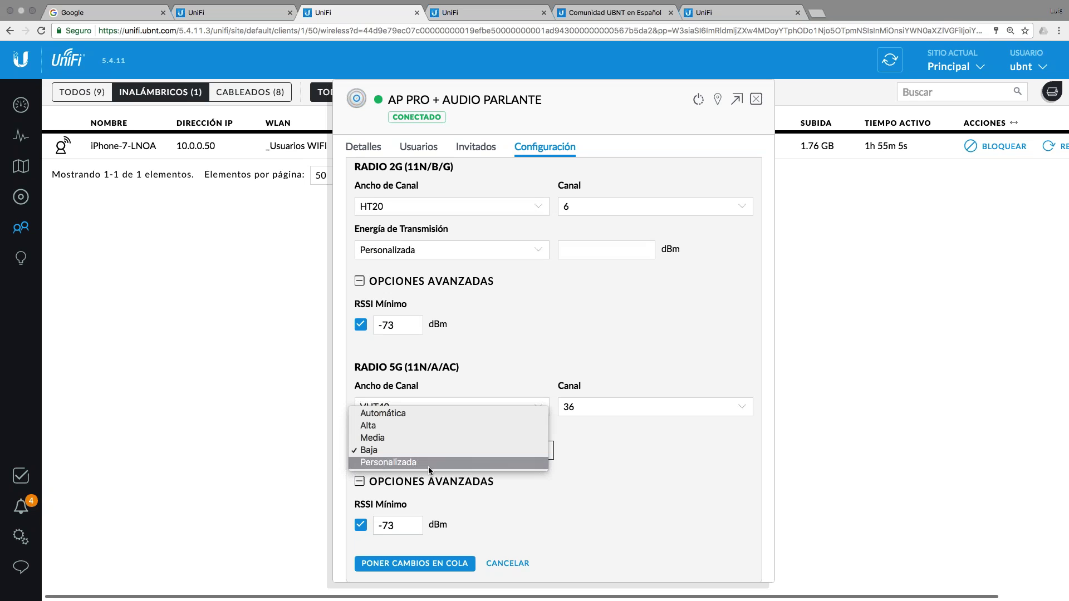
pyautogui.click(435, 462)
pyautogui.click(616, 250)
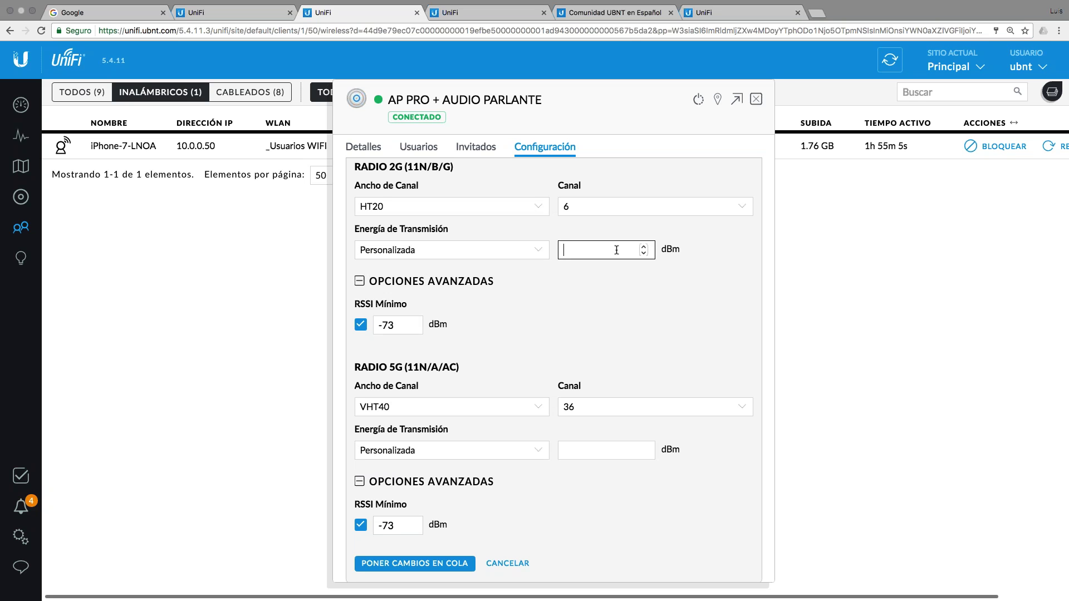
pyautogui.write('8')
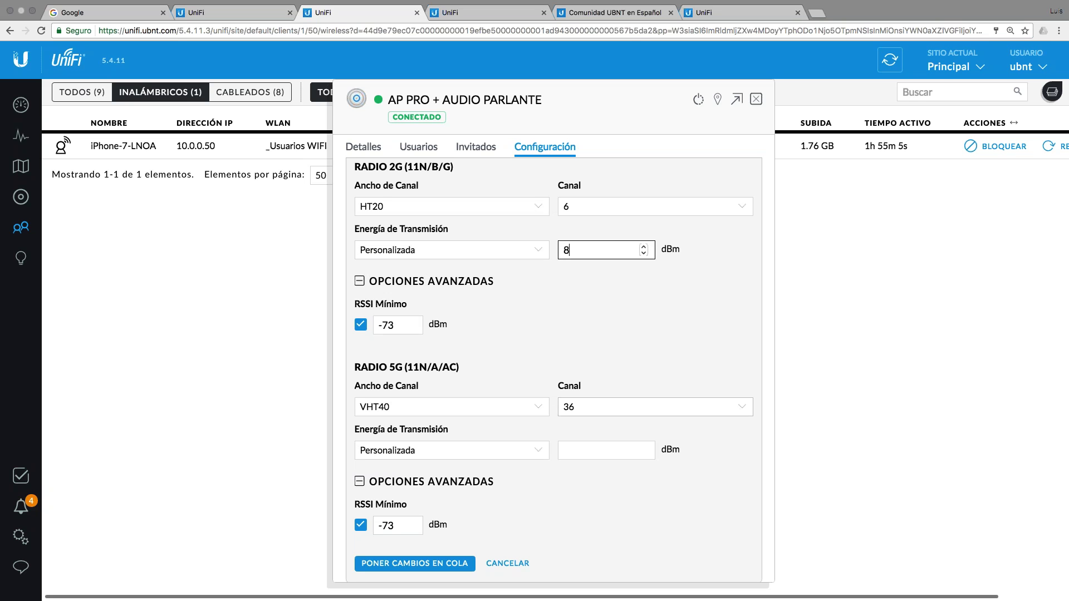
pyautogui.click(595, 449)
pyautogui.write('11')
pyautogui.click(595, 450)
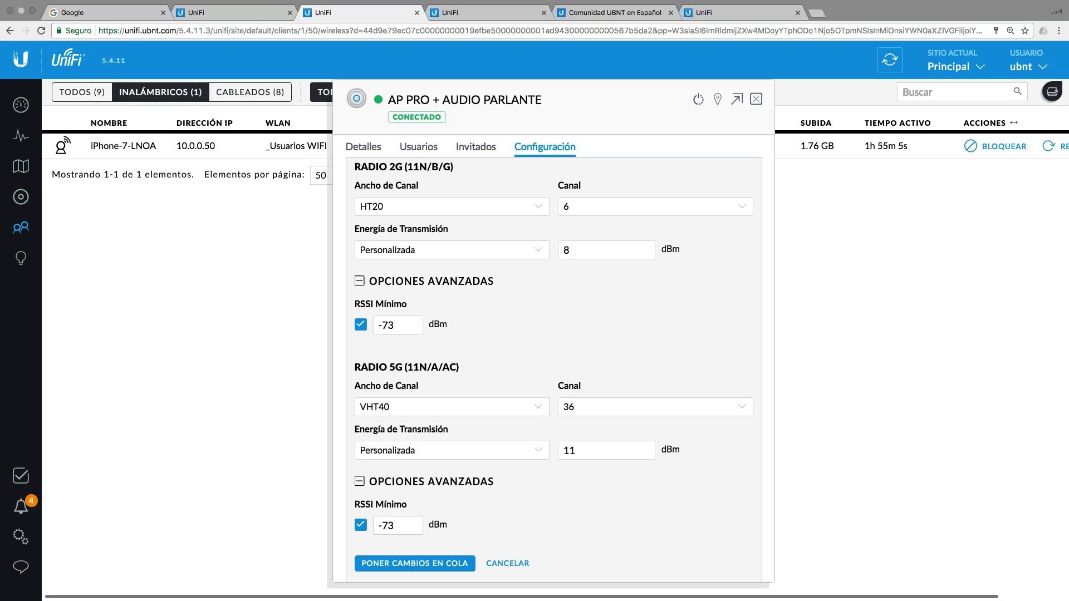
# Set the 2G minimum RSSI back to -70 dBm, then queue and apply the changes.
pyautogui.click(398, 327)
pyautogui.press('BackSpace')
pyautogui.write('0')
pyautogui.click(408, 564)
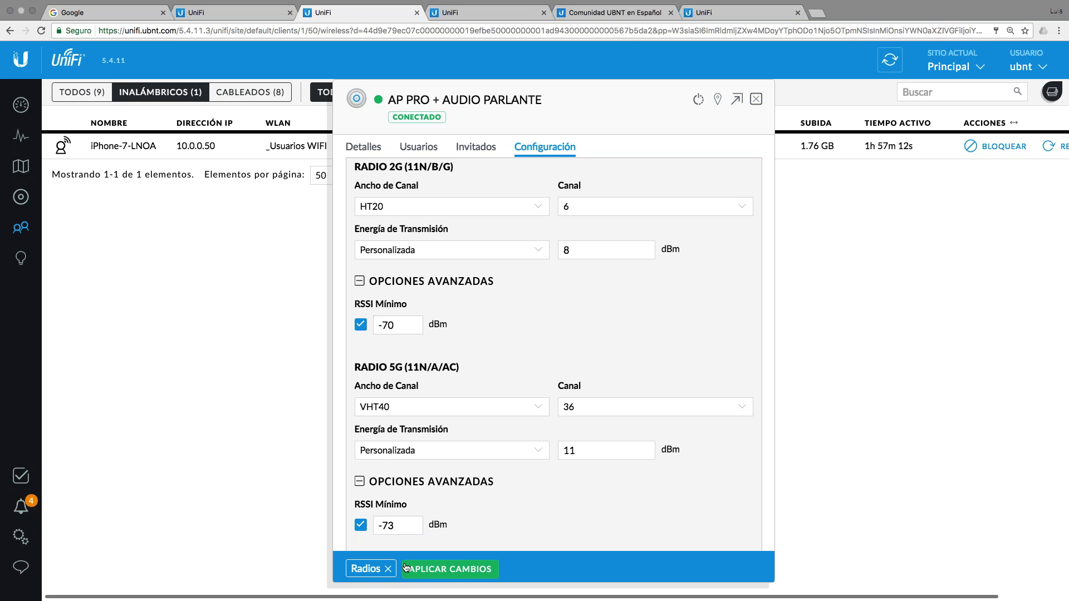
pyautogui.click(432, 575)
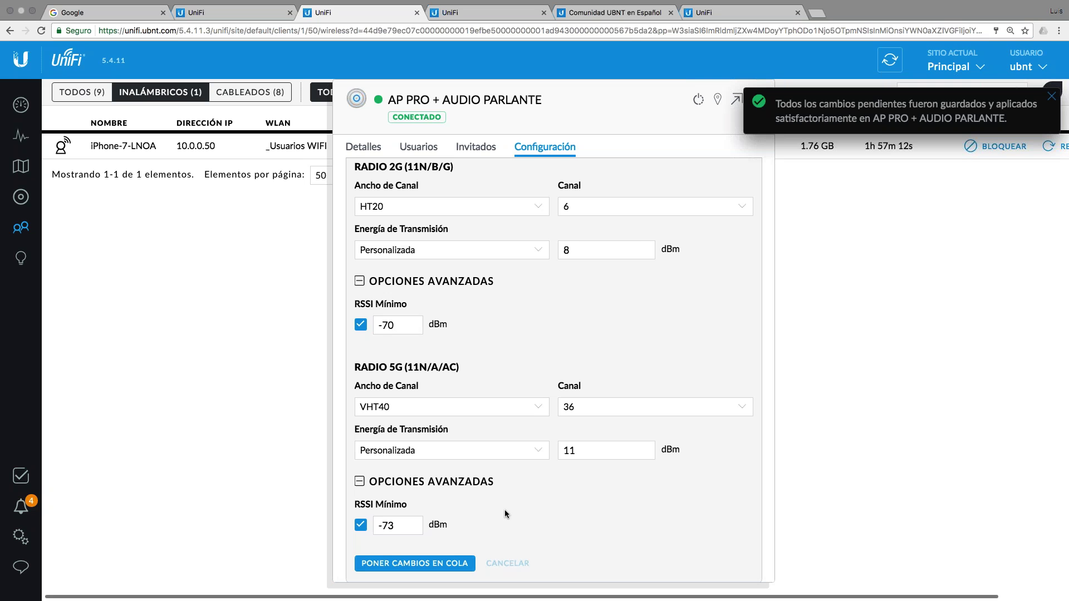
pyautogui.click(1050, 98)
# Enable group configuration in Devices and start editing all three APs together.
pyautogui.click(755, 98)
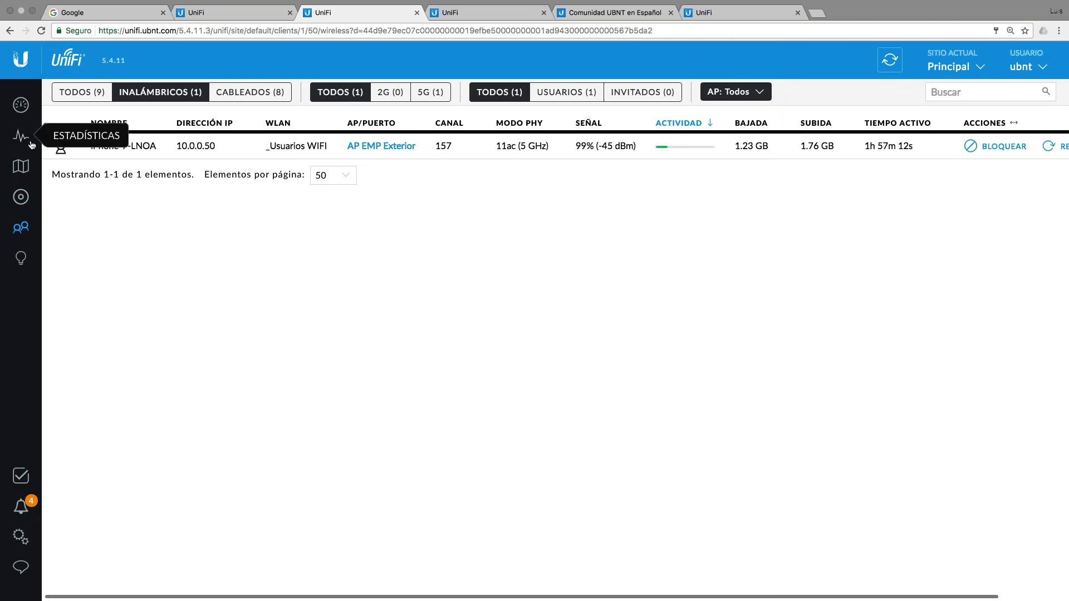
pyautogui.click(21, 197)
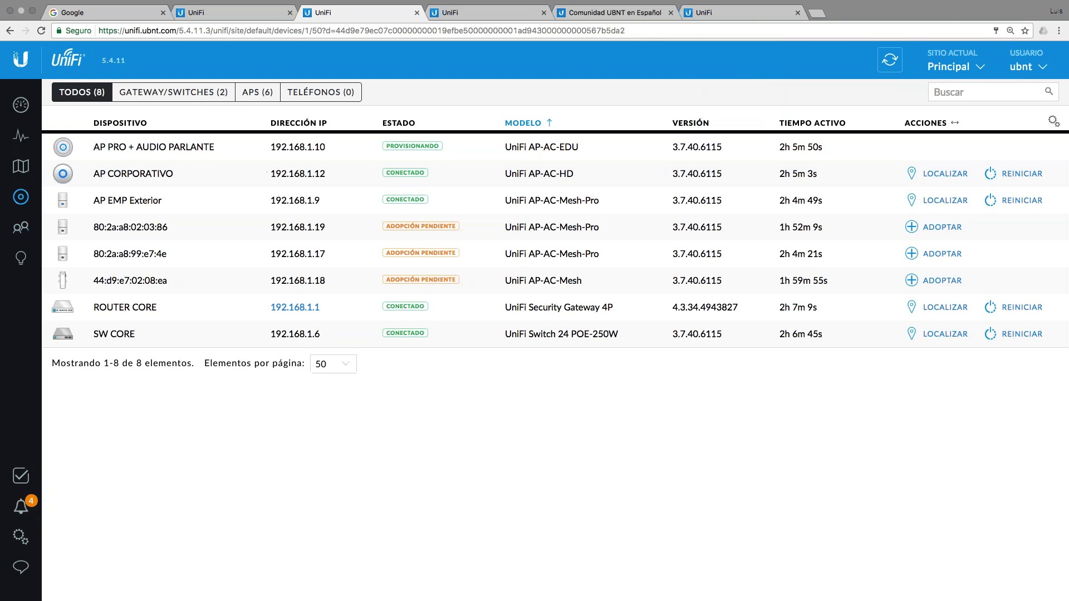
pyautogui.click(1054, 122)
pyautogui.click(906, 123)
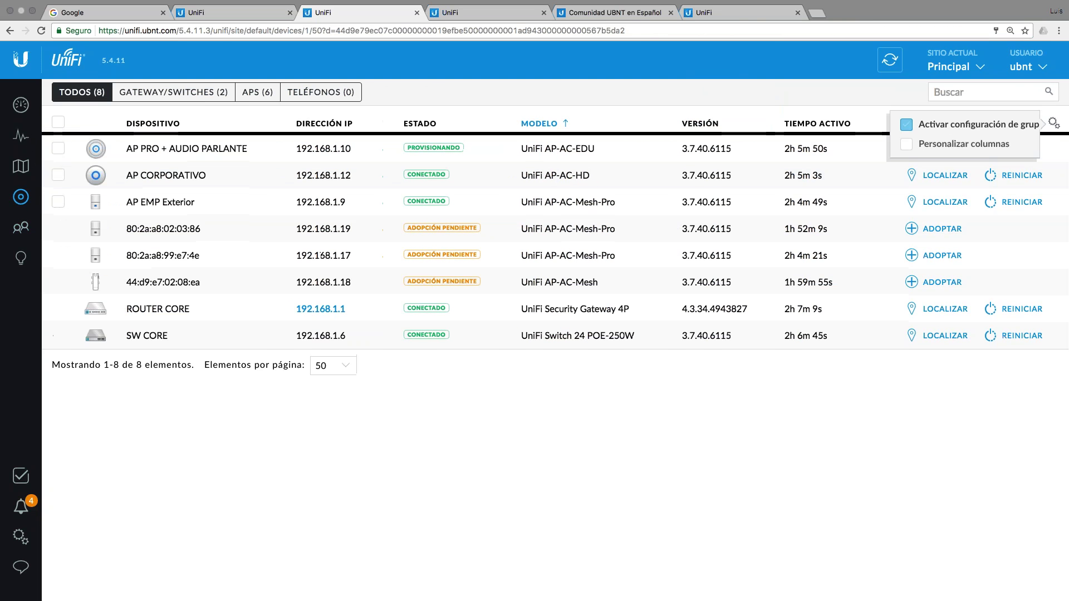
pyautogui.click(58, 122)
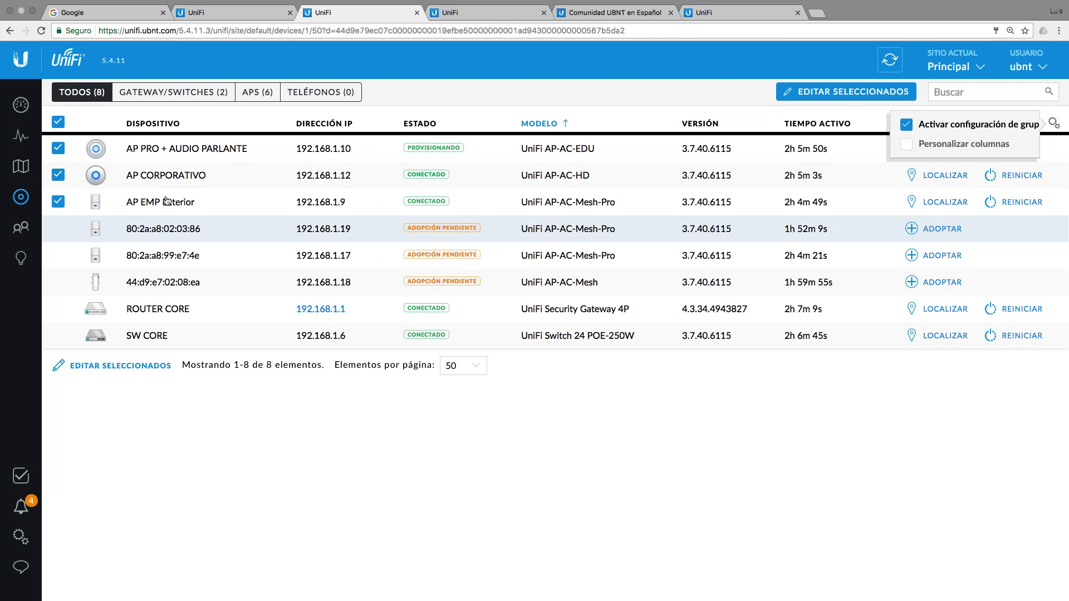
pyautogui.click(823, 95)
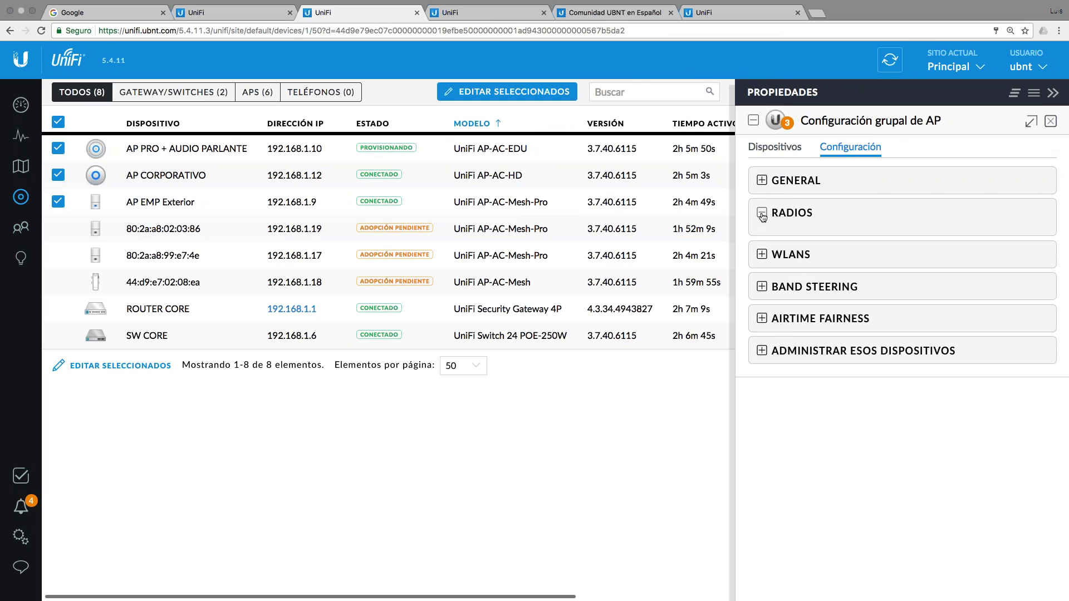
# Set the group 2G transmit power to Personalizada, then show Keynote's 'Diseño Mesh' slide.
pyautogui.click(793, 212)
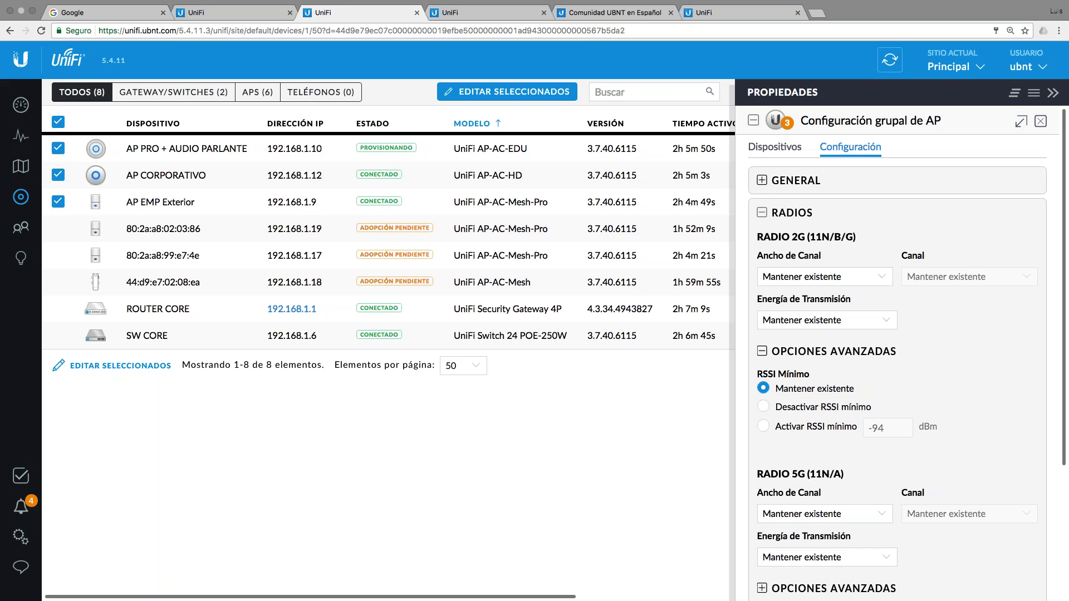
pyautogui.scroll(-5, 897, 361)
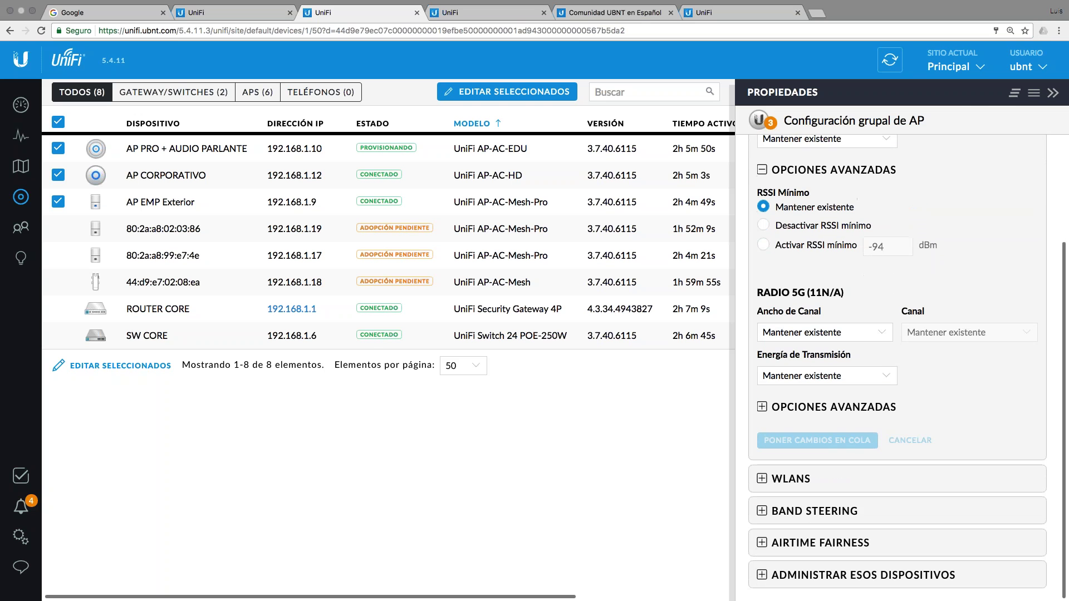
pyautogui.scroll(3, 897, 362)
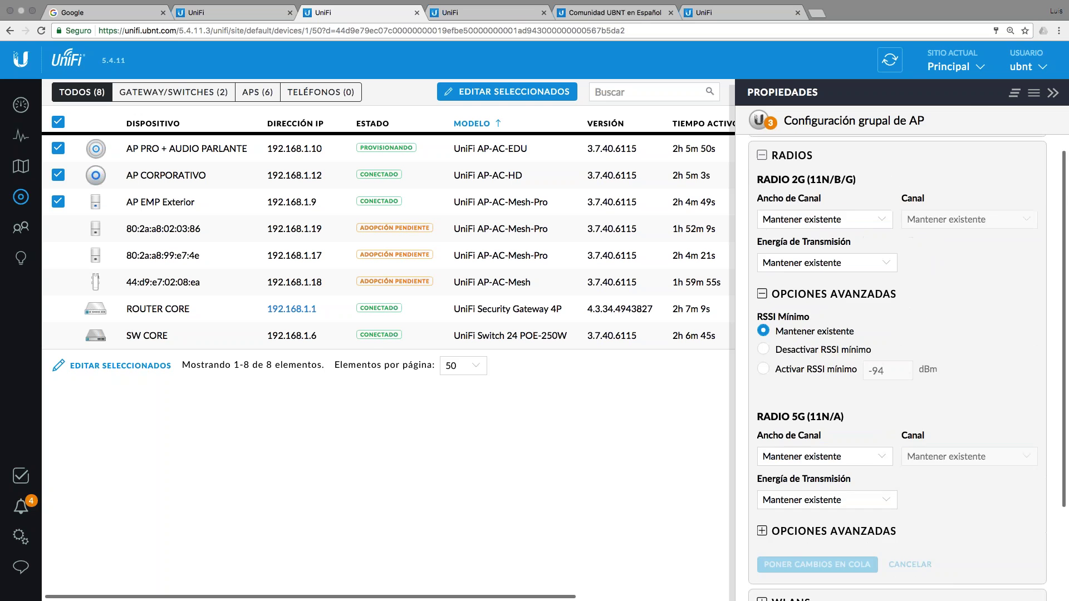
pyautogui.click(835, 262)
pyautogui.click(829, 329)
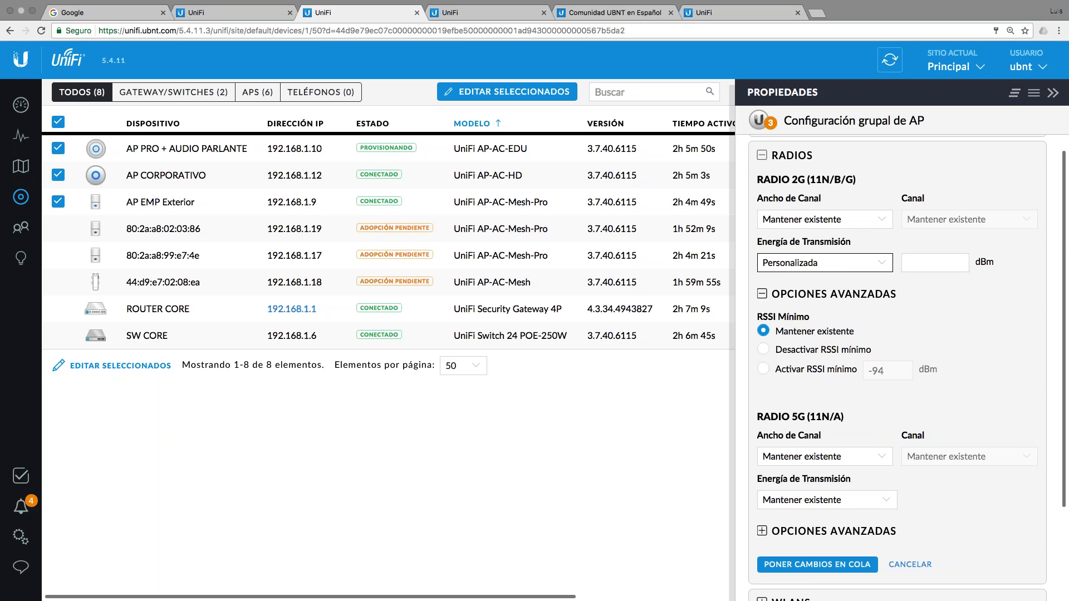
pyautogui.hotkey('ctrl', 'Left')
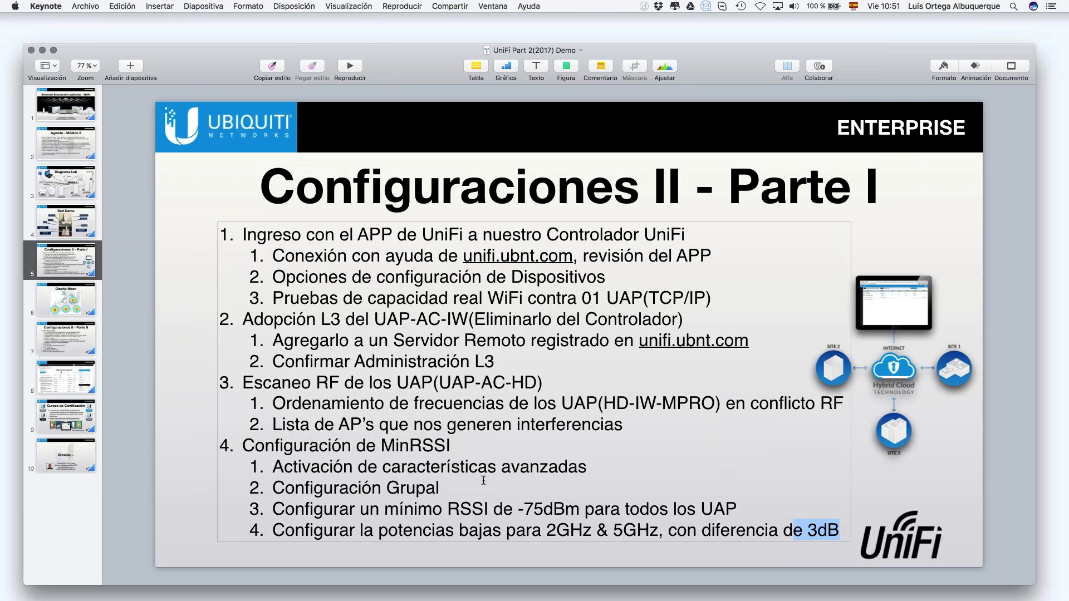
pyautogui.click(74, 312)
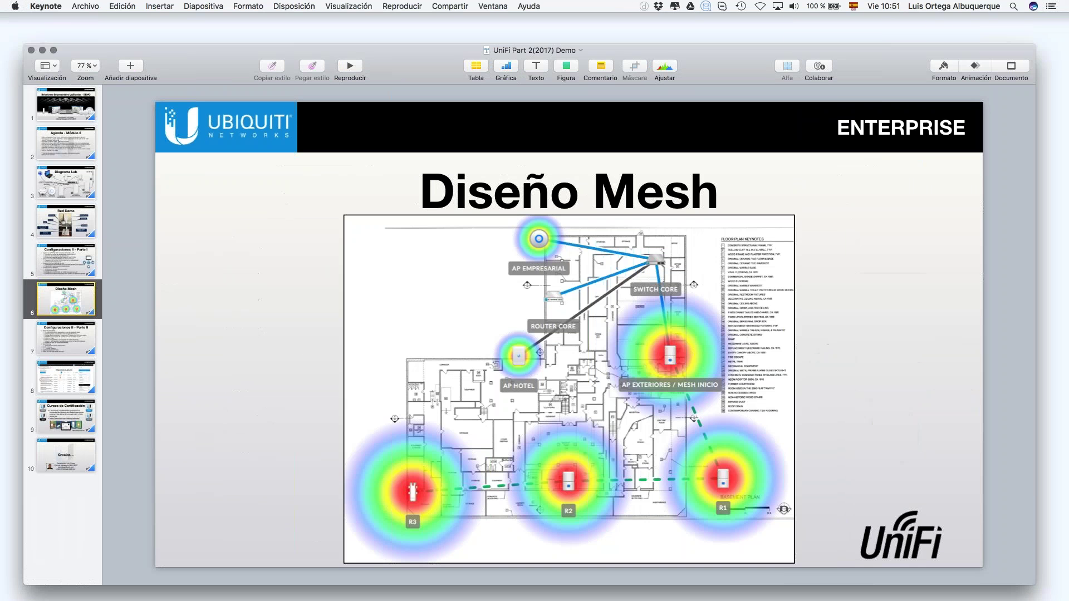
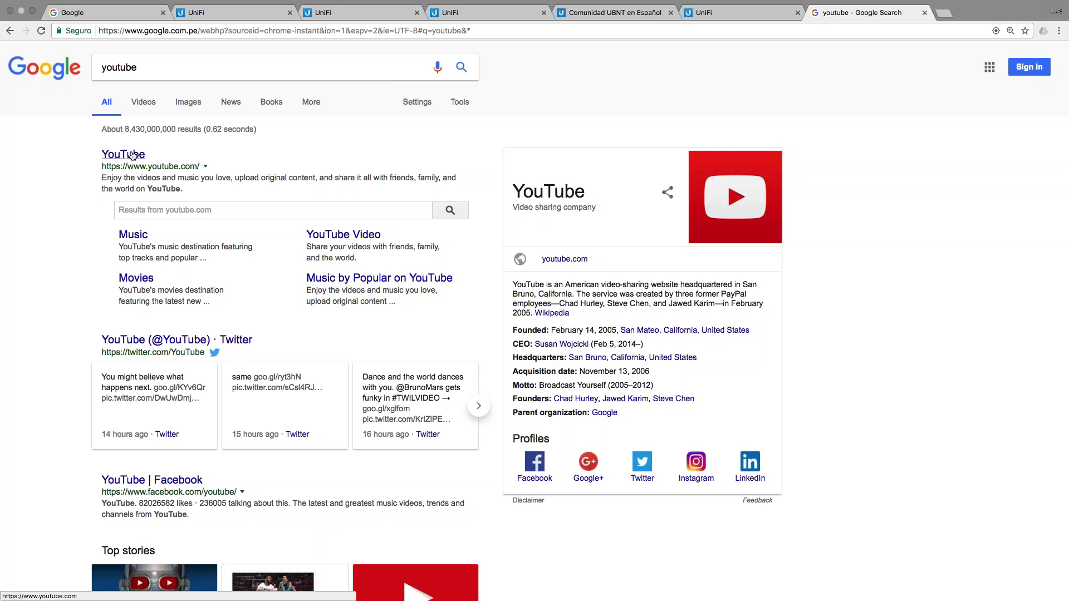
# Go to YouTube and search for the trainer's name, browsing the results.
pyautogui.click(123, 154)
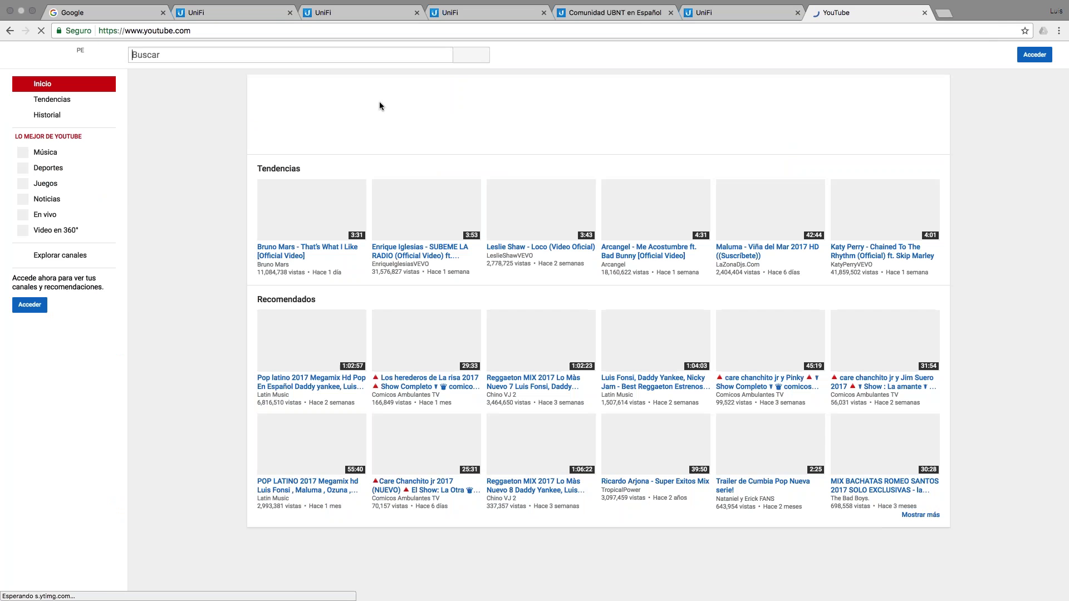
pyautogui.click(186, 54)
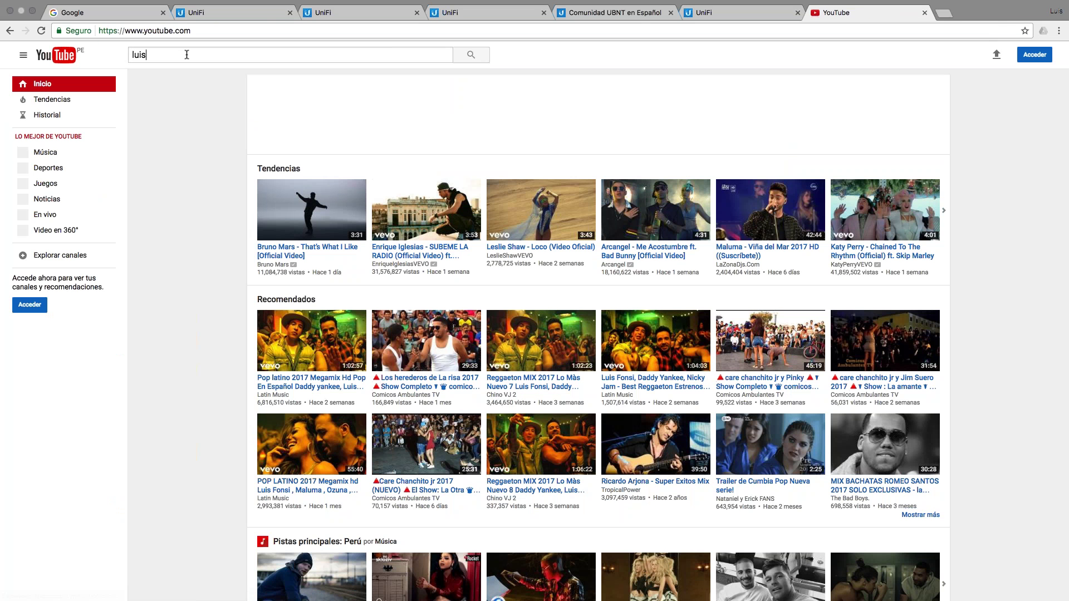
pyautogui.press('Return')
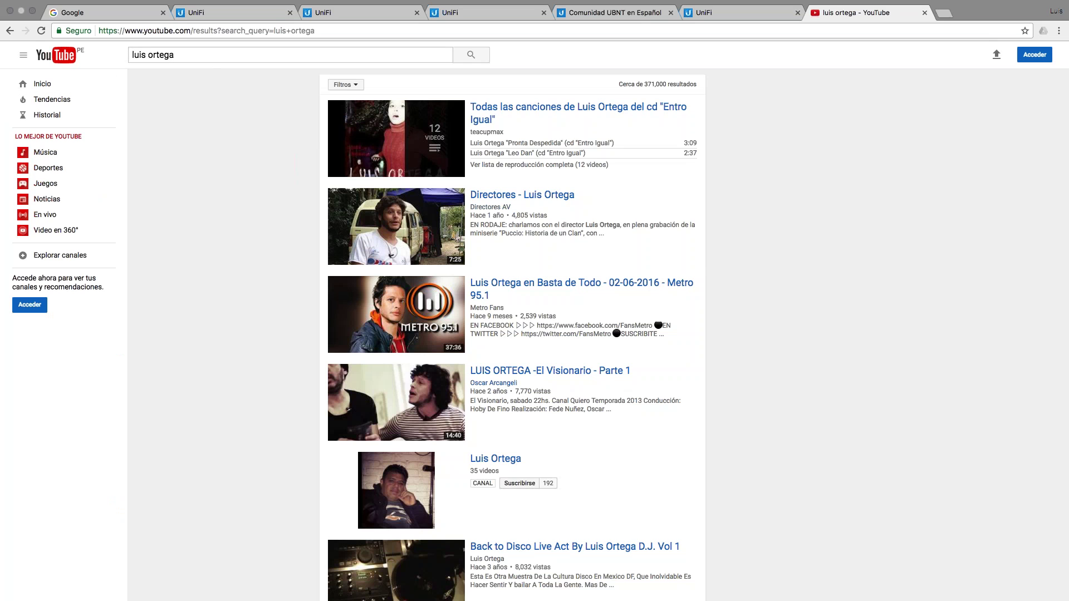
pyautogui.scroll(-12, 534, 390)
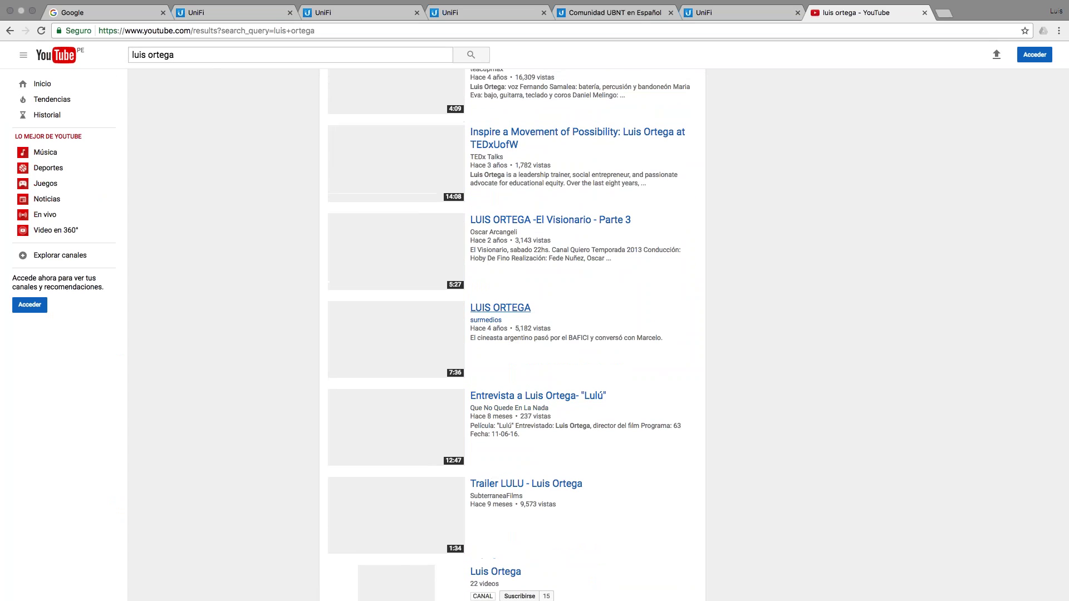
pyautogui.scroll(-5, 573, 437)
pyautogui.scroll(20, 574, 437)
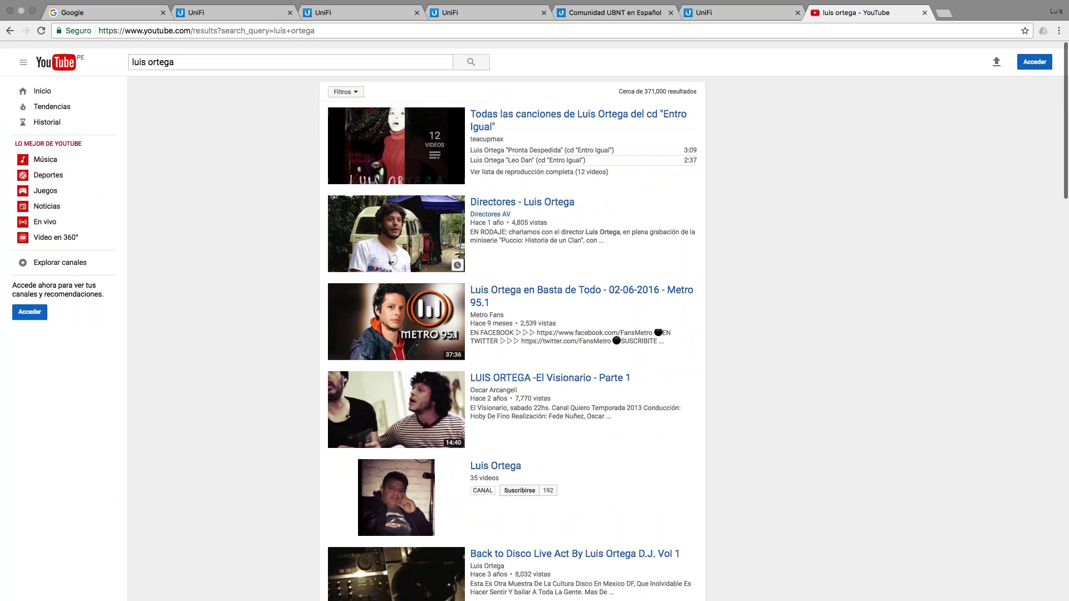
# Add 'ubnt' to the search, open the trainer's UniFi channel and list its uploaded videos.
pyautogui.click(209, 53)
pyautogui.write('ubnt')
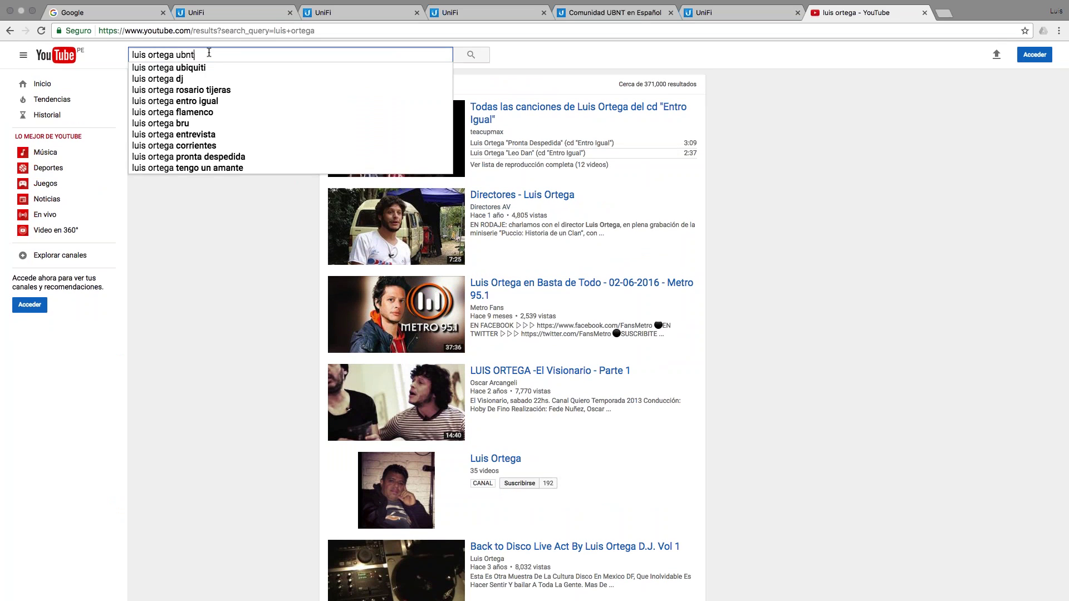
pyautogui.press('Return')
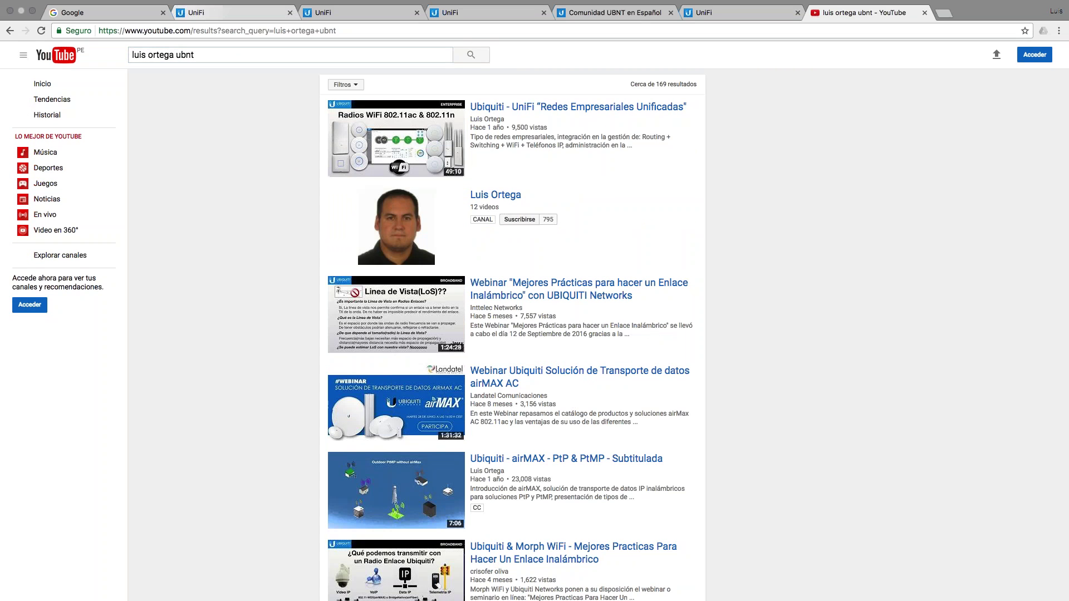
pyautogui.click(501, 195)
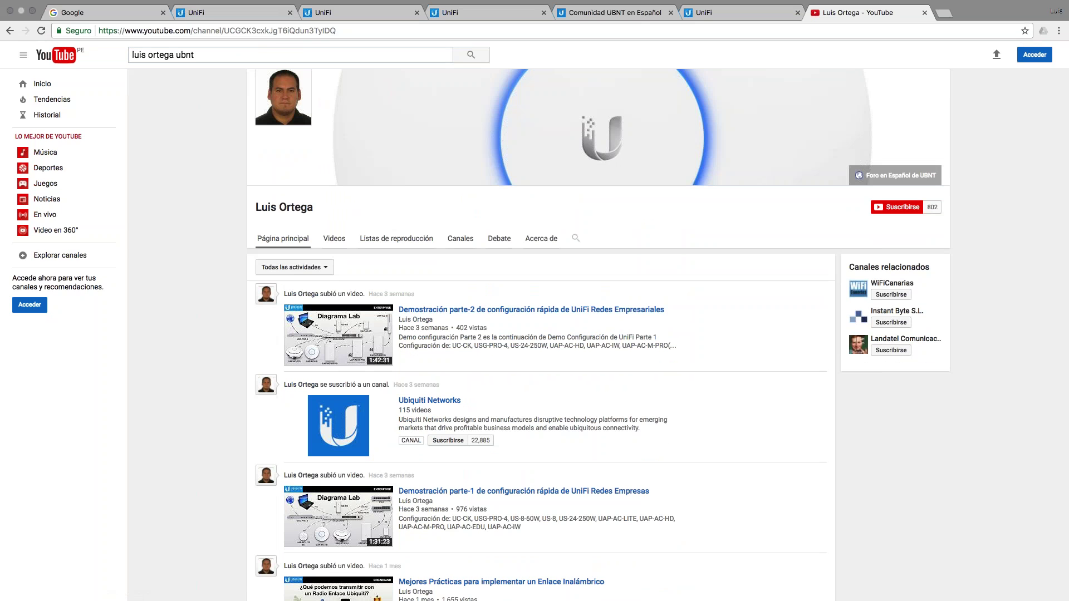
pyautogui.click(334, 238)
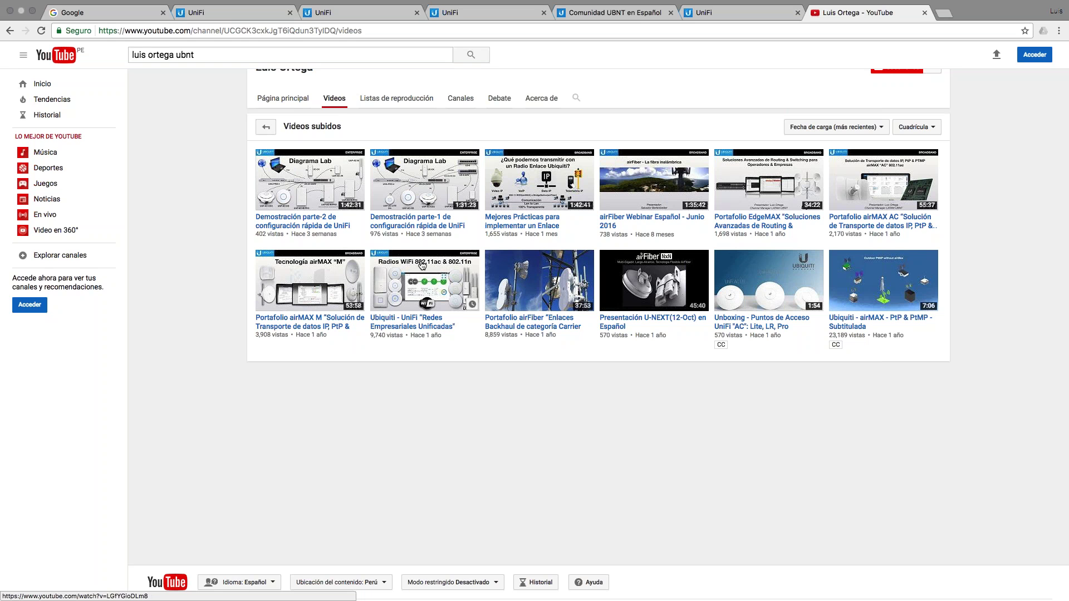
# Return to the 5.4.11 device list, close the AP group Propiedades panel and deselect all devices.
pyautogui.click(484, 10)
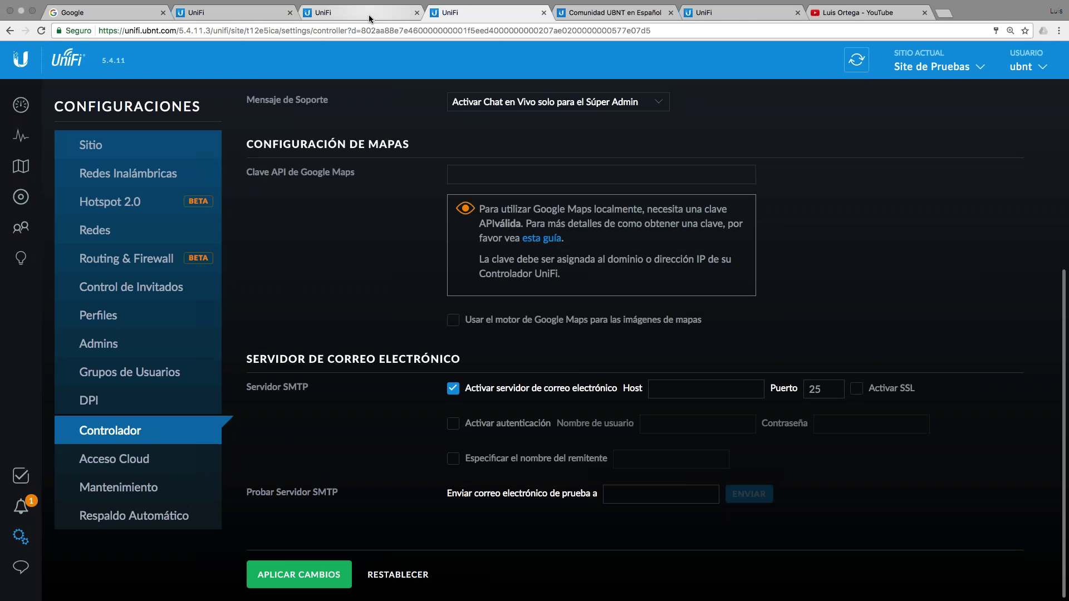
pyautogui.click(370, 17)
pyautogui.click(254, 12)
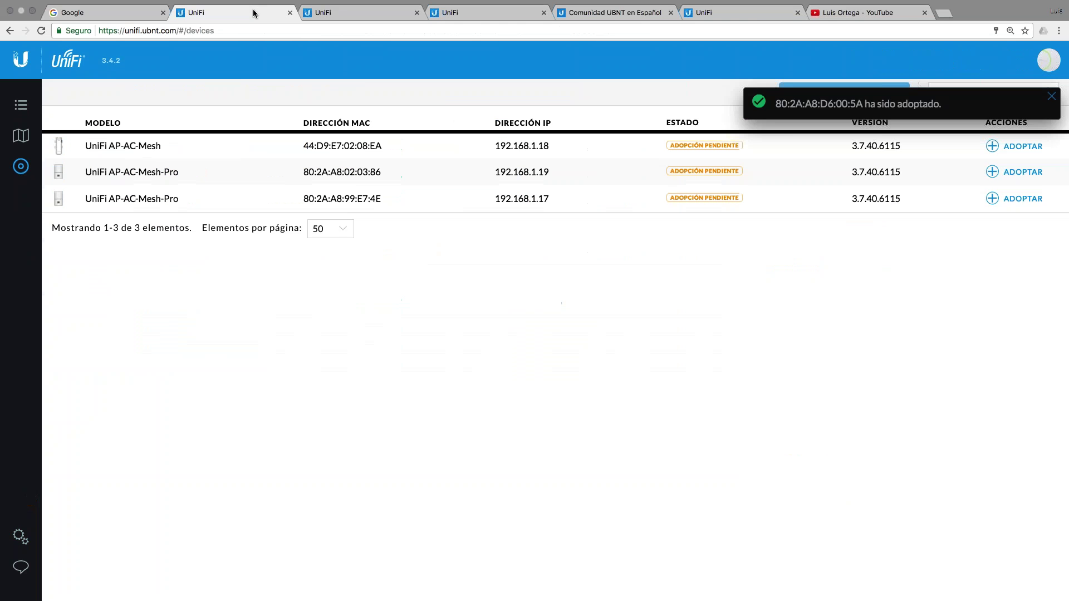
pyautogui.click(365, 17)
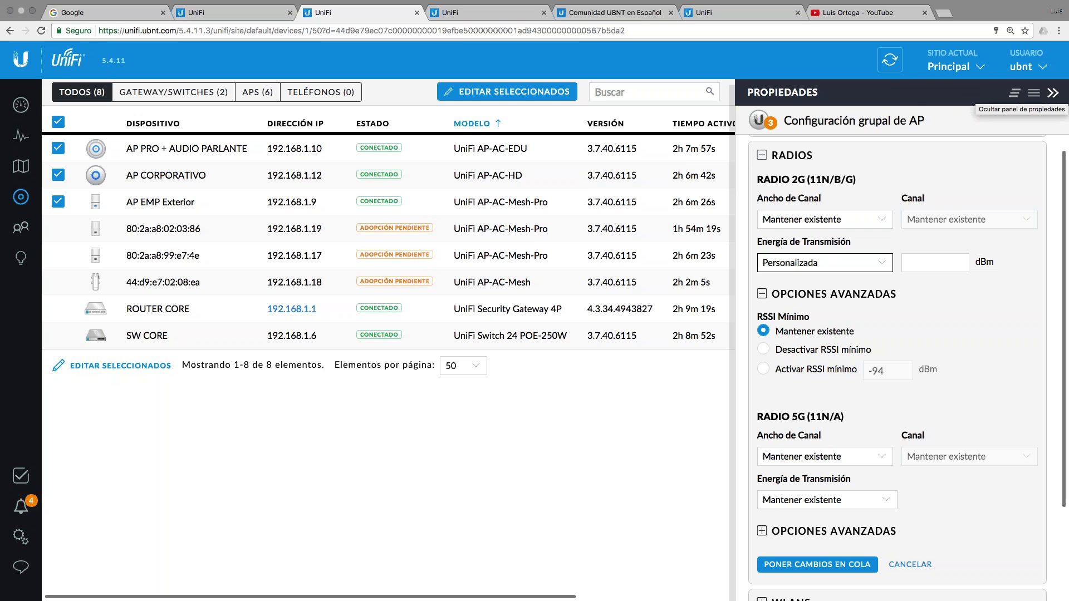
pyautogui.click(1052, 93)
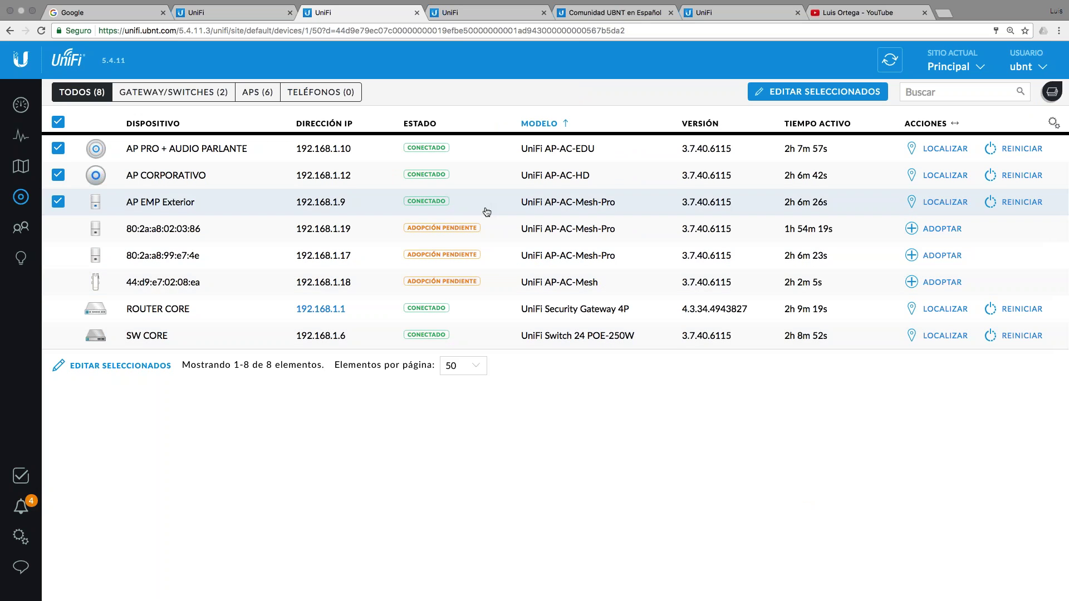
pyautogui.click(58, 122)
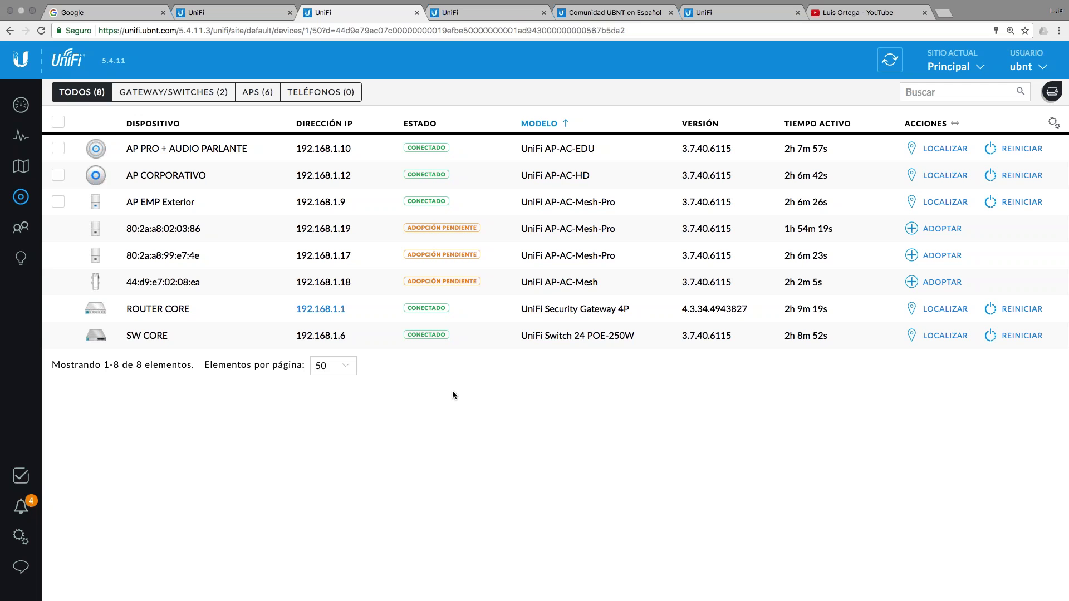
# Show the Diseño Mesh coverage slide in Keynote, then return to the UniFi controller.
pyautogui.hotkey('ctrl', 'Left')
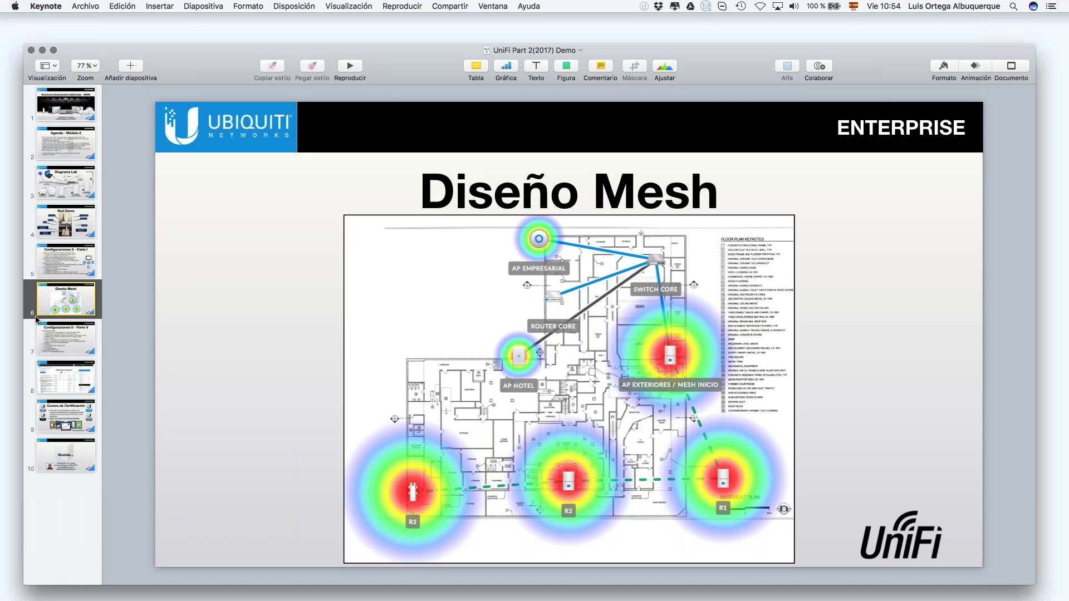
pyautogui.hotkey('ctrl', 'Right')
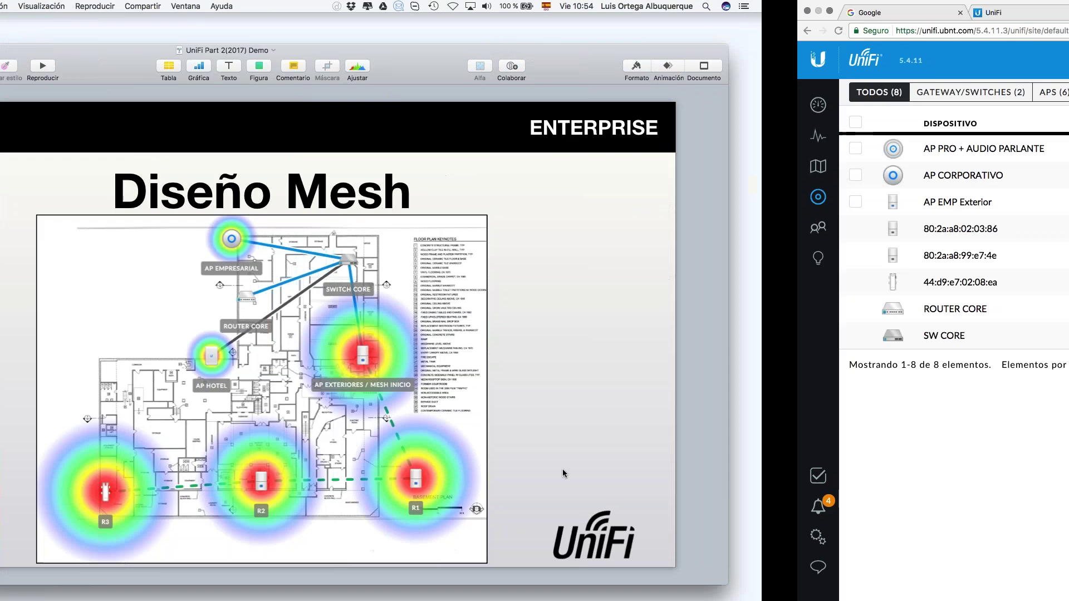
# On the PLANO1 map, place AP CORPORATIVO in the central DORMITORIO and AP PRO + AUDIO PARLANTE lower right.
pyautogui.click(20, 167)
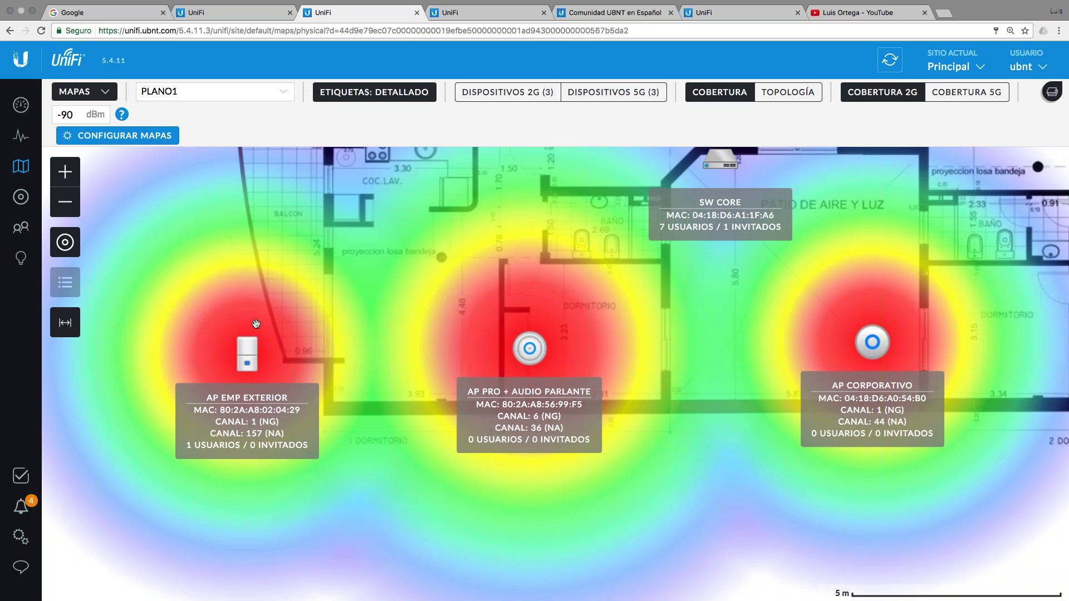
pyautogui.moveTo(529, 349); pyautogui.dragTo(541, 349)
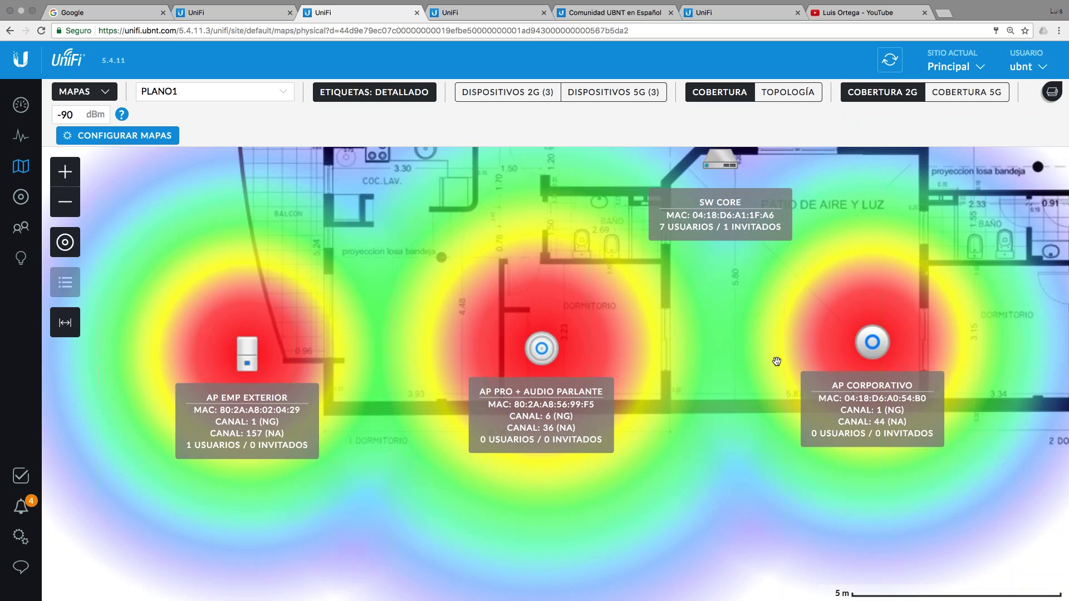
pyautogui.moveTo(871, 343); pyautogui.dragTo(477, 448)
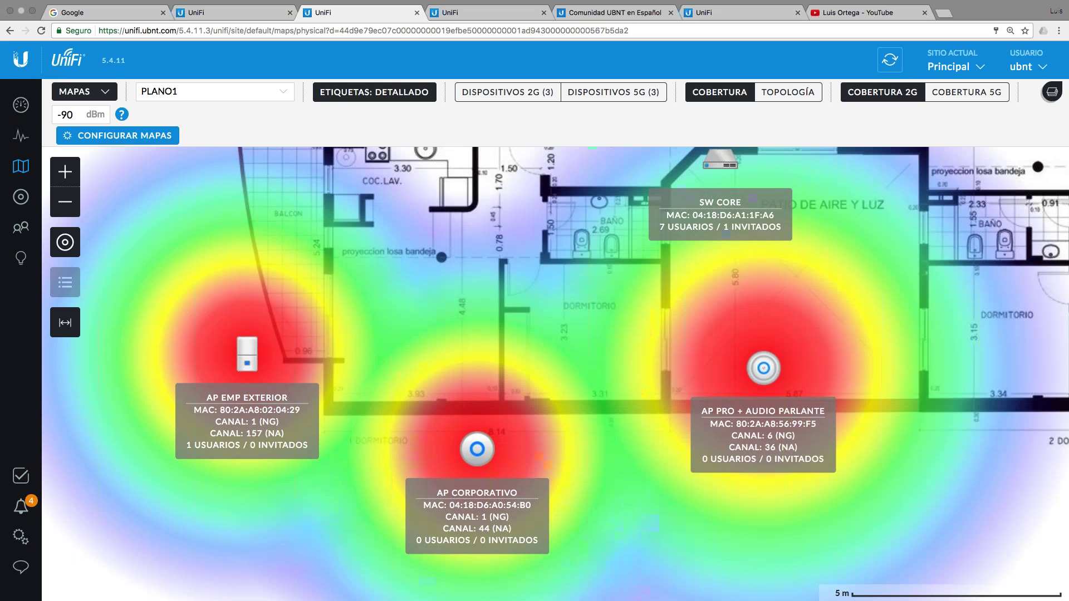
pyautogui.moveTo(477, 449); pyautogui.dragTo(508, 355)
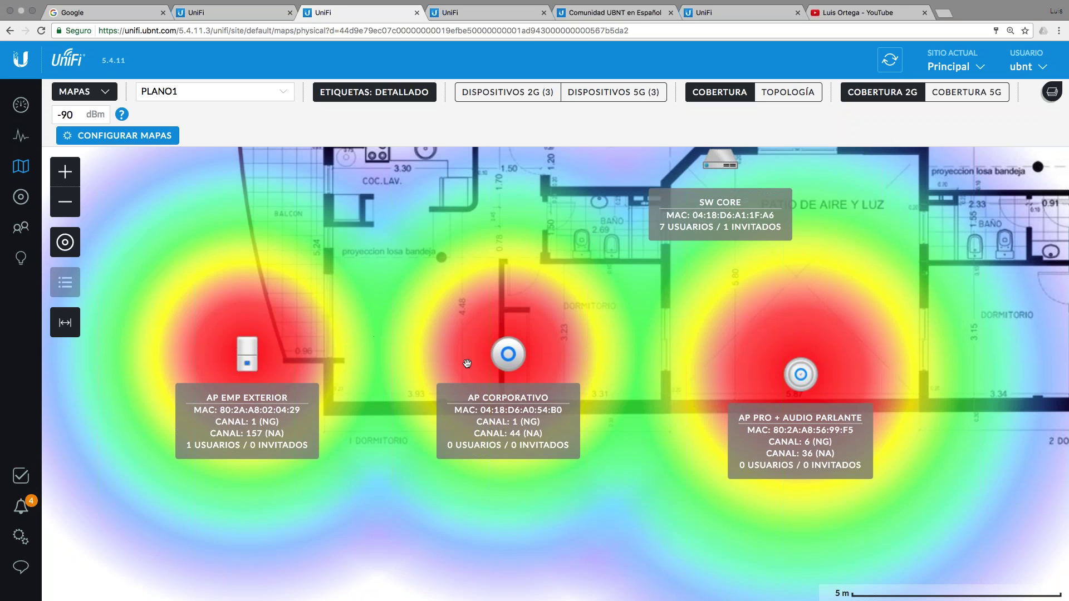
pyautogui.moveTo(800, 374); pyautogui.dragTo(875, 535)
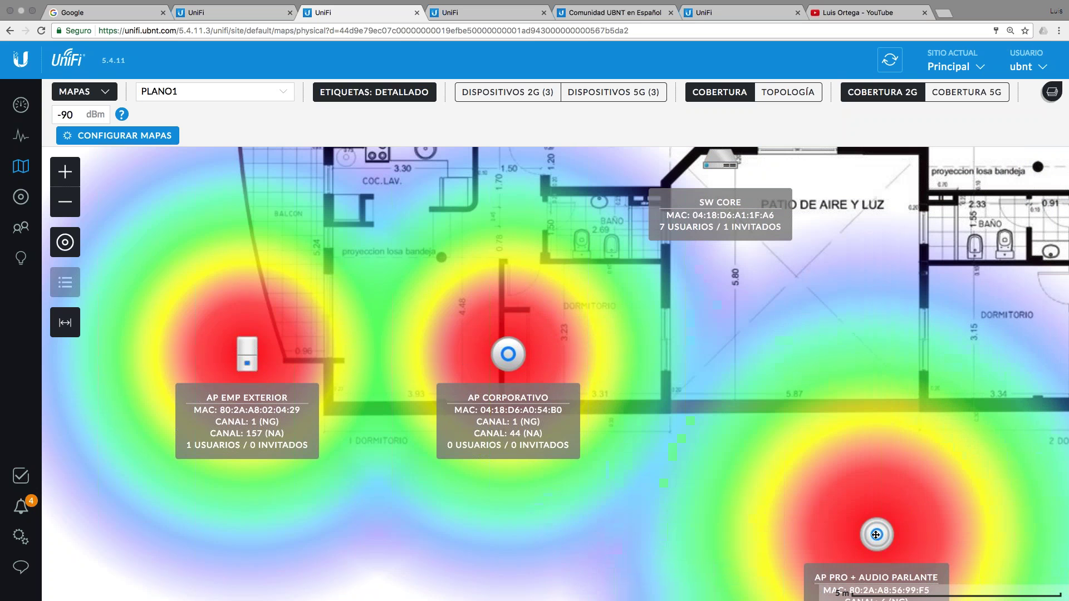
pyautogui.moveTo(508, 354); pyautogui.dragTo(942, 267)
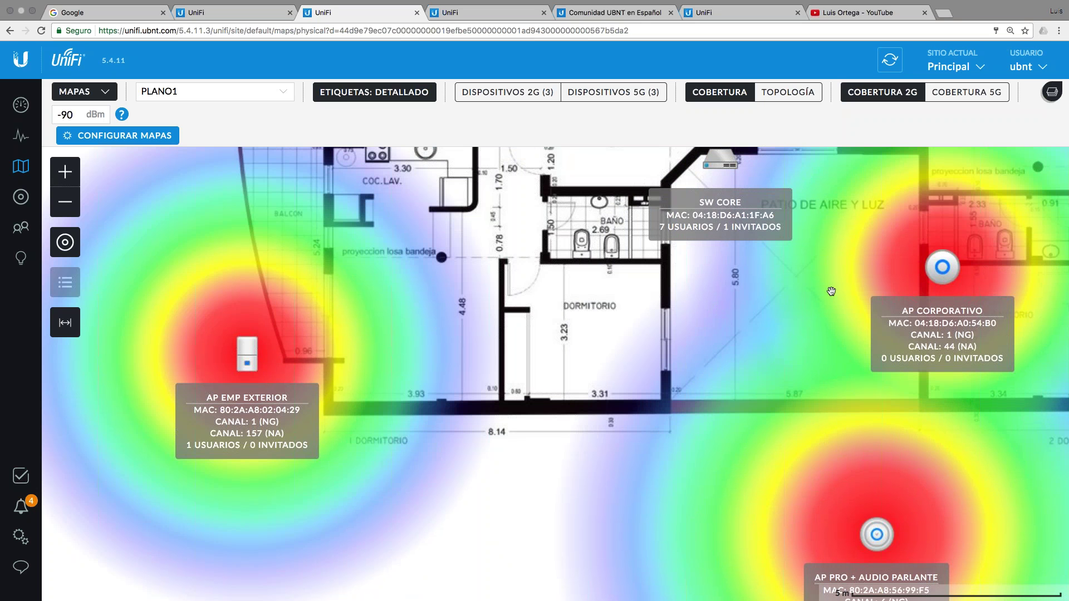
pyautogui.moveTo(941, 267); pyautogui.dragTo(600, 355)
pyautogui.moveTo(877, 535); pyautogui.dragTo(930, 337)
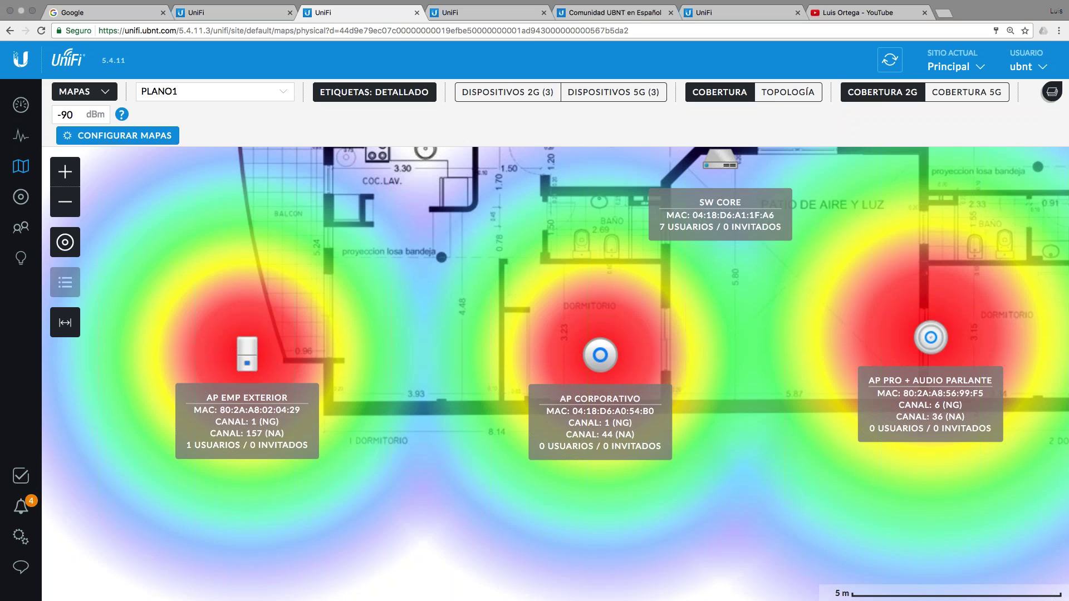
# Shift AP CORPORATIVO slightly left and pan the floor plan to show more of the top.
pyautogui.moveTo(597, 356); pyautogui.dragTo(570, 344)
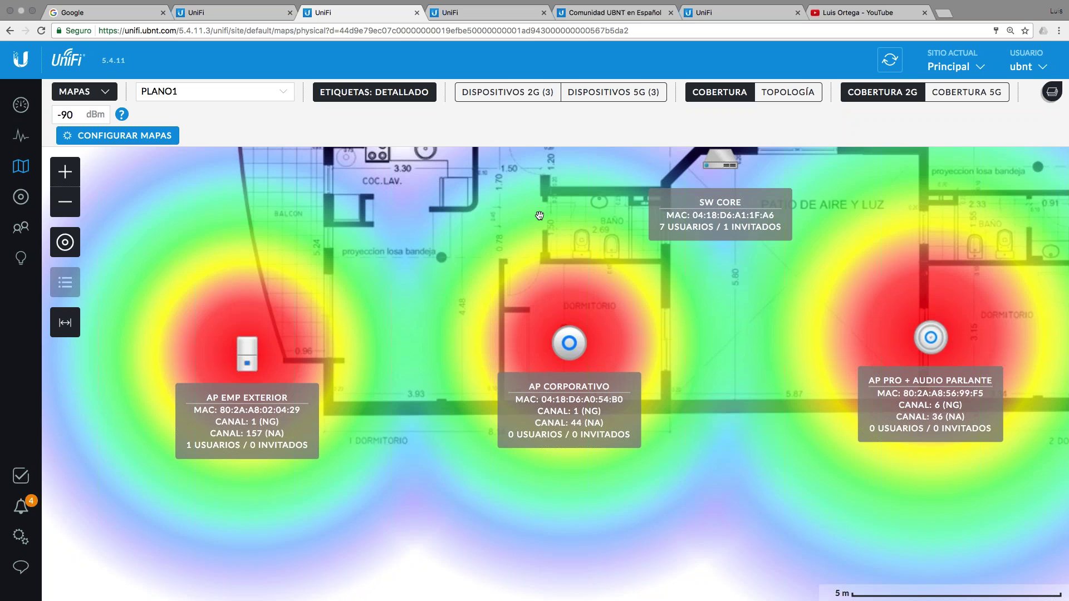
pyautogui.moveTo(540, 215); pyautogui.dragTo(536, 261)
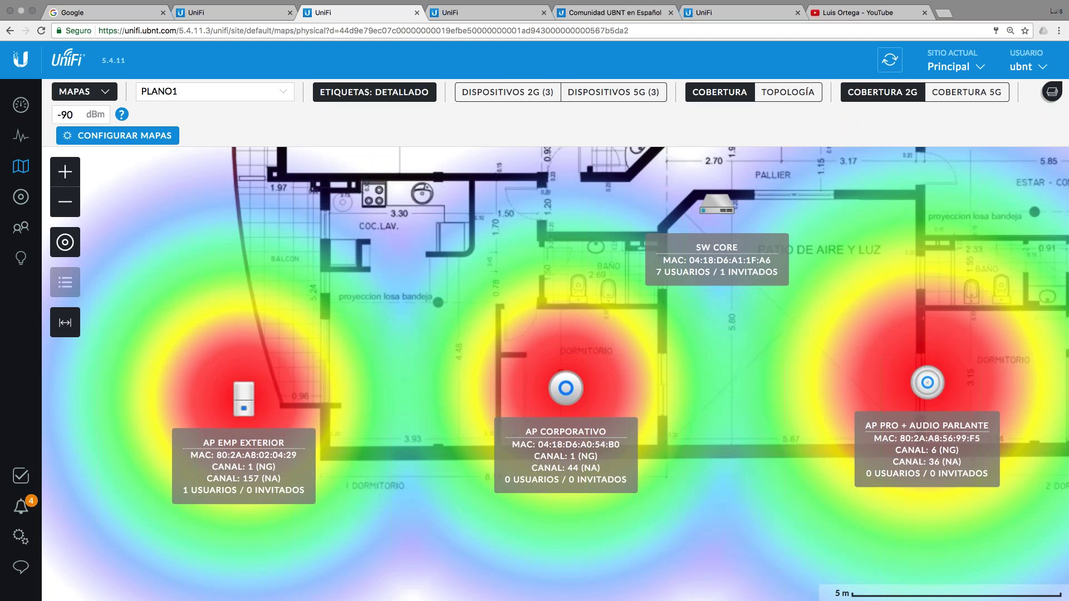
# Open AP PRO + AUDIO PARLANTE's Gestionar dispositivo settings, select the custom firmware URL box, then switch to the forum tab.
pyautogui.click(20, 197)
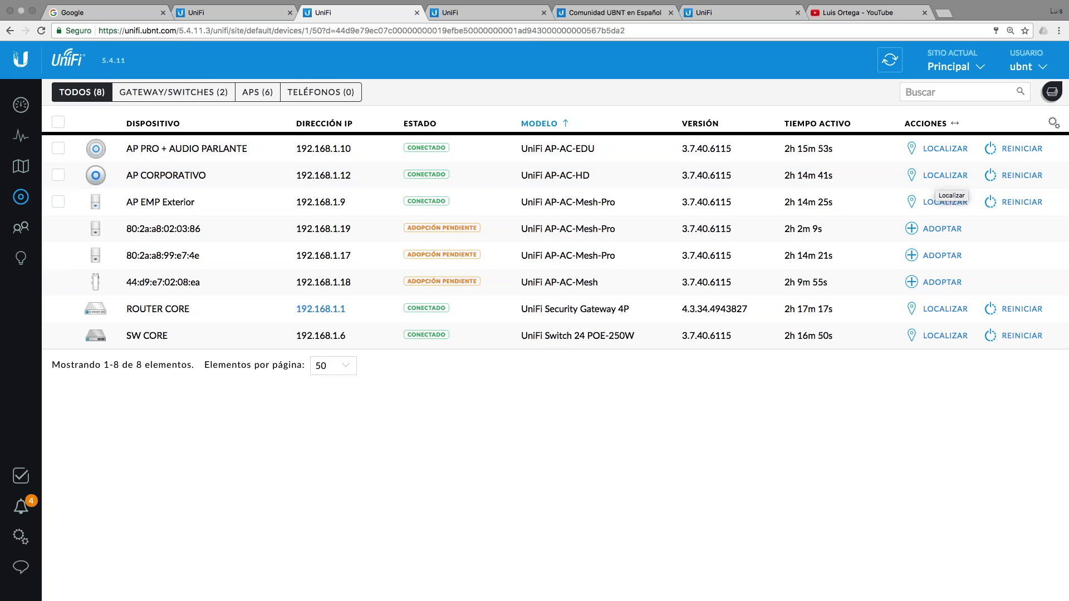
pyautogui.click(189, 145)
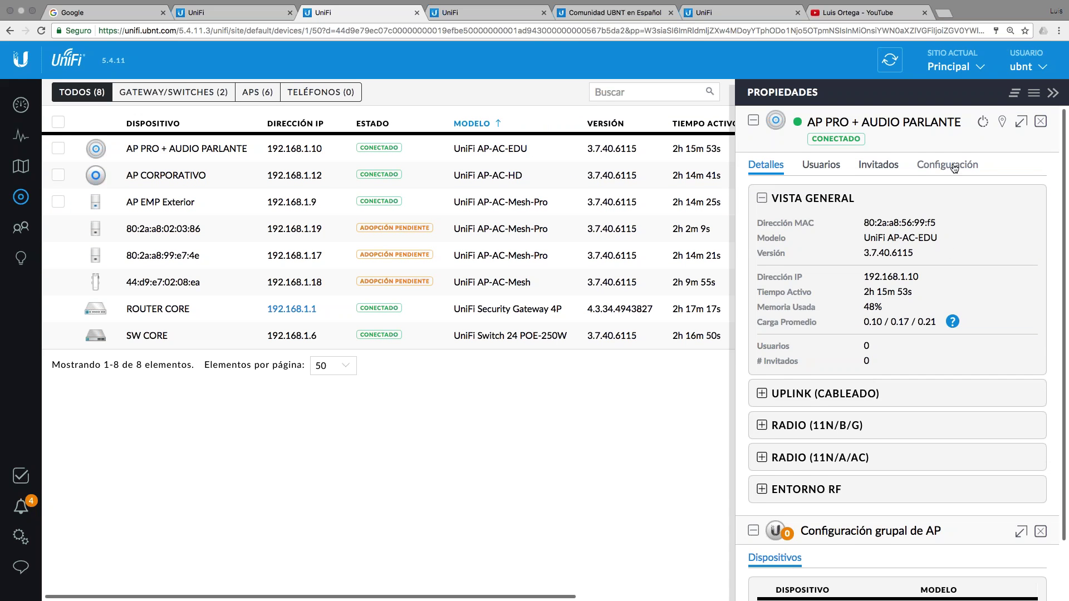
pyautogui.click(949, 165)
pyautogui.scroll(-3, 897, 334)
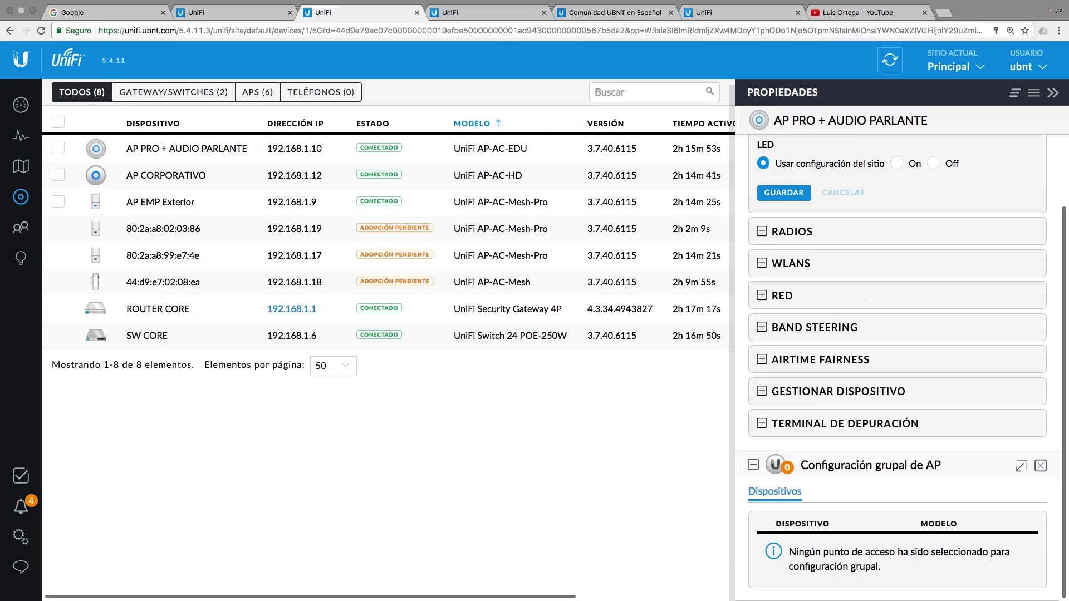
pyautogui.click(811, 396)
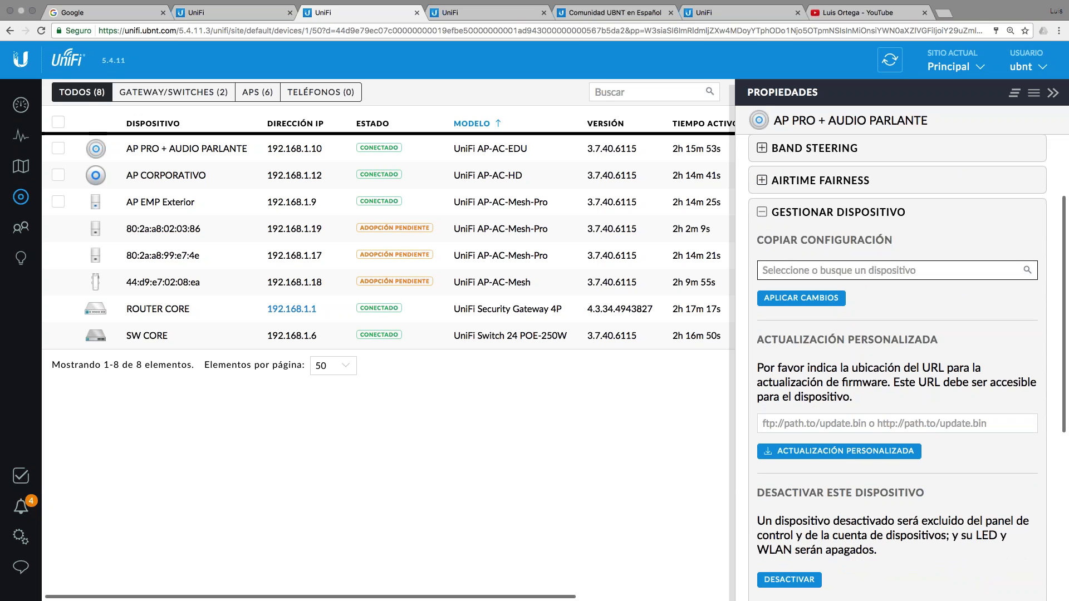
pyautogui.click(779, 424)
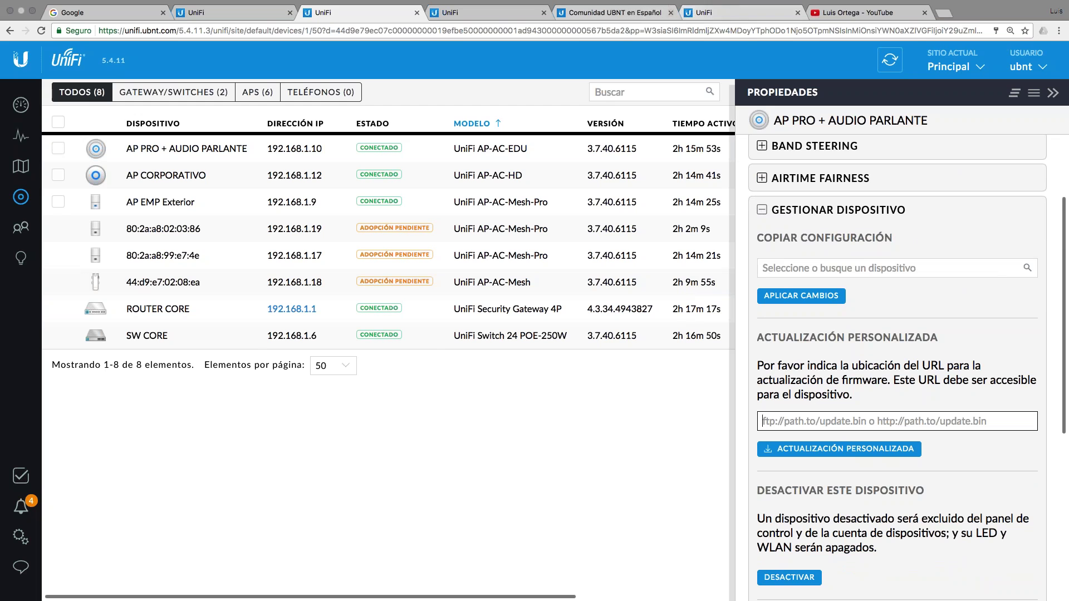
pyautogui.click(647, 17)
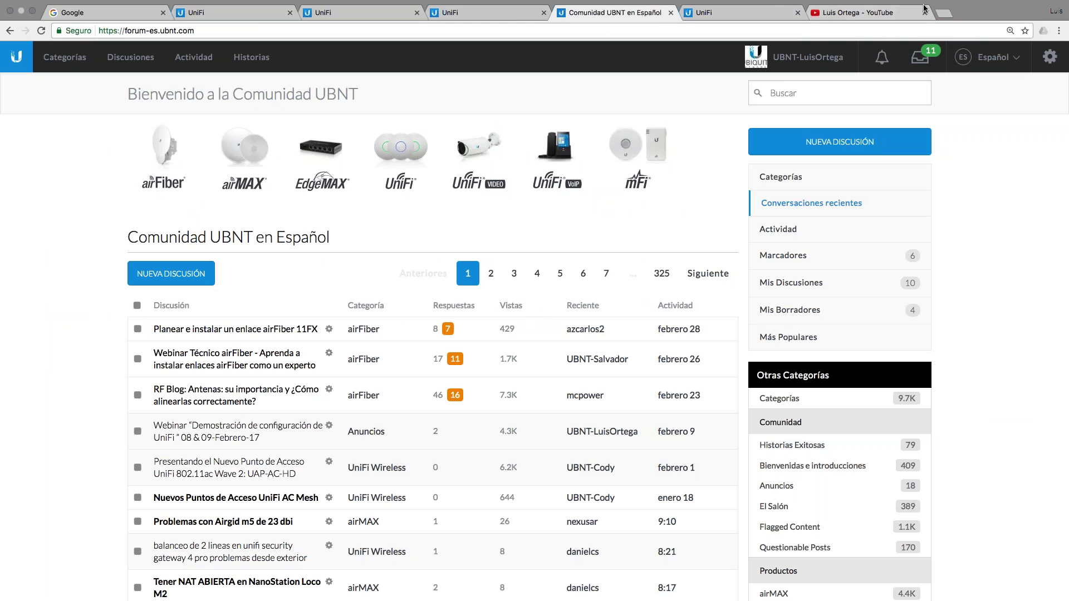
# Open forum.ubnt.com in a new tab and reach the 3.7.40.6115 firmware release post's download list.
pyautogui.click(951, 16)
pyautogui.write('for')
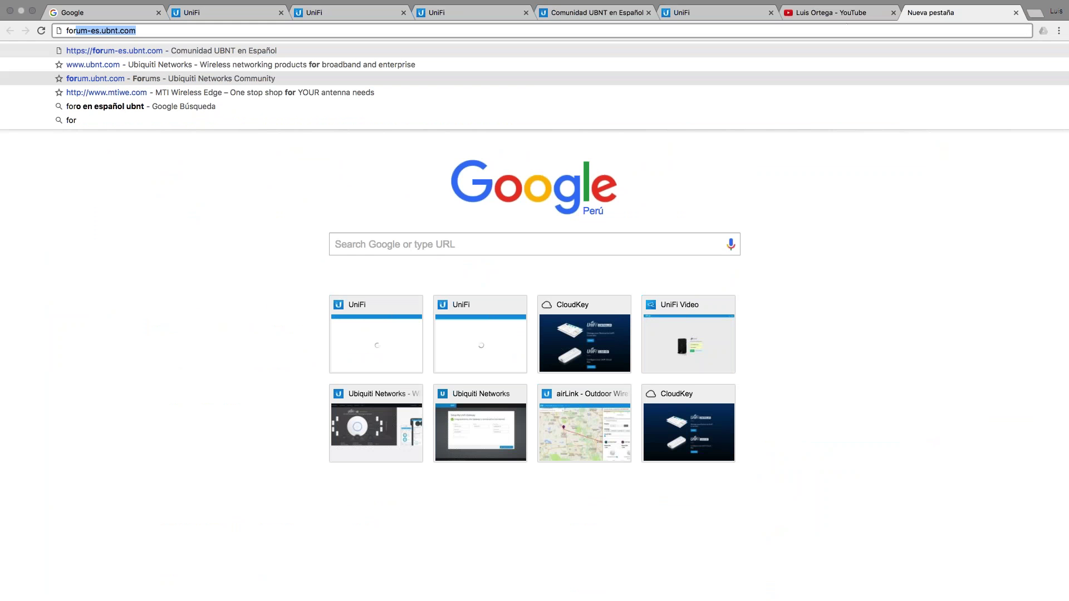
pyautogui.click(130, 80)
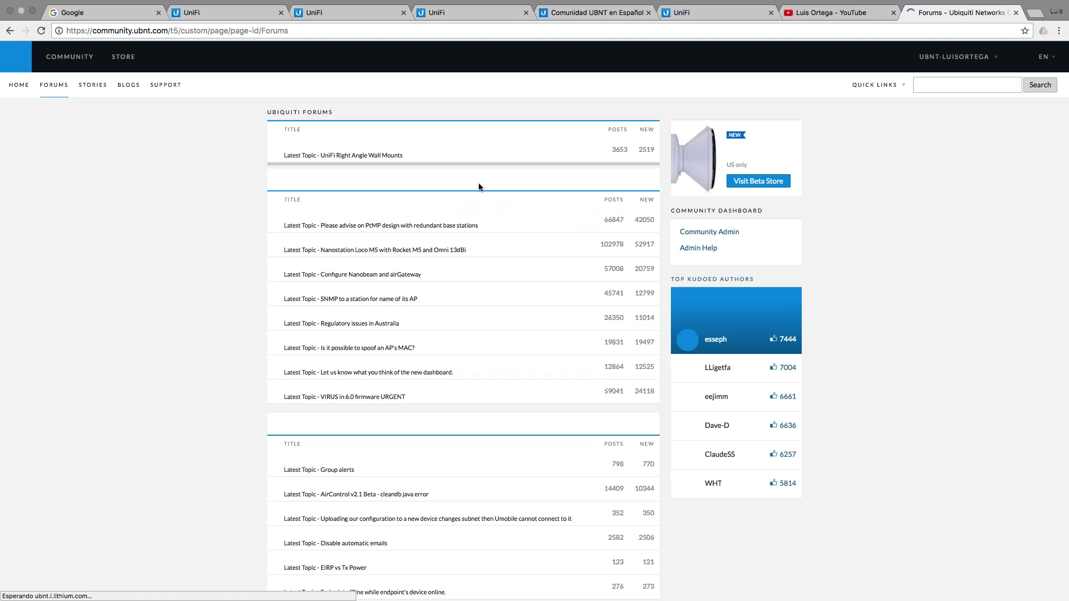
pyautogui.scroll(-1, 479, 184)
pyautogui.scroll(-6, 478, 323)
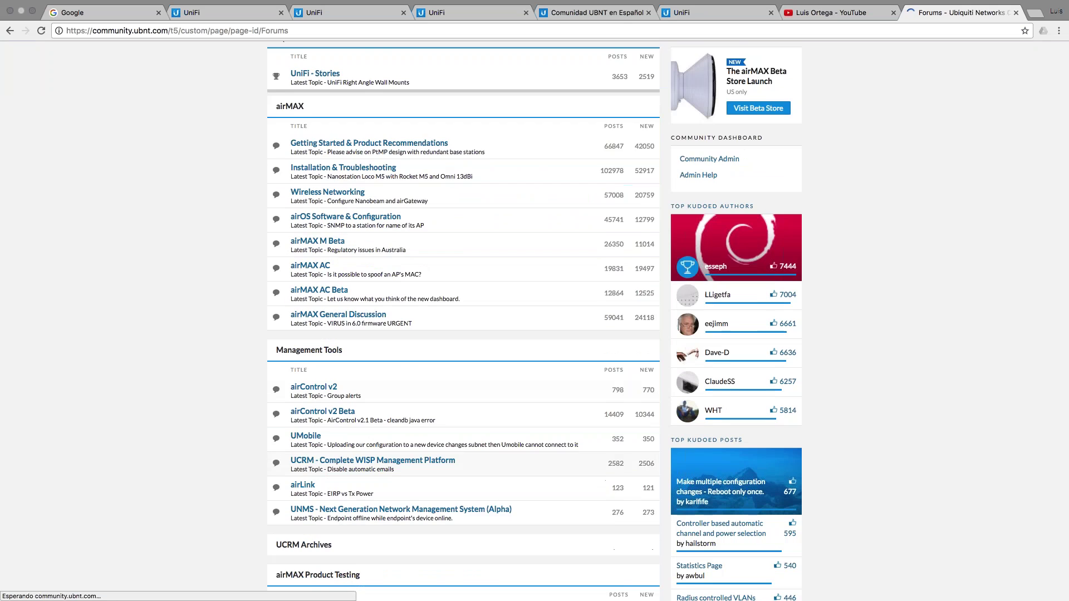
pyautogui.scroll(-7, 320, 266)
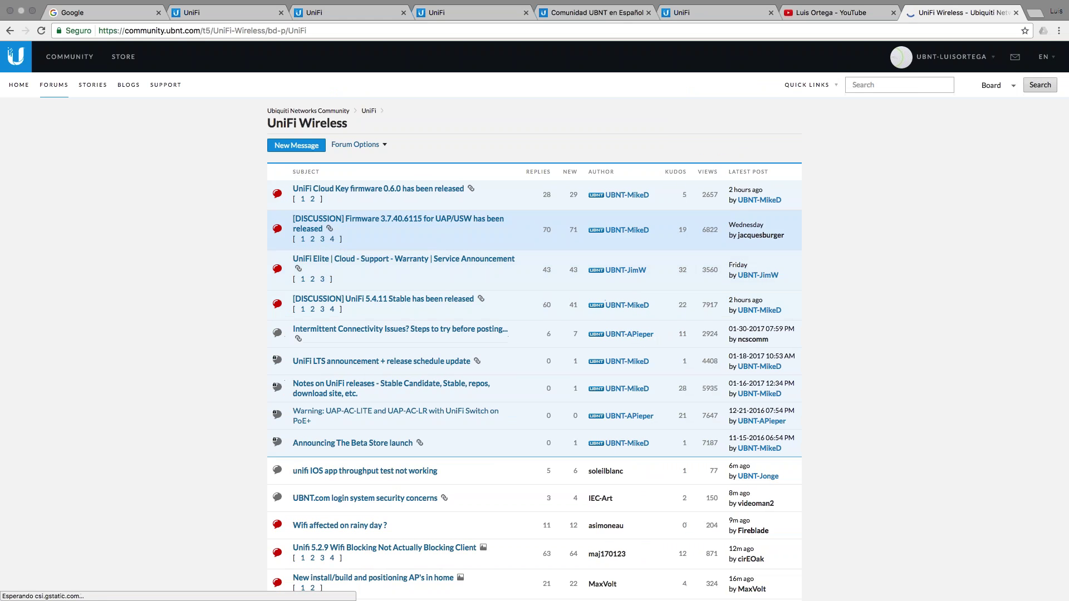
pyautogui.click(396, 222)
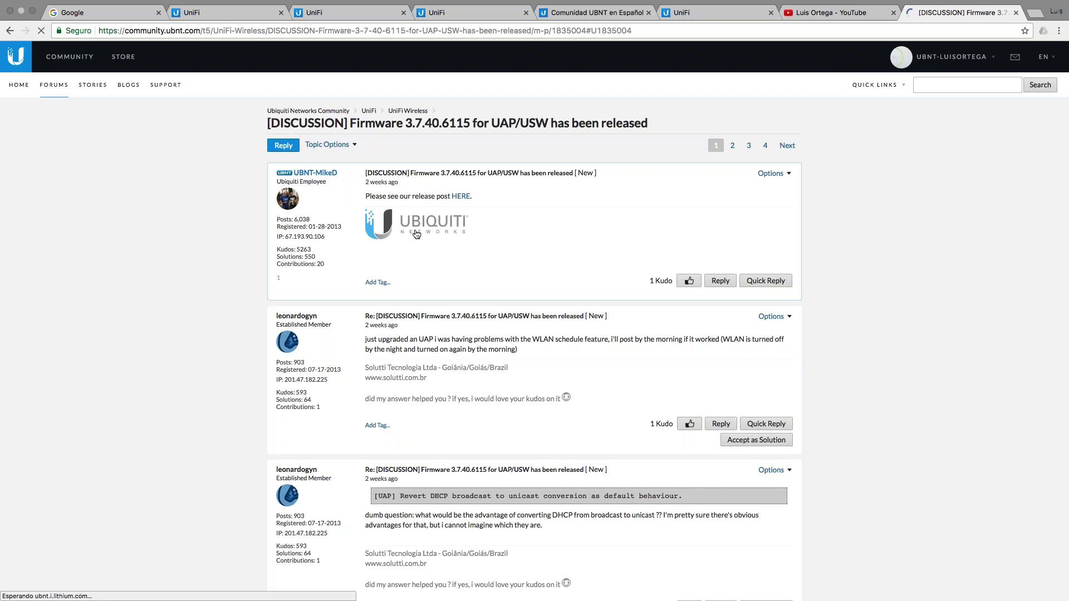
pyautogui.click(460, 198)
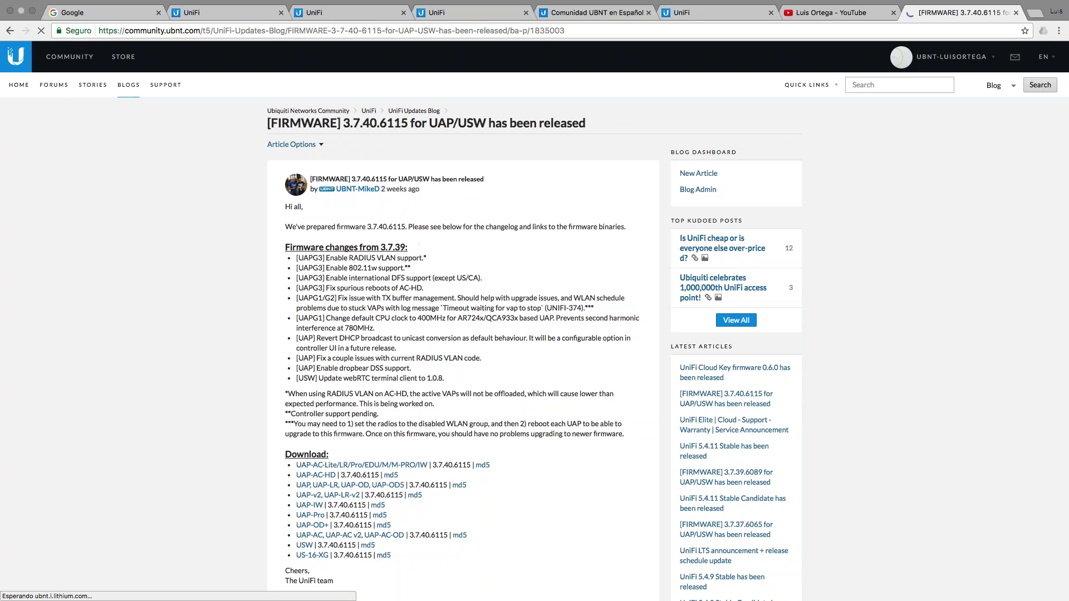
pyautogui.scroll(-2, 350, 385)
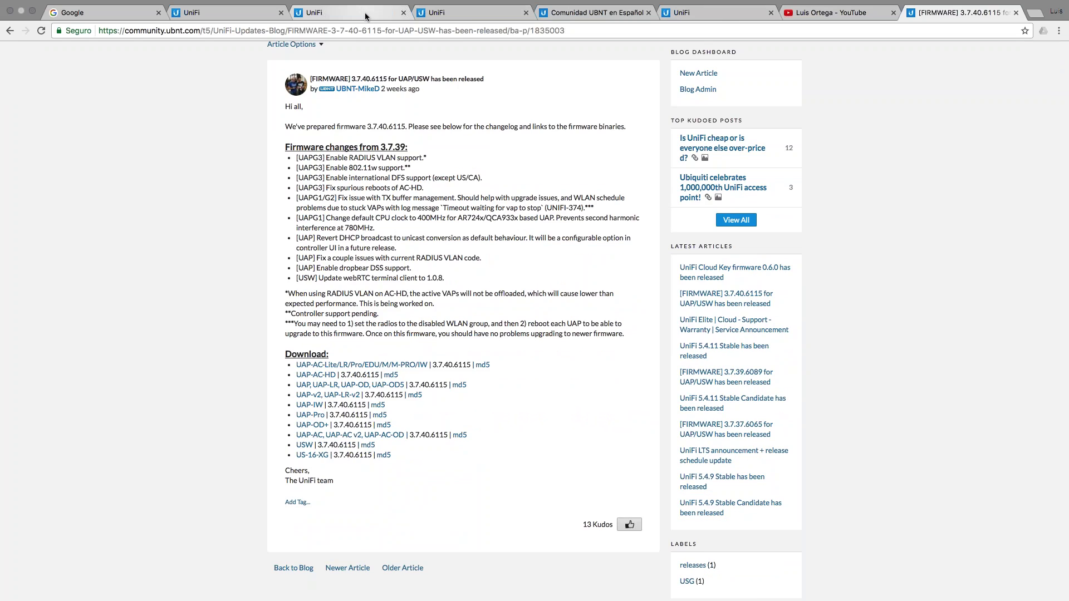
# Copy the first firmware download link from the release post into the Actualización personalizada field.
pyautogui.click(348, 13)
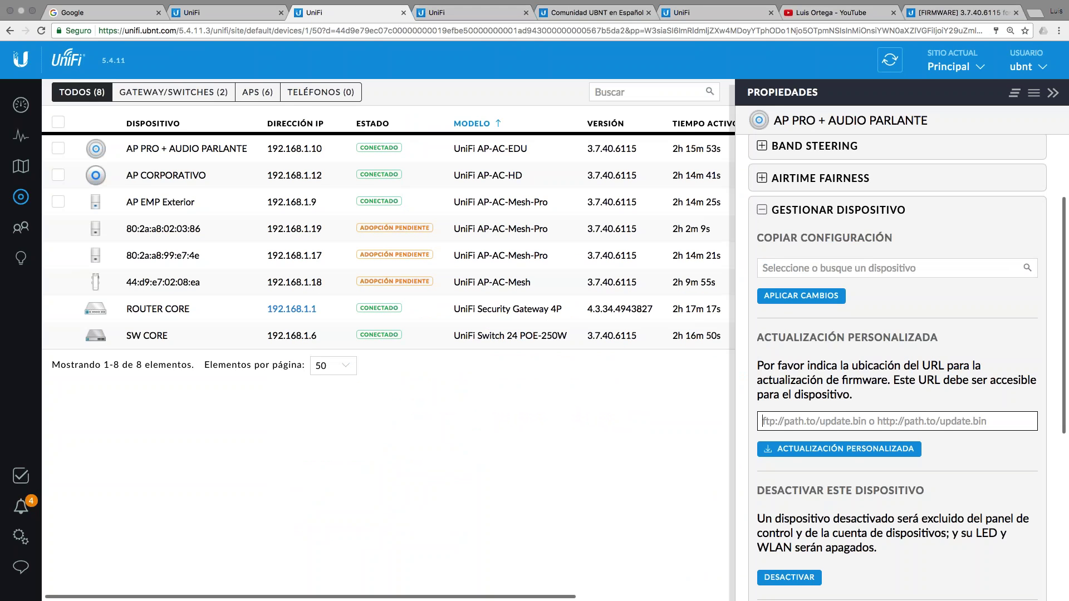
pyautogui.click(962, 12)
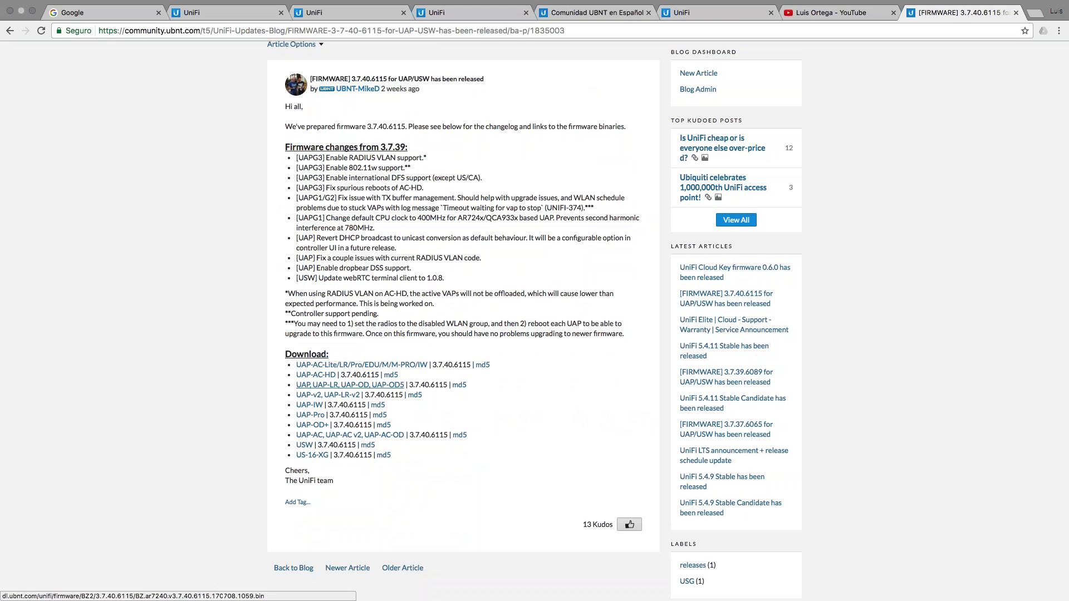
pyautogui.rightClick(394, 368)
pyautogui.press('super+c')
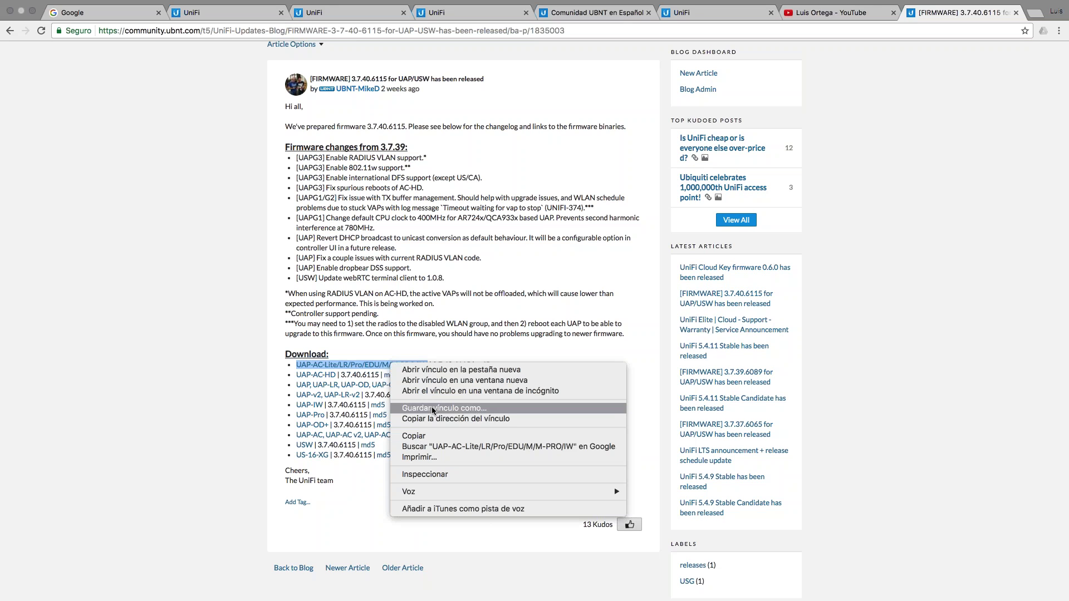
pyautogui.click(431, 437)
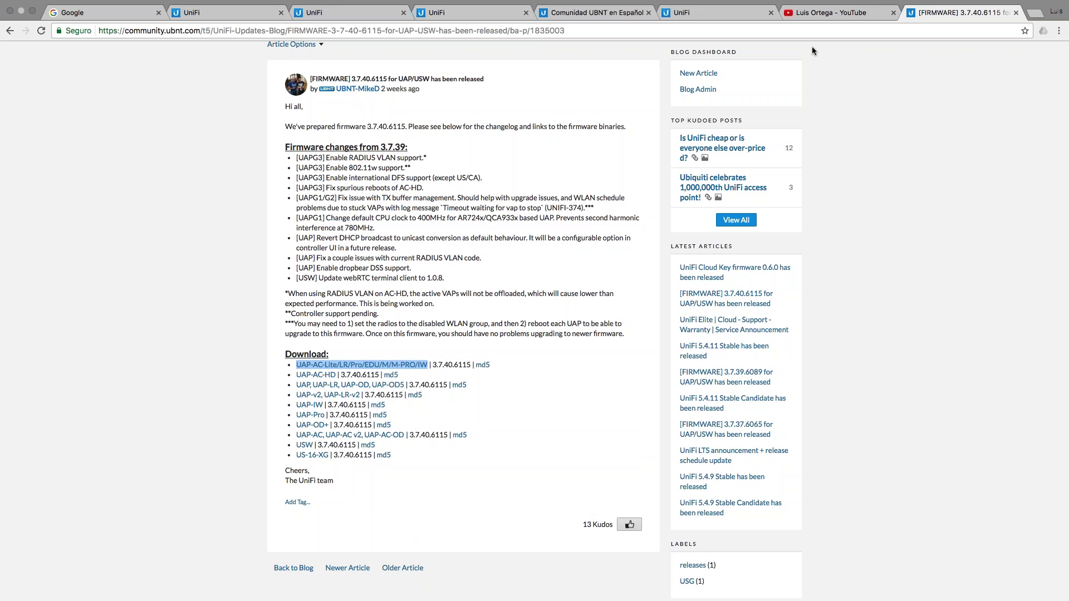
pyautogui.click(385, 13)
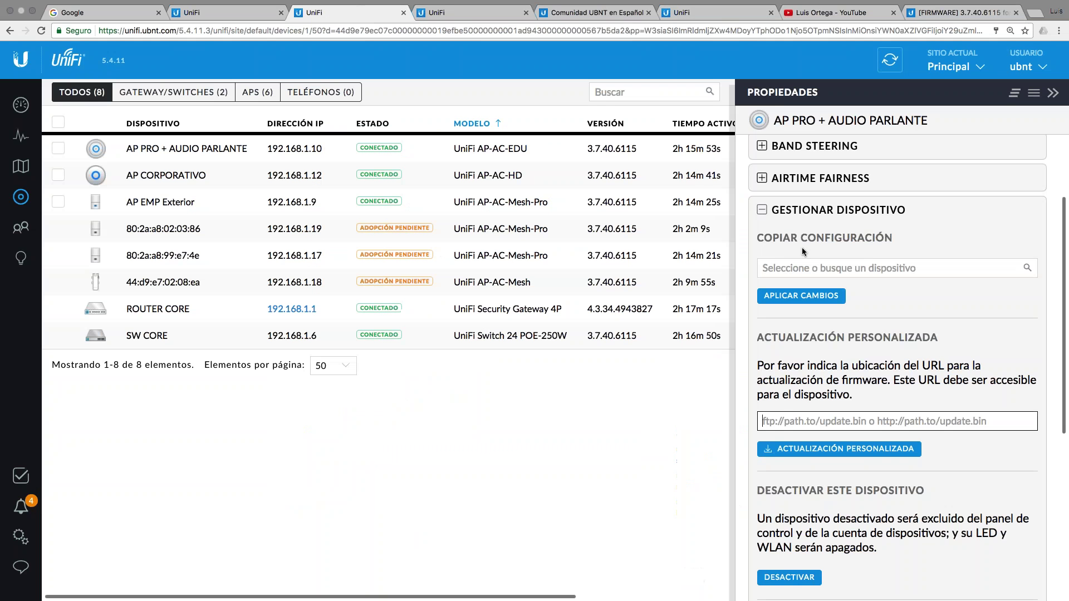
pyautogui.click(789, 422)
pyautogui.press('super+v')
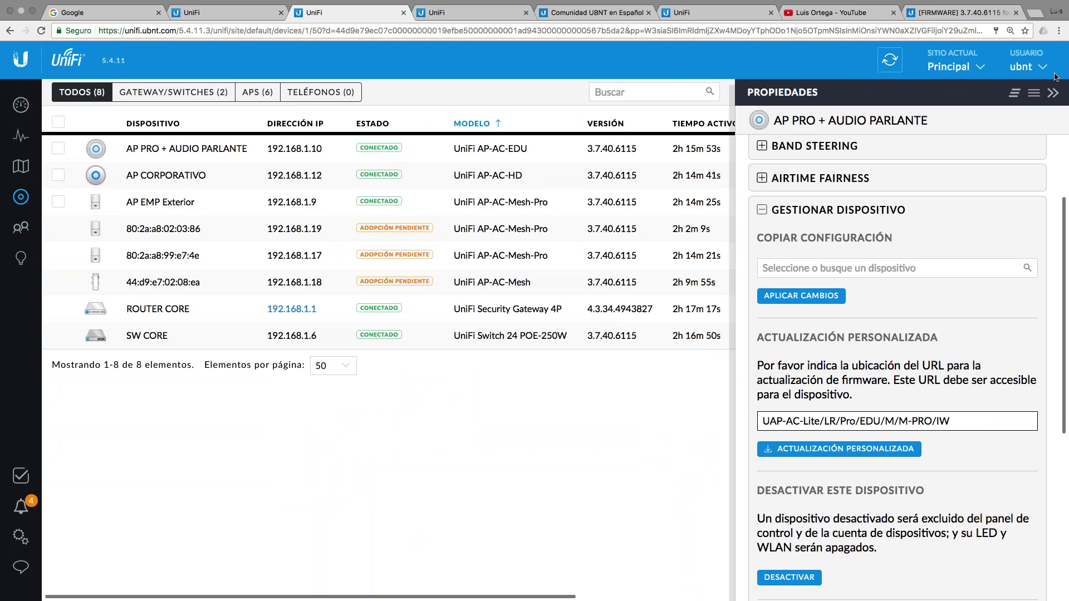
# Replace the field's text with the UAP-AC-Lite 3.7.40.6115 download address and close Propiedades.
pyautogui.click(960, 12)
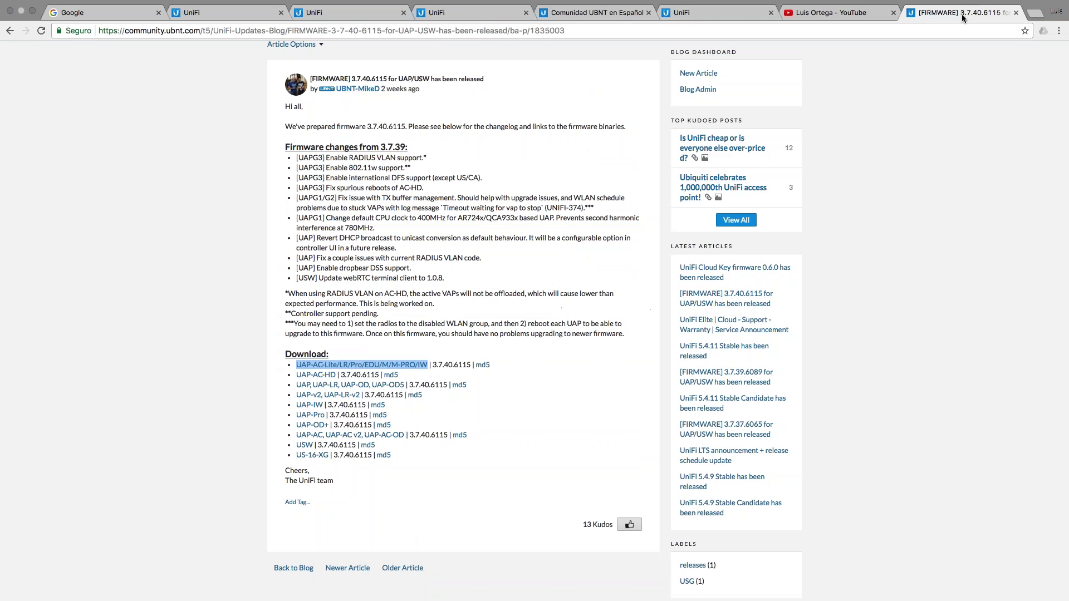
pyautogui.rightClick(398, 366)
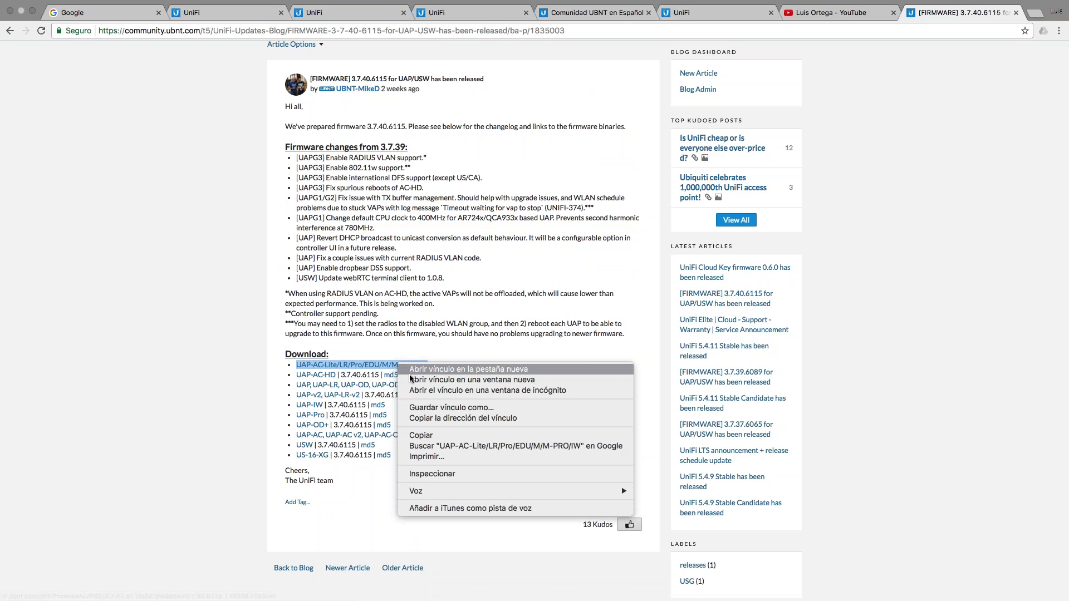
pyautogui.click(423, 419)
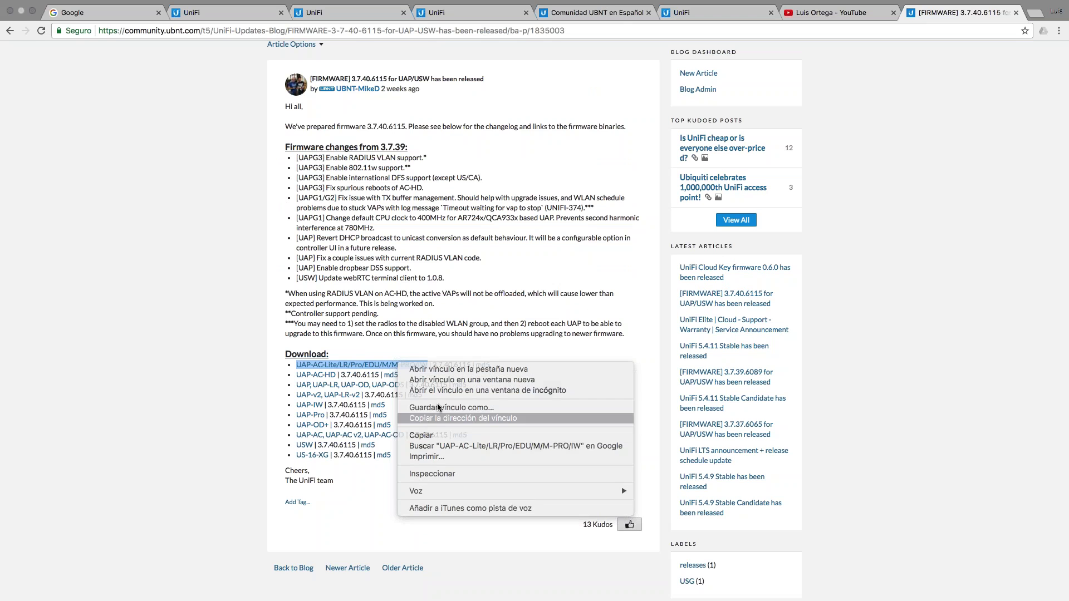
pyautogui.click(386, 25)
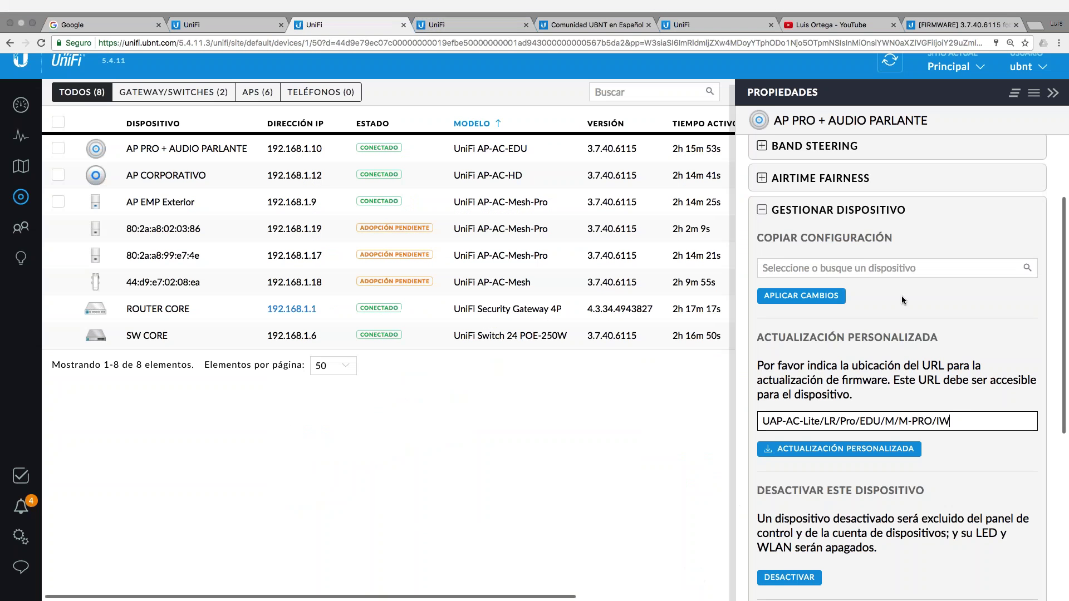
pyautogui.moveTo(972, 421); pyautogui.dragTo(840, 404)
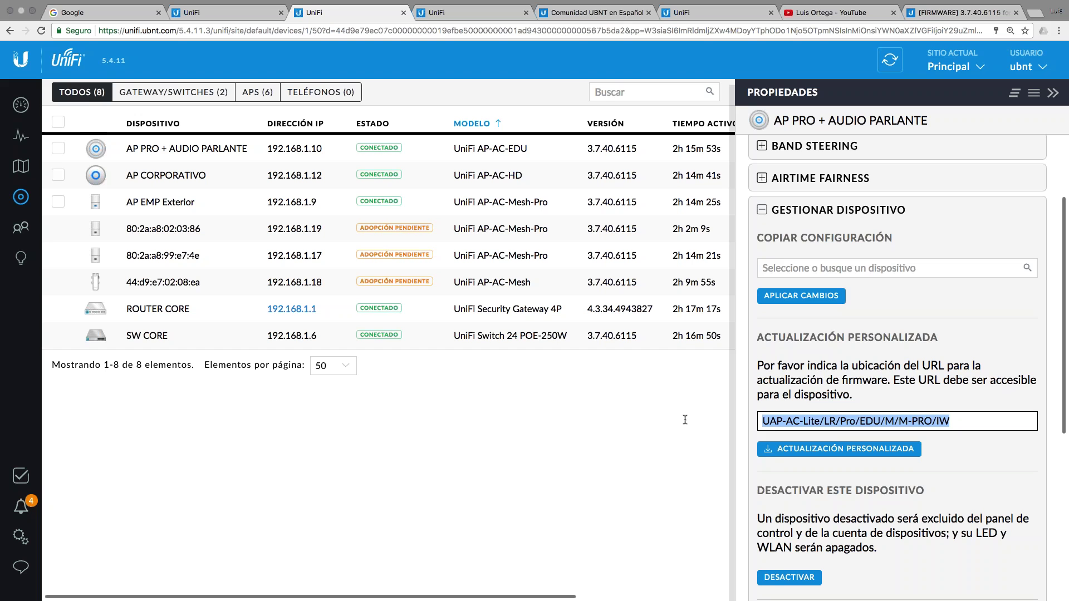
pyautogui.press('super+v')
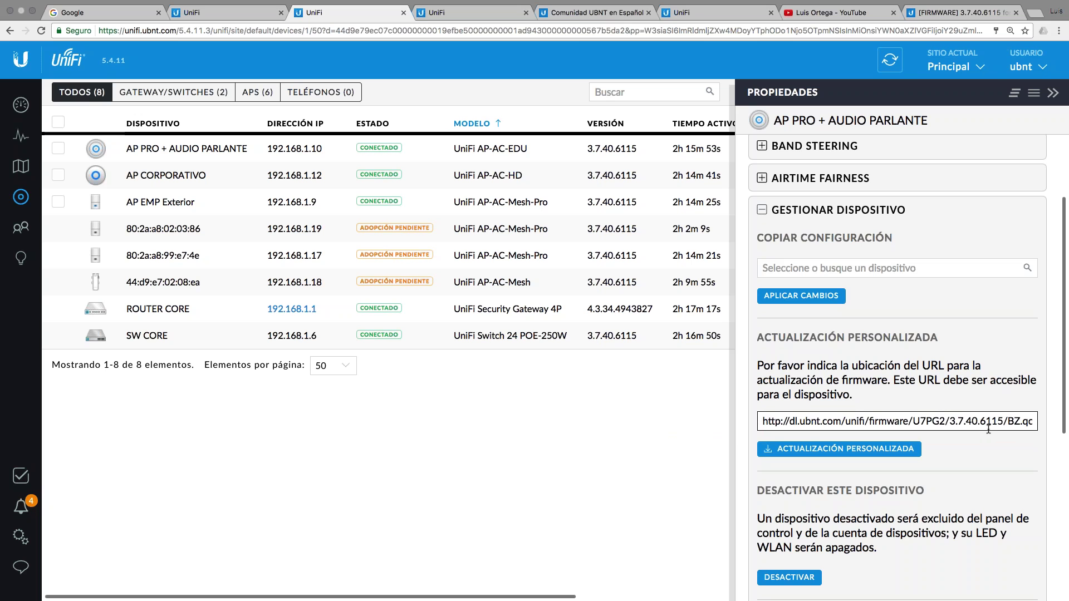
pyautogui.moveTo(1002, 421); pyautogui.dragTo(949, 422)
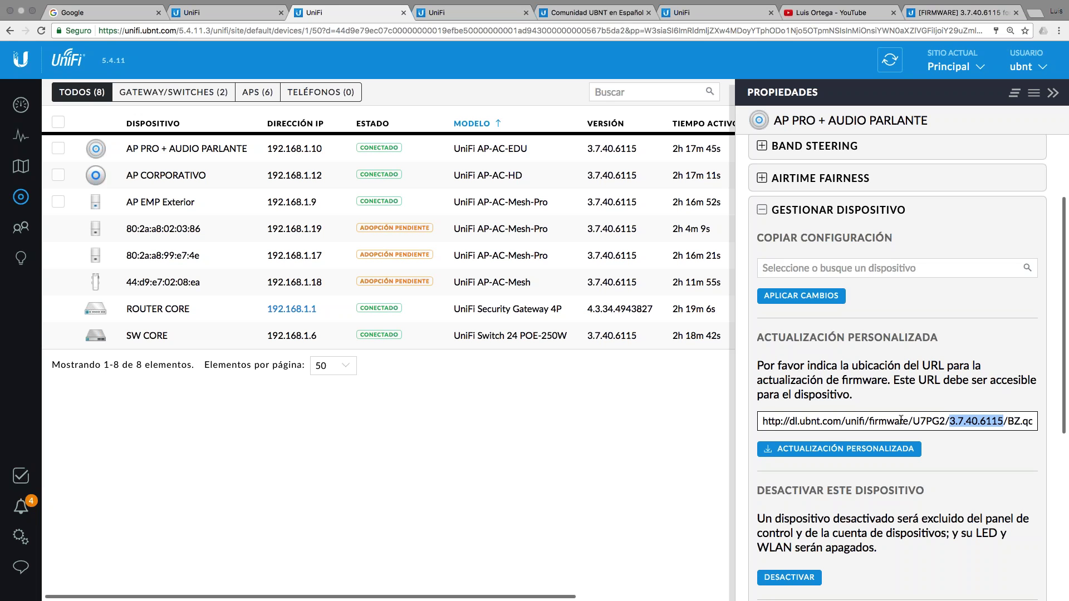
pyautogui.click(1053, 93)
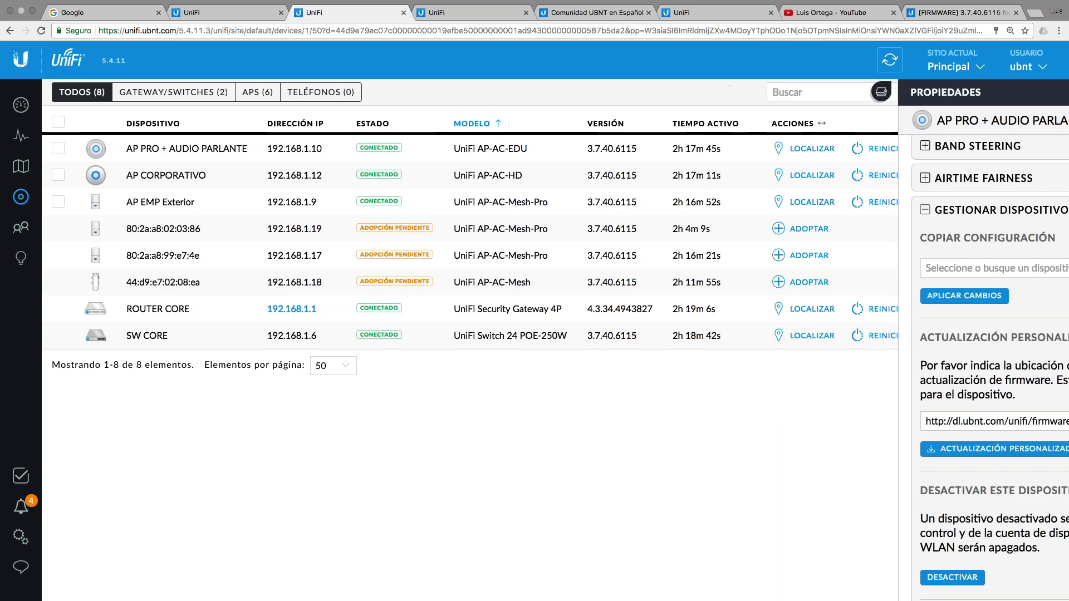
# In Mantenimiento, set backup retention to Ajustes solamente and save 5.4.11.unf to the desktop.
pyautogui.click(21, 536)
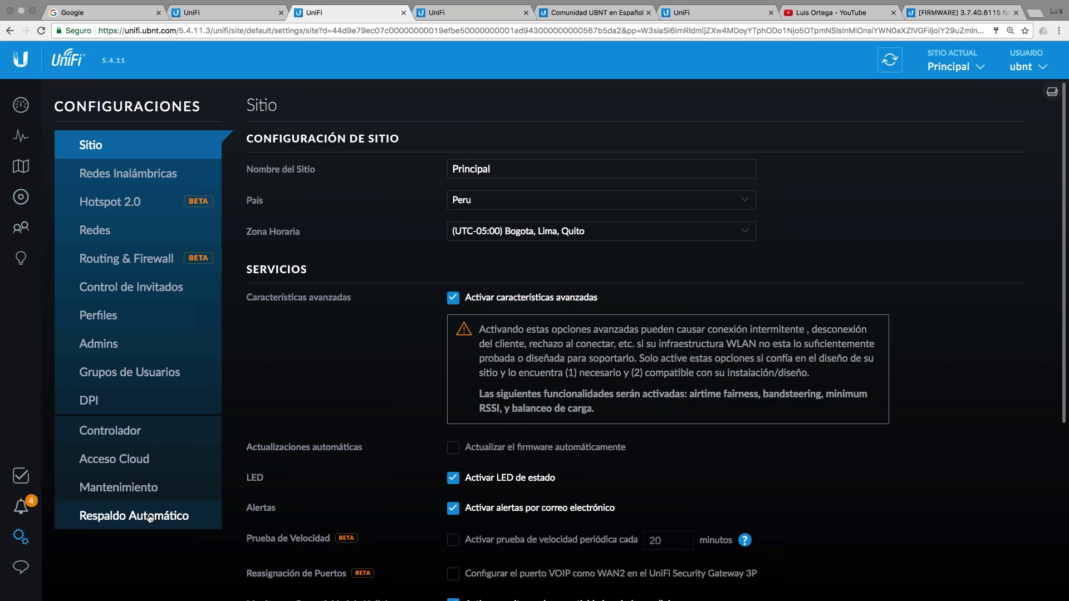
pyautogui.click(150, 517)
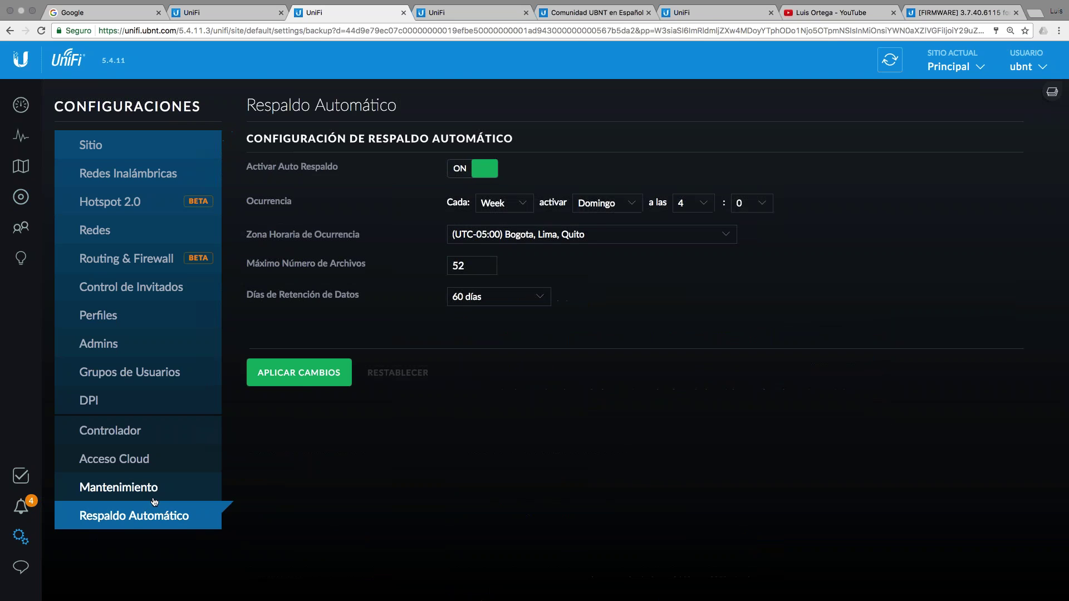
pyautogui.click(147, 489)
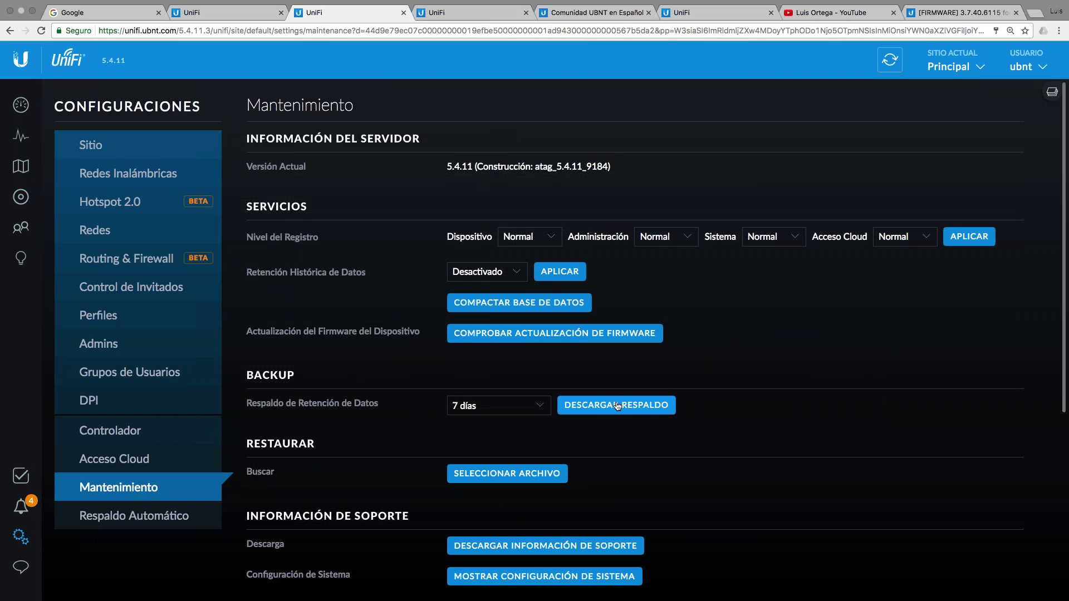
pyautogui.scroll(-2, 618, 406)
pyautogui.click(512, 291)
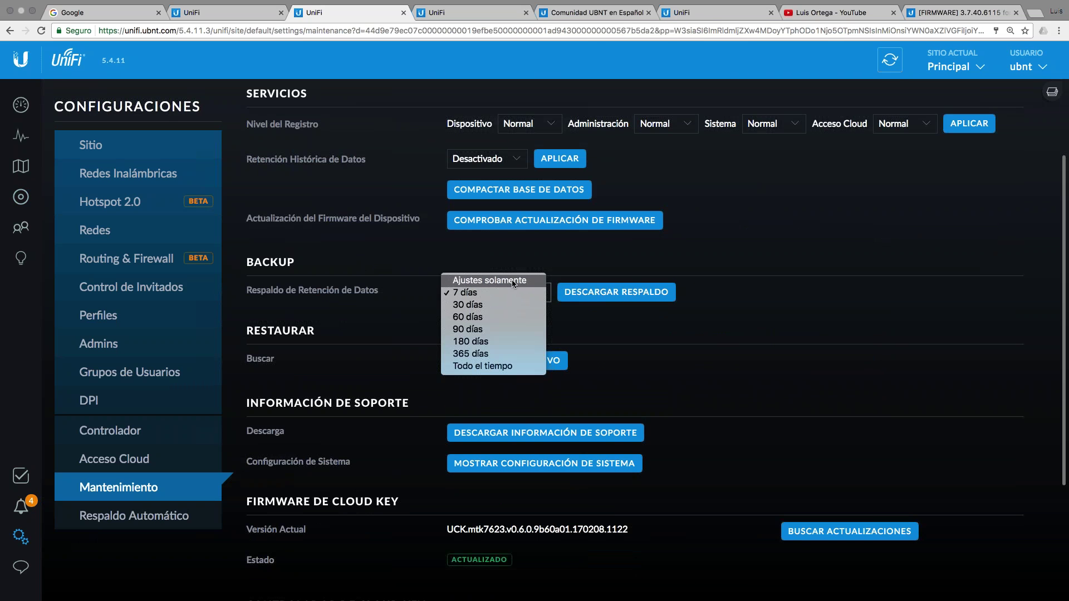
pyautogui.click(512, 281)
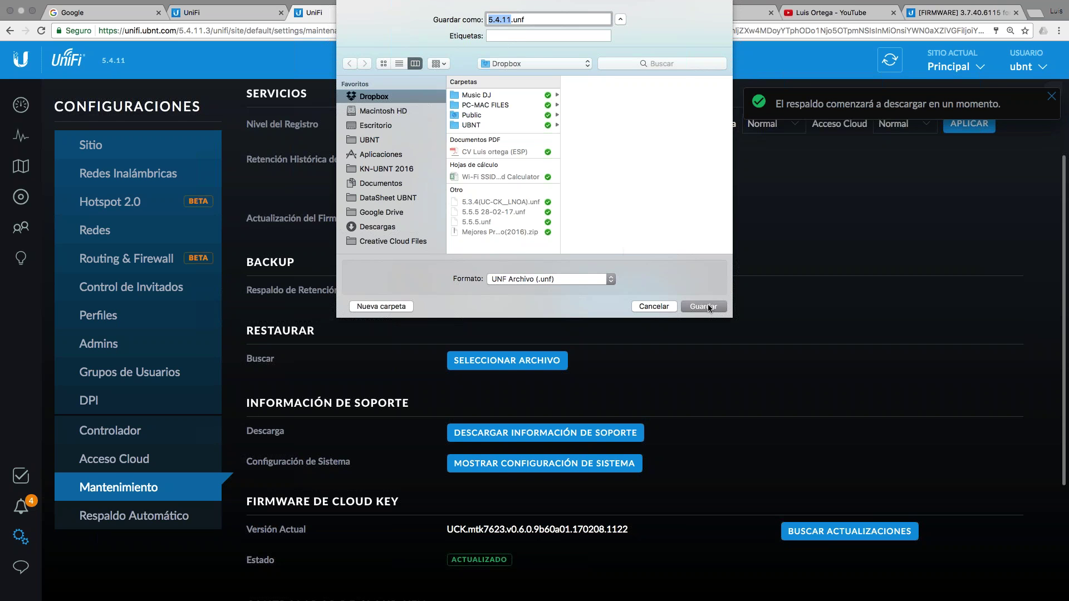
pyautogui.press('super+shift+d')
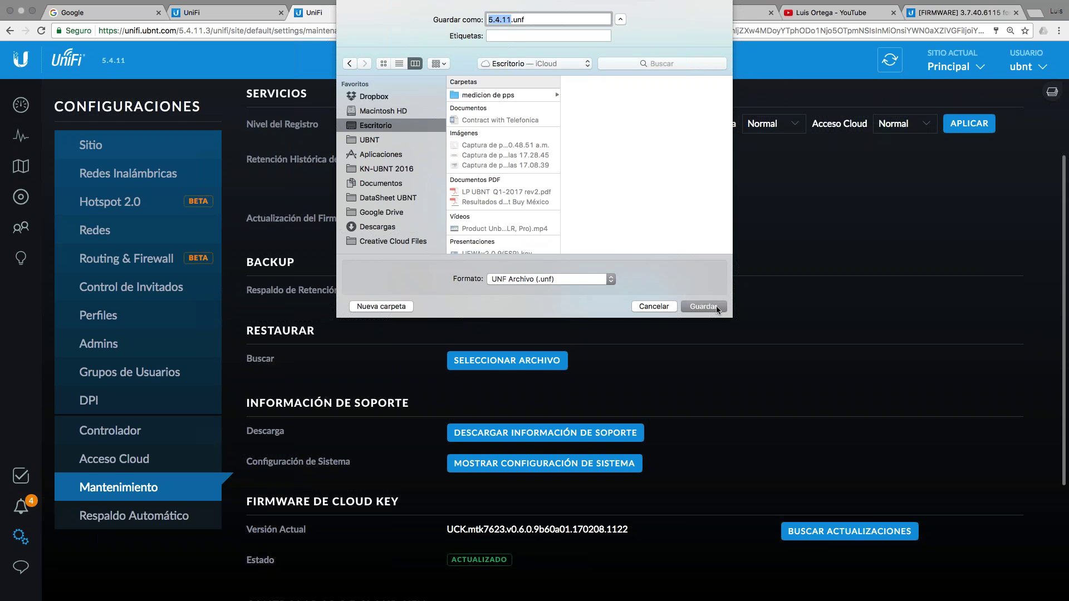
pyautogui.click(704, 307)
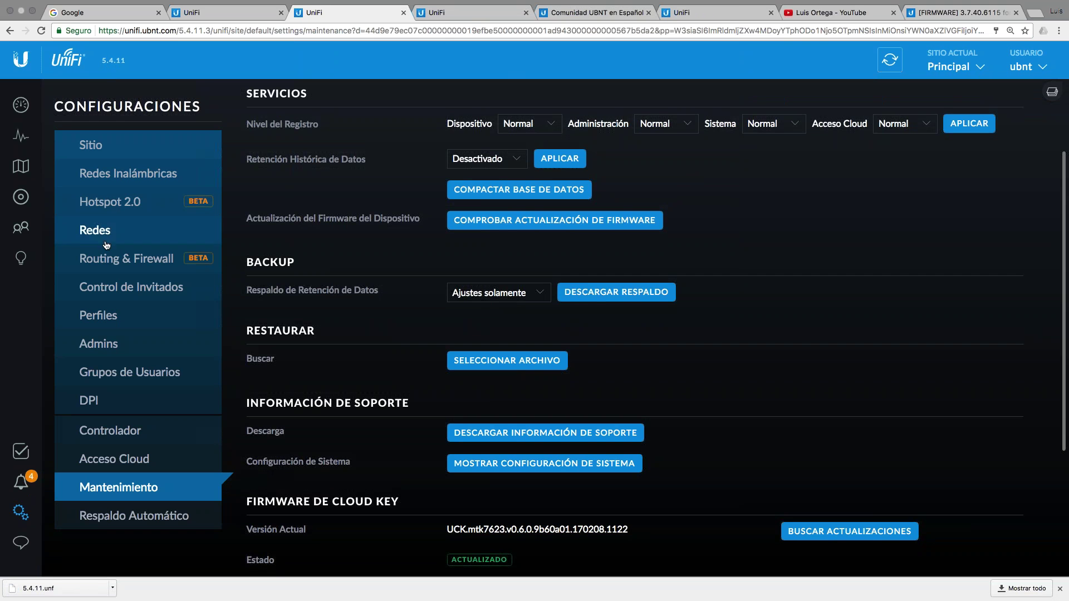
# Show the Controlador settings (5.4.11.3, intcomex Test LAB), dismiss the downloads bar, and switch to Keynote.
pyautogui.click(111, 430)
pyautogui.scroll(3, 576, 133)
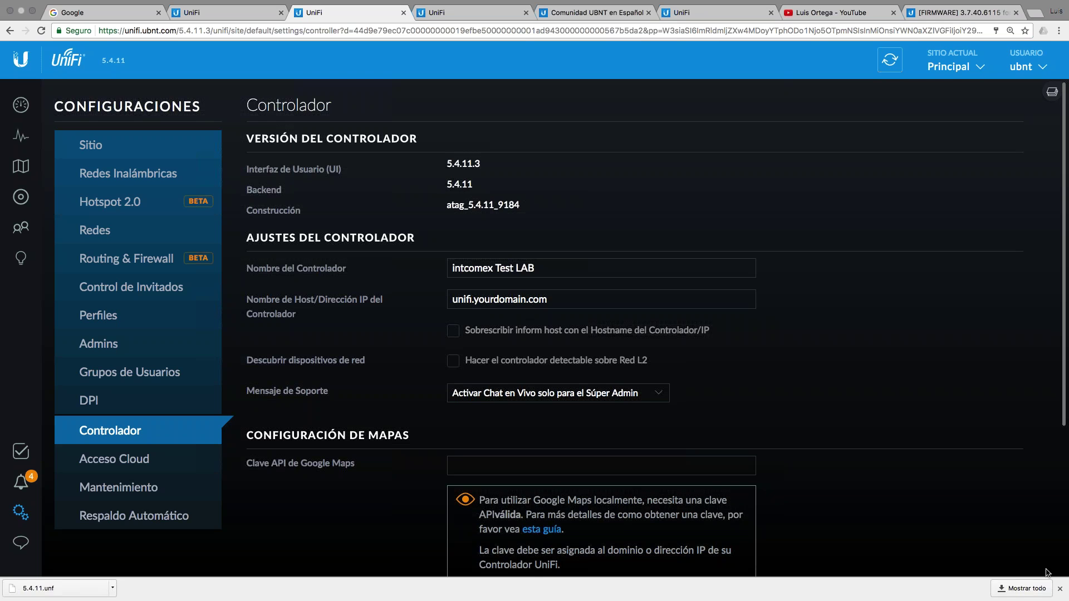
pyautogui.click(1059, 589)
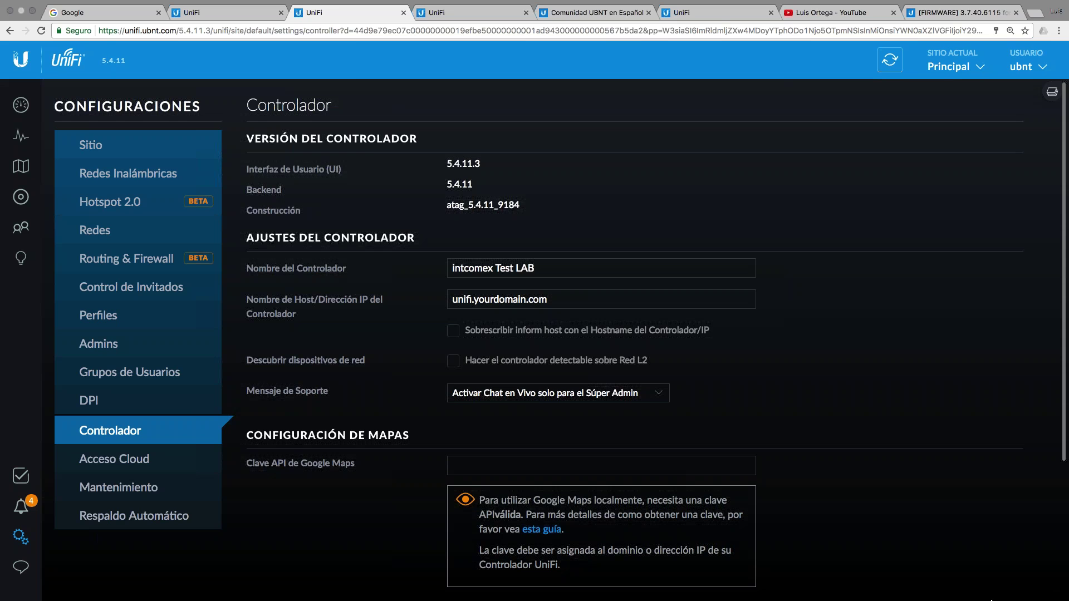
pyautogui.hotkey('ctrl', 'Left')
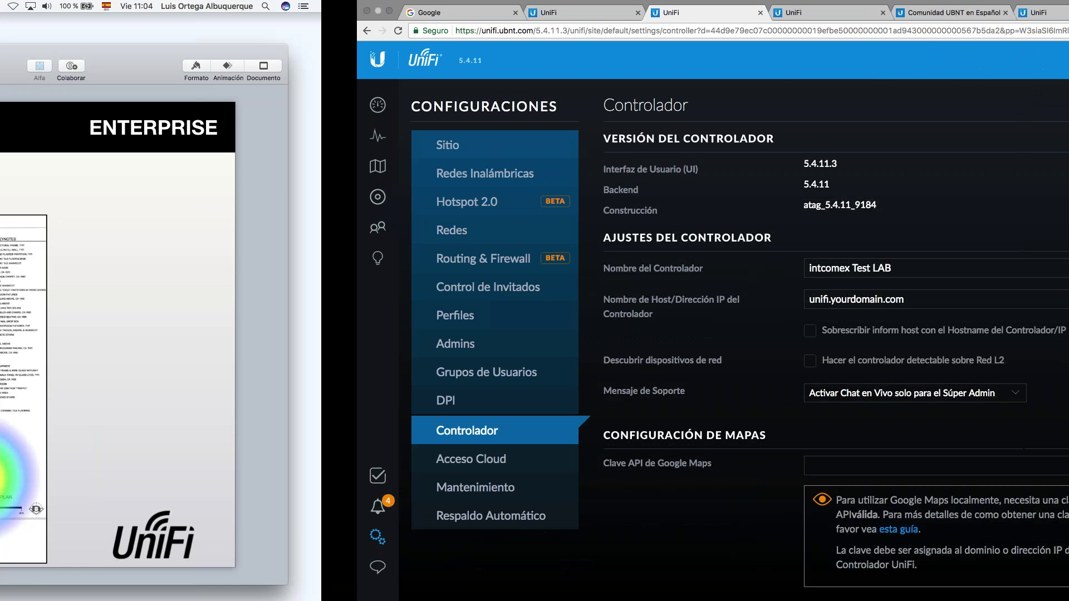
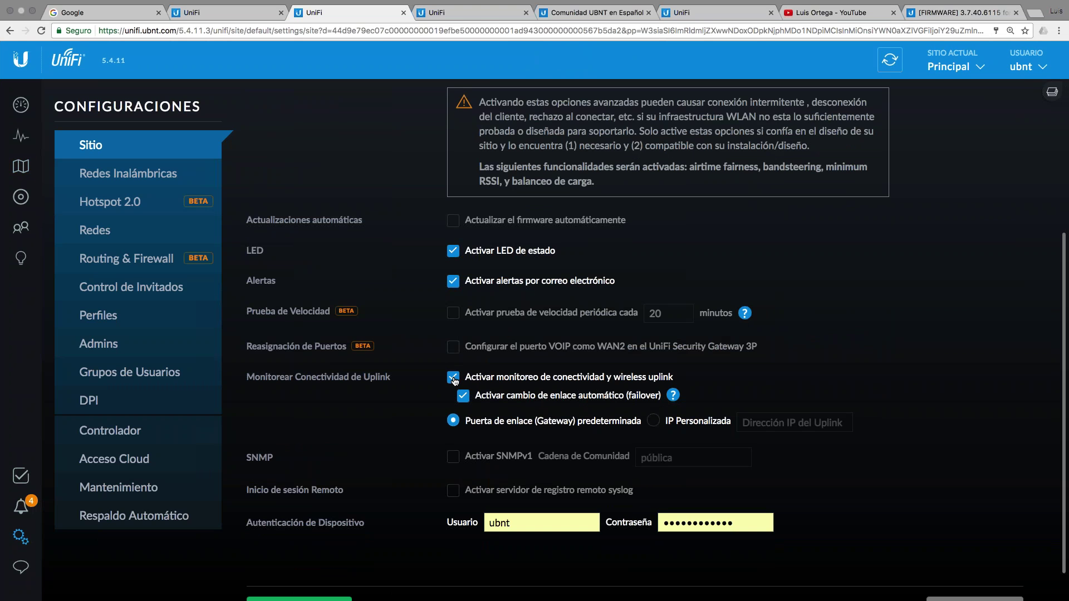
# Keep uplink connectivity monitoring on, save the site settings, and go to Devices.
pyautogui.click(454, 379)
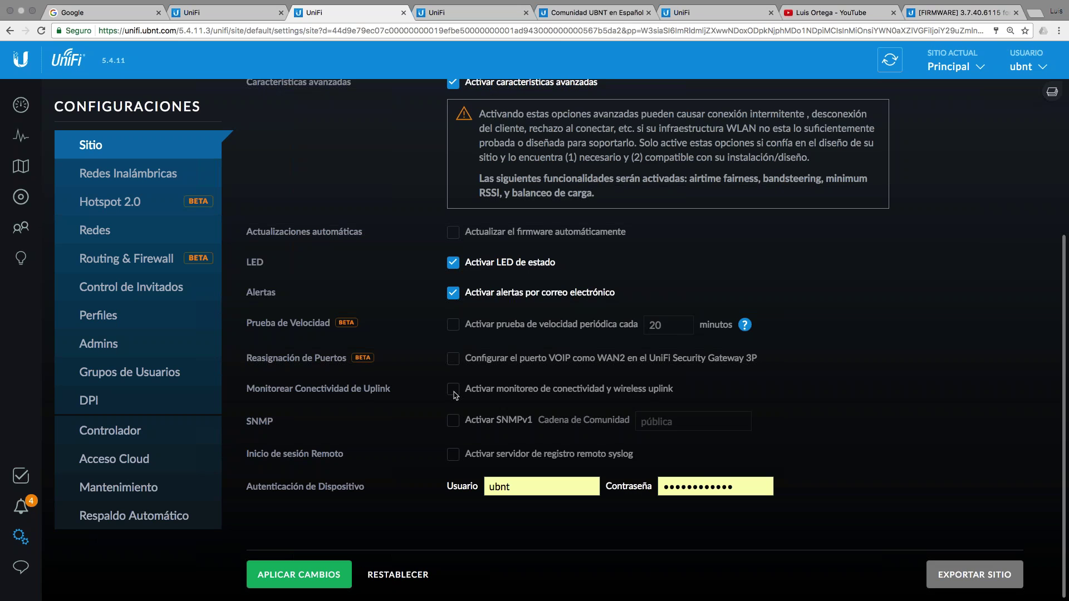
pyautogui.click(453, 389)
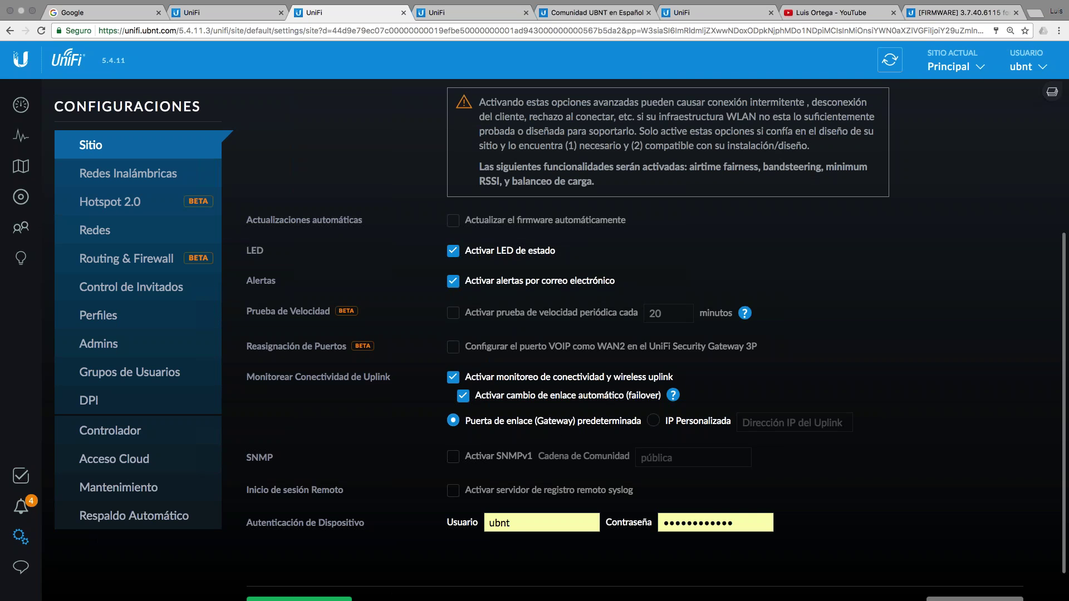
pyautogui.scroll(-1, 655, 339)
pyautogui.click(299, 575)
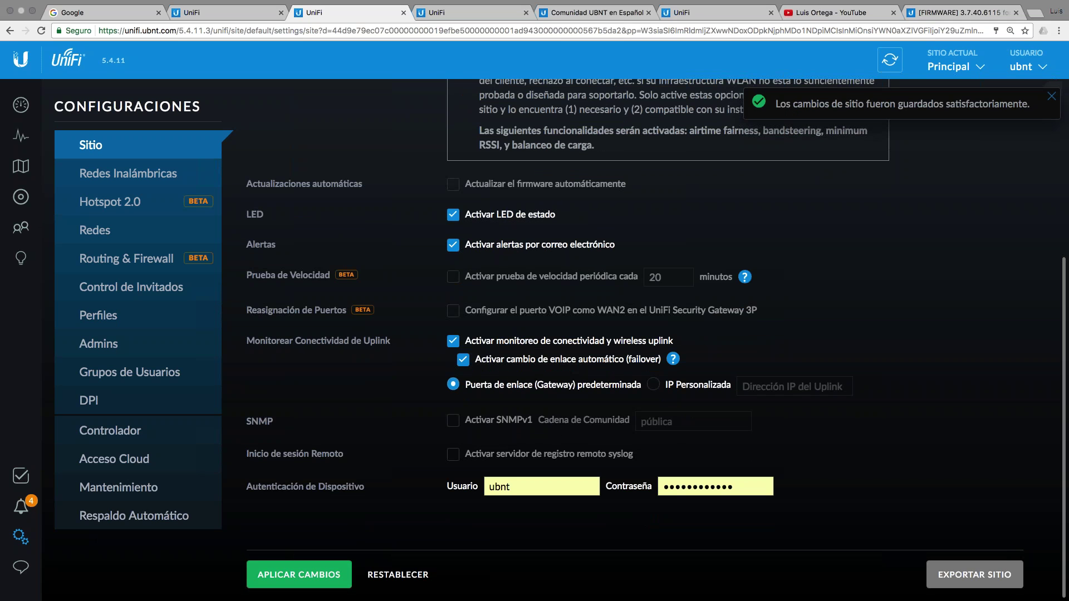
pyautogui.click(20, 196)
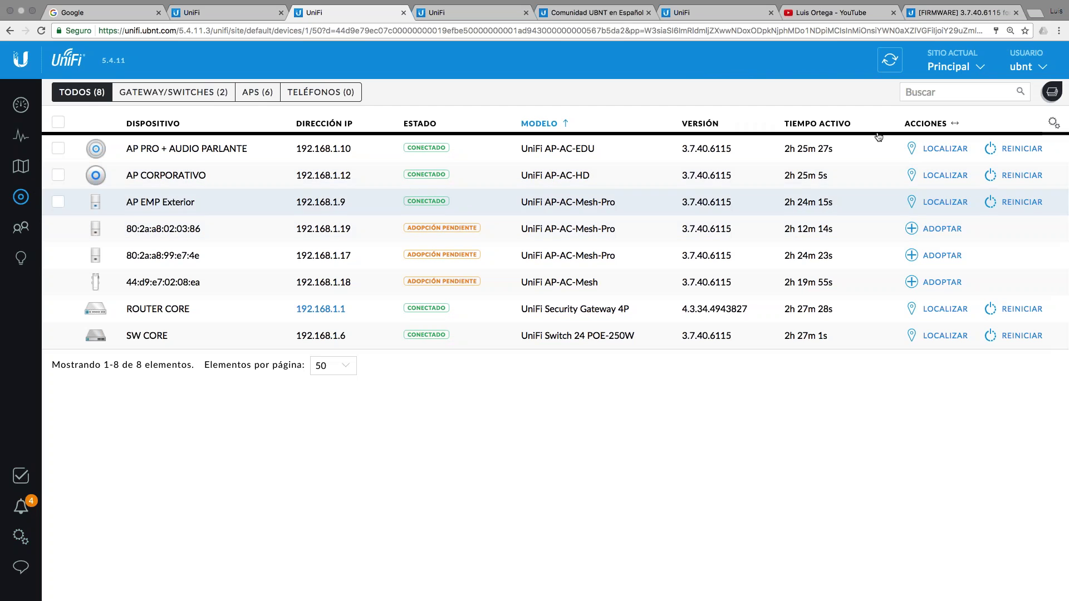
# Adopt the pending mesh devices 80:2a:a8:02:03:86, 80:2a:a8:99:e7:4e and 44:d9:e7:02:08:ea.
pyautogui.click(937, 231)
pyautogui.click(936, 257)
pyautogui.click(940, 281)
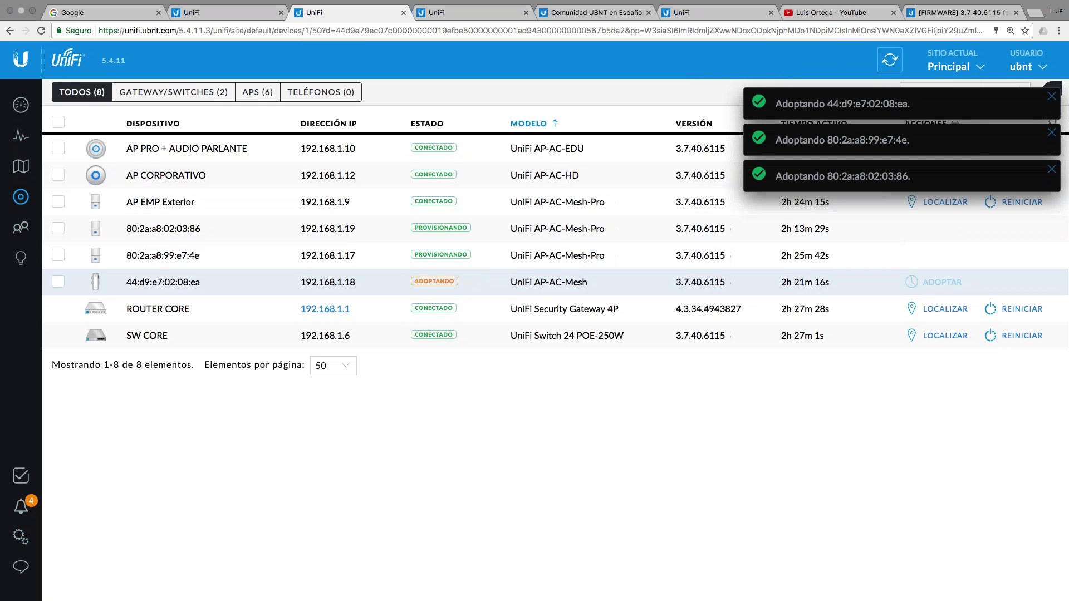
pyautogui.click(1052, 99)
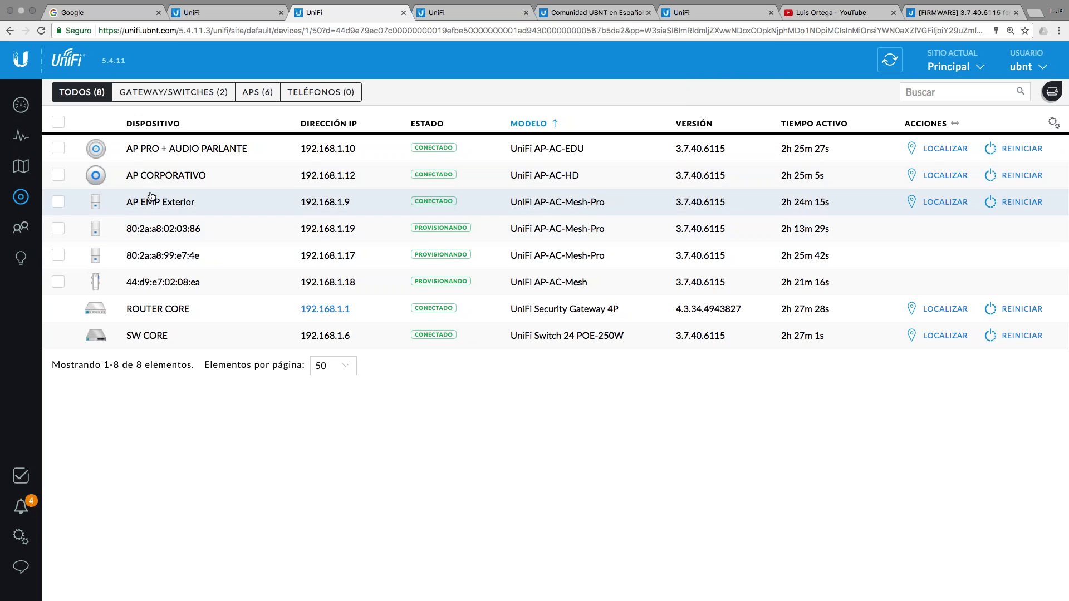
# Select AP EMP Exterior plus the three mesh units and edit them together.
pyautogui.click(59, 203)
pyautogui.click(59, 229)
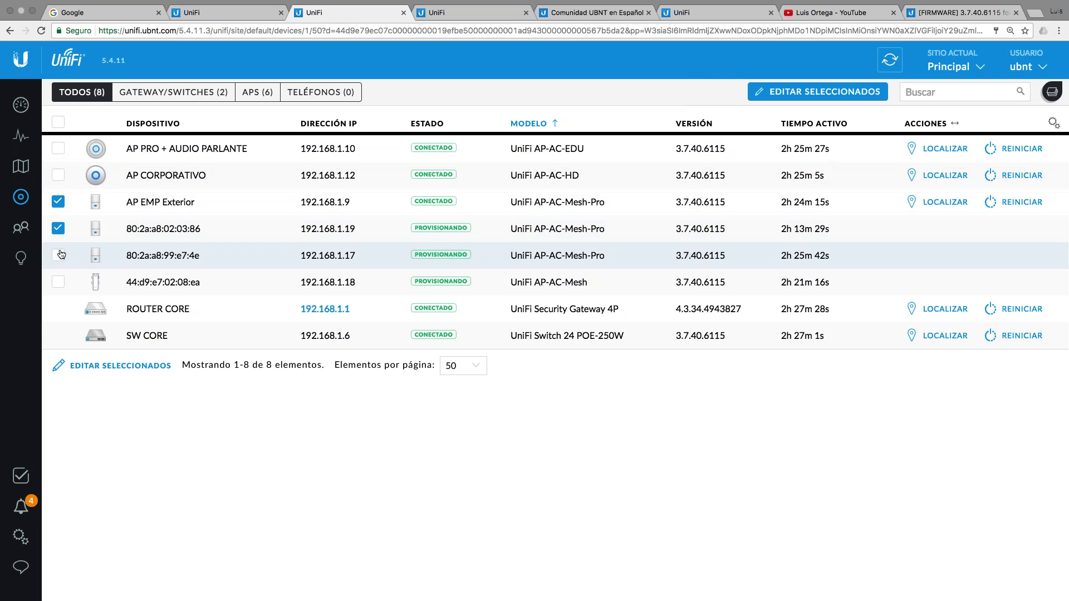
pyautogui.click(59, 255)
pyautogui.click(60, 285)
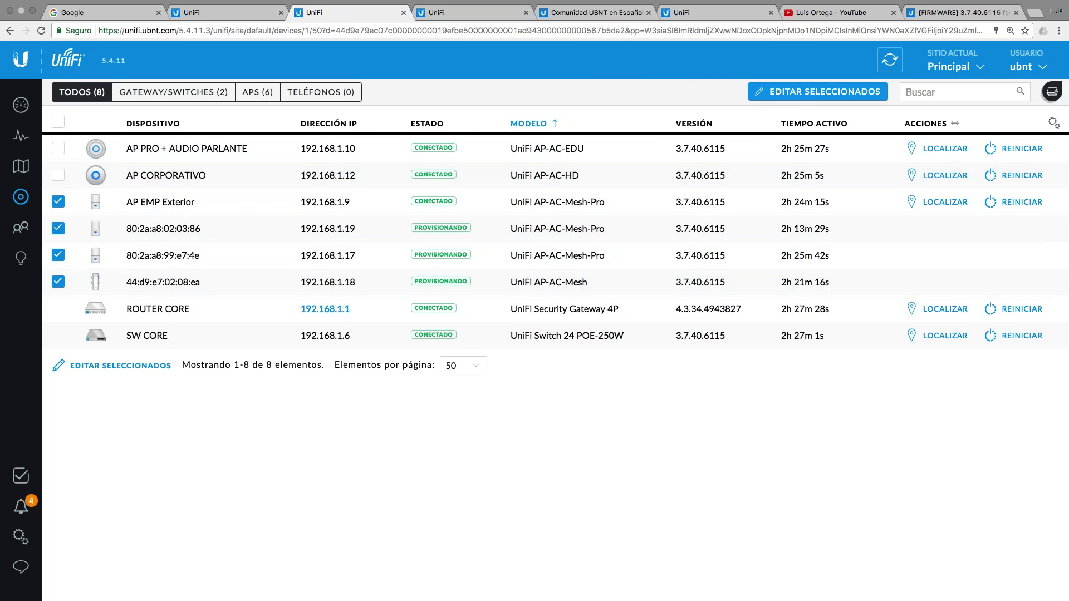
pyautogui.click(812, 92)
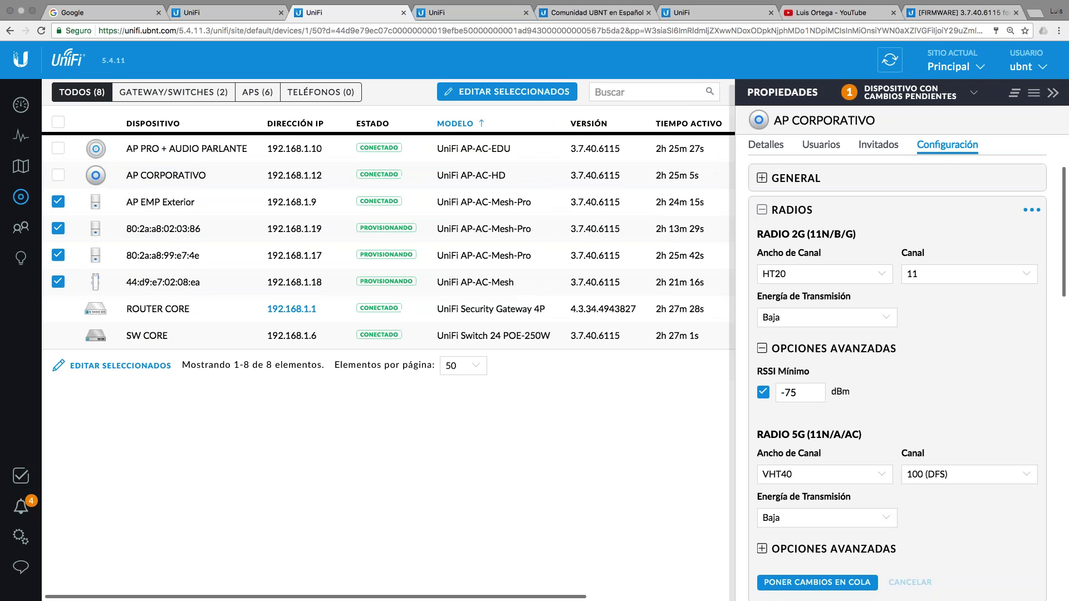
# Set AP CORPORATIVO's 2G and 5G channels to Auto.
pyautogui.click(970, 217)
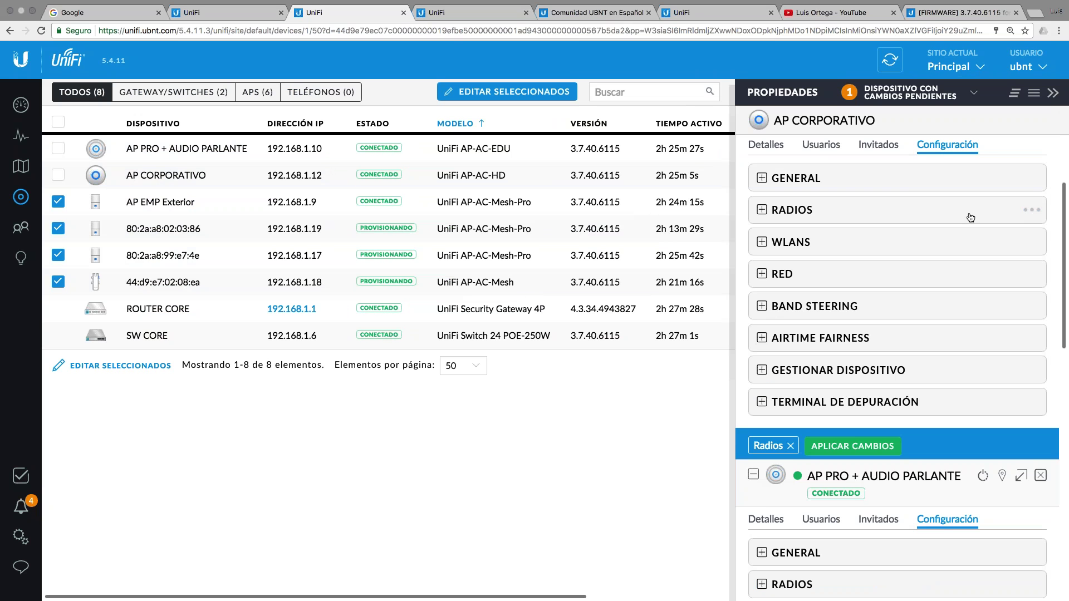
pyautogui.click(970, 217)
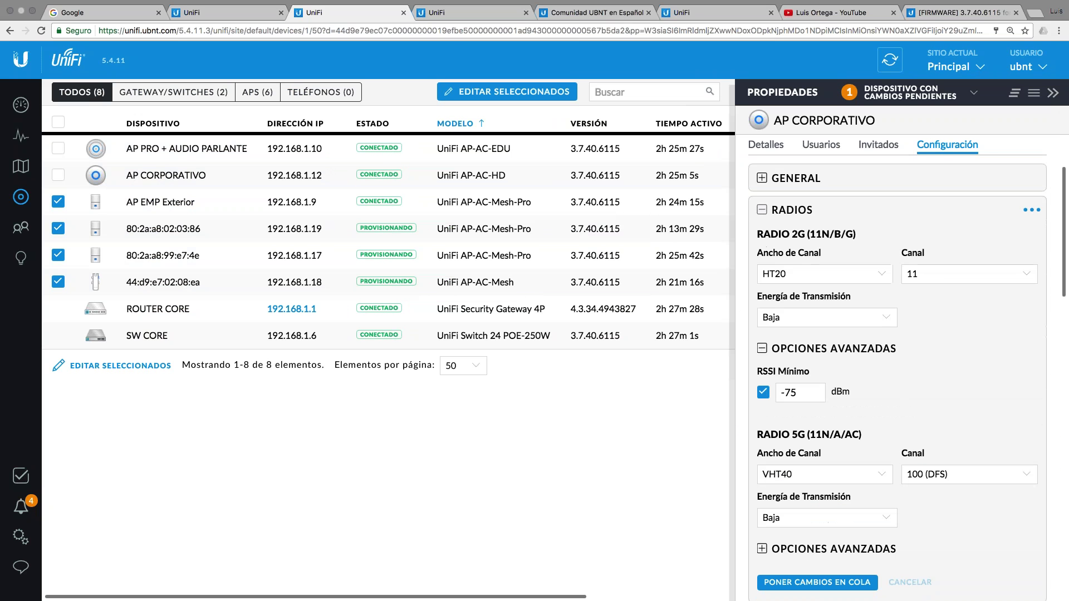
pyautogui.click(936, 276)
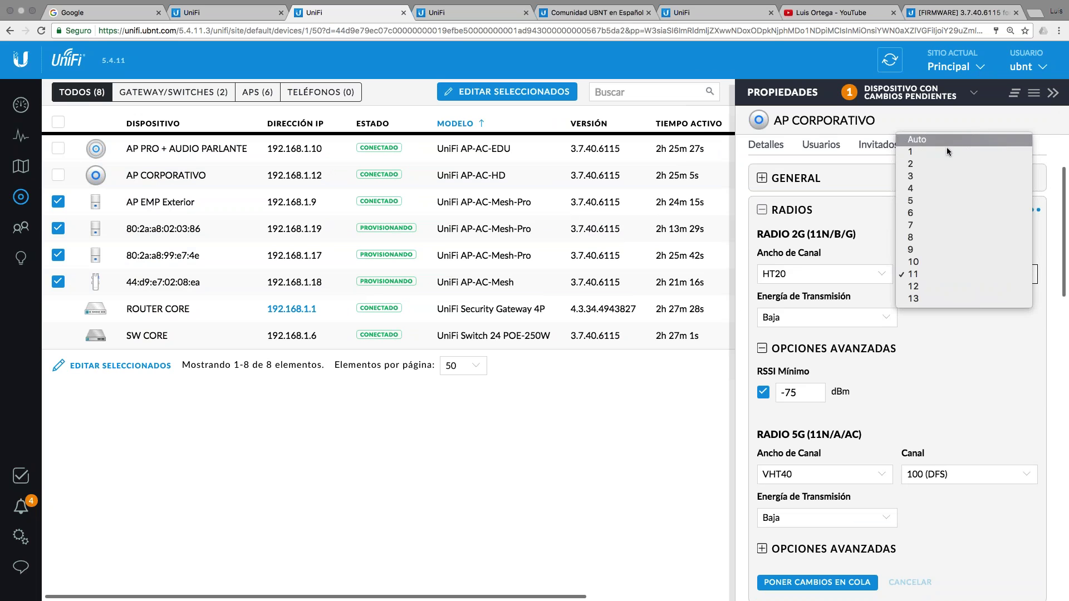
pyautogui.press('Escape')
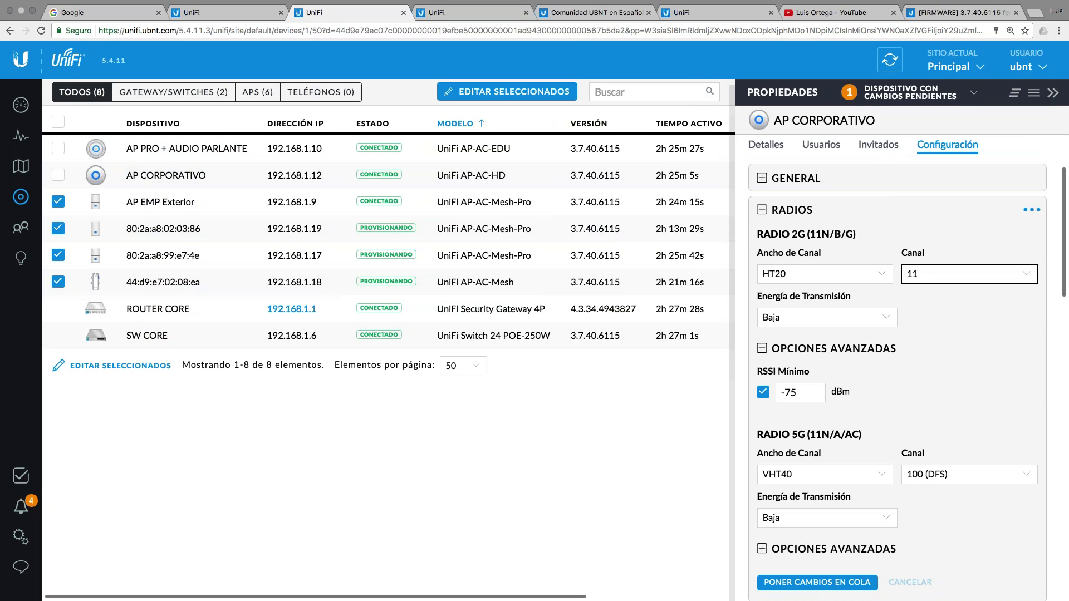
pyautogui.click(936, 276)
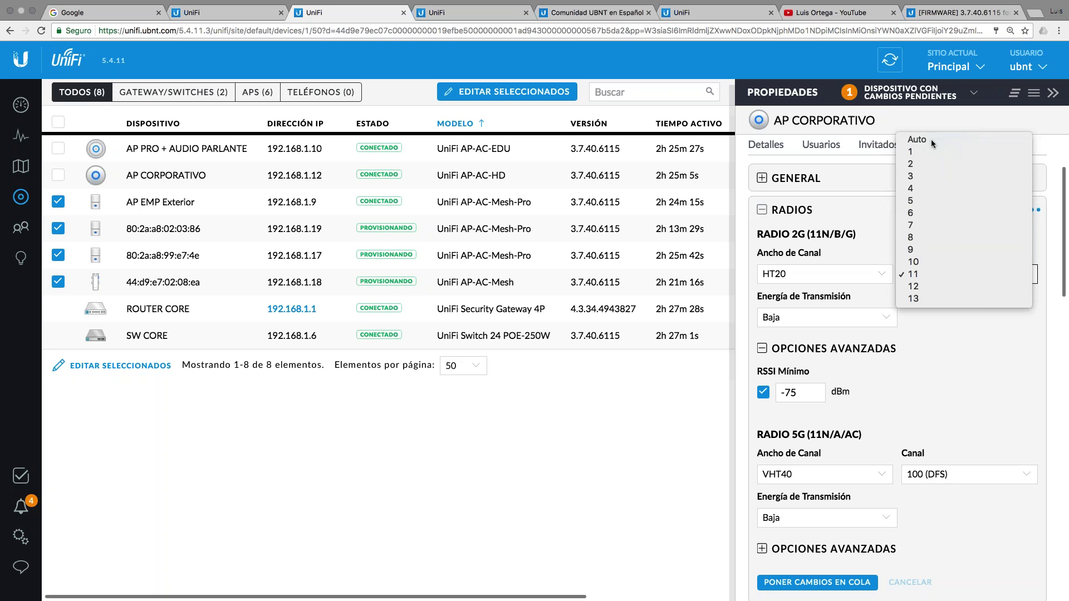
pyautogui.click(932, 142)
pyautogui.click(935, 474)
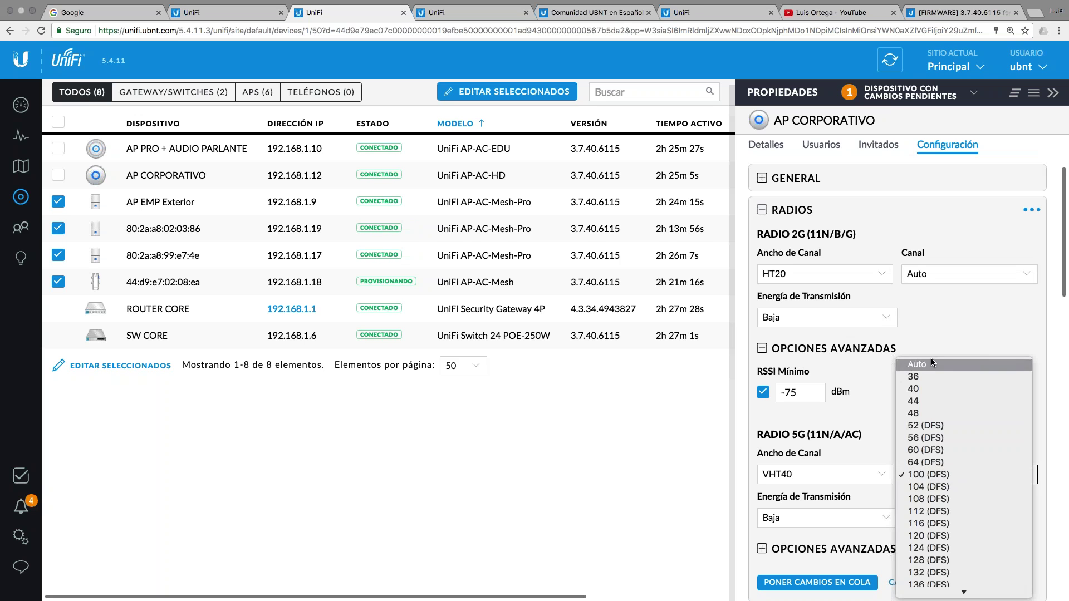
pyautogui.click(931, 364)
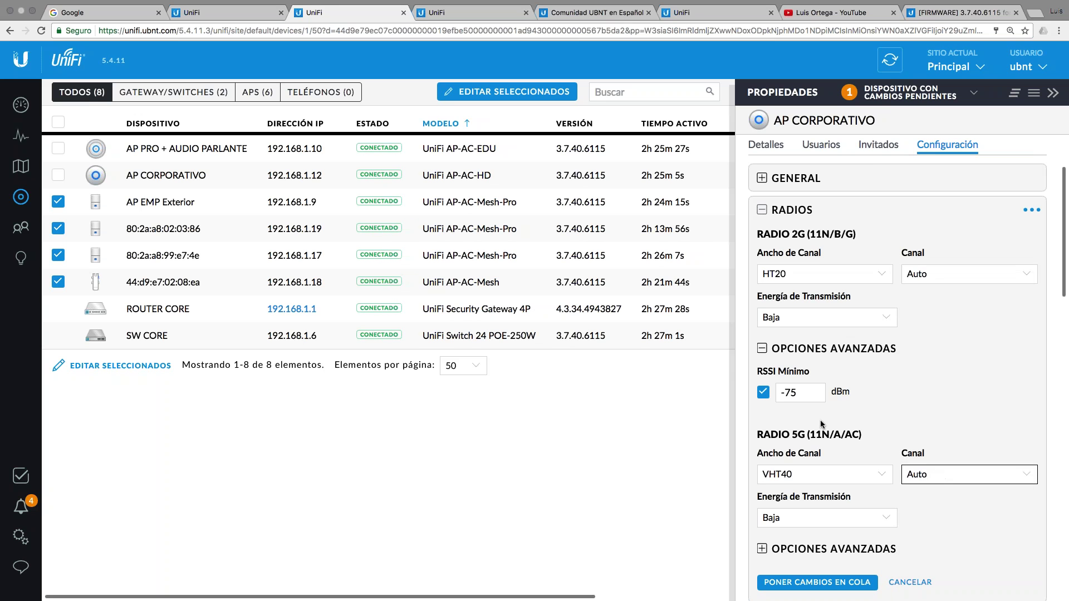
# Set 2G and 5G transmit power to Media and queue the radio changes.
pyautogui.click(797, 320)
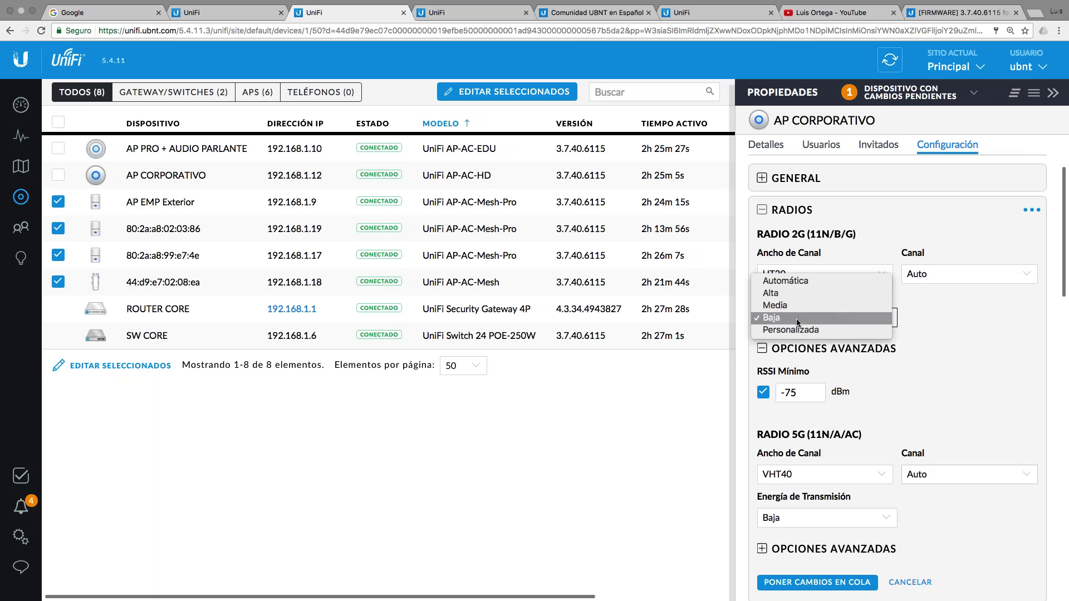
pyautogui.click(792, 304)
pyautogui.click(804, 513)
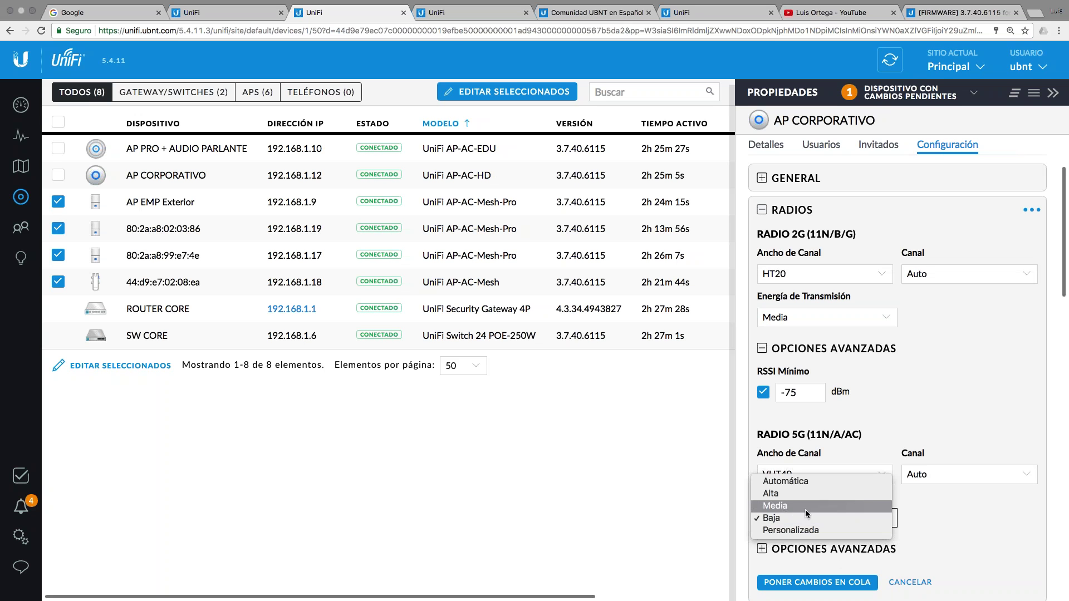
pyautogui.click(805, 508)
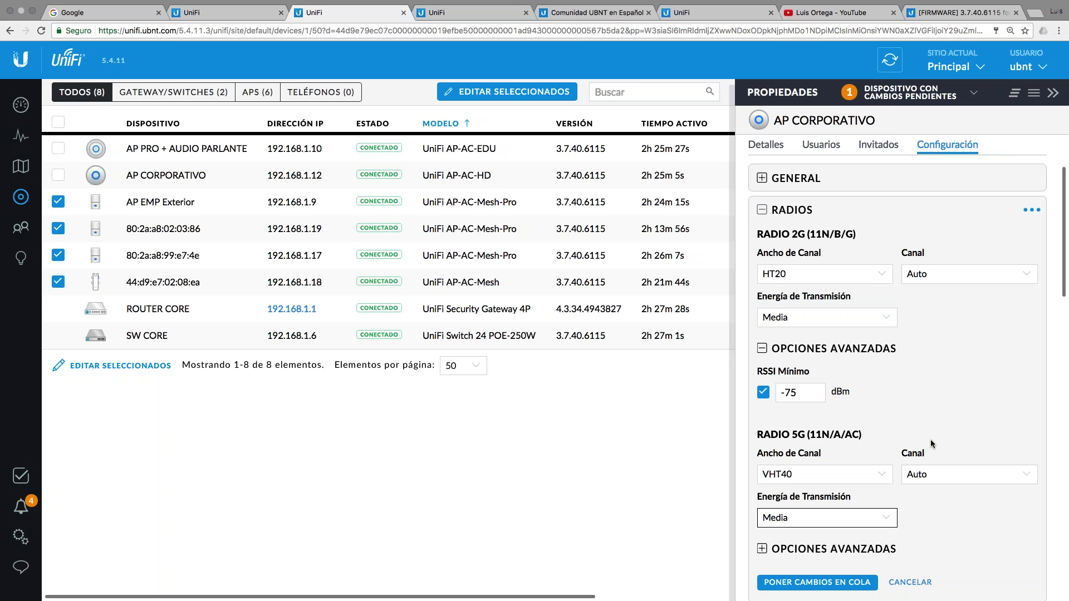
pyautogui.scroll(-2, 931, 443)
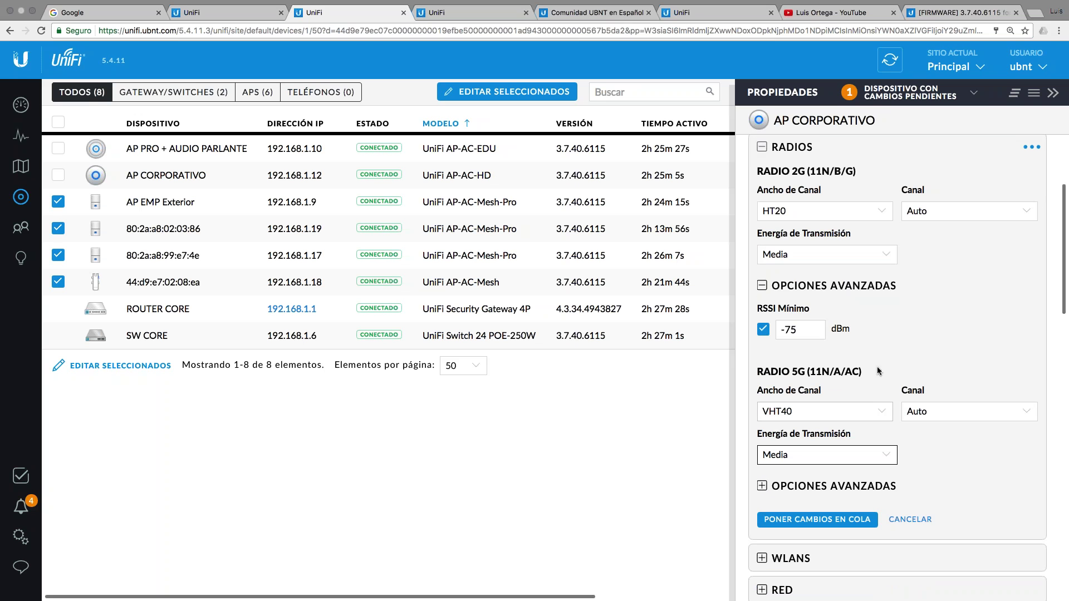
pyautogui.scroll(-2, 891, 333)
pyautogui.click(808, 462)
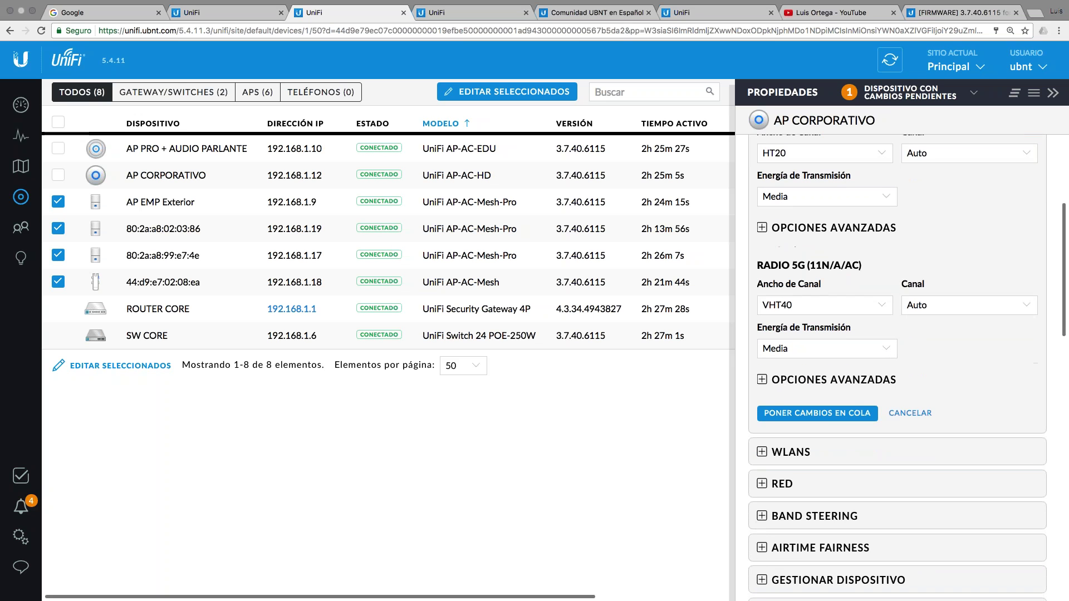
pyautogui.click(761, 381)
pyautogui.click(761, 381)
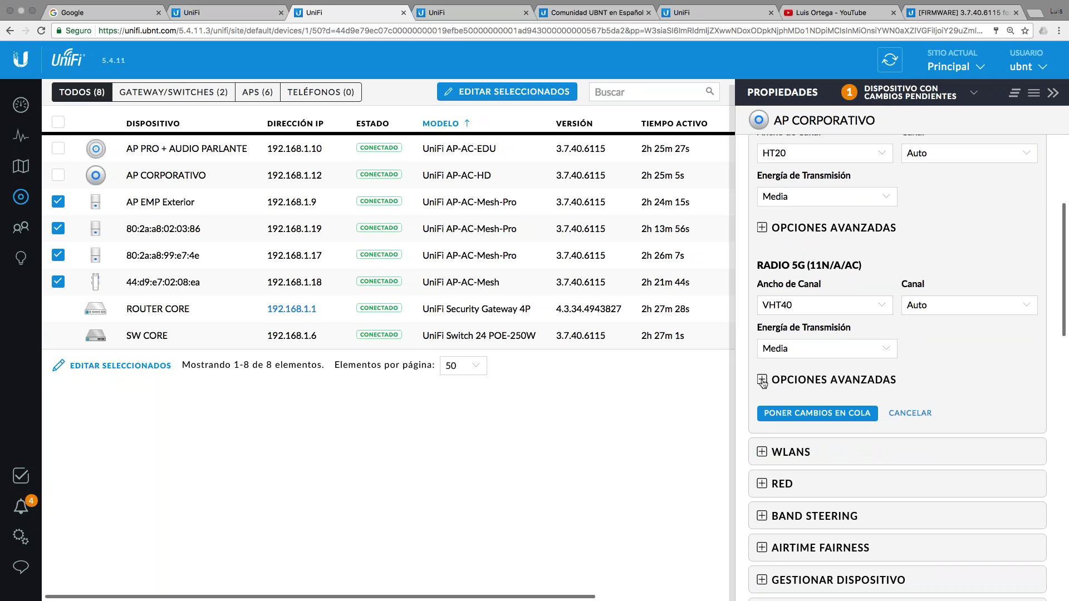
pyautogui.click(782, 415)
# Keep UAP-GRUPO-WIFI as both the 2G and 5G WLAN group.
pyautogui.click(888, 452)
pyautogui.click(832, 185)
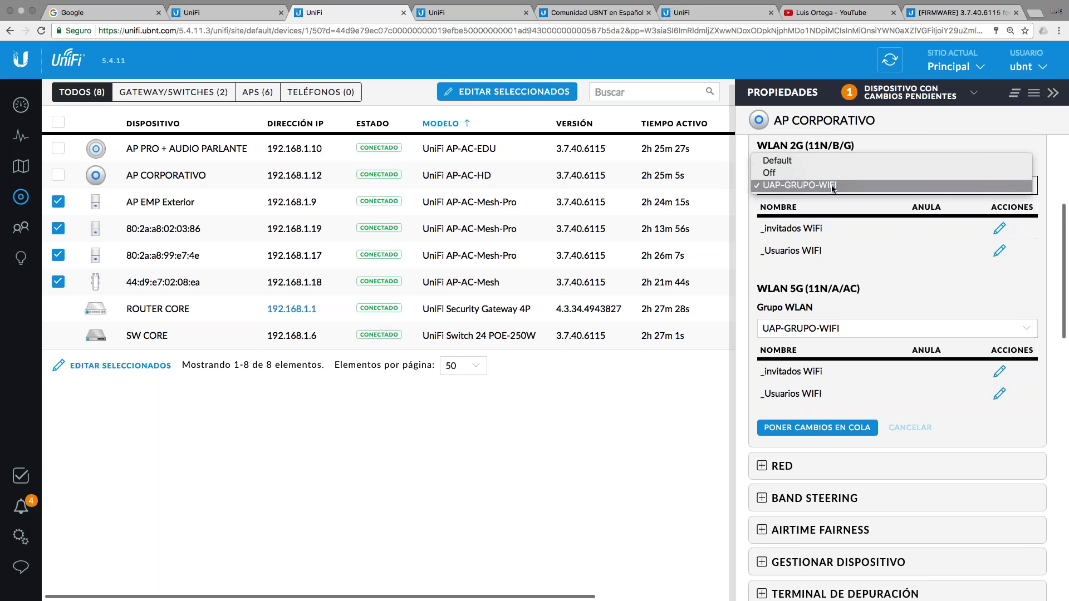
pyautogui.click(832, 196)
pyautogui.click(810, 328)
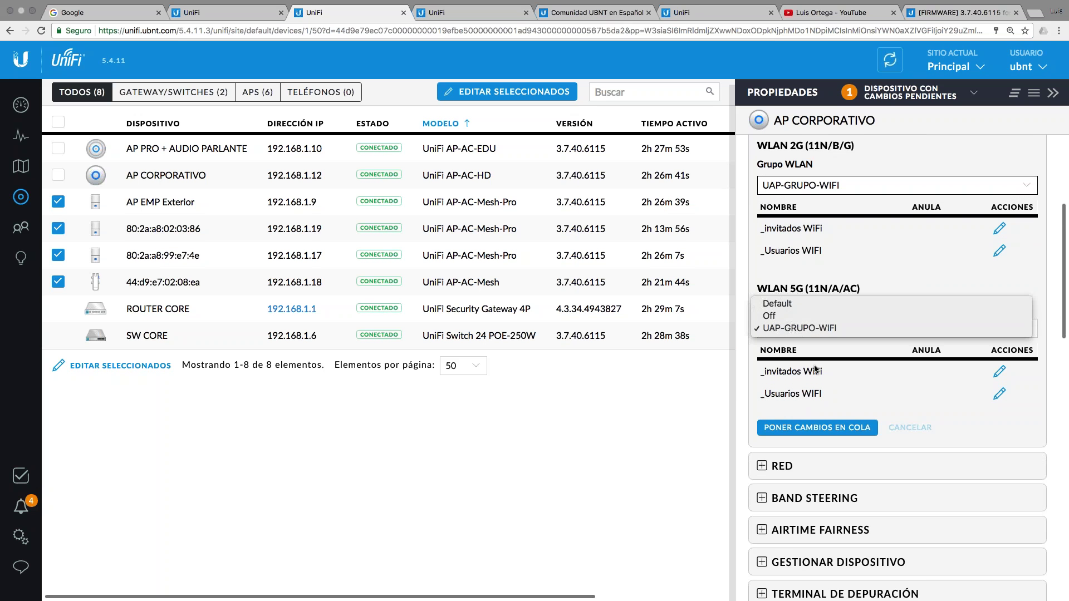
pyautogui.click(816, 333)
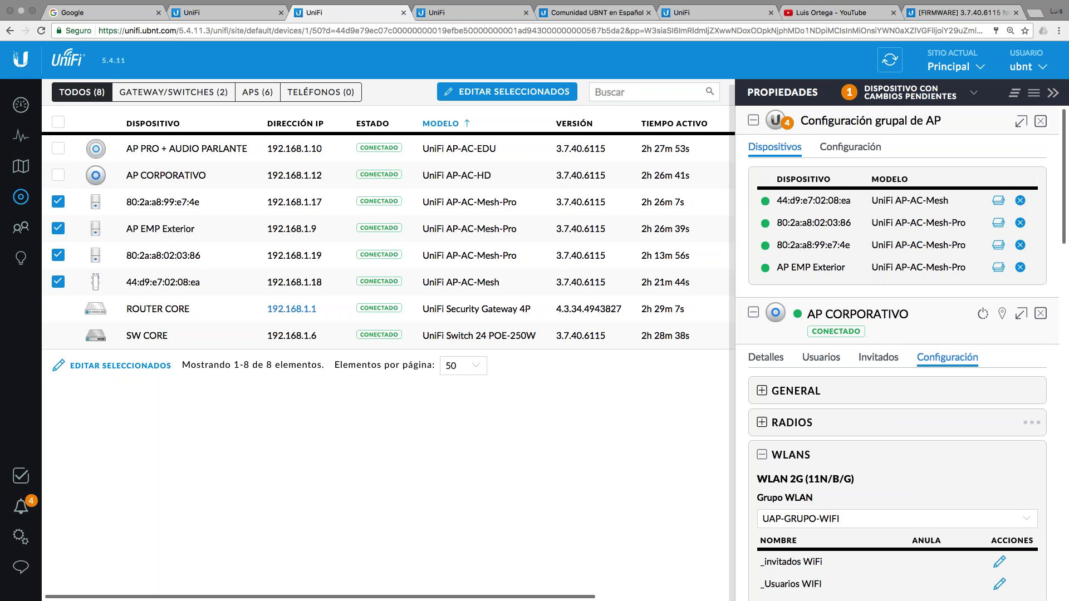
# Discard AP CORPORATIVO's pending changes and open the four-AP group's radio settings.
pyautogui.click(1040, 314)
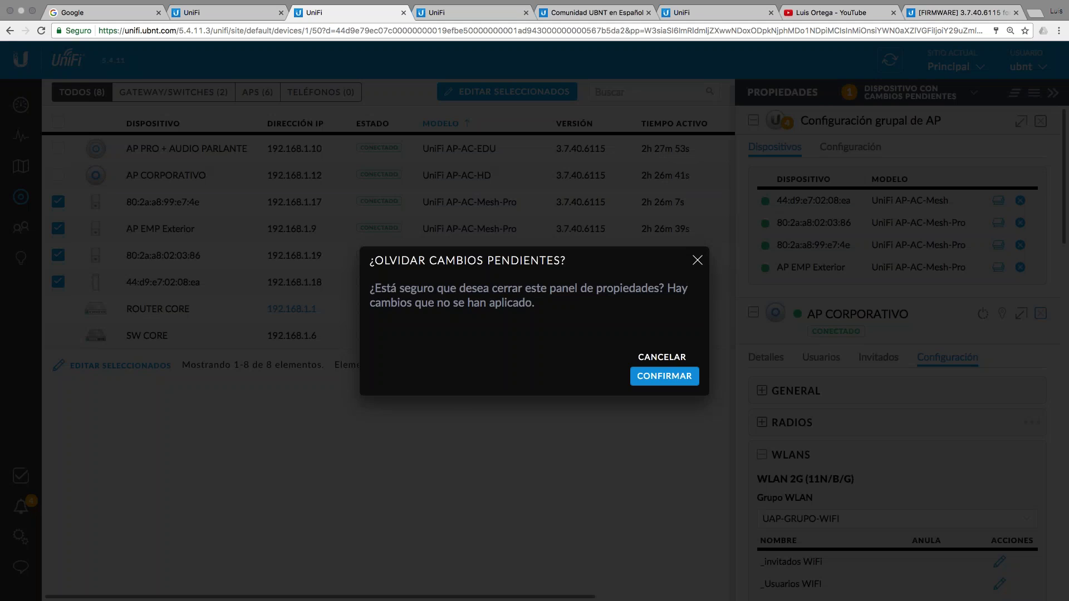
pyautogui.click(661, 384)
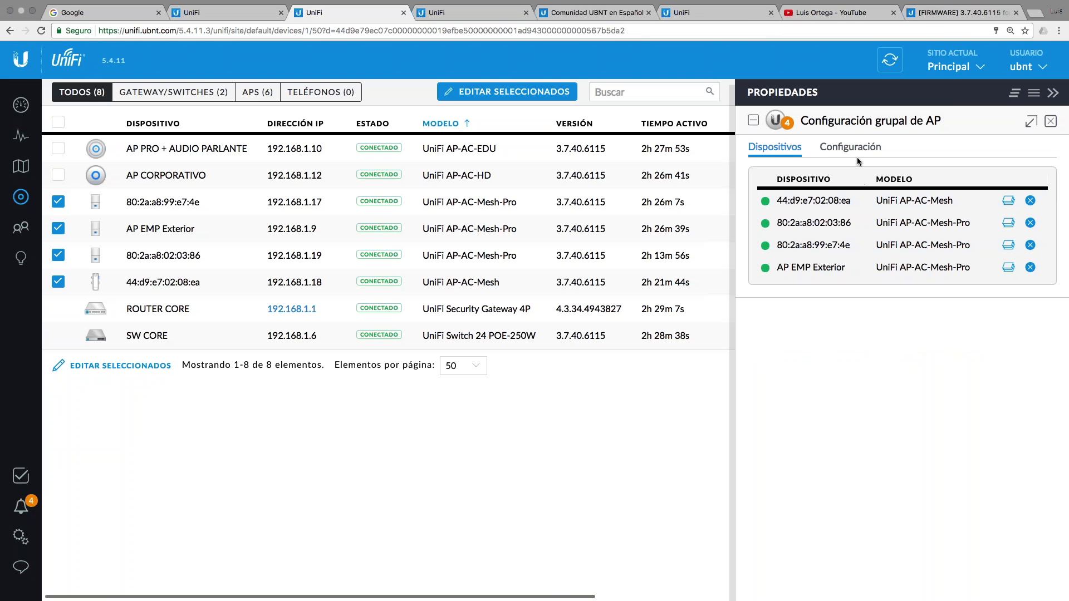
pyautogui.click(858, 150)
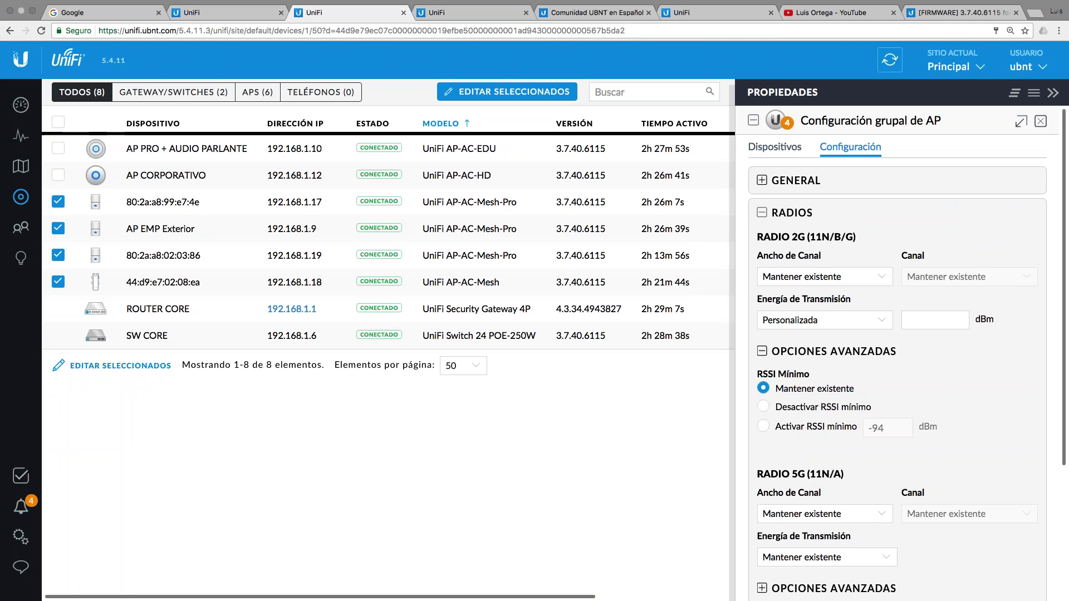
pyautogui.click(774, 217)
pyautogui.click(762, 352)
pyautogui.click(762, 352)
# Disable minimum RSSI on both radios and set 5G transmit power to Media.
pyautogui.click(764, 406)
pyautogui.scroll(-4, 766, 412)
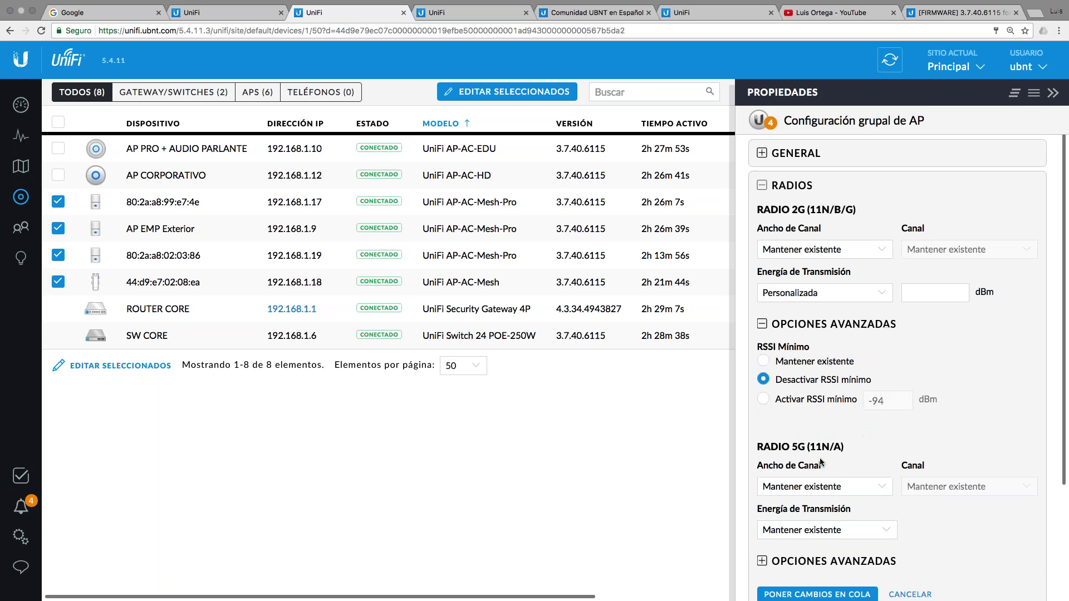
pyautogui.click(762, 407)
pyautogui.click(764, 461)
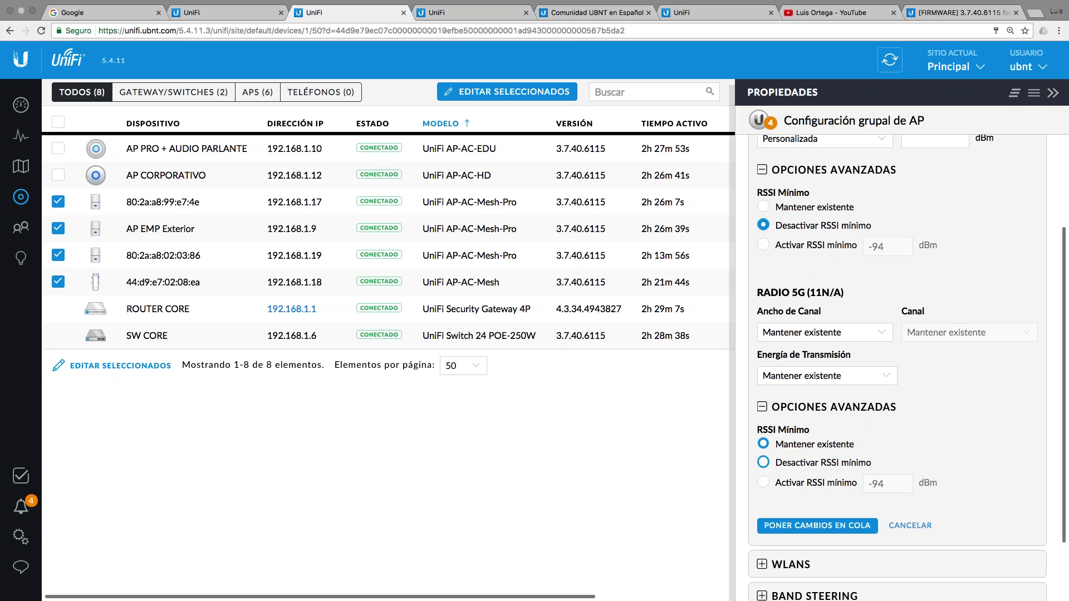
pyautogui.click(858, 376)
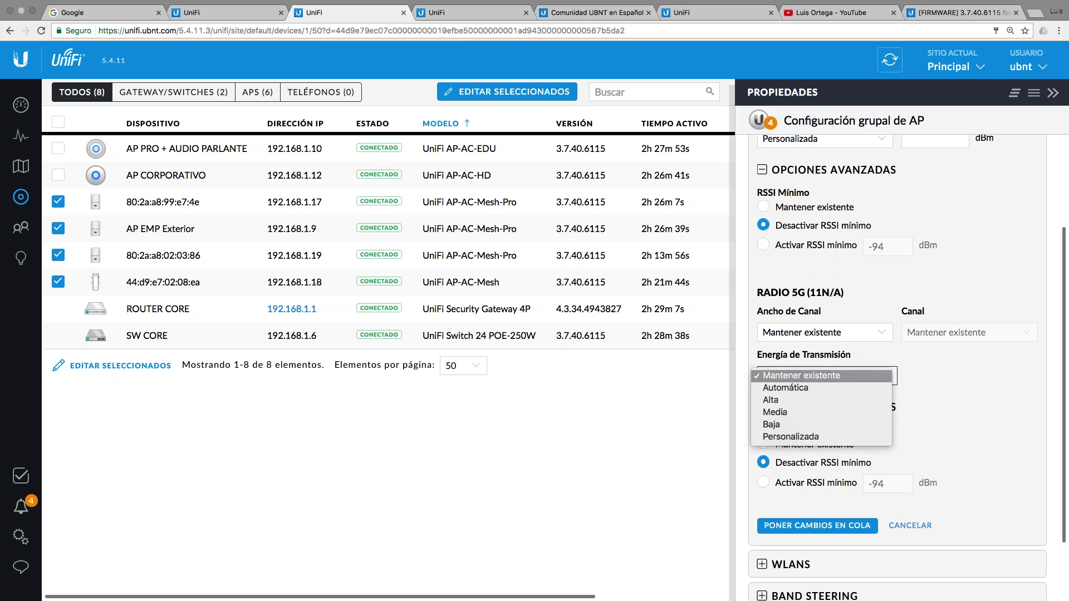
pyautogui.click(841, 413)
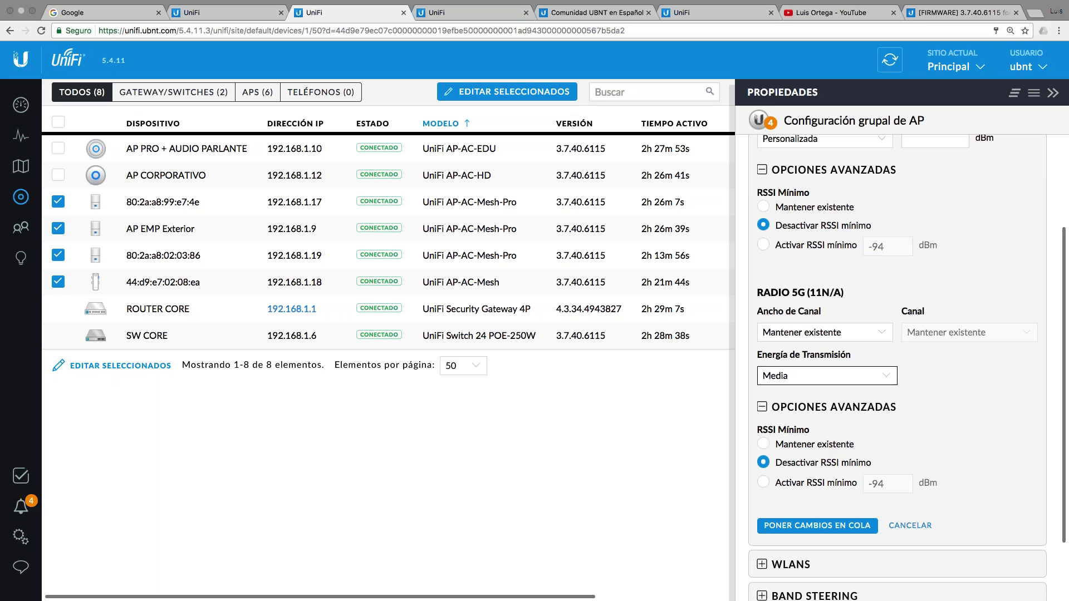
pyautogui.scroll(1, 839, 301)
pyautogui.click(837, 192)
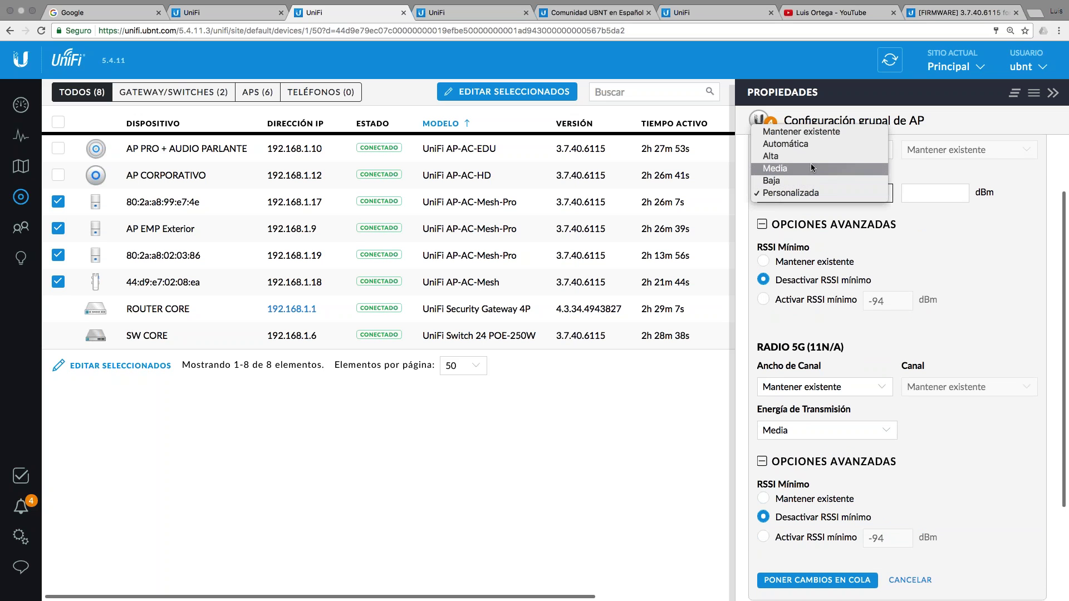
pyautogui.press('Escape')
pyautogui.scroll(-3, 870, 266)
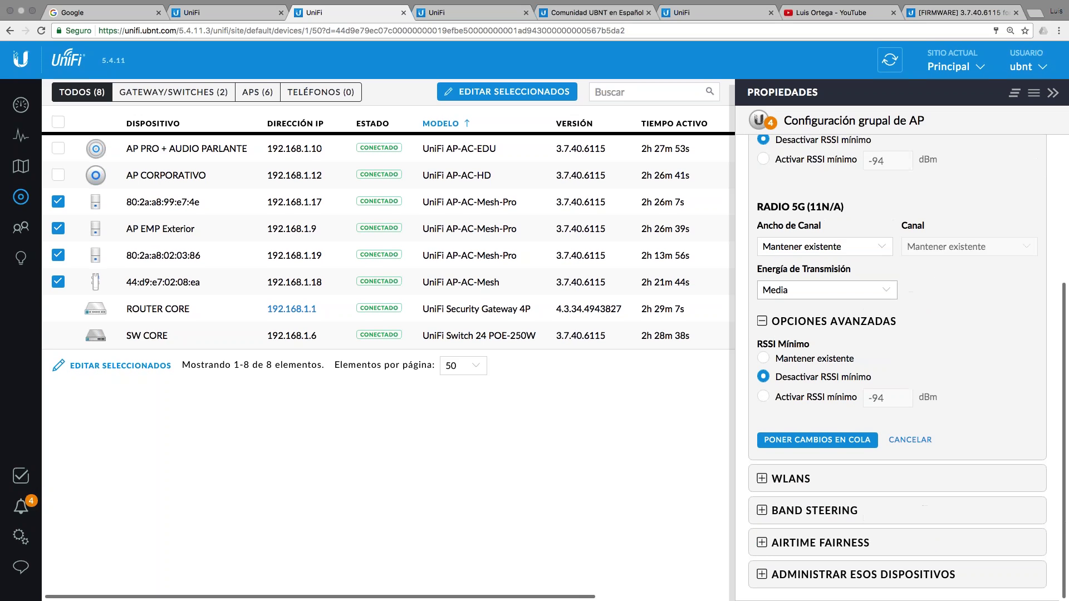
# Assign UAP-GRUPO-WIFI as the group's 2G and 5G WLAN group and queue it.
pyautogui.click(791, 478)
pyautogui.click(816, 312)
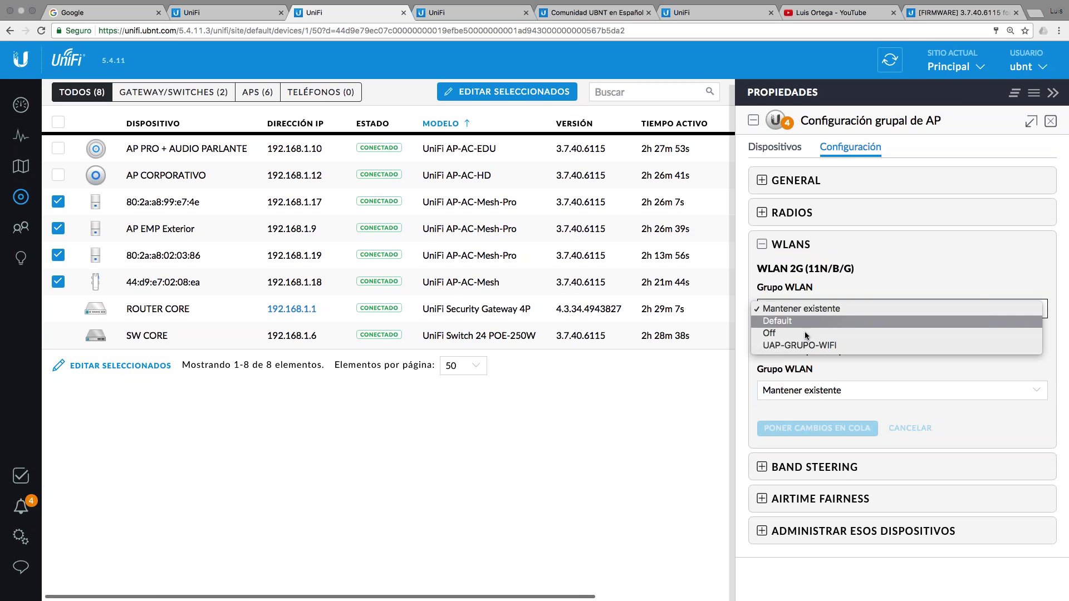
pyautogui.click(803, 342)
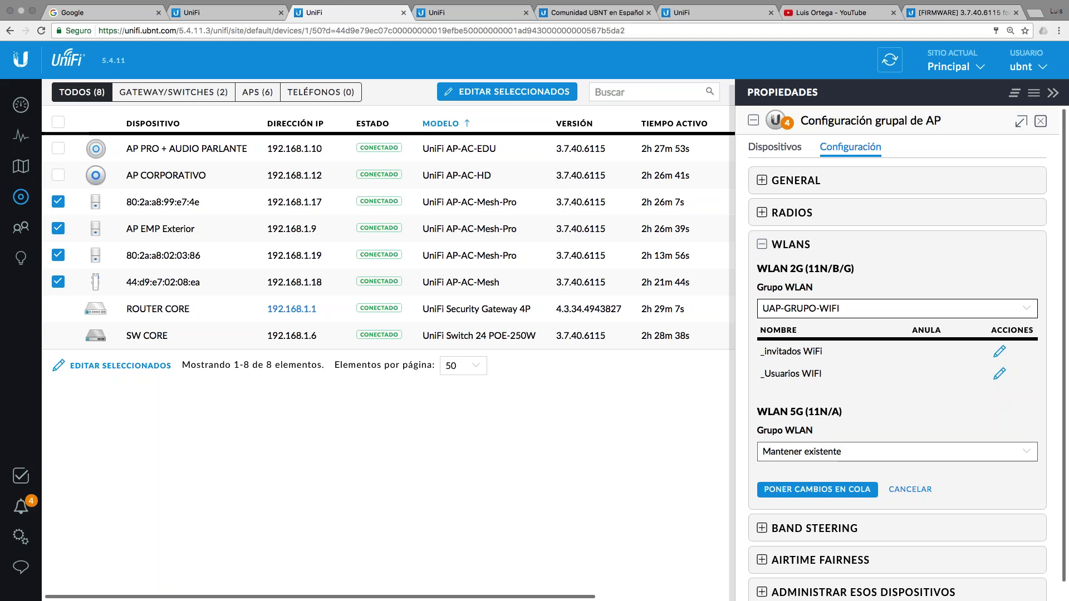
pyautogui.click(813, 451)
pyautogui.click(837, 445)
pyautogui.click(819, 488)
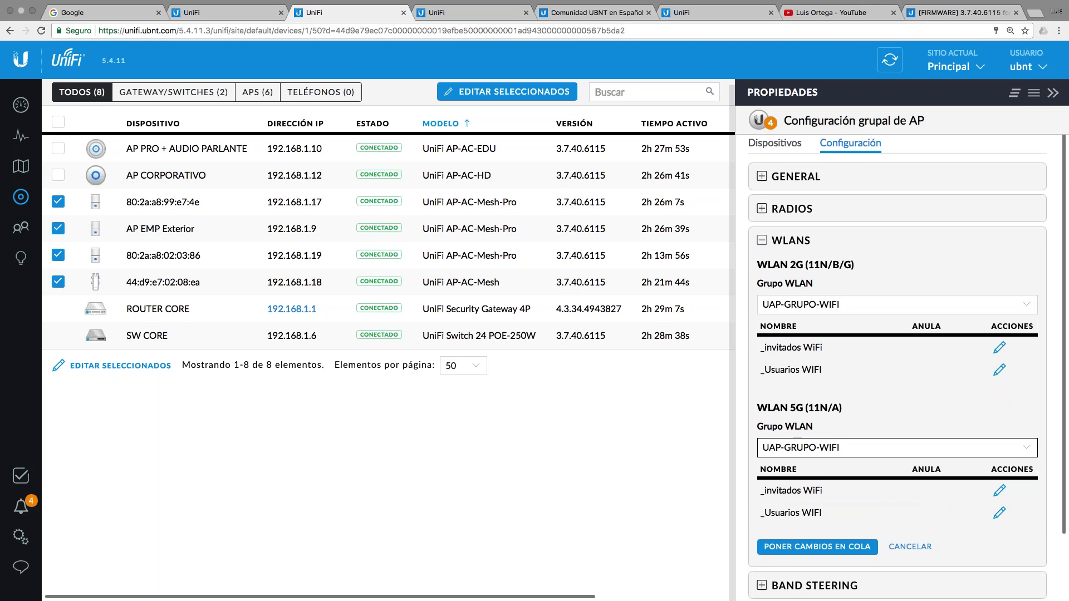
pyautogui.scroll(-2, 818, 468)
pyautogui.click(810, 473)
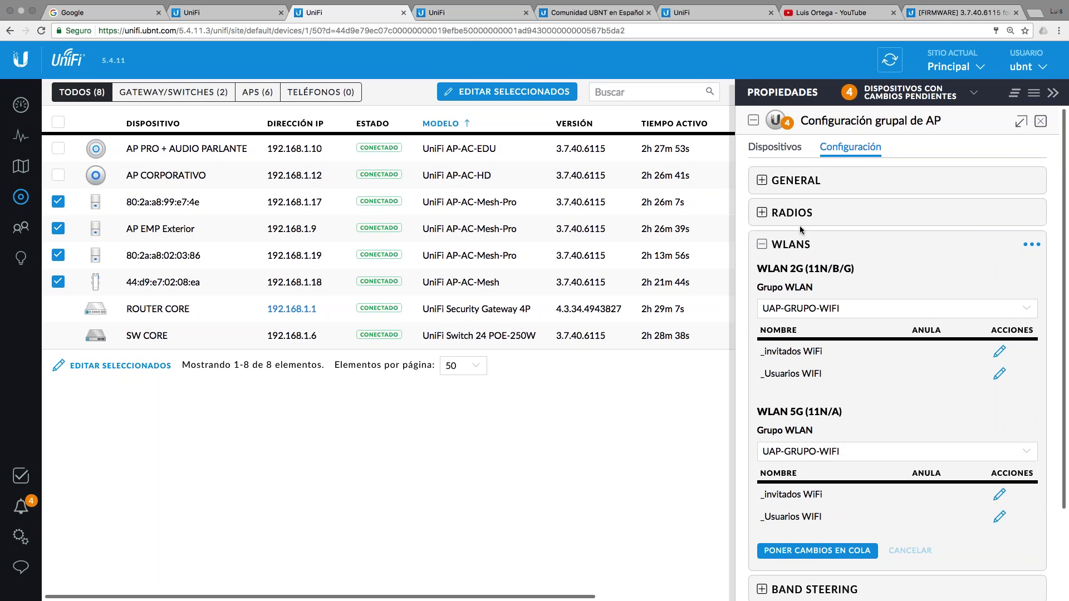
# Queue the radio changes, apply all pending changes to the devices, and open the map.
pyautogui.click(799, 223)
pyautogui.scroll(-5, 799, 225)
pyautogui.scroll(-2, 896, 389)
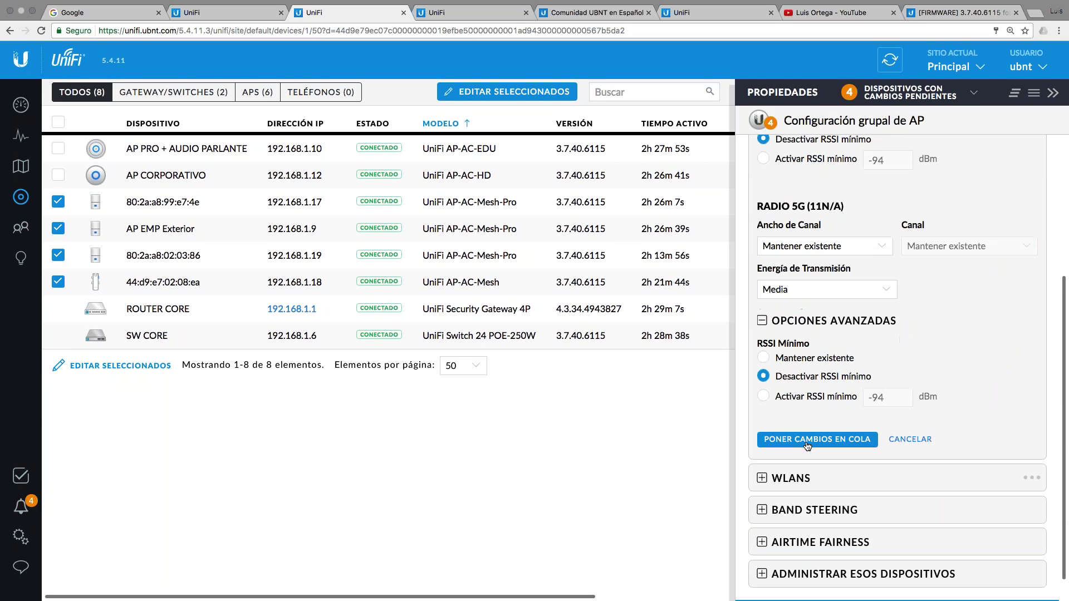
pyautogui.click(817, 437)
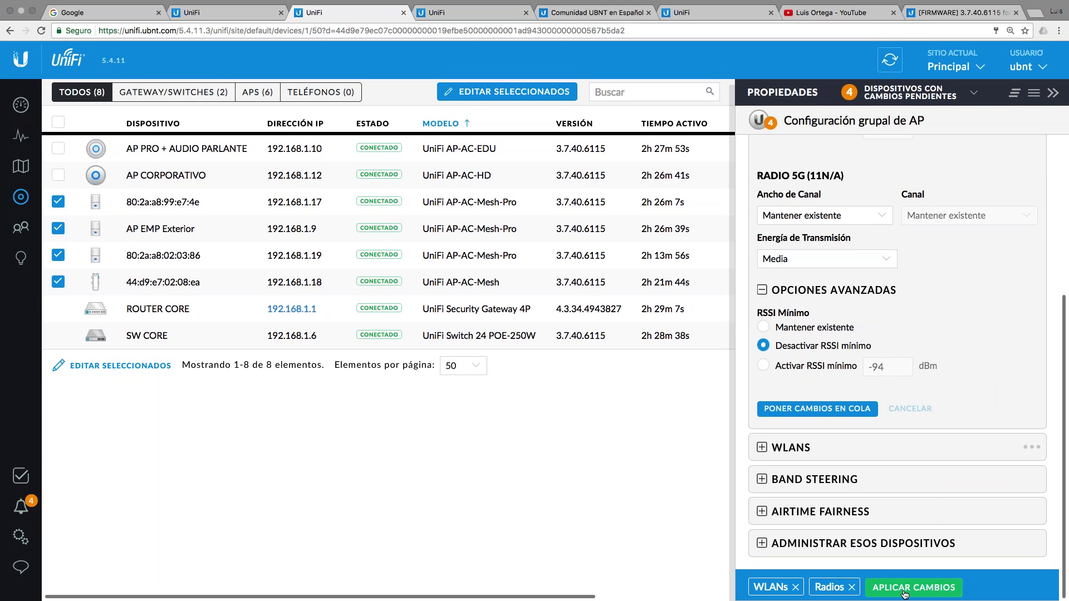
pyautogui.click(904, 591)
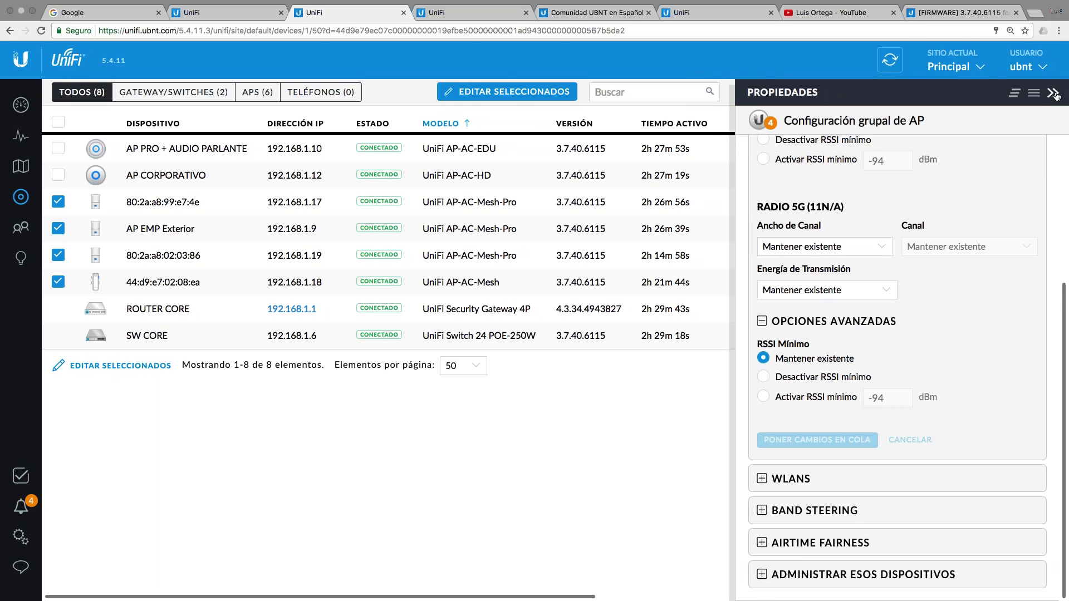
pyautogui.click(1053, 93)
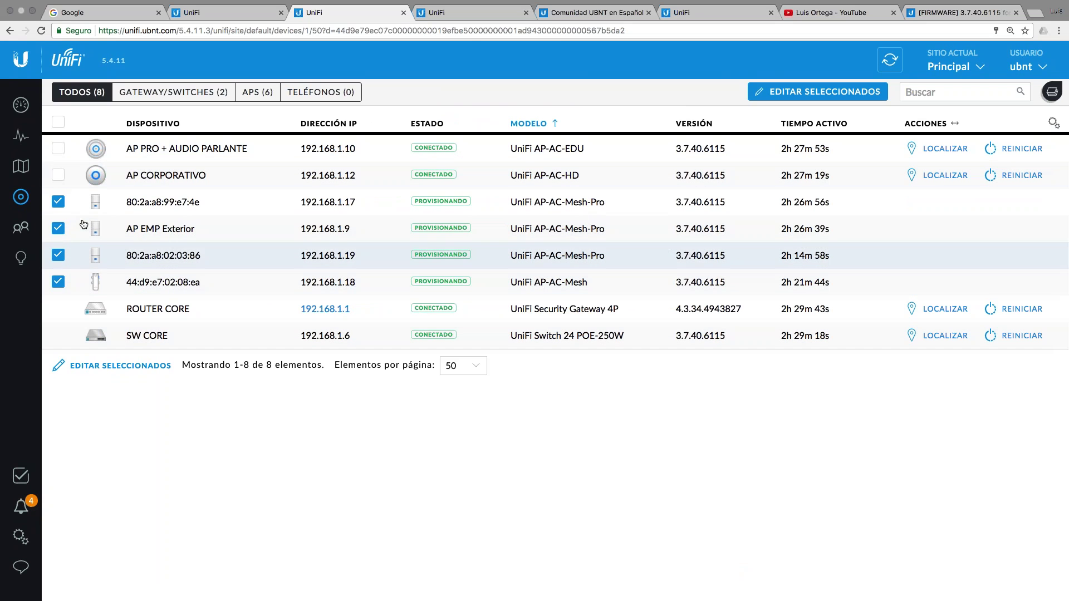
pyautogui.click(45, 170)
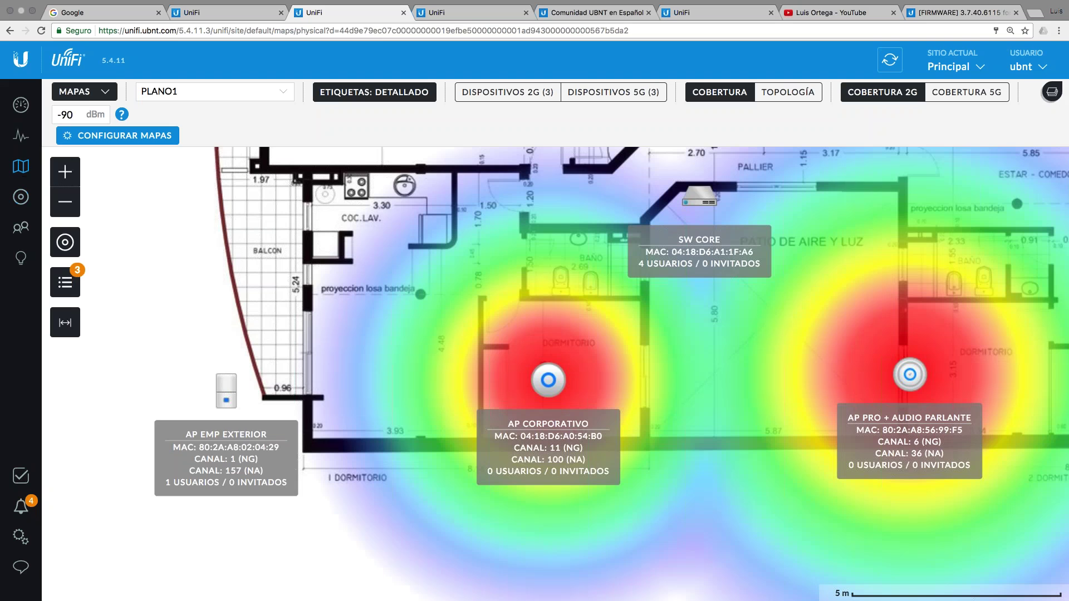
# Show topology links and reposition AP PRO + AUDIO PARLANTE, AP CORPORATIVO and AP EMP EXTERIOR.
pyautogui.click(65, 201)
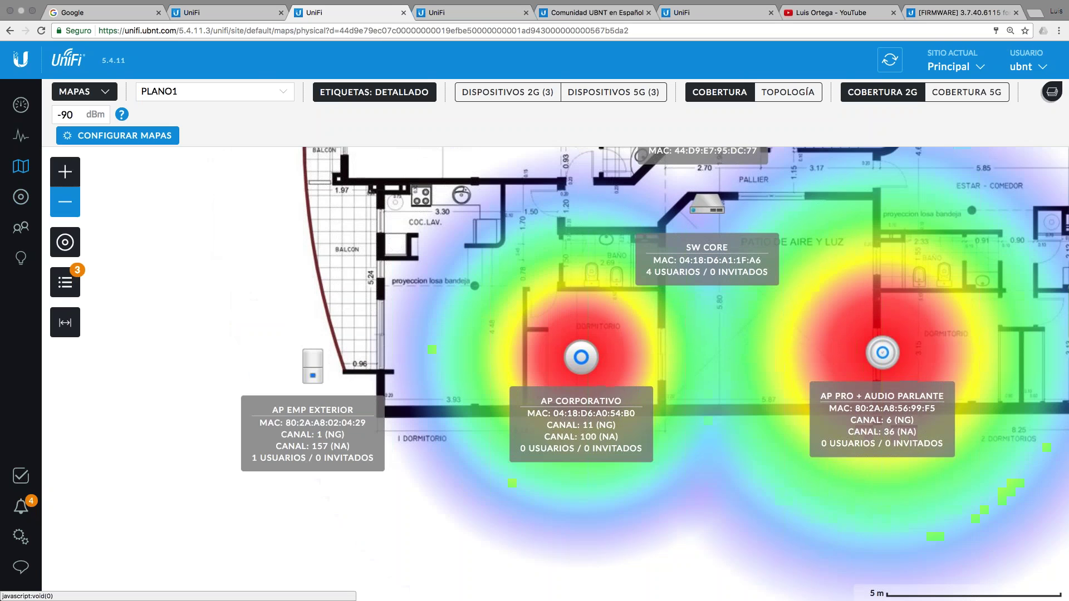
pyautogui.click(65, 201)
pyautogui.click(788, 92)
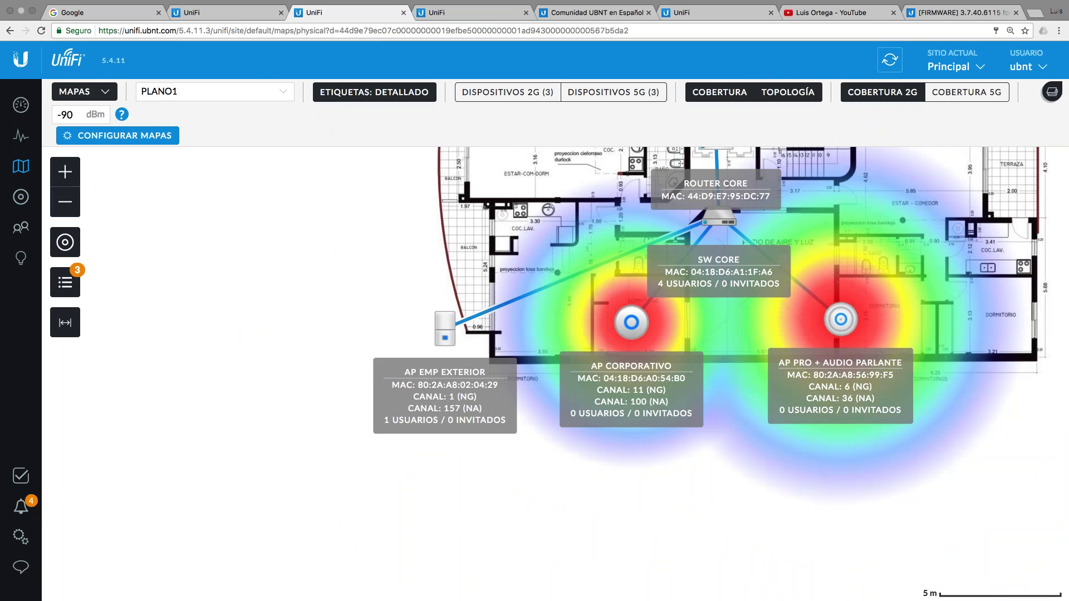
pyautogui.click(66, 202)
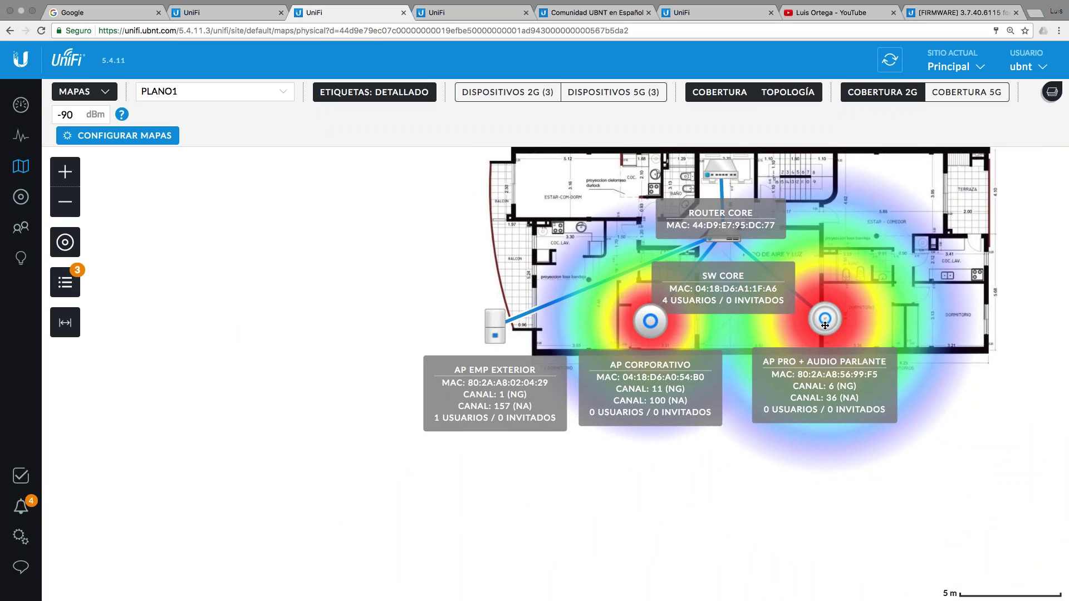
pyautogui.moveTo(825, 321); pyautogui.dragTo(977, 229)
pyautogui.moveTo(647, 334); pyautogui.dragTo(853, 422)
pyautogui.moveTo(499, 354); pyautogui.dragTo(597, 425)
# Place the three unplaced mesh repeaters on the plan and return labels to Detallado.
pyautogui.click(65, 282)
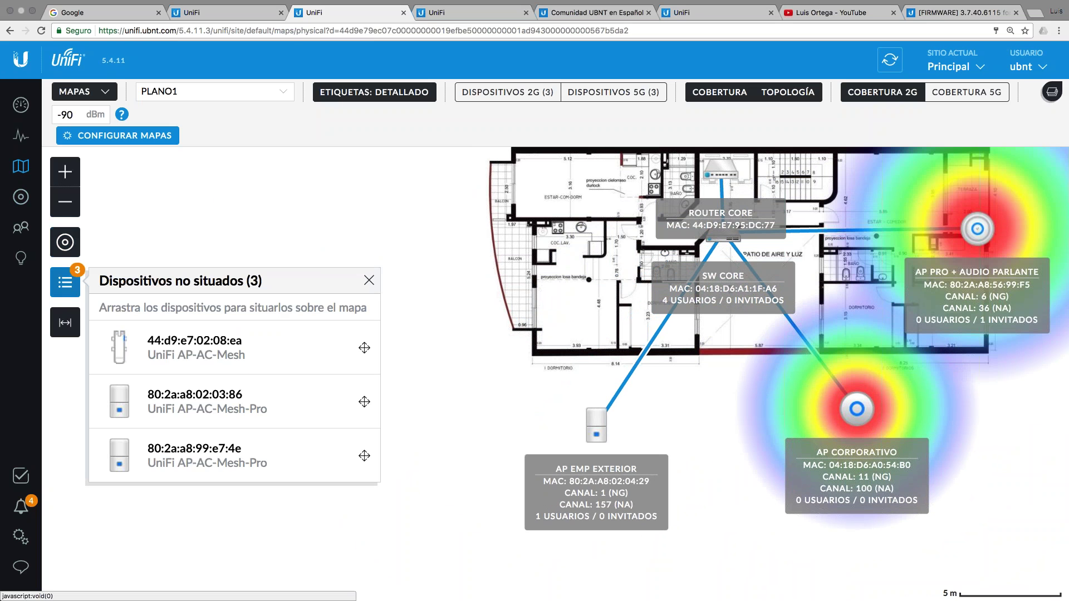
pyautogui.moveTo(364, 347); pyautogui.dragTo(323, 211)
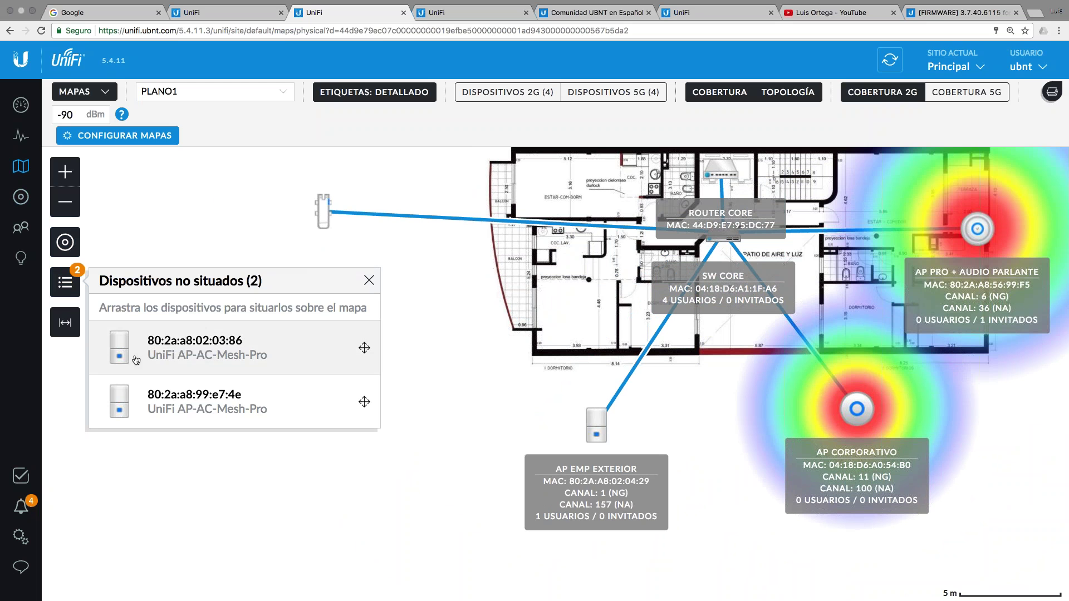
pyautogui.moveTo(364, 347); pyautogui.dragTo(413, 312)
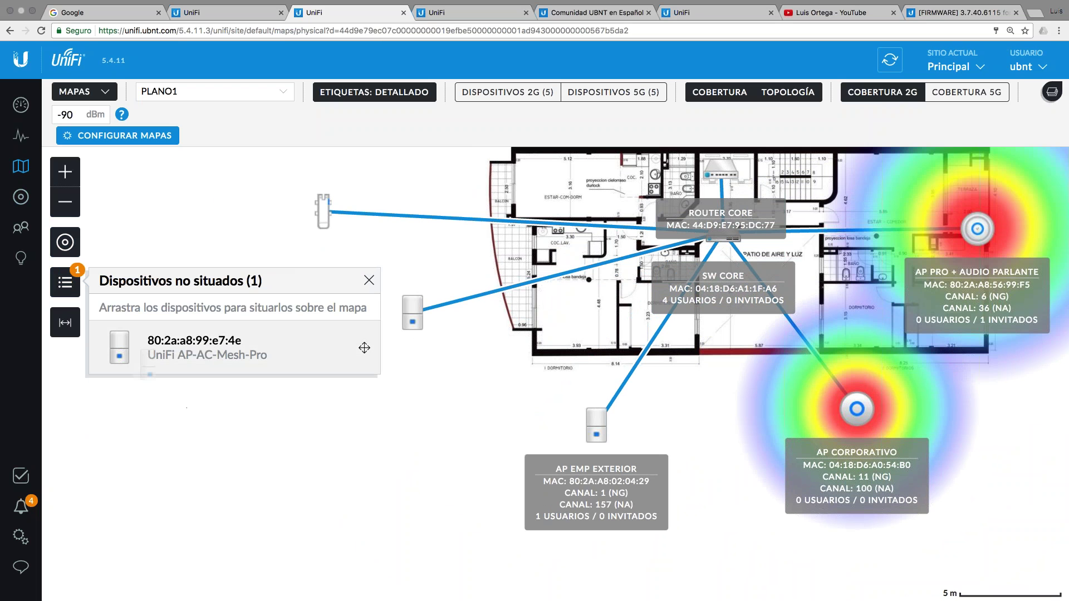
pyautogui.moveTo(364, 348); pyautogui.dragTo(416, 441)
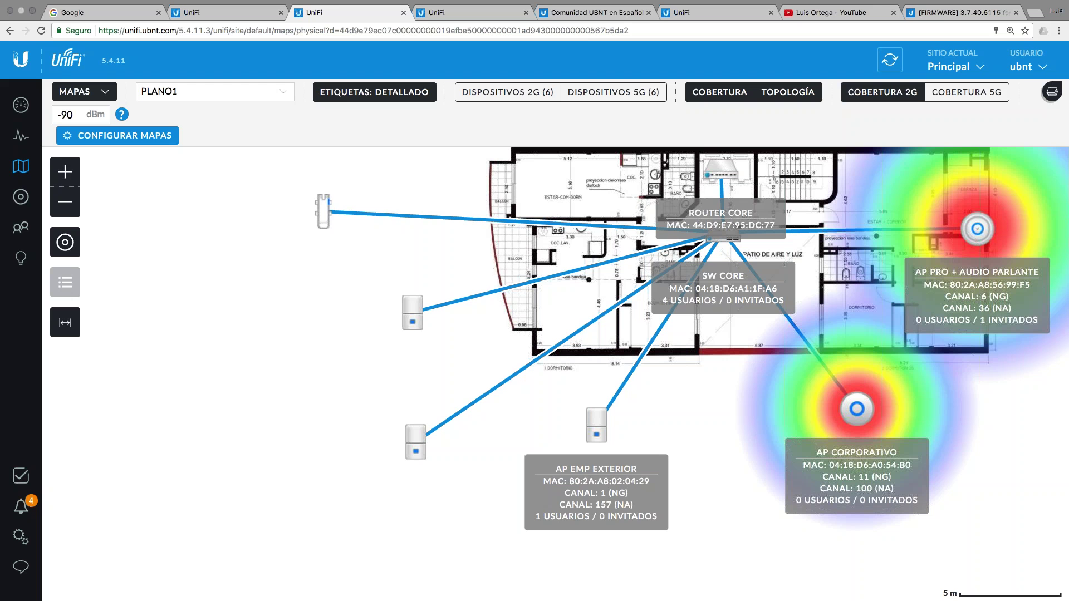
pyautogui.moveTo(412, 311); pyautogui.dragTo(317, 319)
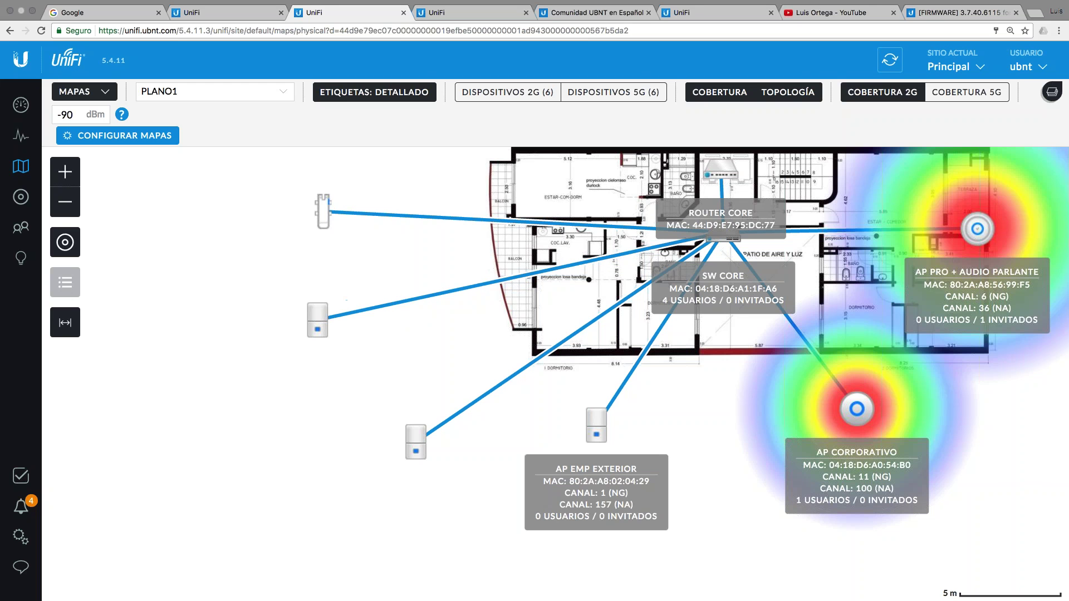
pyautogui.click(361, 92)
pyautogui.click(360, 93)
pyautogui.click(361, 92)
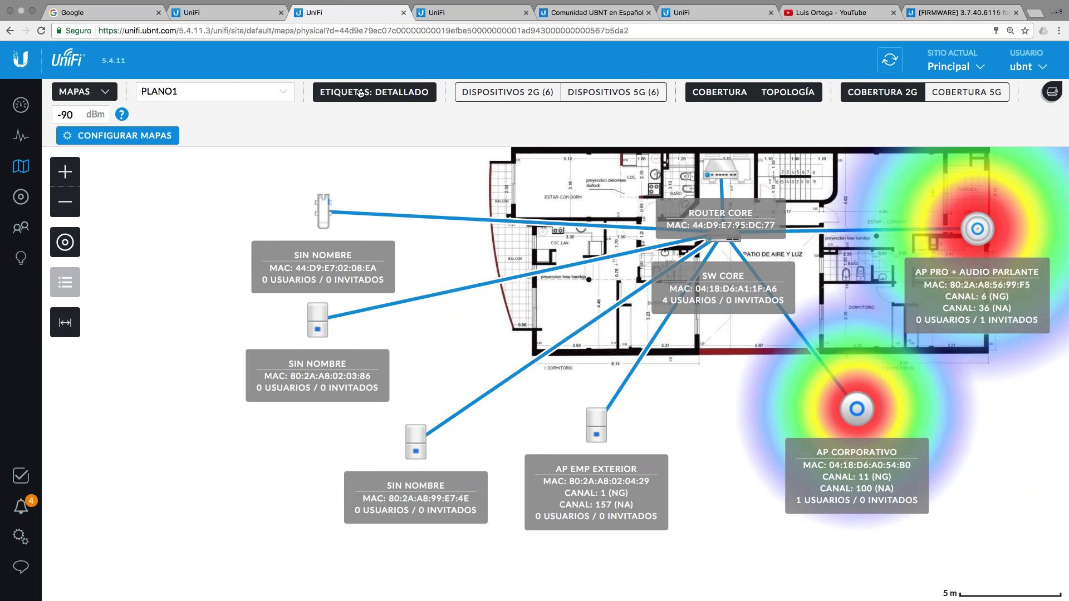
# Give repeater 44:d9:e7:02:08:ea the alias Repetidor 3.
pyautogui.click(323, 212)
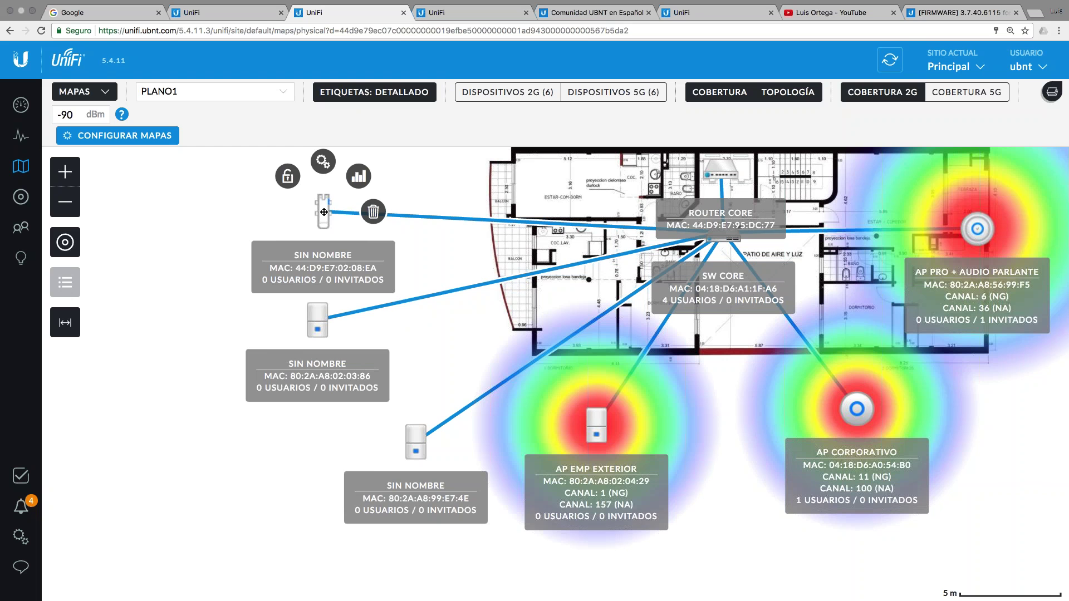
pyautogui.click(322, 163)
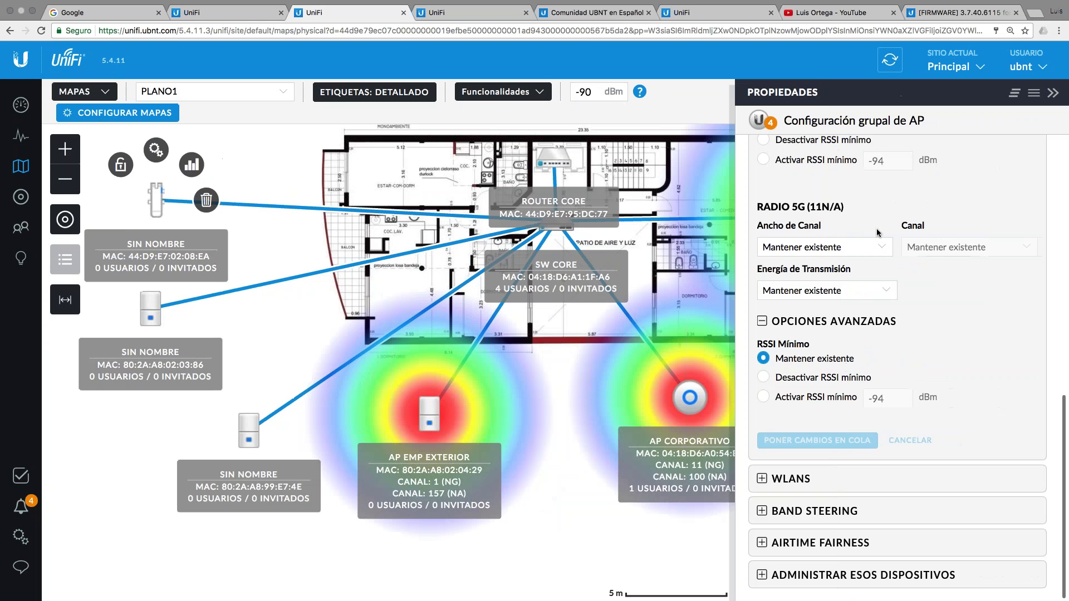
pyautogui.click(942, 169)
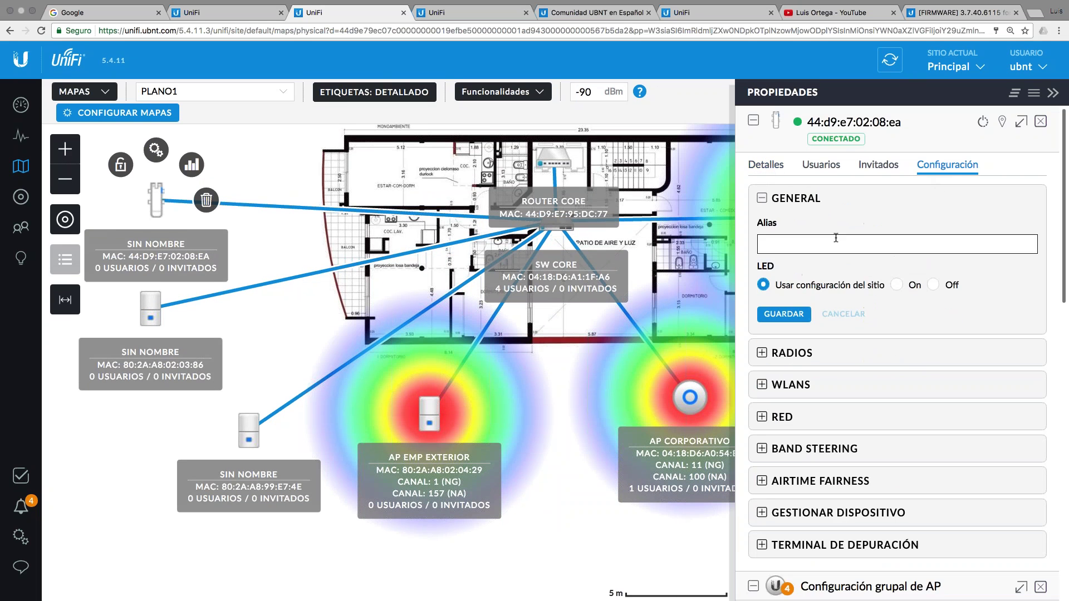
pyautogui.click(821, 239)
pyautogui.write('Repetidor 3')
pyautogui.press('Return')
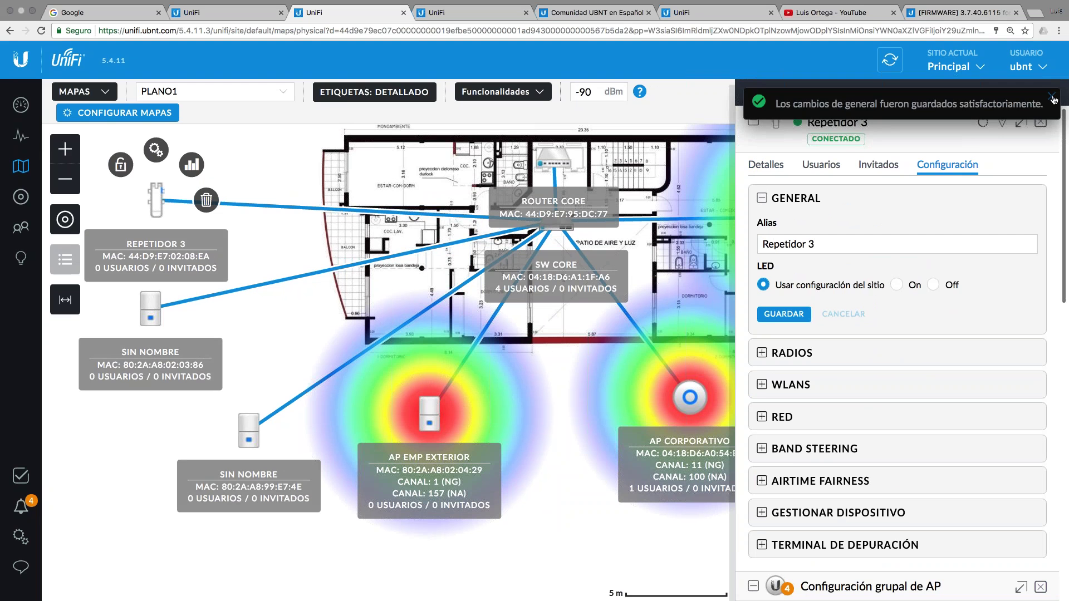
pyautogui.click(1040, 121)
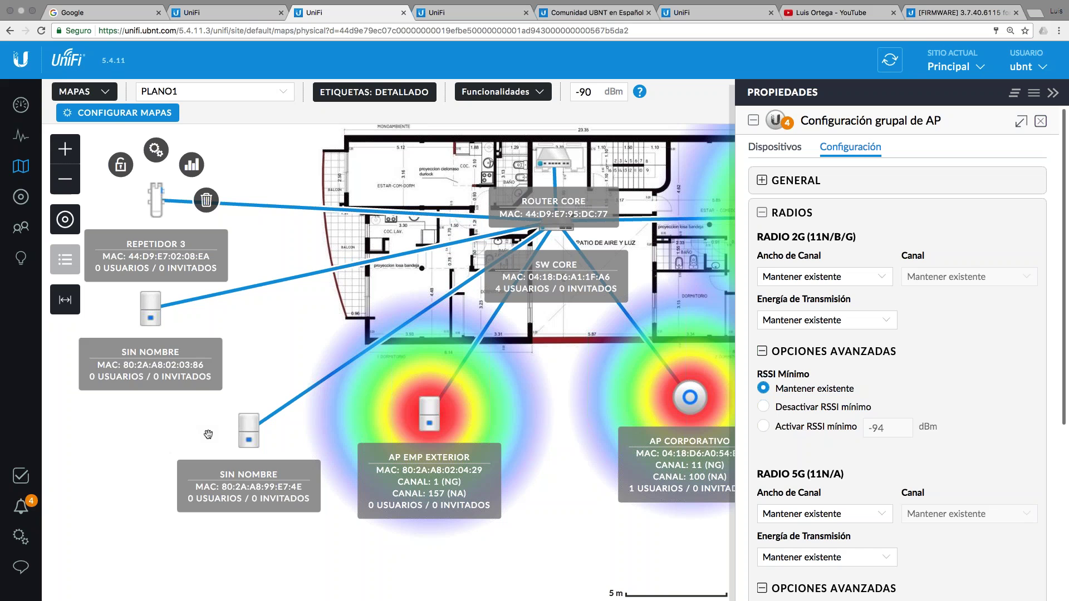
pyautogui.click(1041, 121)
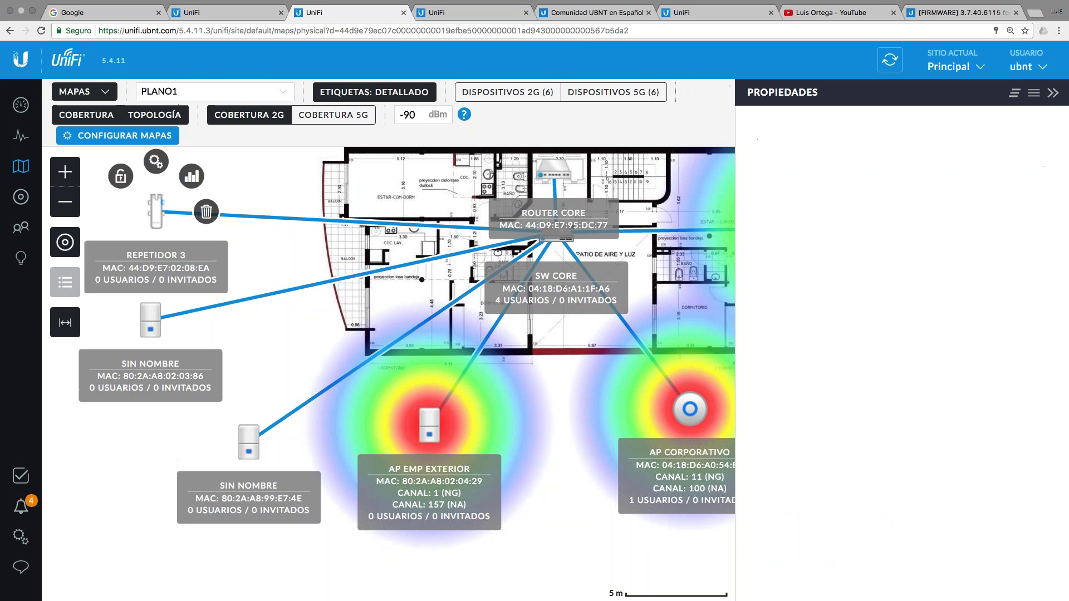
# Identify the next unnamed repeater by blinking it and alias it Repetidor 2.
pyautogui.click(318, 319)
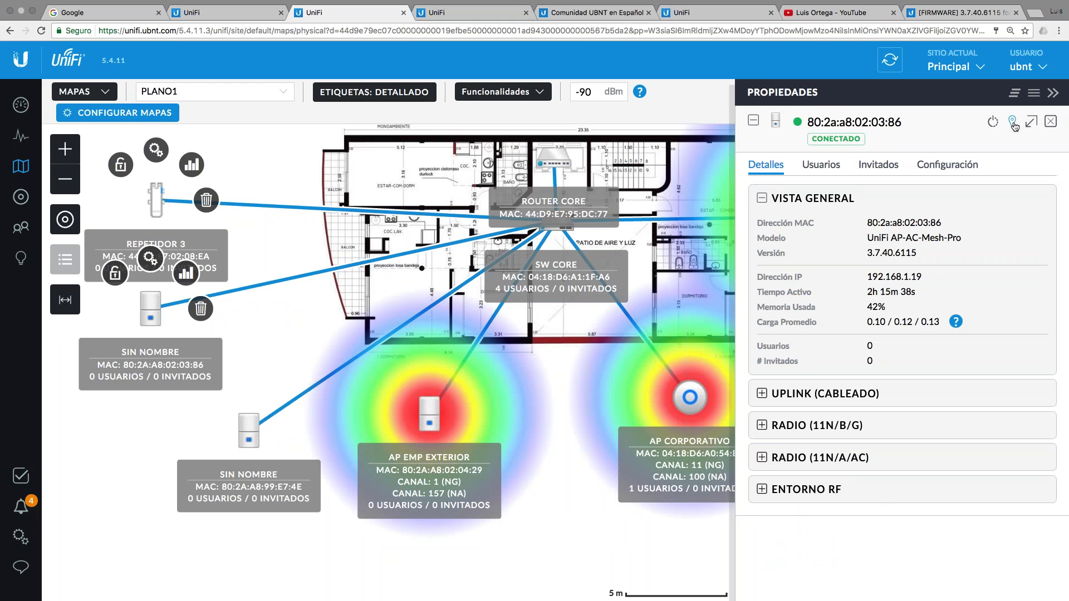
pyautogui.click(1012, 123)
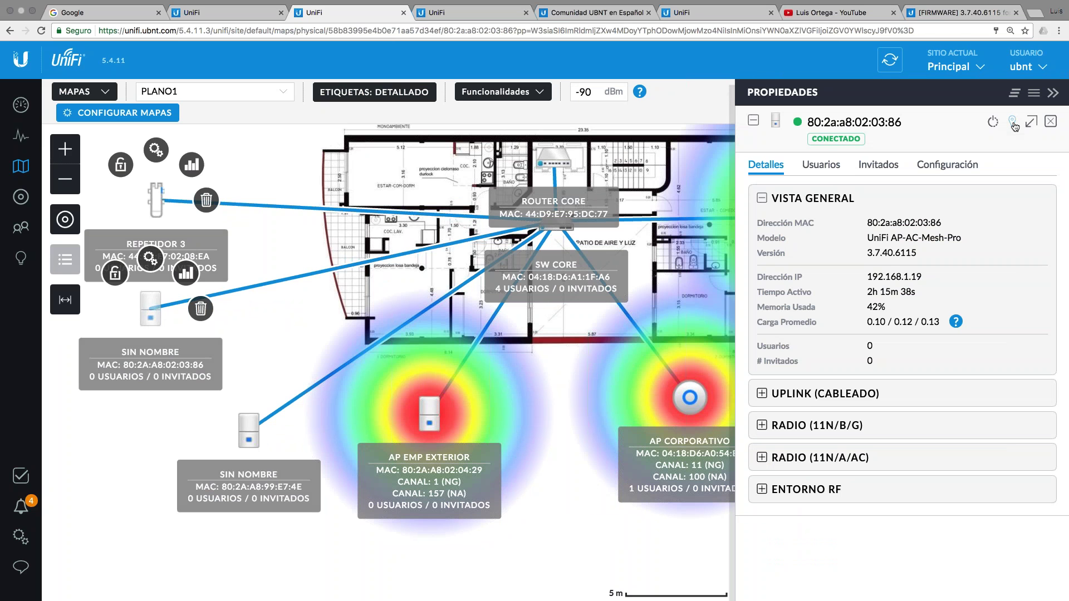
pyautogui.click(946, 165)
pyautogui.click(851, 244)
pyautogui.write('R')
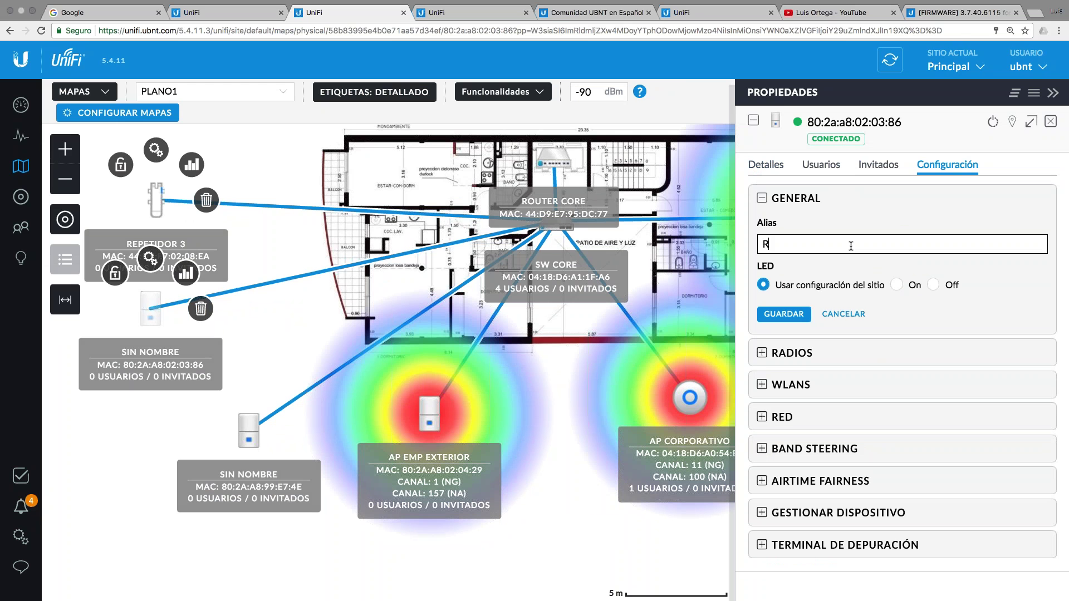
pyautogui.write('epetidor 2')
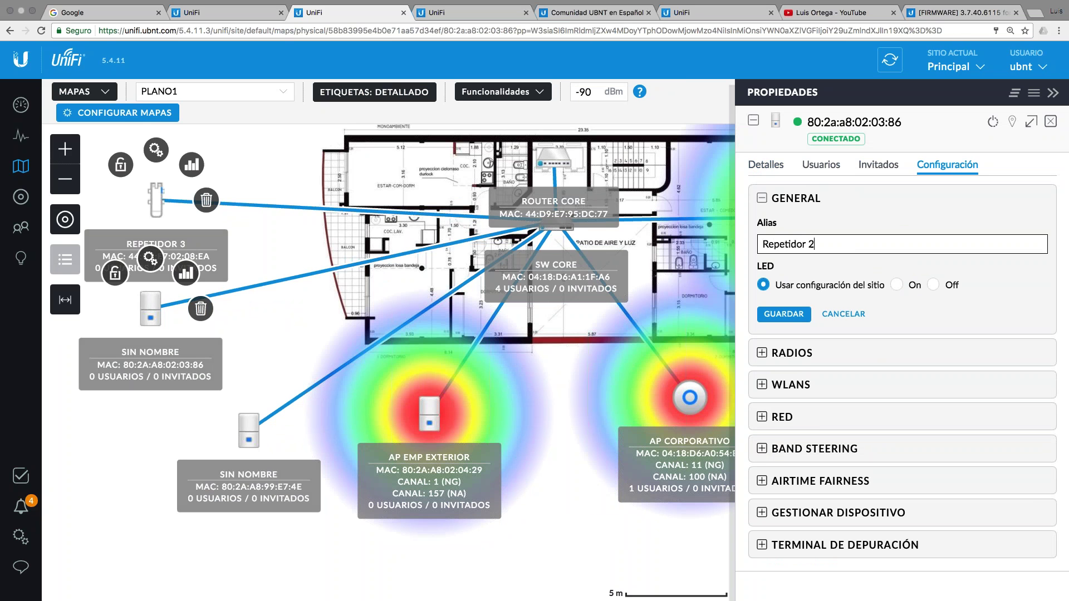
pyautogui.click(784, 314)
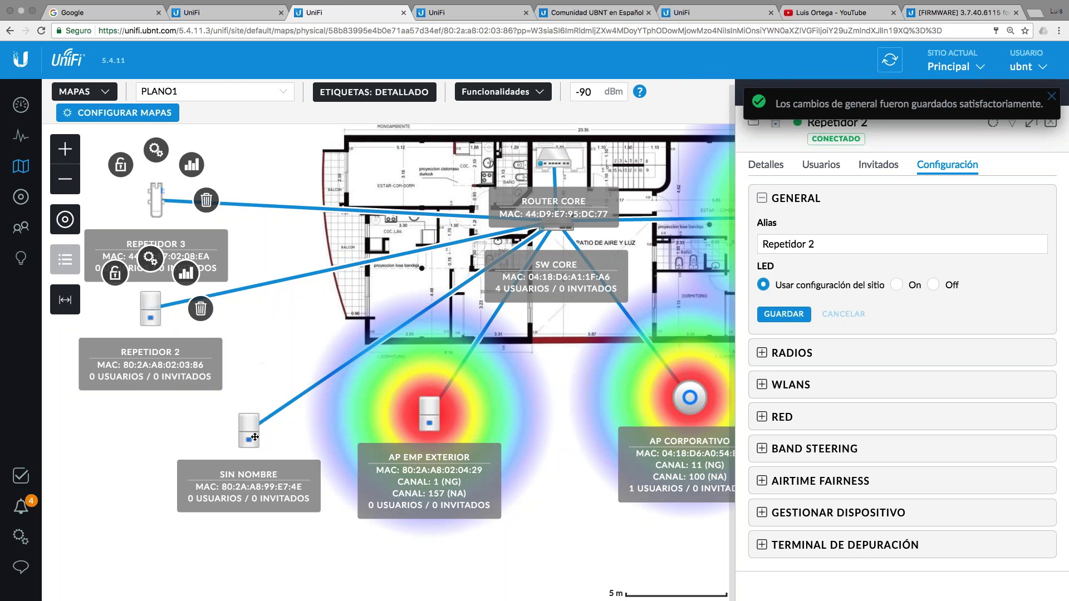
# Alias the remaining unnamed repeater Repetidor 1.
pyautogui.click(248, 380)
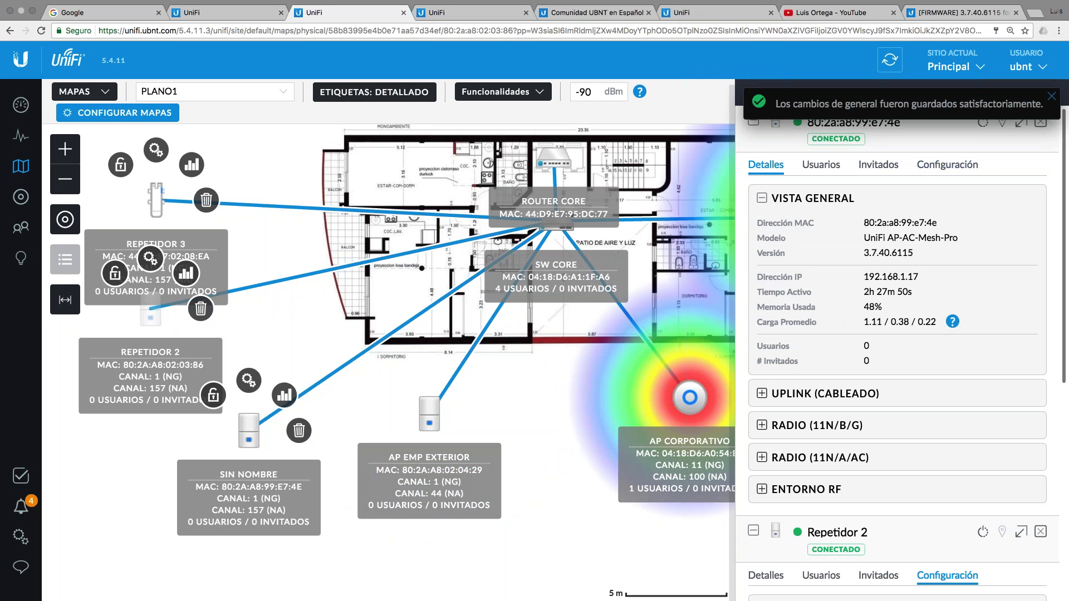
pyautogui.click(947, 164)
pyautogui.click(788, 245)
pyautogui.write('Re')
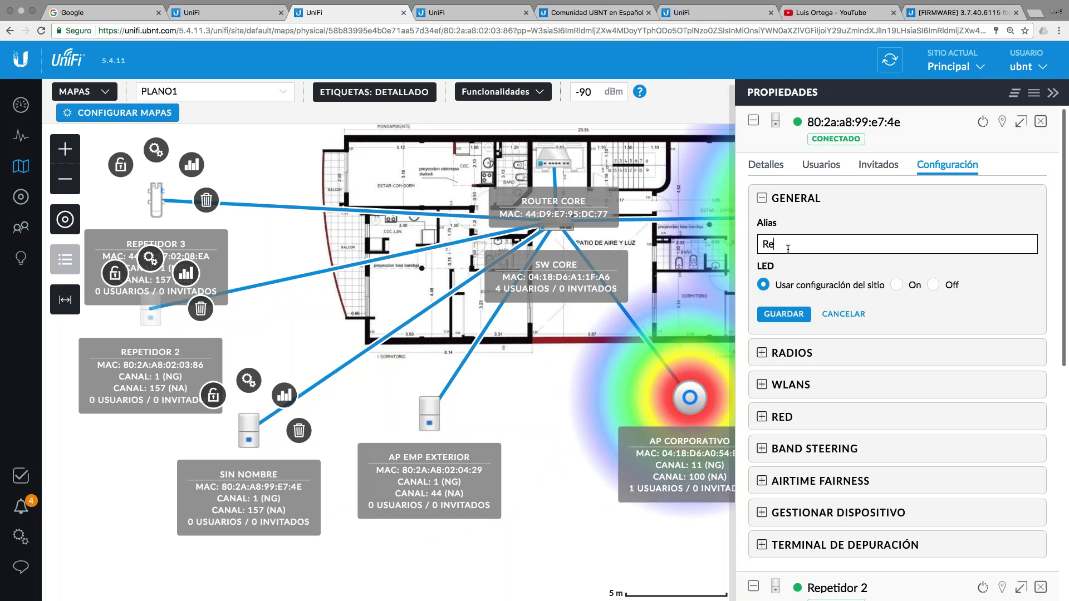
pyautogui.write('petidor 1')
pyautogui.press('Return')
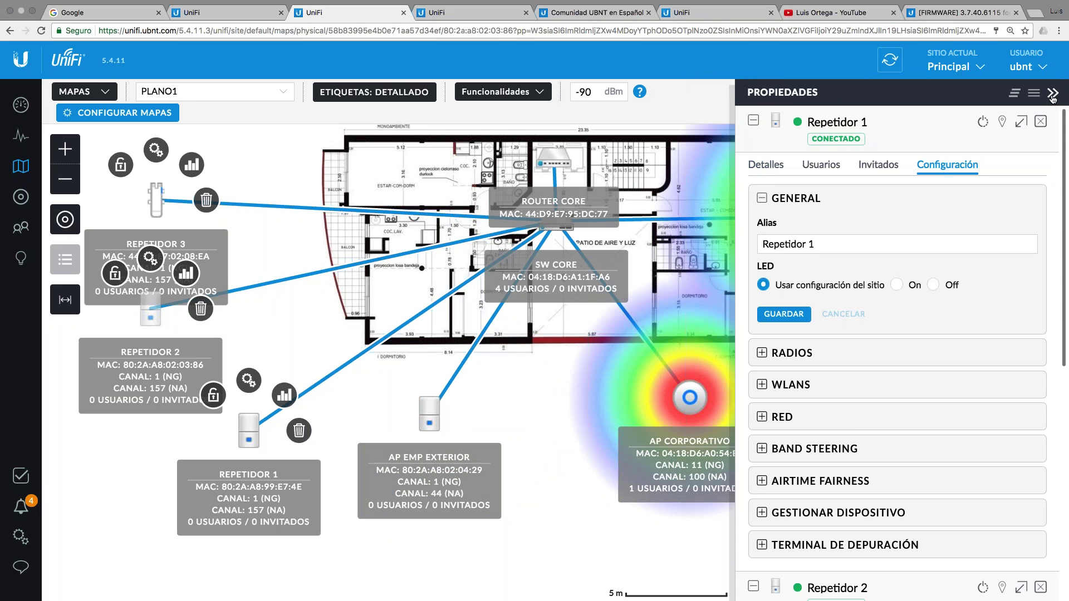
pyautogui.press('Escape')
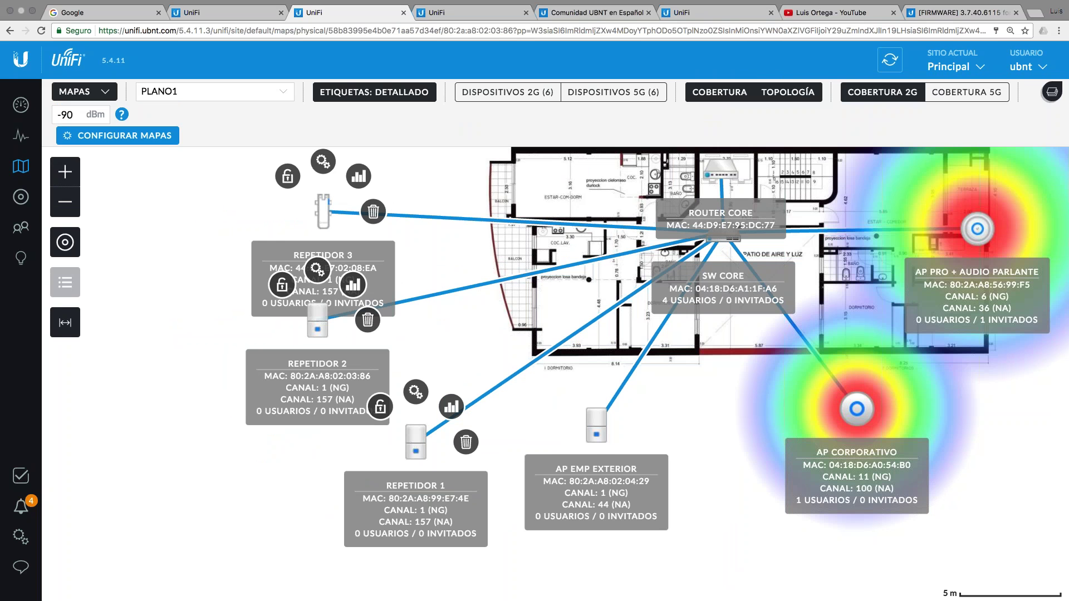
# Refresh coverage to include repeaters, move Repetidor 3 further left, and review its radio settings.
pyautogui.click(740, 93)
pyautogui.click(739, 93)
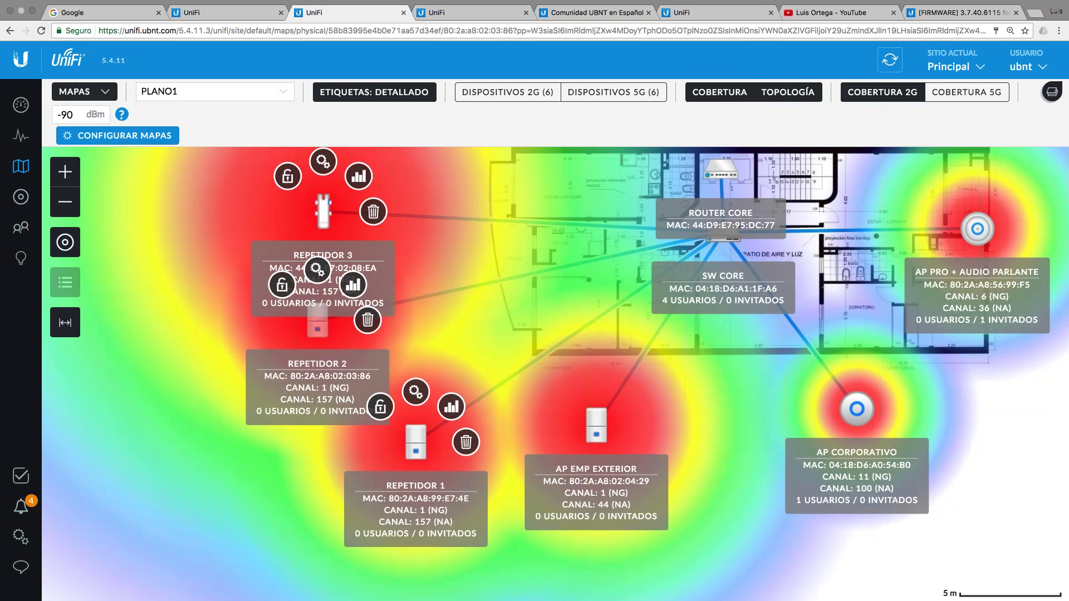
pyautogui.moveTo(323, 212); pyautogui.dragTo(198, 214)
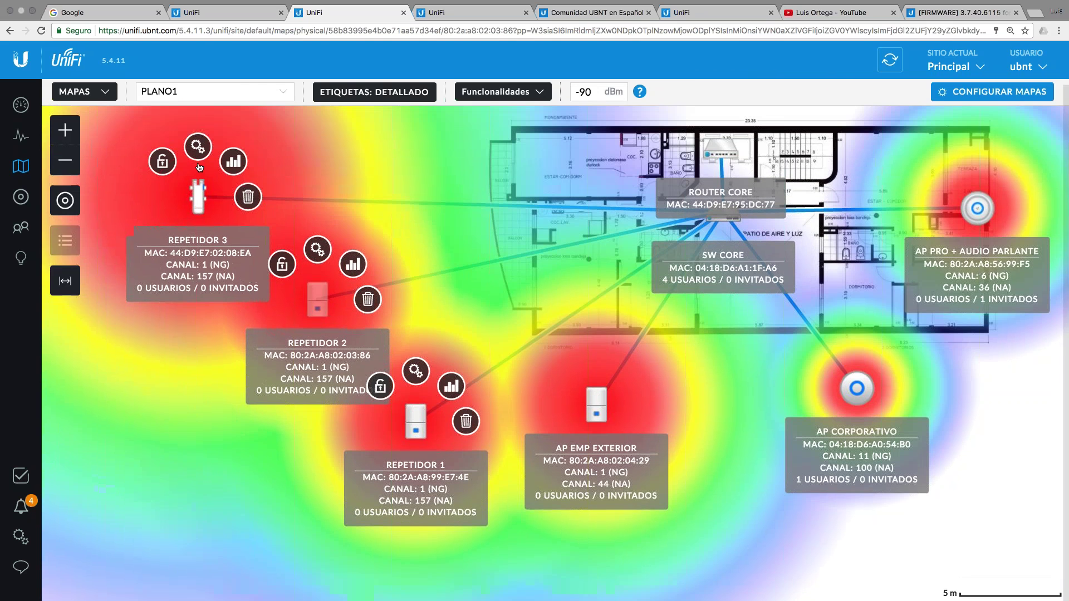
pyautogui.click(199, 162)
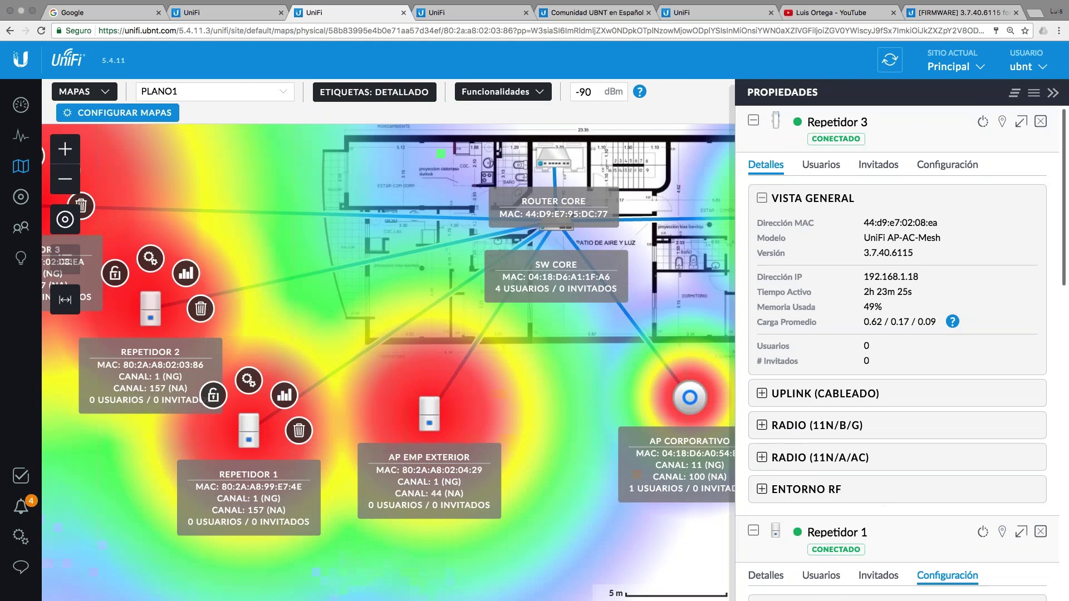
pyautogui.click(788, 358)
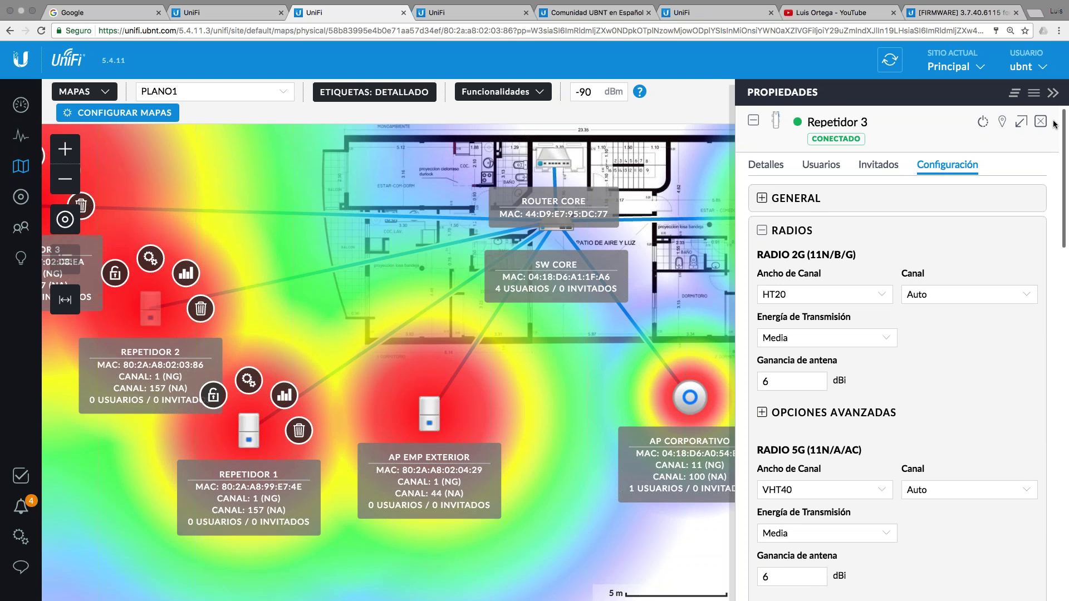
pyautogui.click(1052, 93)
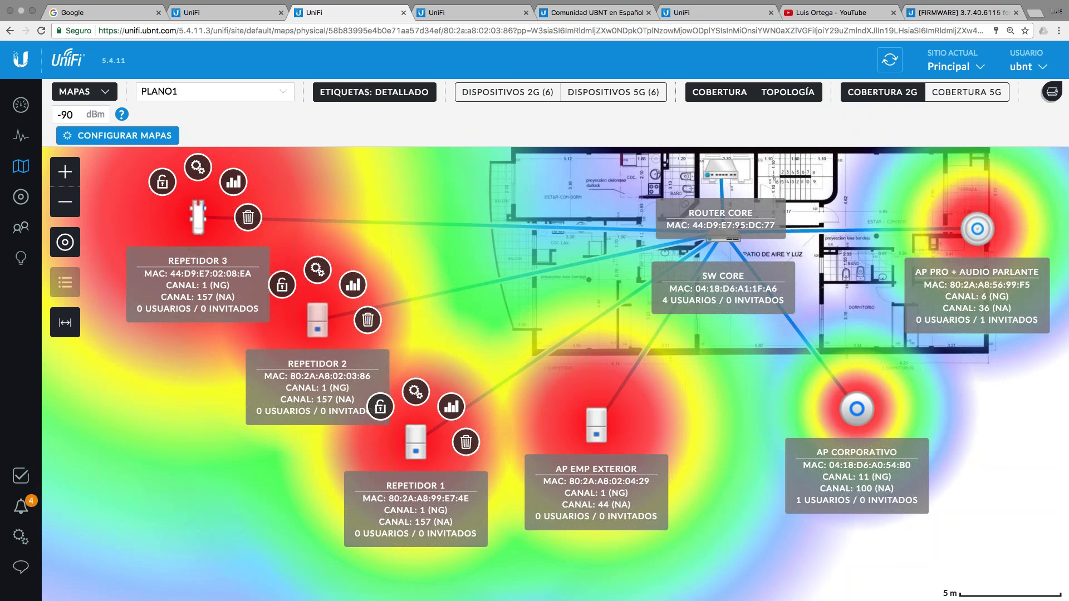
# Move AP EMP EXTERIOR down and right, then compare 5 GHz and 2.4 GHz coverage.
pyautogui.moveTo(596, 429); pyautogui.dragTo(640, 478)
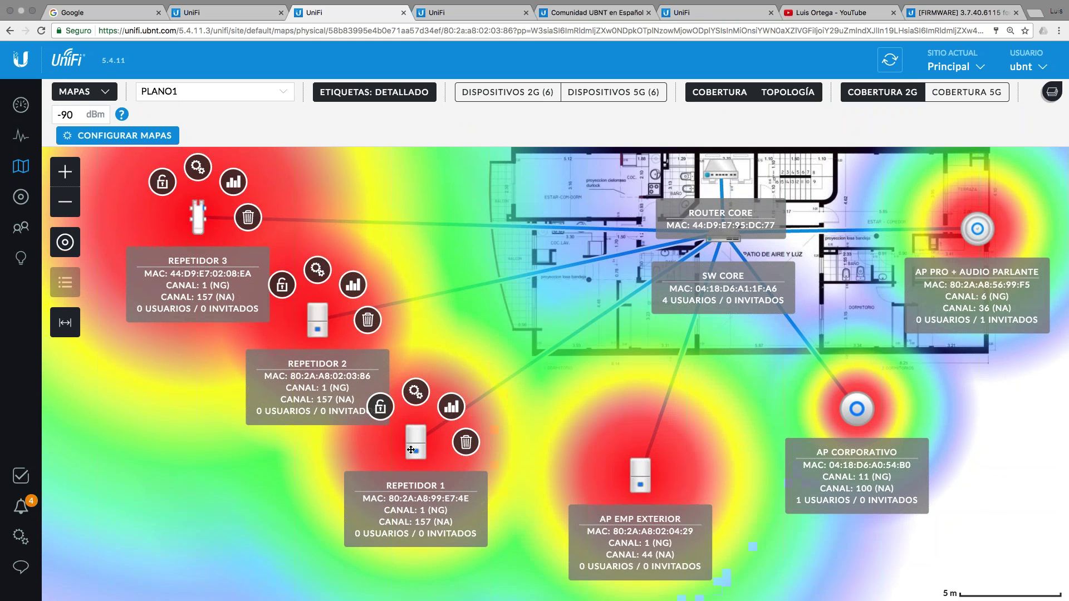
pyautogui.hotkey('ctrl', '-')
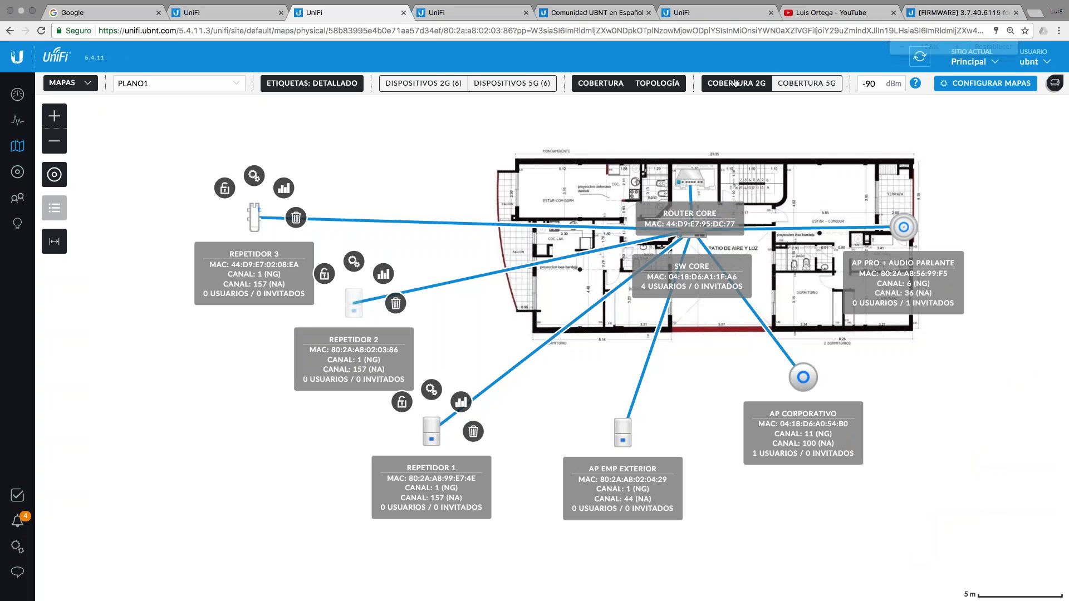
pyautogui.click(781, 83)
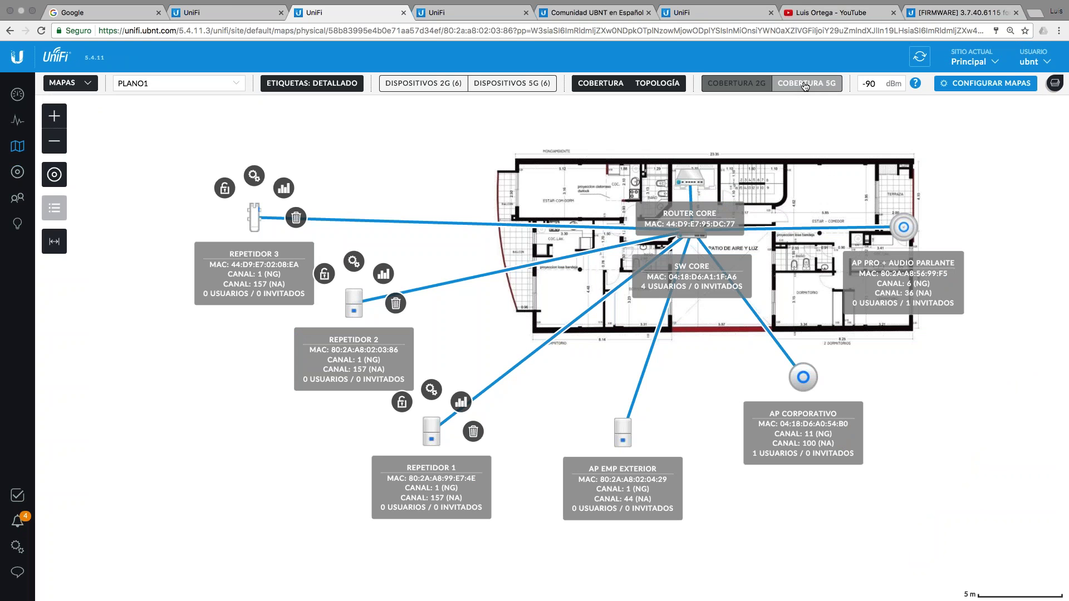
pyautogui.click(732, 87)
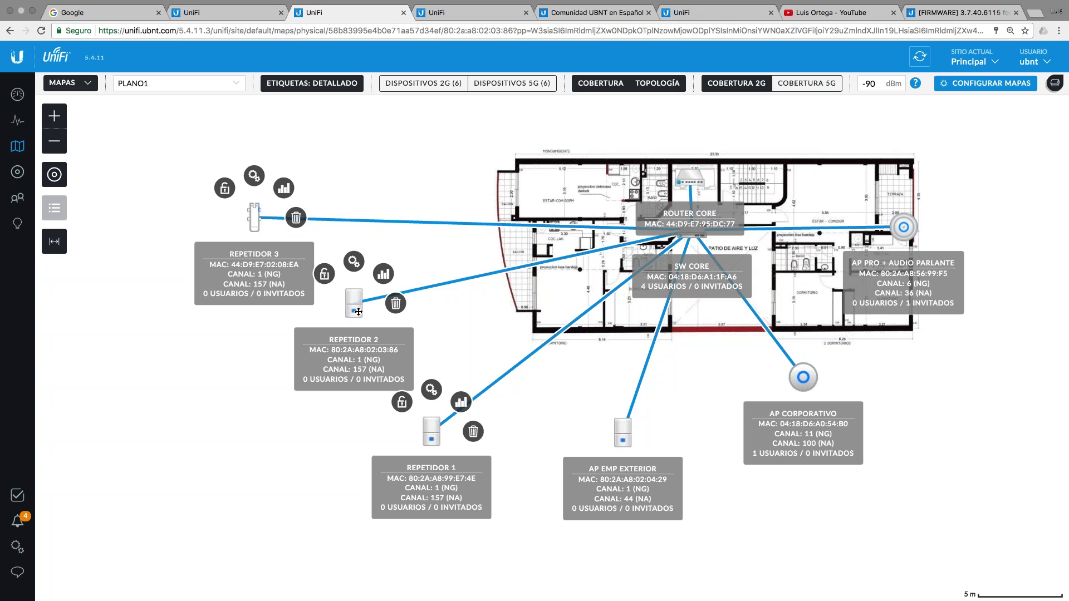
# Locate Repetidor 2 by blinking it, move it down-left, and recheck 5 GHz coverage.
pyautogui.click(354, 261)
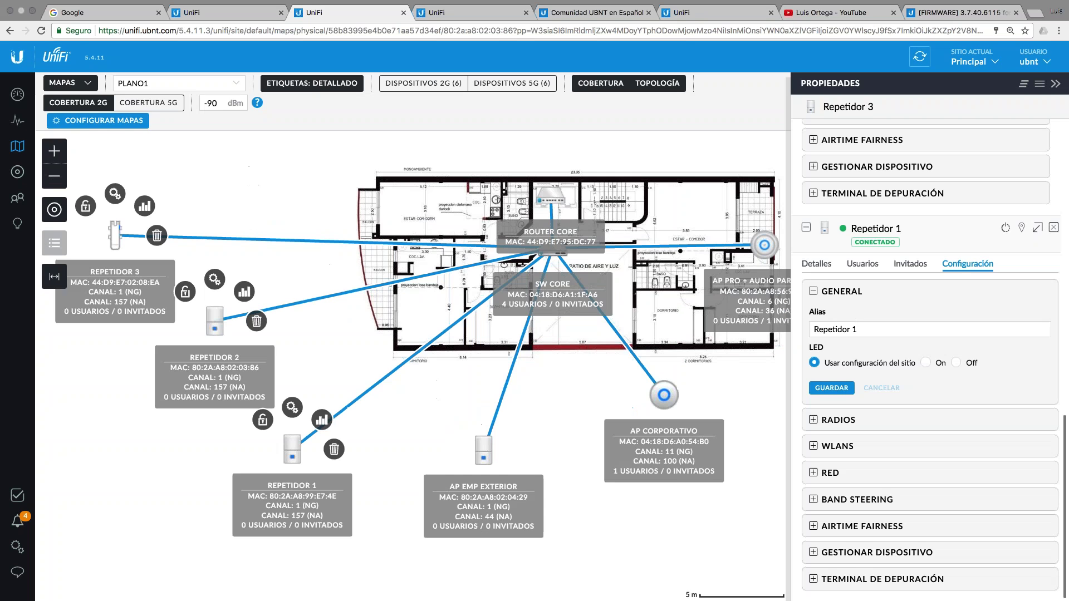
pyautogui.click(214, 320)
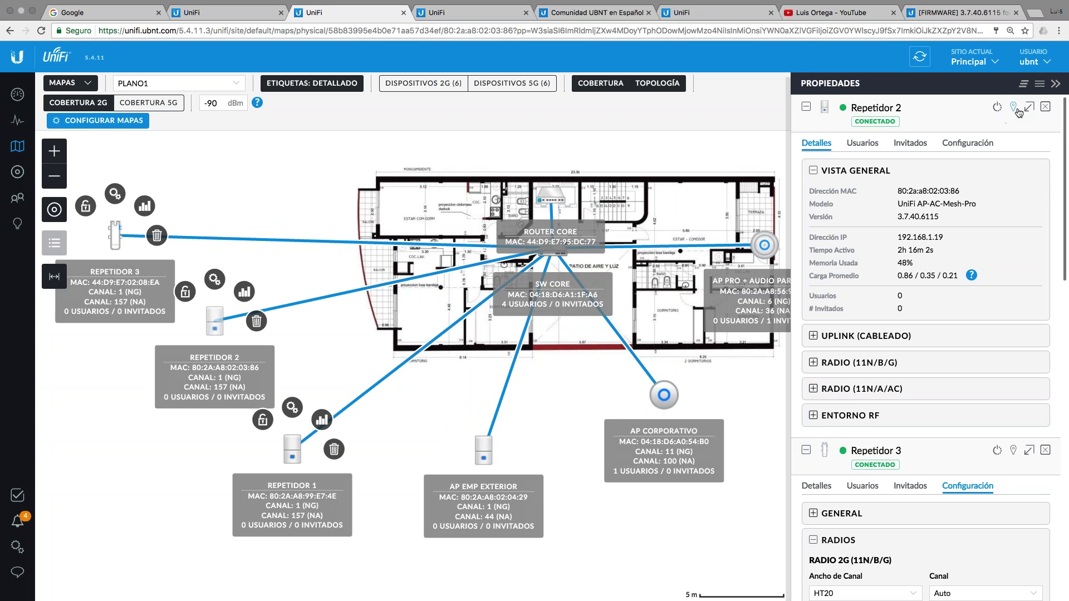
pyautogui.click(1016, 109)
pyautogui.click(1046, 106)
pyautogui.click(1045, 106)
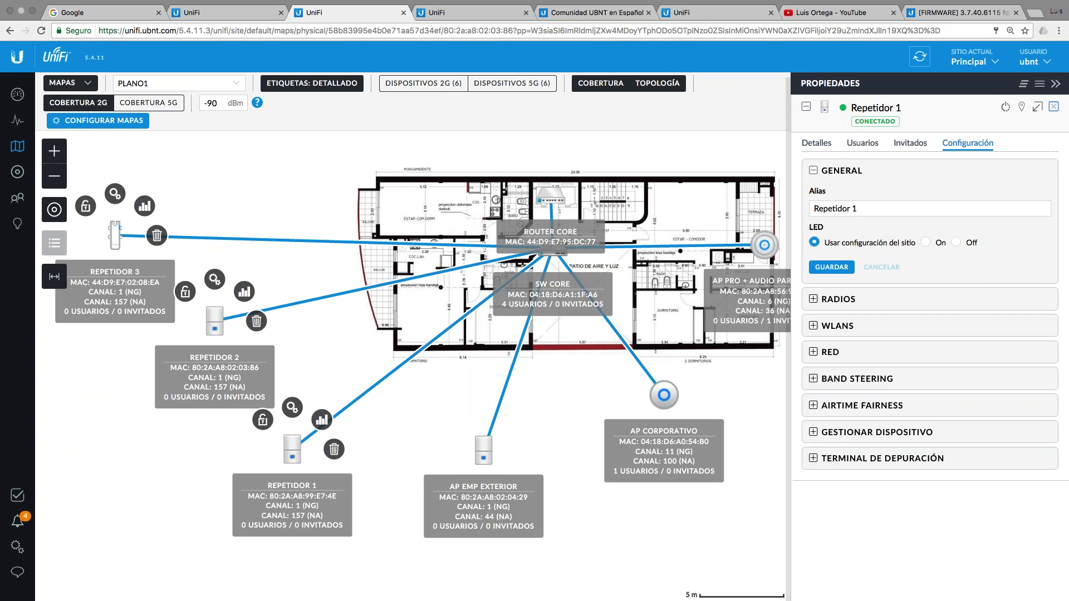
pyautogui.click(1054, 107)
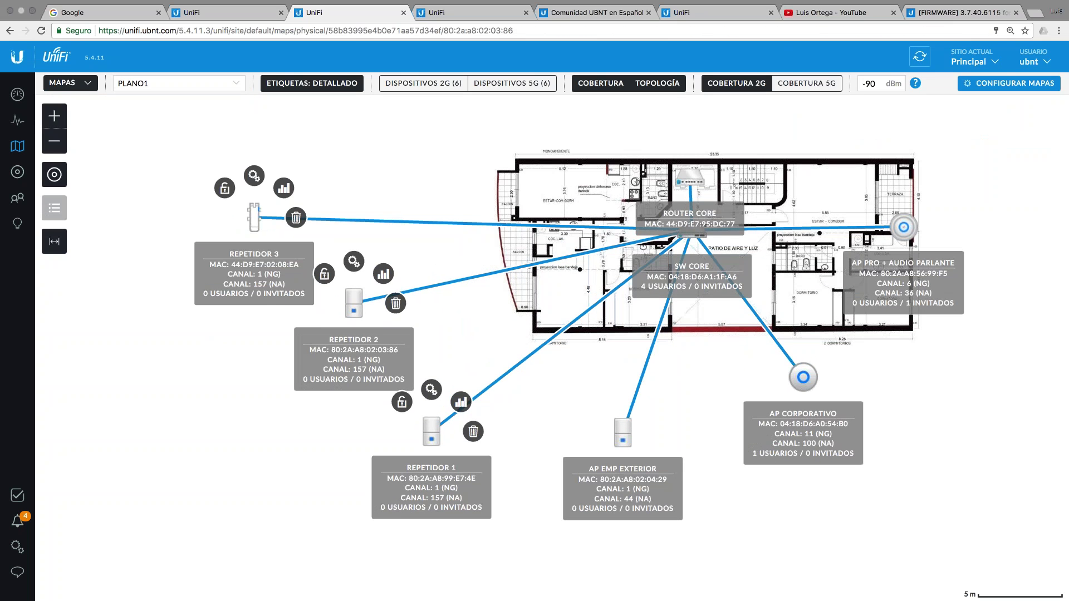
pyautogui.moveTo(354, 300); pyautogui.dragTo(313, 340)
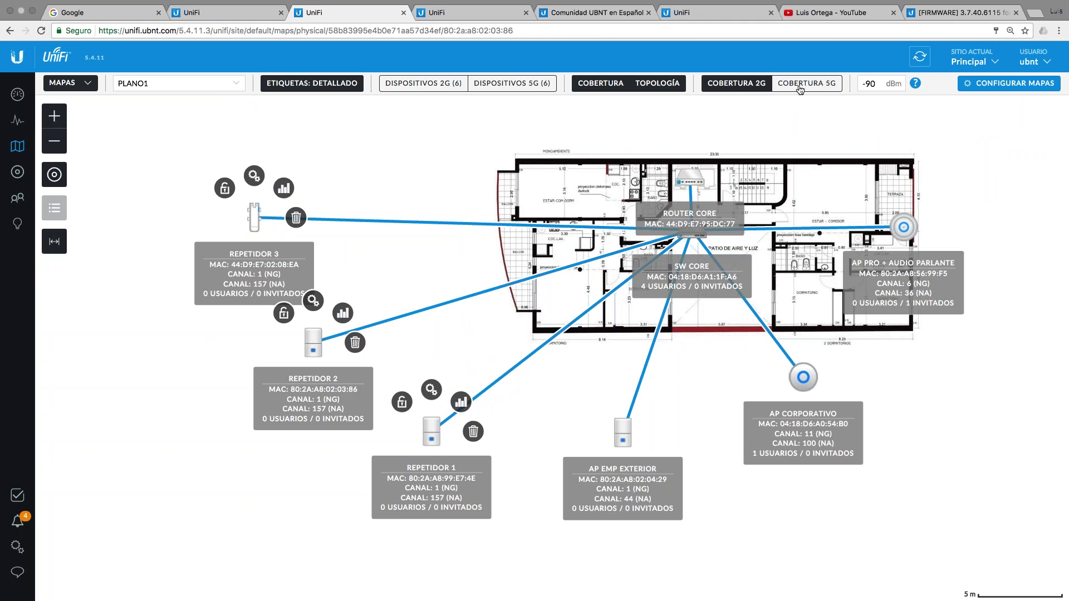
pyautogui.click(766, 82)
pyautogui.click(766, 82)
# Recover from the failed map page and launch intcomex Test LAB's Principal site.
pyautogui.click(42, 30)
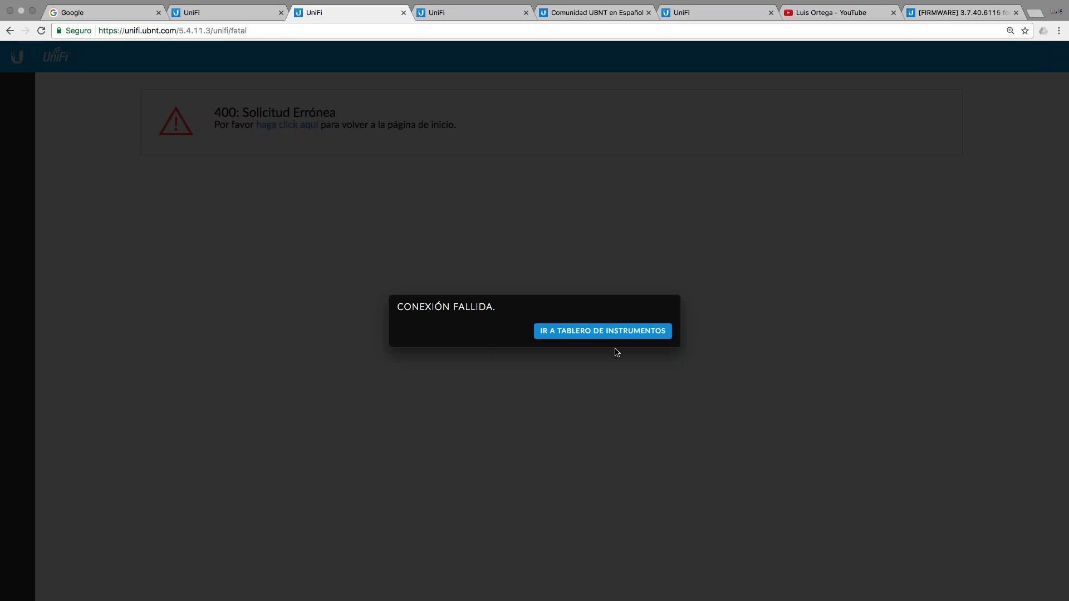
pyautogui.click(614, 333)
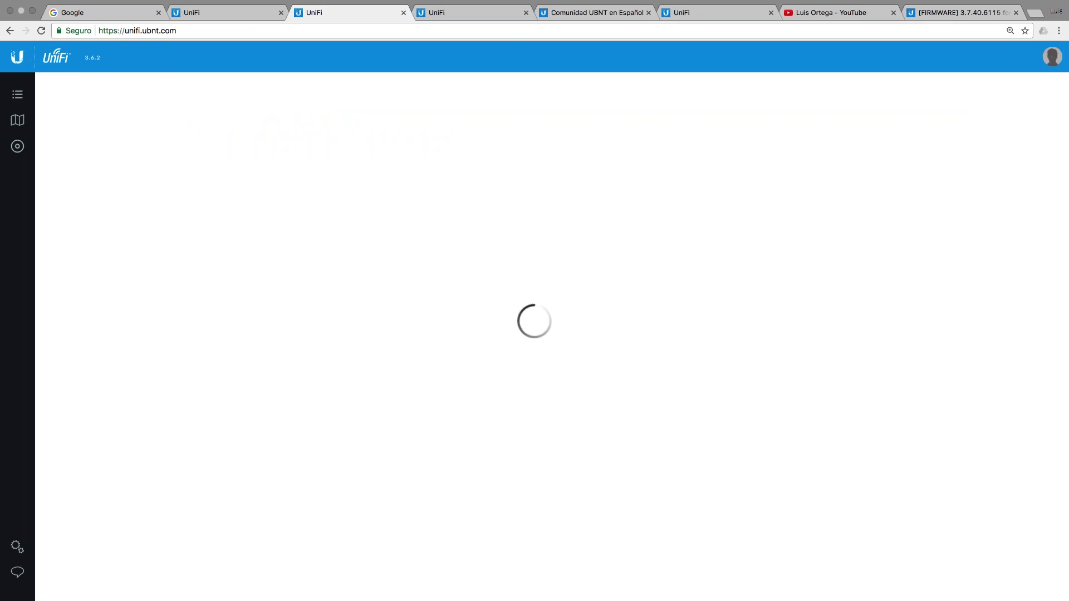
pyautogui.click(404, 12)
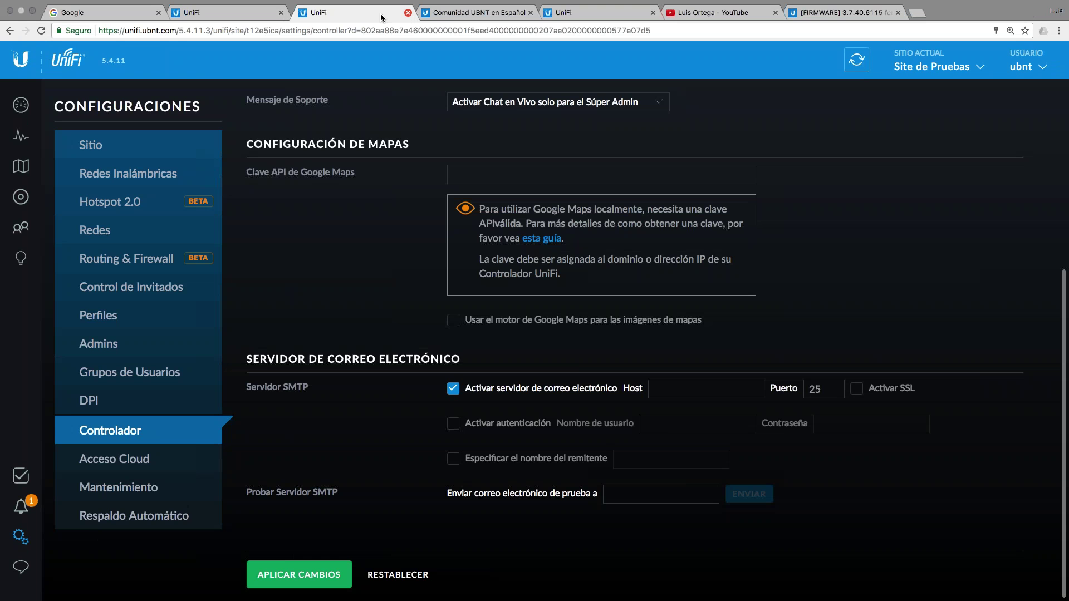
pyautogui.click(240, 13)
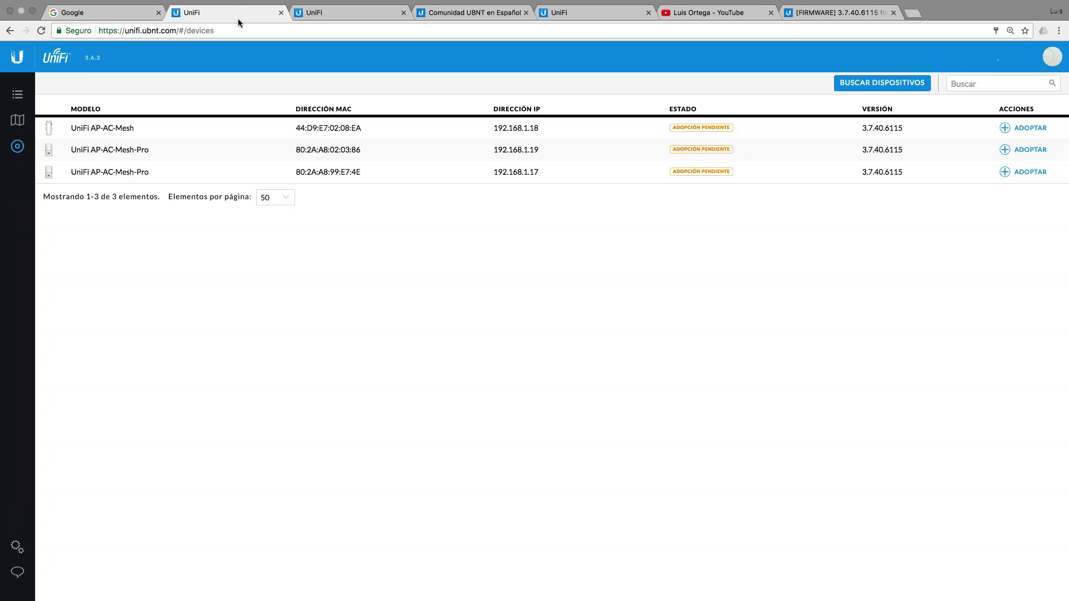
pyautogui.click(18, 93)
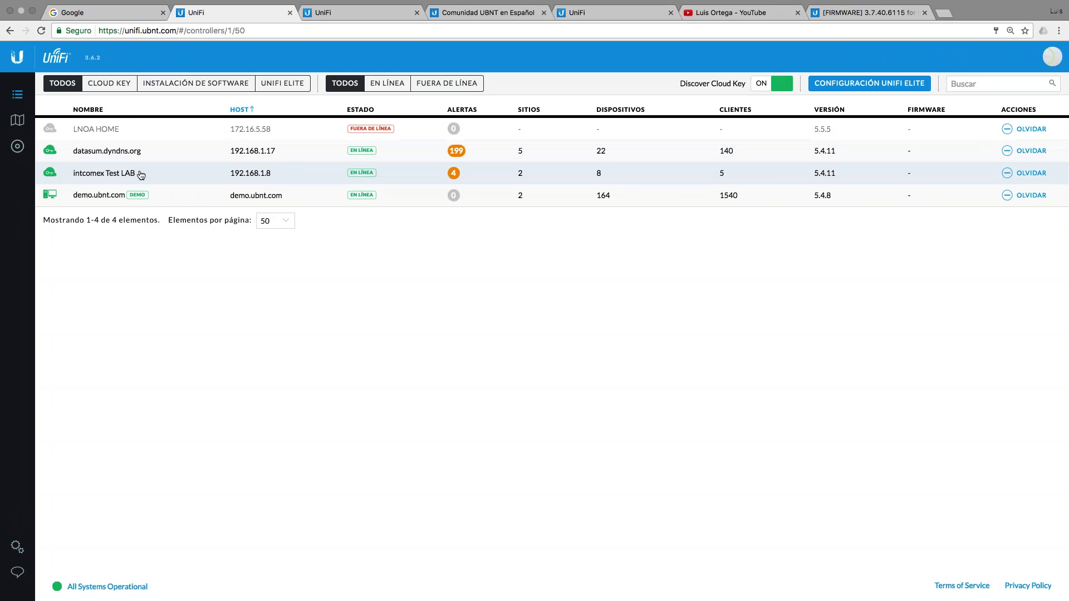
pyautogui.click(141, 174)
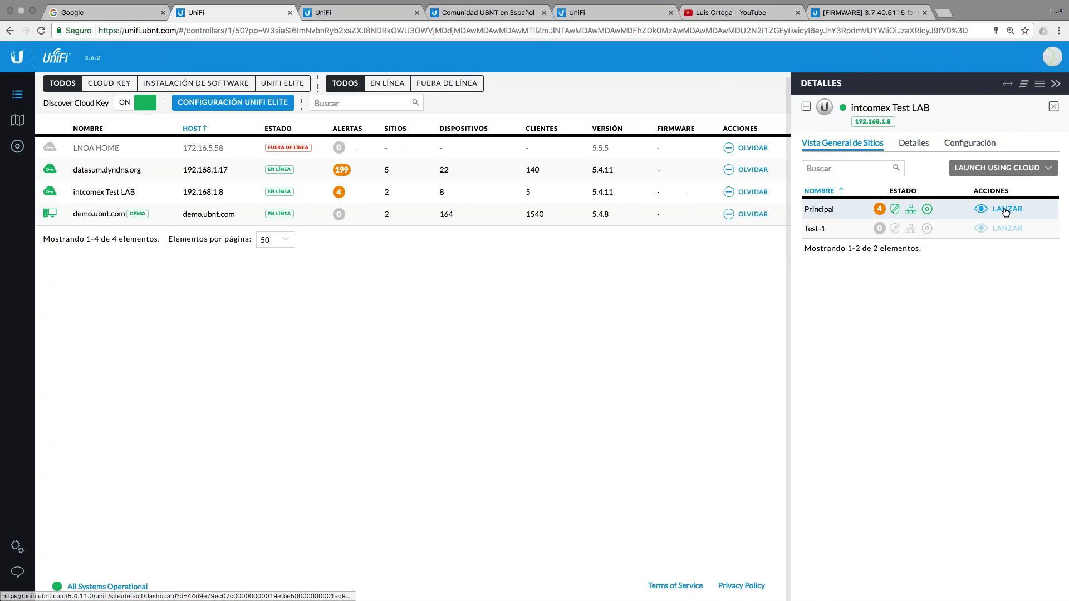
pyautogui.click(1005, 210)
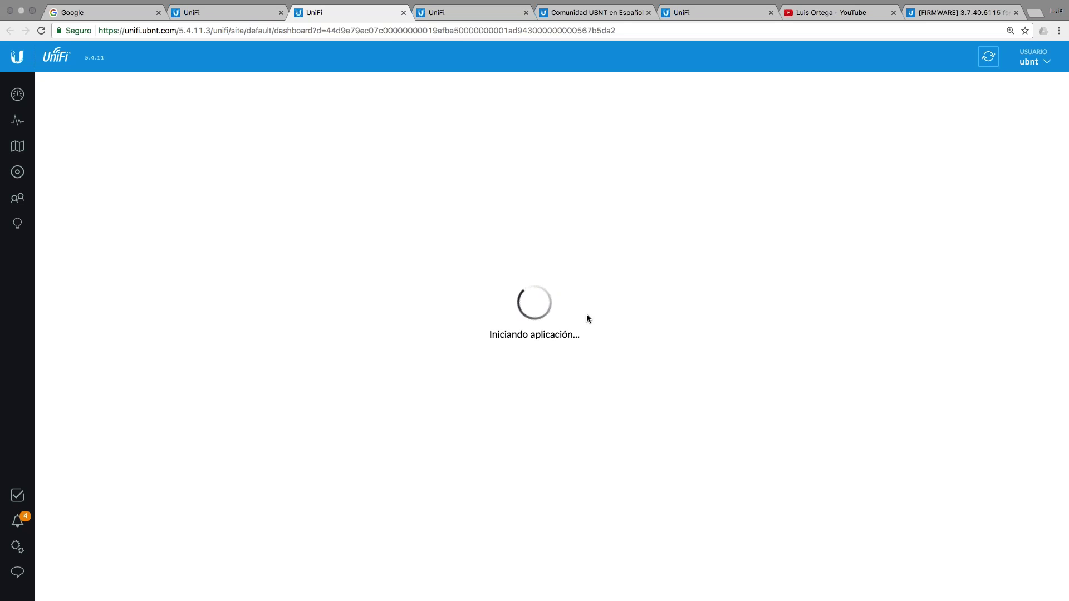
# On PLANO1, change the coverage threshold from -90 to -84 dBm and nudge Repetidor 2 down-left.
pyautogui.click(17, 146)
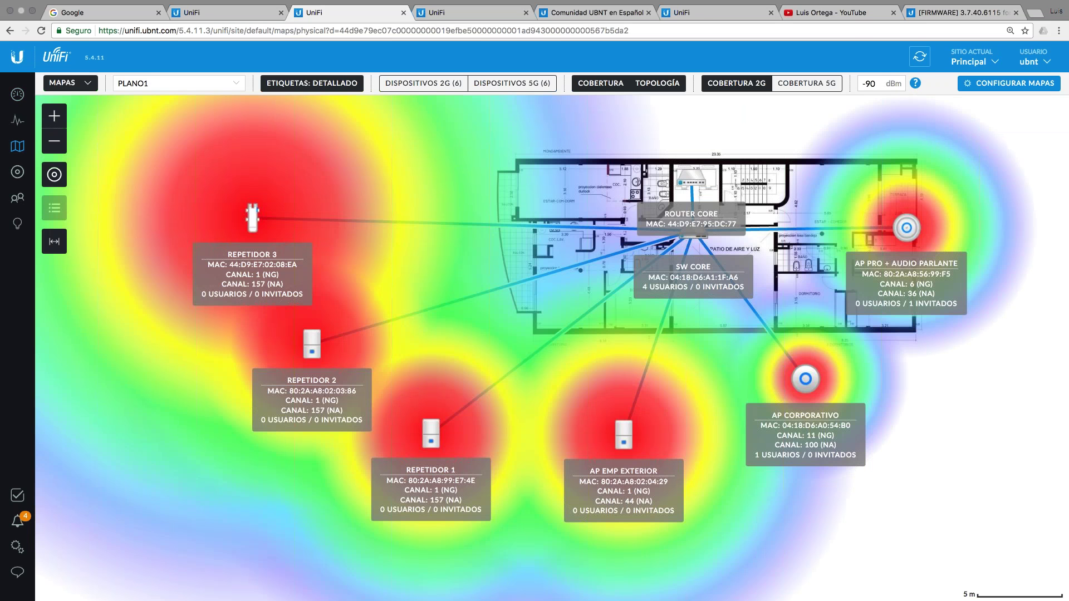
pyautogui.doubleClick(869, 83)
pyautogui.click(883, 81)
pyautogui.click(883, 81)
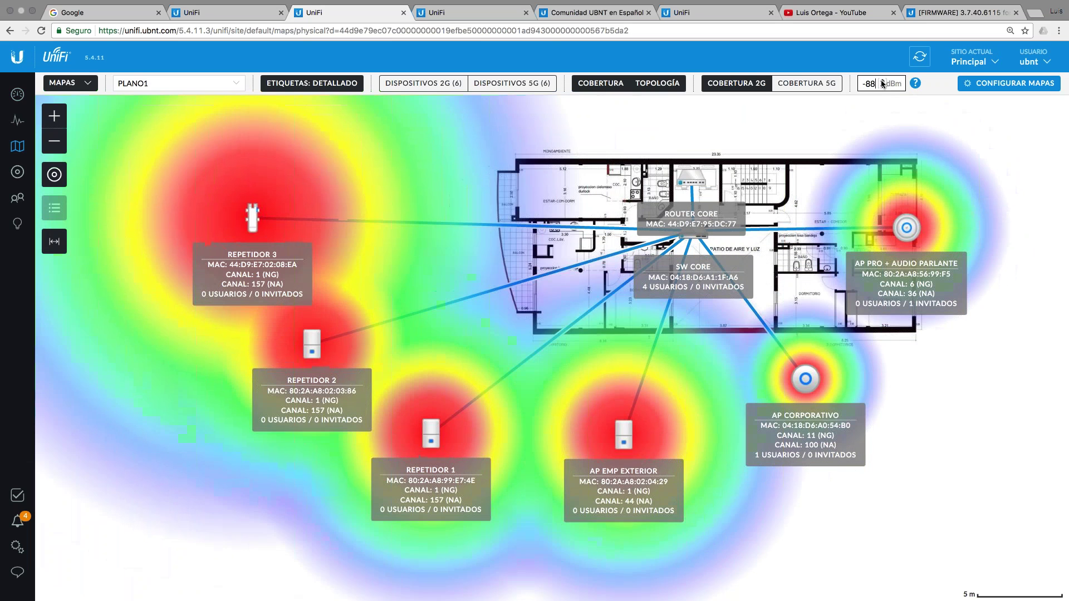
pyautogui.click(883, 81)
pyautogui.click(883, 81)
pyautogui.click(883, 81)
pyautogui.click(883, 81)
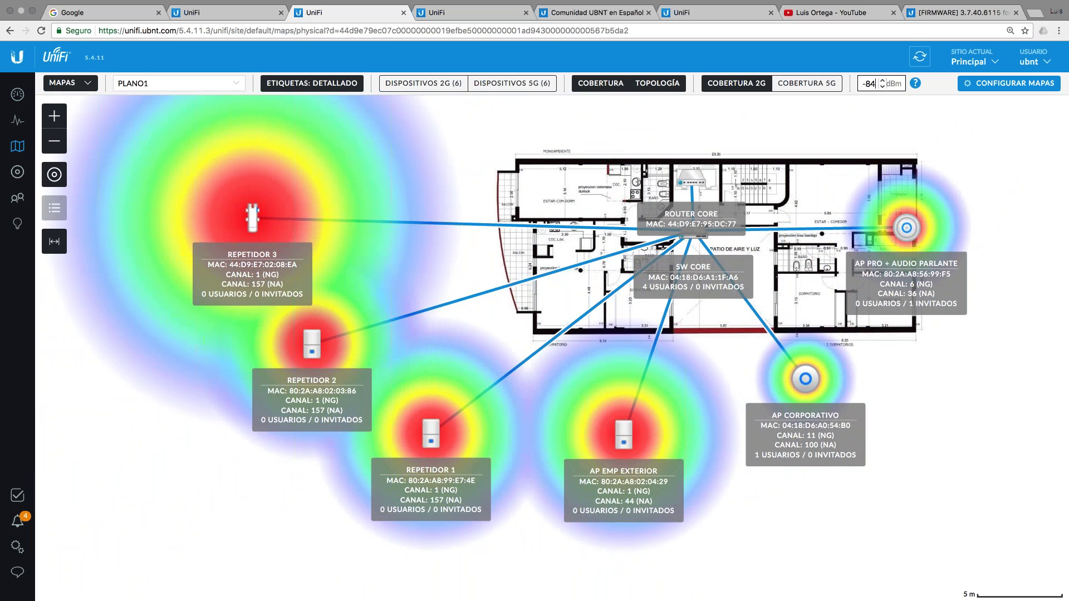
pyautogui.moveTo(312, 343); pyautogui.dragTo(298, 378)
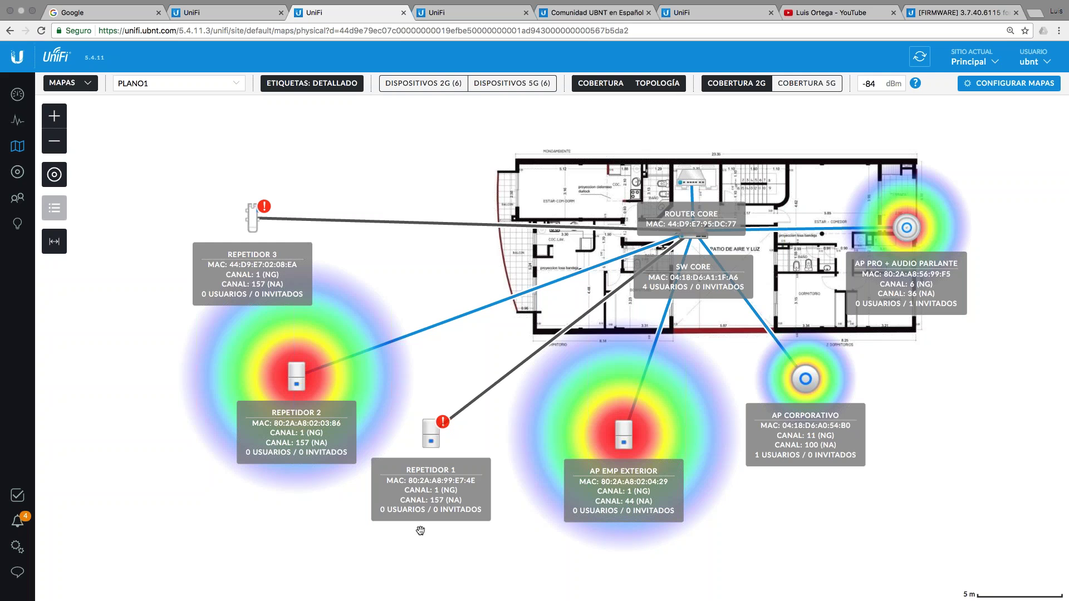
pyautogui.hotkey('ctrl', 'Left')
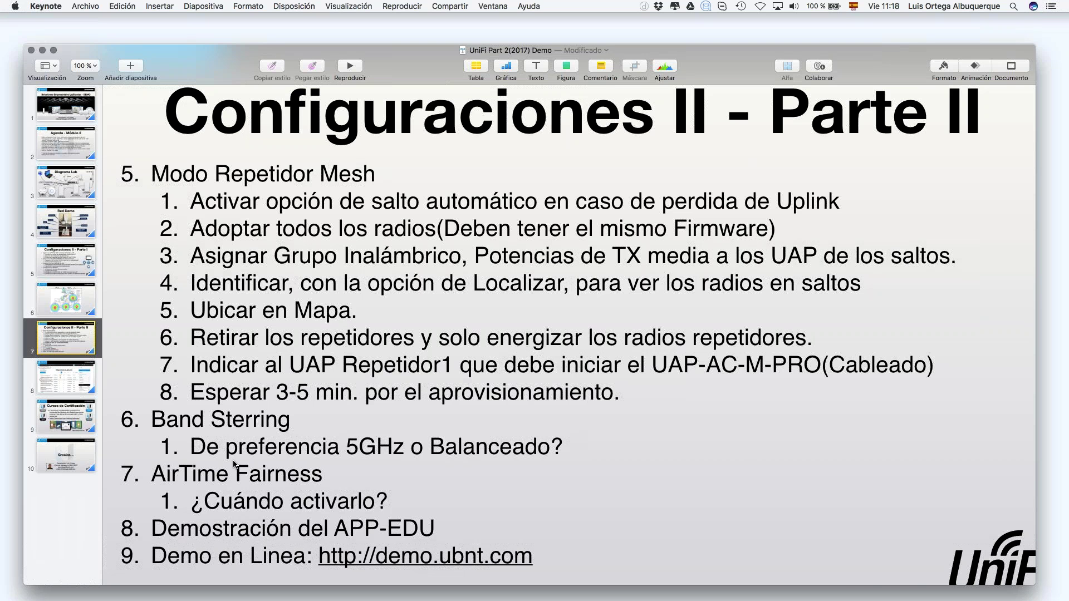
pyautogui.hotkey('ctrl', 'Right')
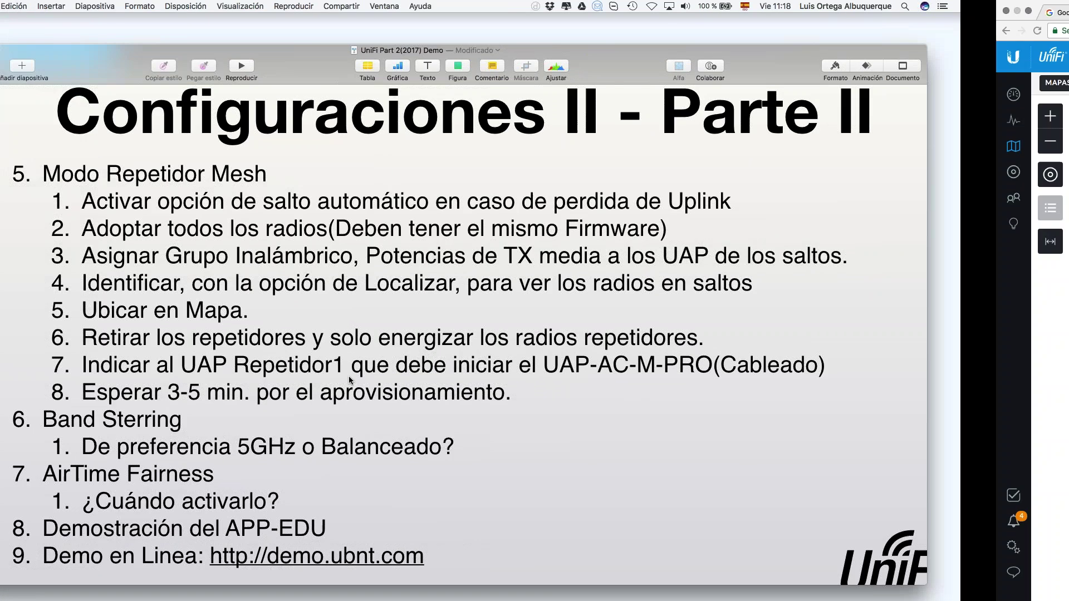
# Open AP CORPORATIVO's Configuración settings in a centred floating window and expand Band Steering.
pyautogui.click(17, 174)
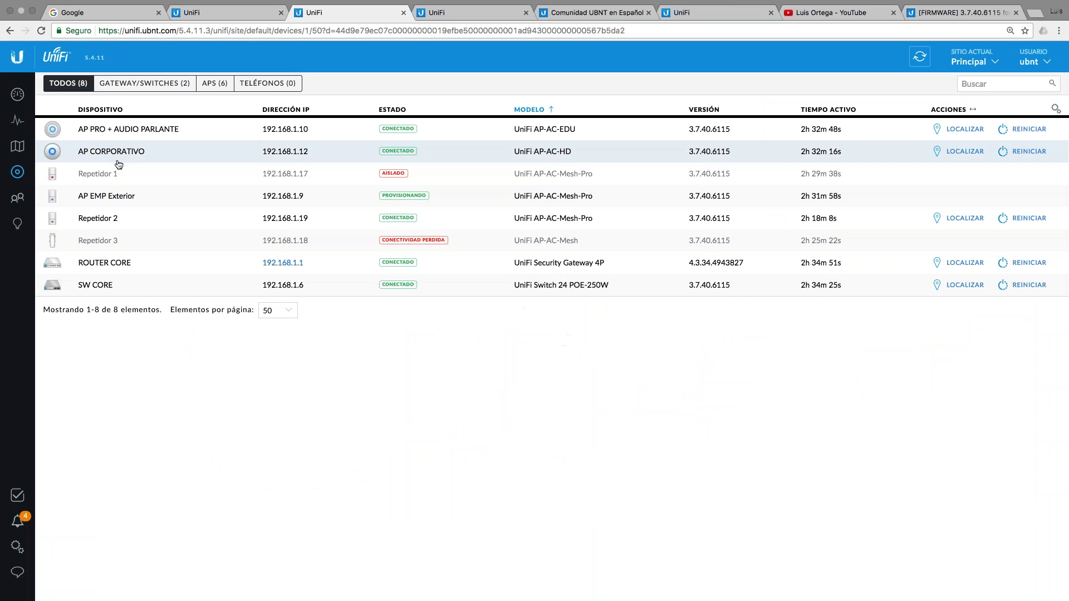
pyautogui.click(108, 150)
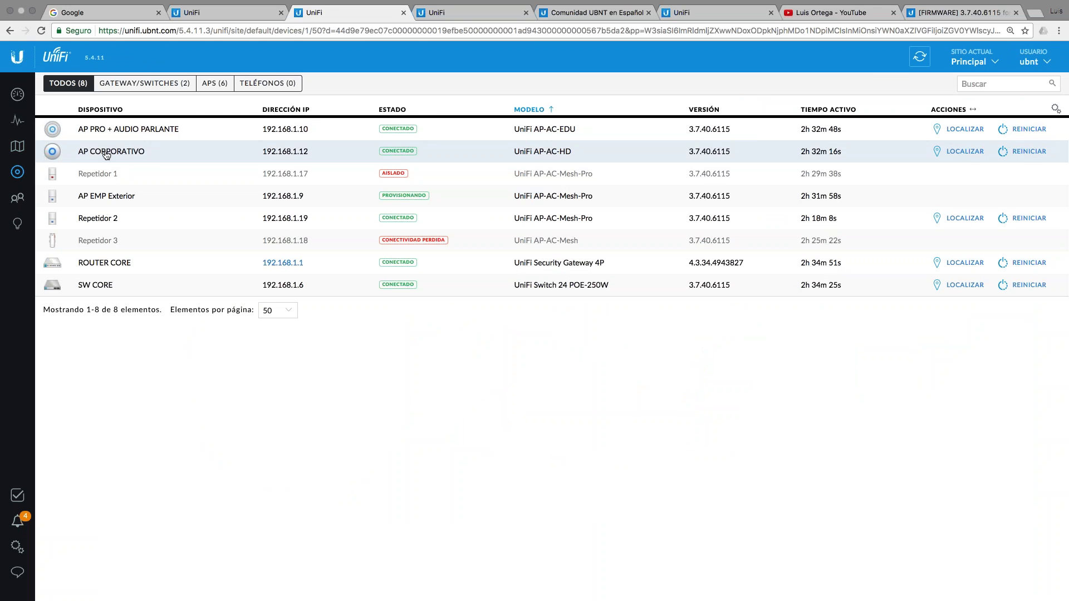
pyautogui.click(968, 143)
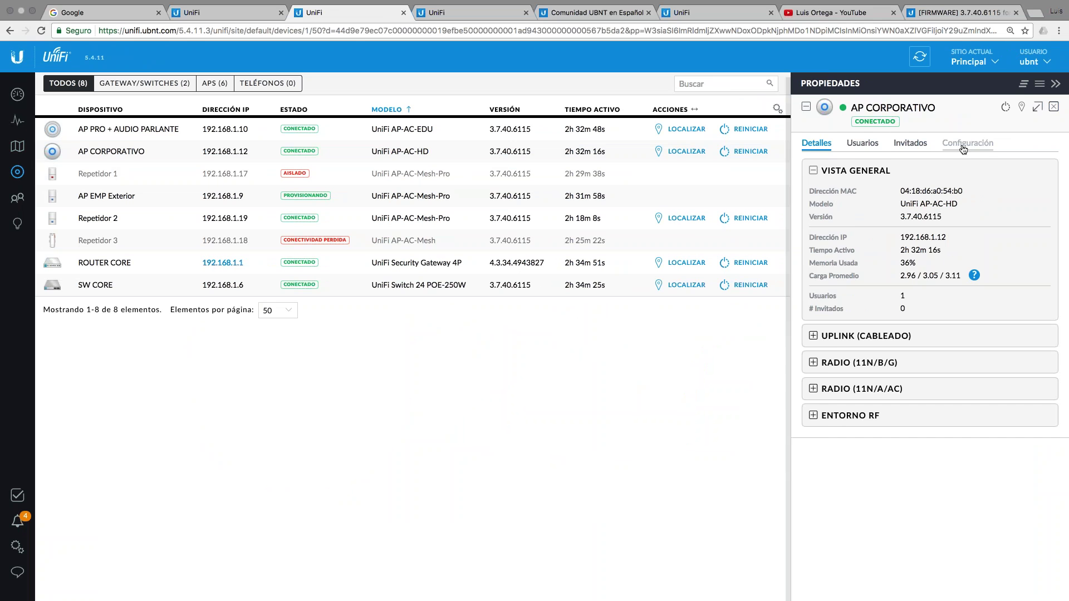
pyautogui.click(1037, 107)
pyautogui.moveTo(313, 132); pyautogui.dragTo(560, 154)
pyautogui.click(339, 424)
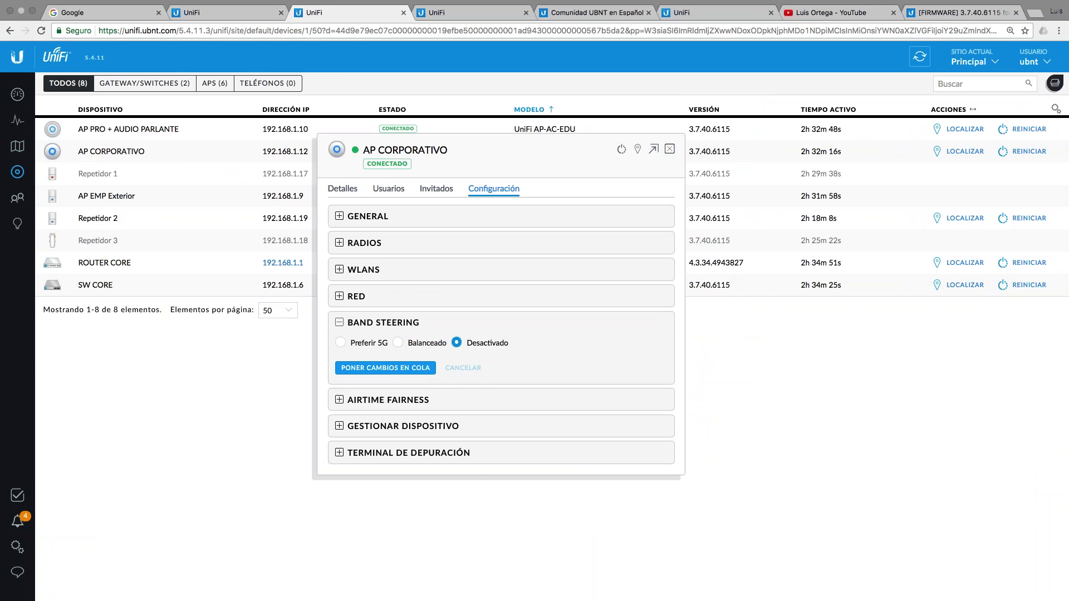
# Zoom the page to 150%, bring the whole window into view, and show the Airtime Fairness and Band Steering sections.
pyautogui.press('super+plus')
pyautogui.press('super+plus')
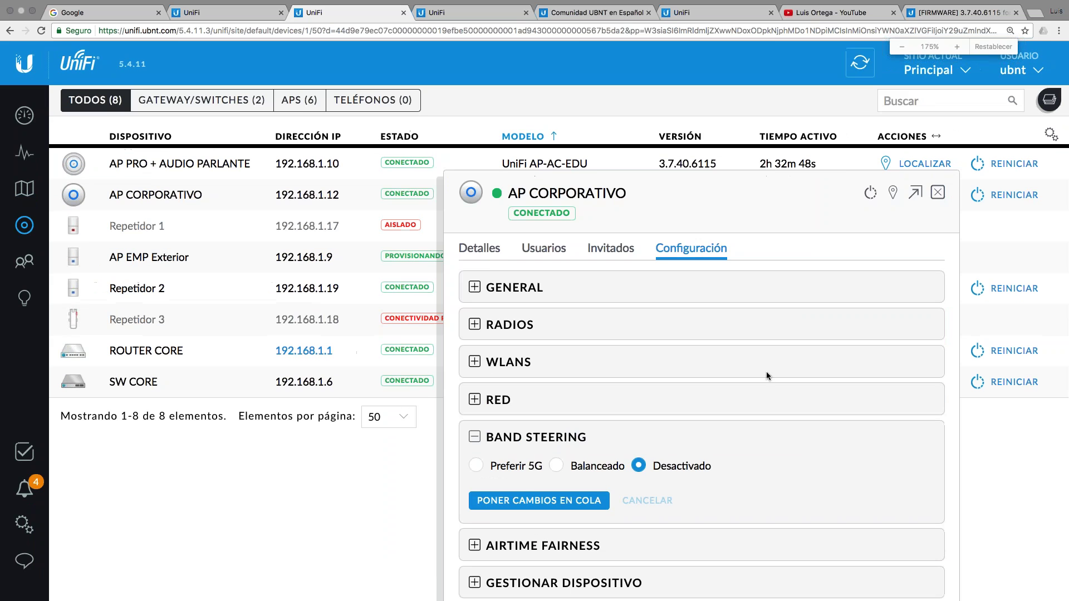
pyautogui.moveTo(676, 181); pyautogui.dragTo(587, 99)
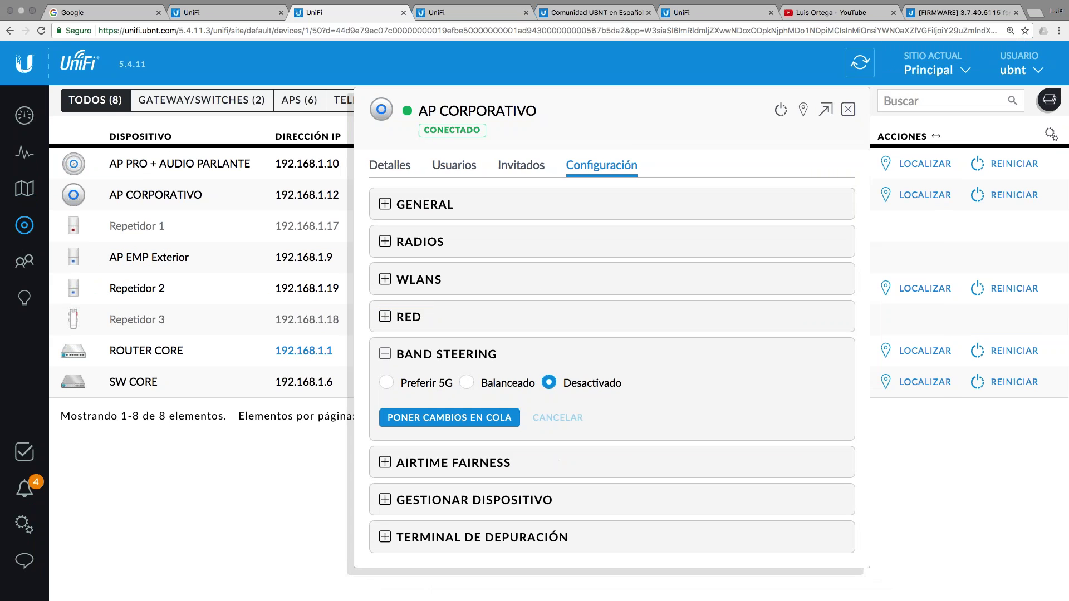
pyautogui.click(423, 462)
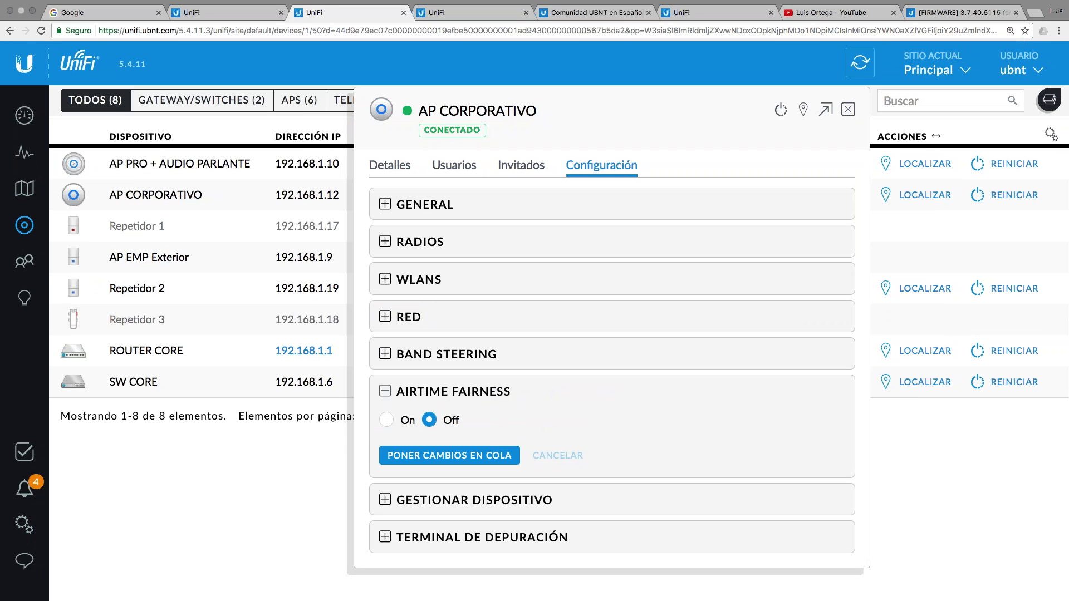
pyautogui.click(423, 354)
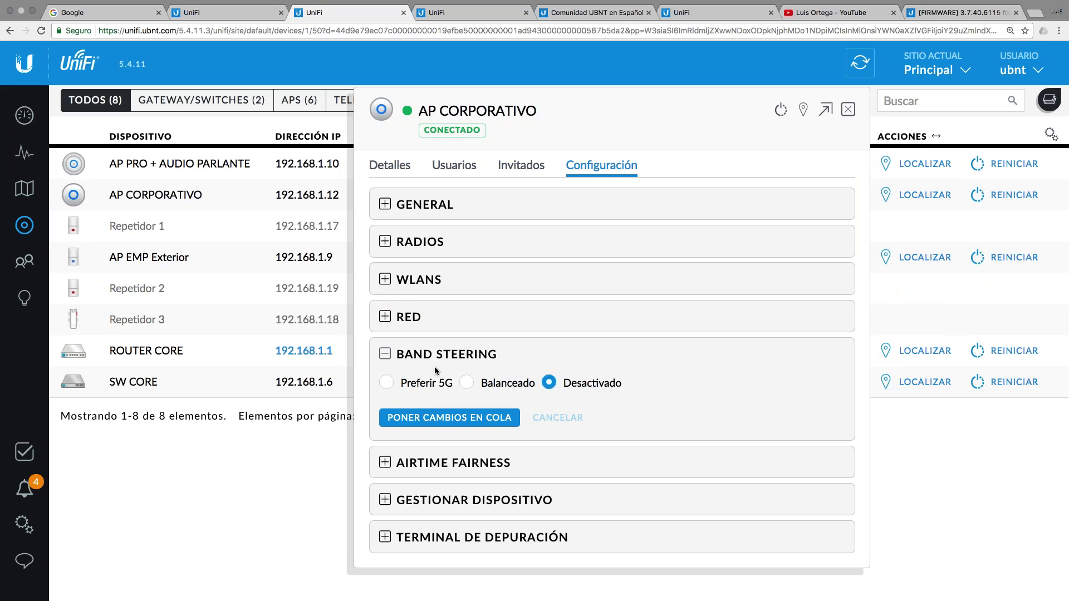
# Switch AP CORPORATIVO's band steering from Preferir 5G to Balanceado.
pyautogui.click(407, 384)
pyautogui.click(467, 386)
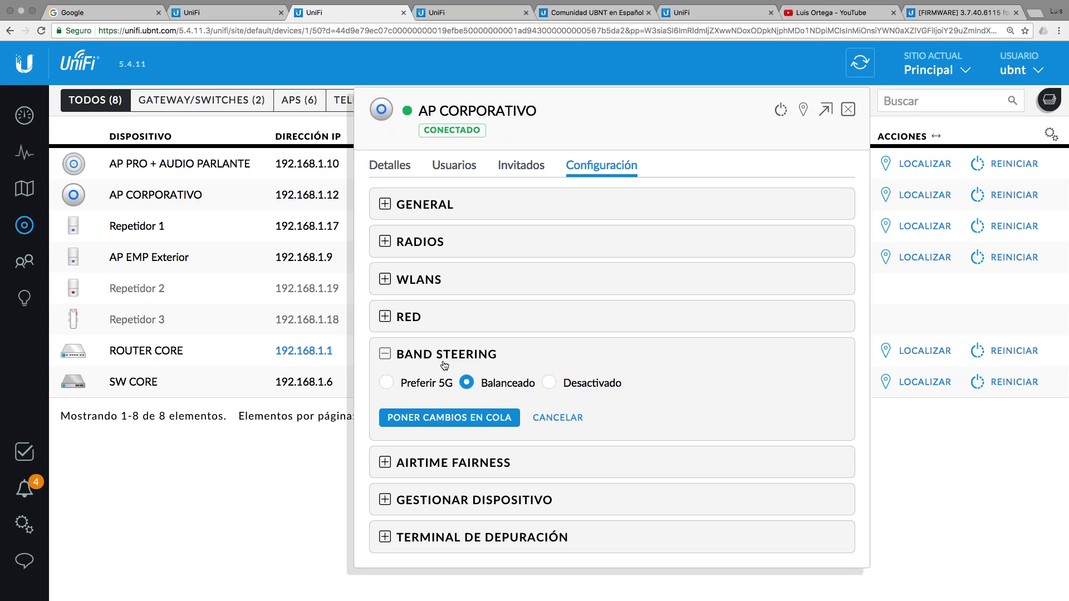
# Compare the Preferir 5G and Balanceado band steering options, leave it on Balanceado, and expand Airtime Fairness.
pyautogui.click(387, 383)
pyautogui.click(467, 383)
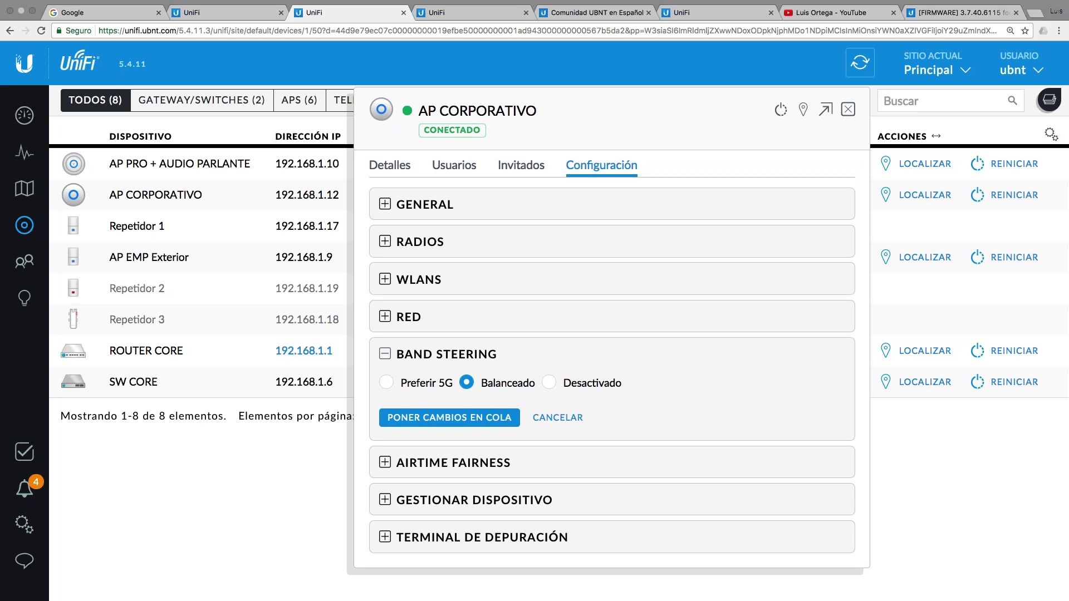
pyautogui.click(386, 382)
pyautogui.click(466, 382)
pyautogui.click(442, 463)
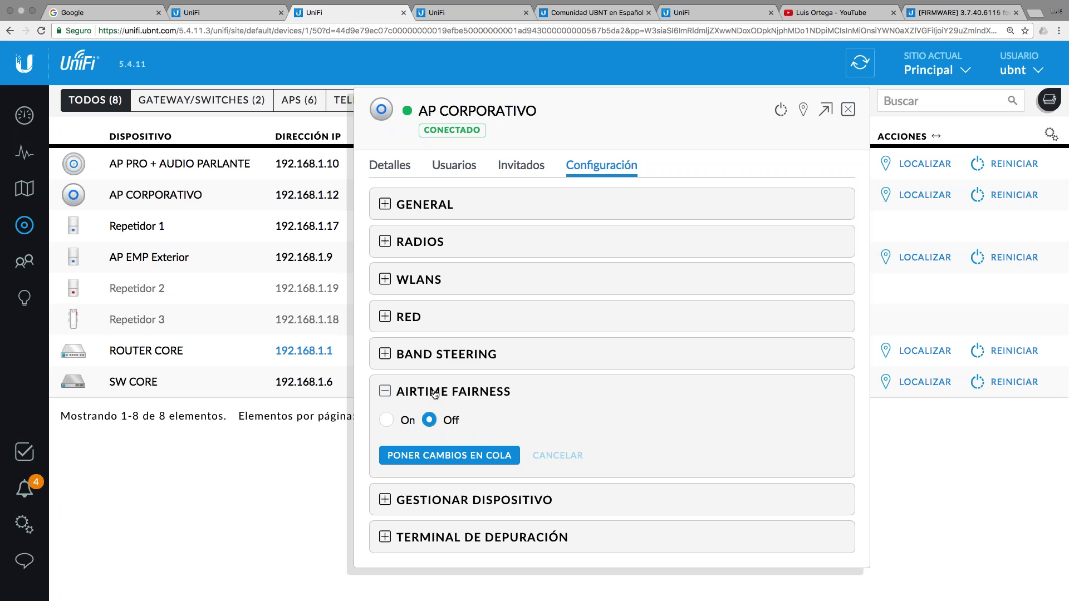
# Turn Airtime Fairness on for AP CORPORATIVO, queue the change, and close its details panel.
pyautogui.click(386, 419)
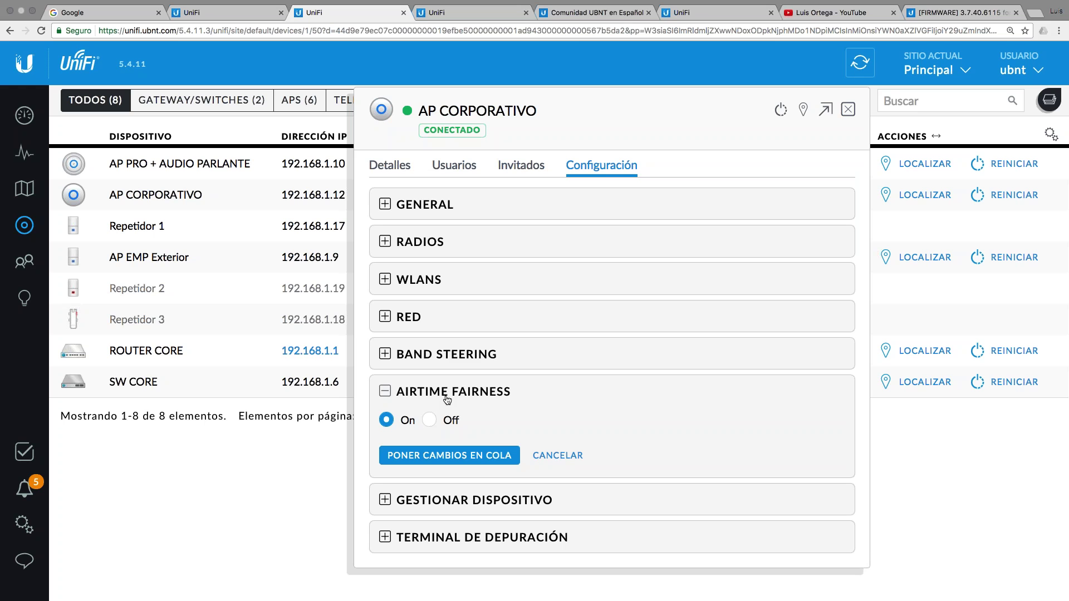
pyautogui.click(860, 63)
pyautogui.press('Escape')
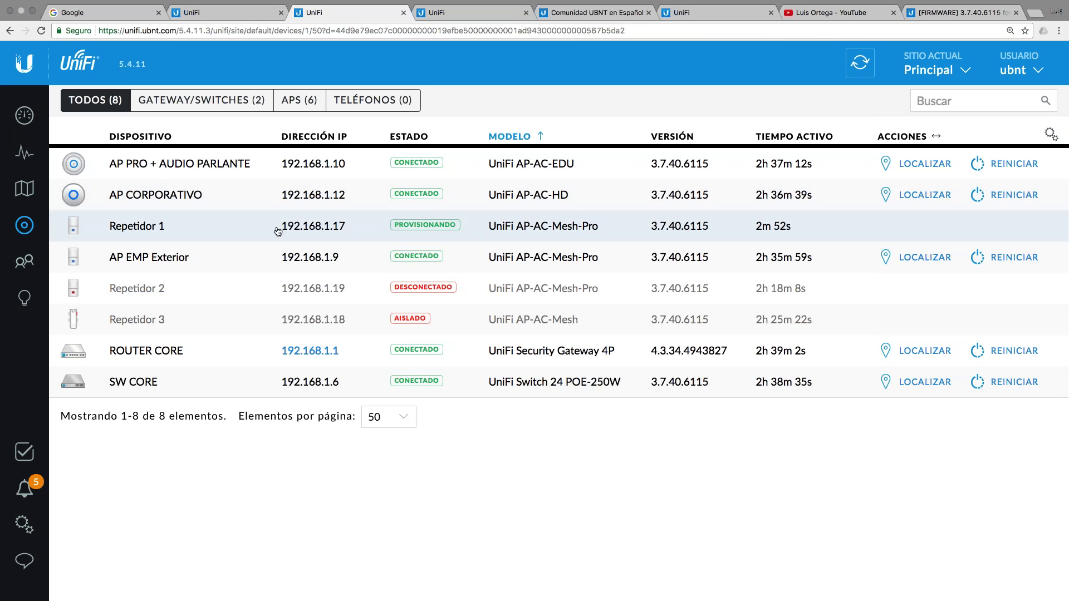
# Review Repetidor 1's wireless uplink candidates and signal strengths, then close it and open the floor-plan map.
pyautogui.click(181, 228)
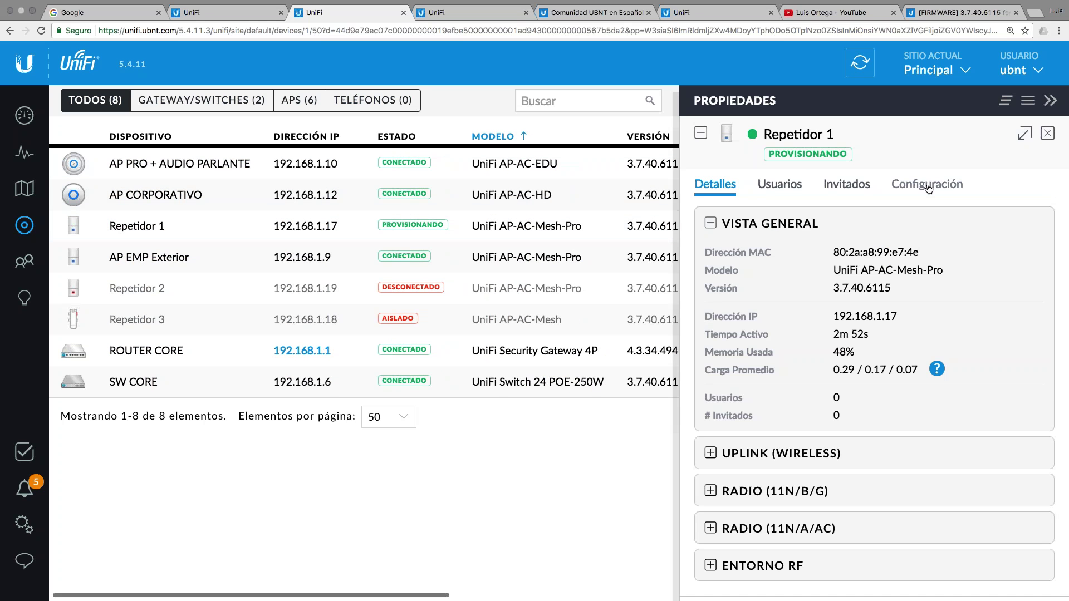
pyautogui.click(926, 184)
pyautogui.scroll(-3, 774, 493)
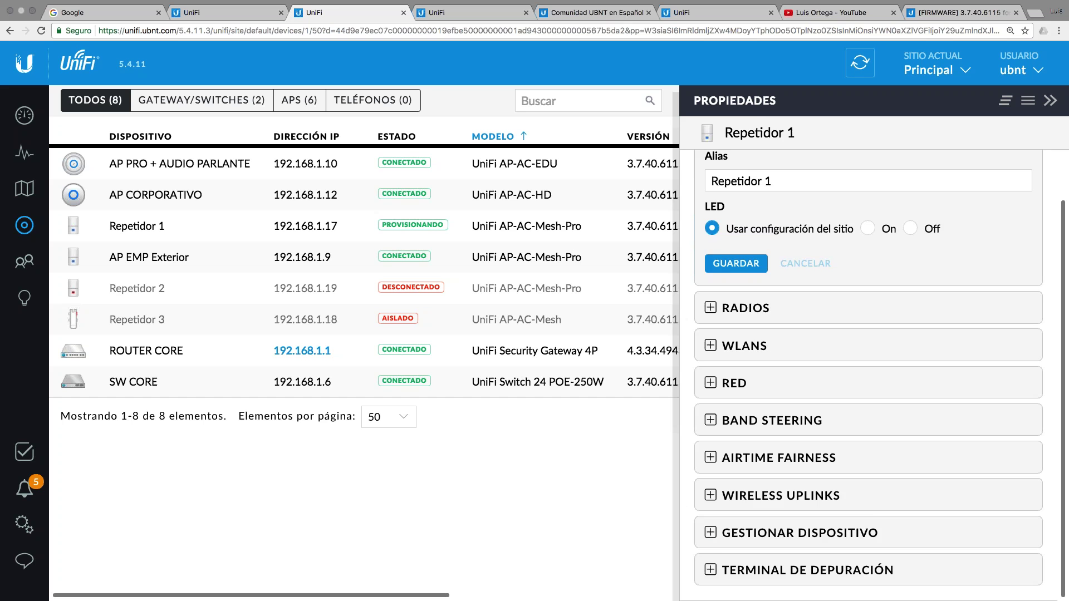
pyautogui.click(774, 496)
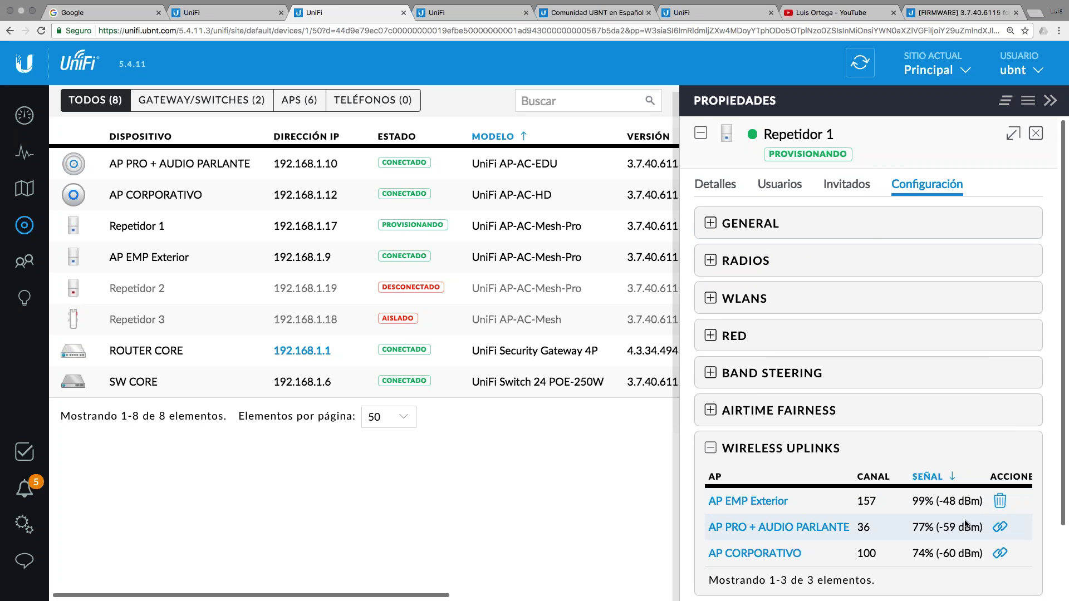
pyautogui.click(1050, 100)
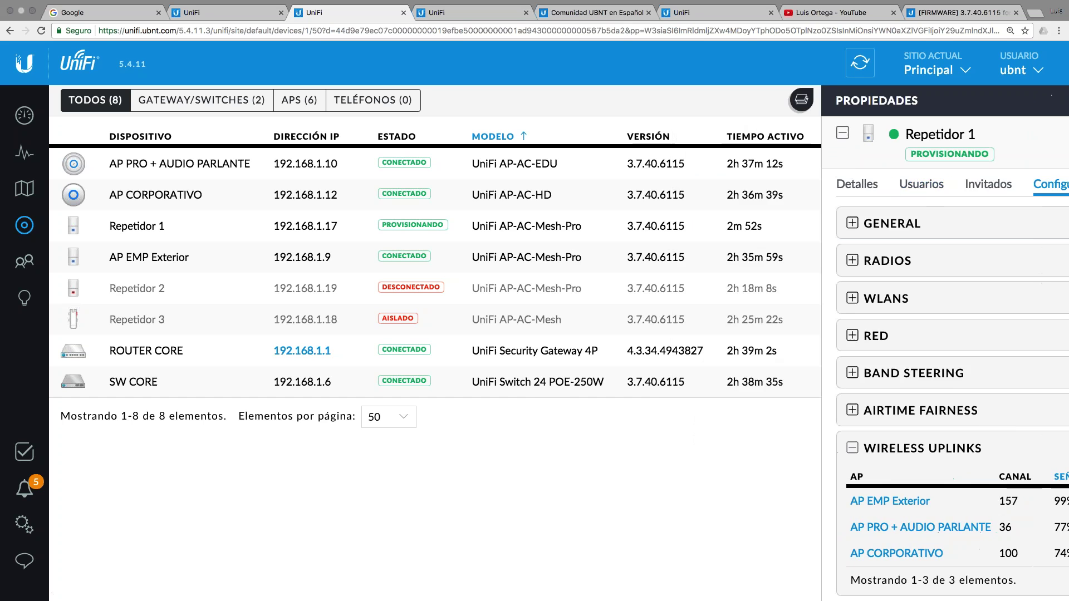
pyautogui.click(24, 189)
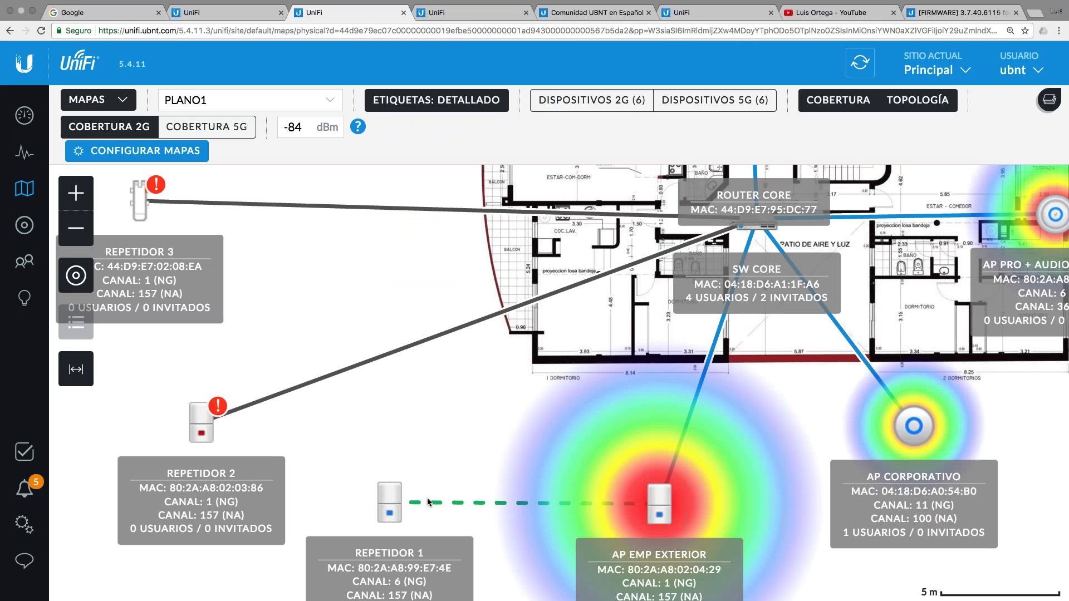
# On the Plano1 map, select Repetidor 2, then move AP PRO + AUDIO PARLANTE left and up, away from the edge.
pyautogui.click(201, 422)
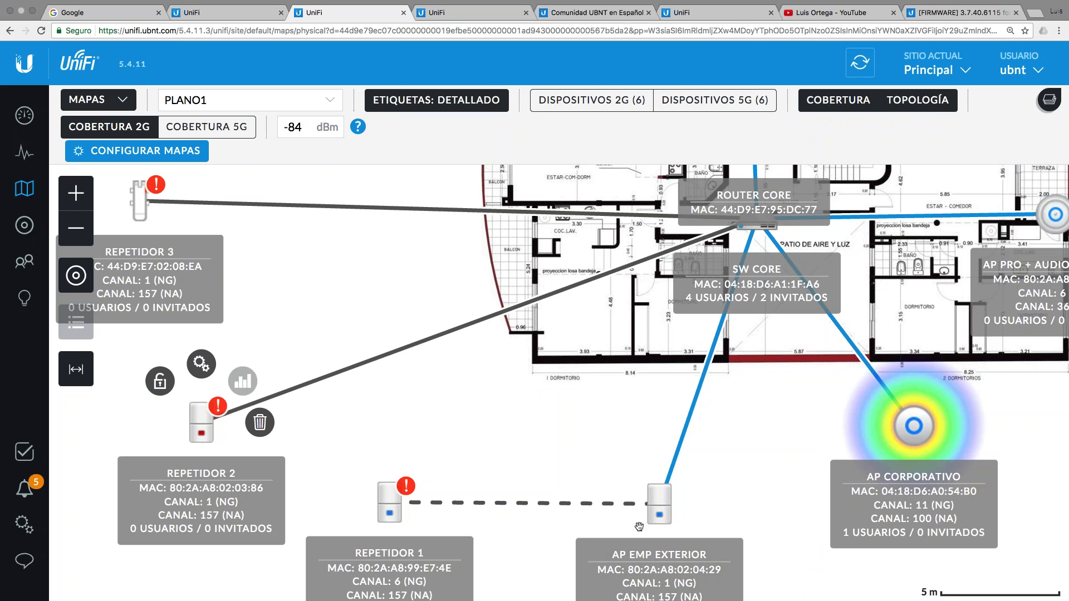
pyautogui.moveTo(1054, 214); pyautogui.dragTo(1009, 199)
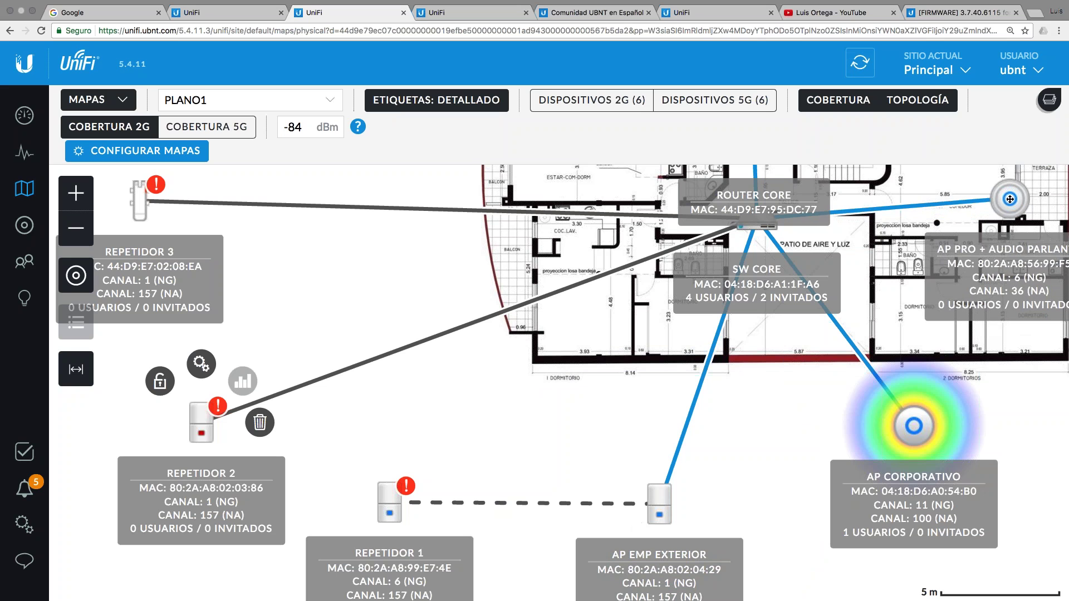
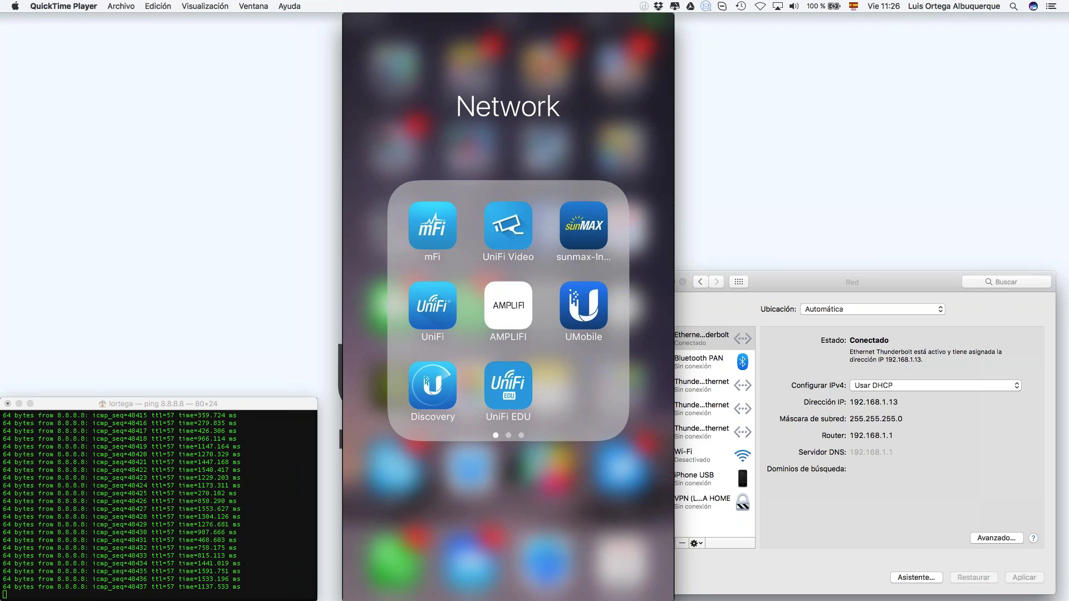
# Log into the mirrored iPhone's UniFi app, try scheduling a new stream, then switch to the slides desktop.
pyautogui.click(432, 305)
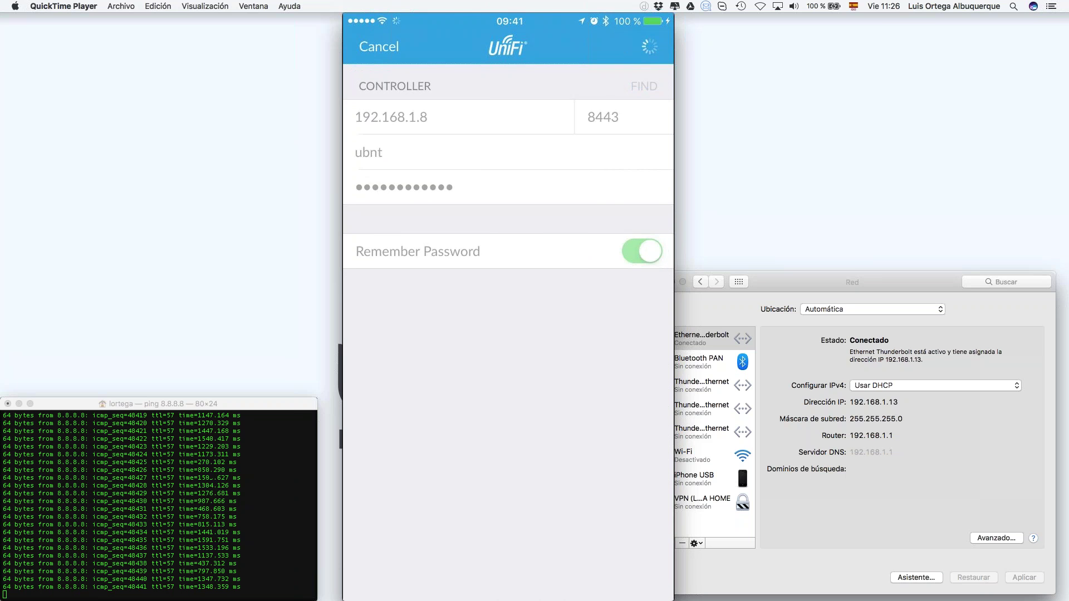
pyautogui.click(442, 582)
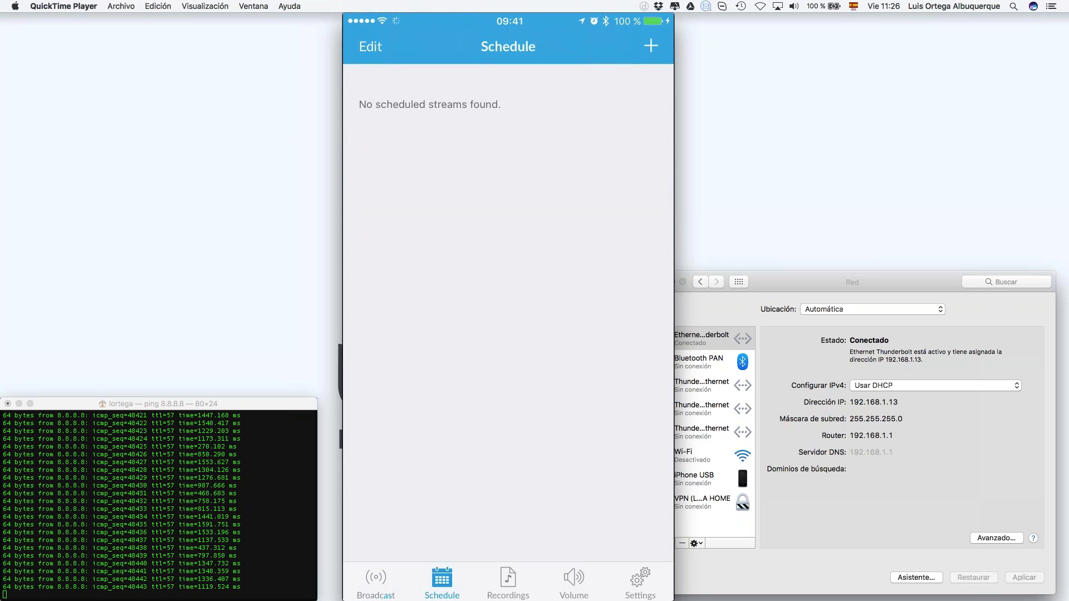
pyautogui.click(507, 582)
pyautogui.click(442, 582)
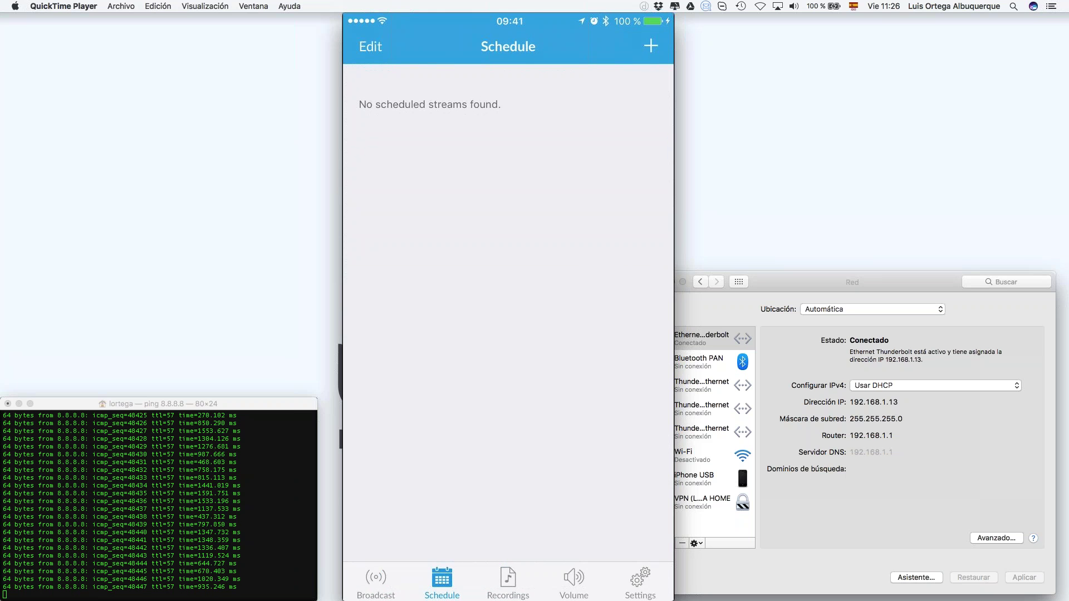
pyautogui.click(650, 45)
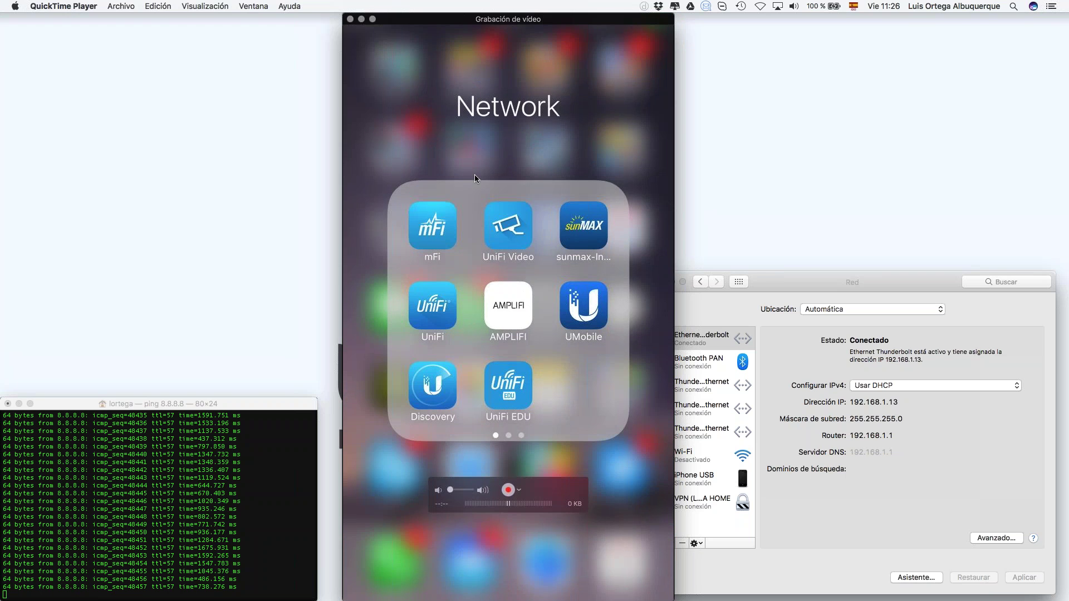
pyautogui.hotkey('ctrl', 'Right')
pyautogui.hotkey('ctrl', 'Right')
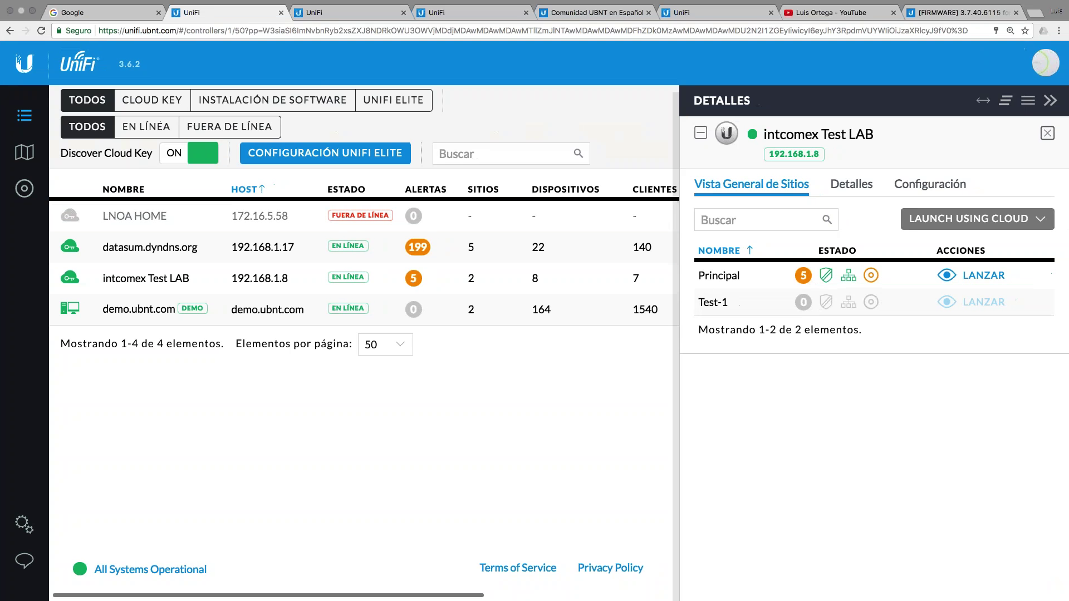
# Switch to the UniFi 5.4.11 browser tab and open the Map view.
pyautogui.click(350, 13)
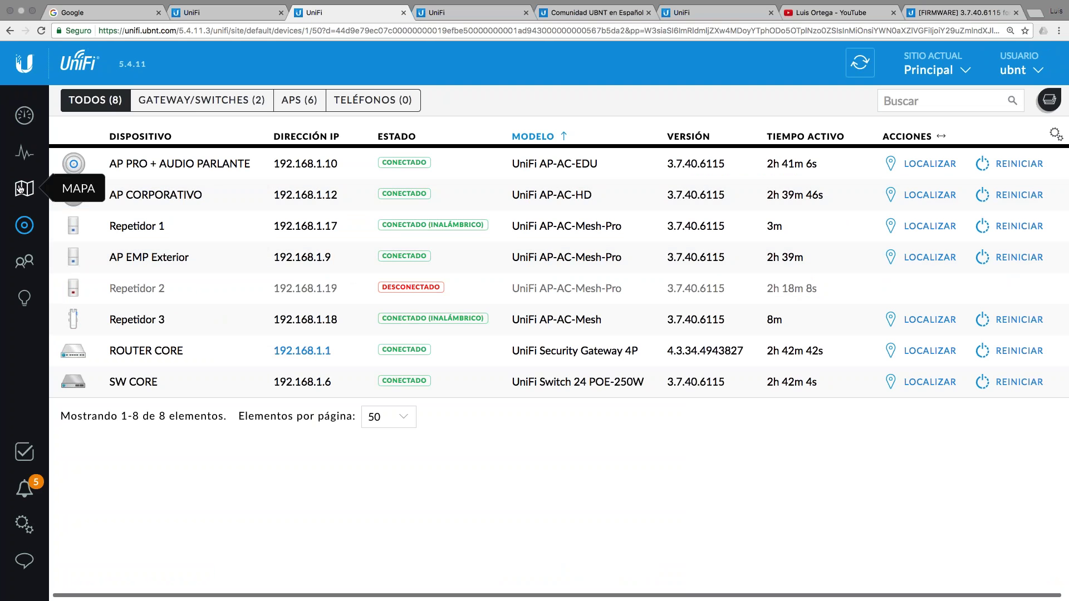
pyautogui.click(24, 189)
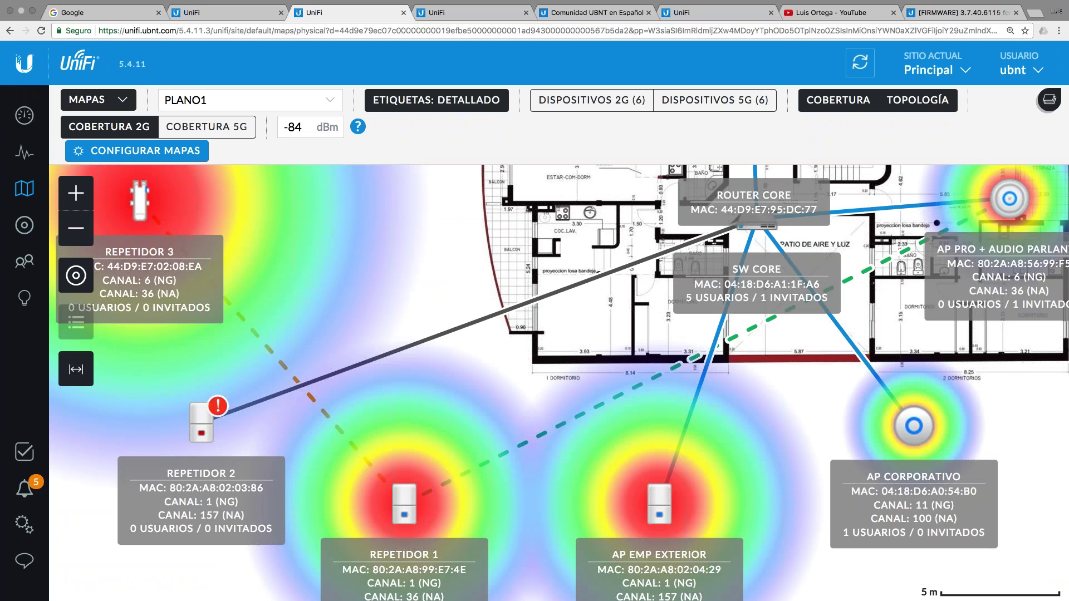
# Zoom out, drag Repetidor 1, 2, 3 and AP PRO + AUDIO PARLANTE to new spots, then open Repetidor 1's properties.
pyautogui.click(77, 229)
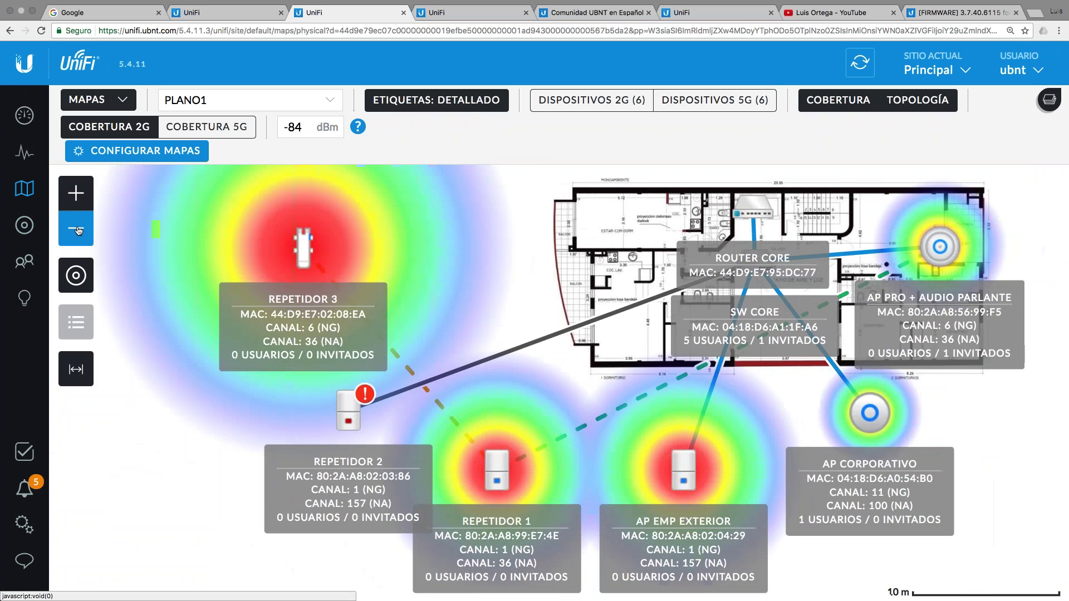
pyautogui.moveTo(502, 466); pyautogui.dragTo(474, 452)
pyautogui.moveTo(366, 412); pyautogui.dragTo(271, 418)
pyautogui.click(927, 254)
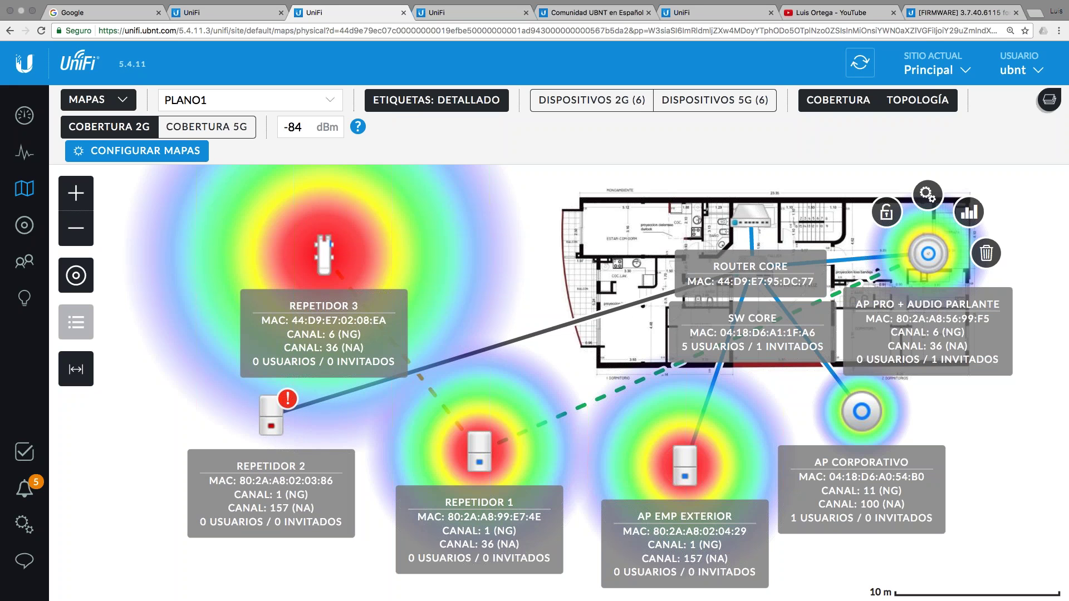
pyautogui.moveTo(927, 254); pyautogui.dragTo(578, 213)
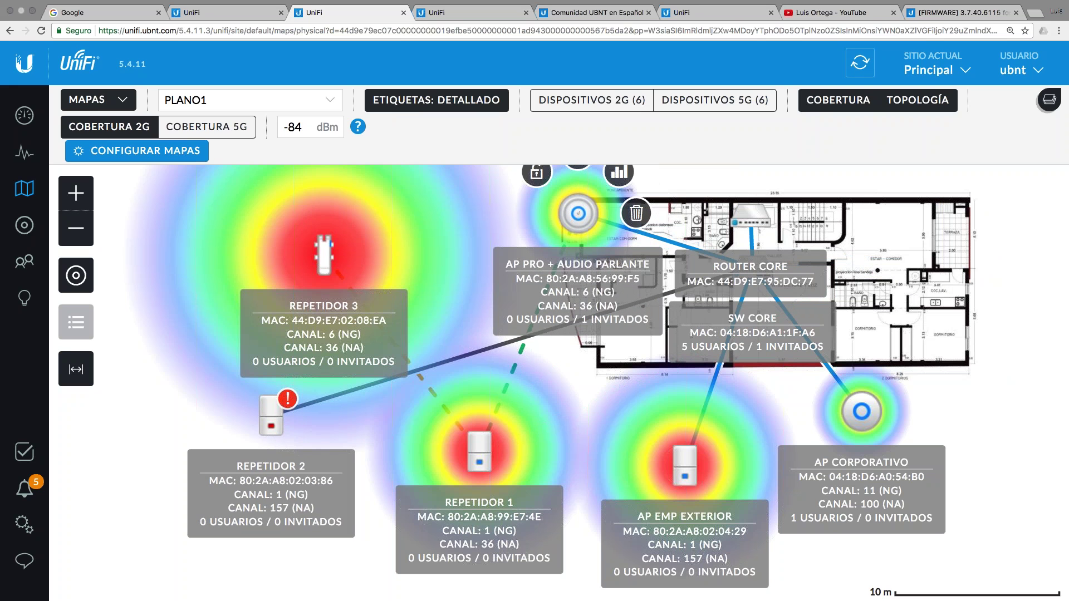
pyautogui.moveTo(324, 256); pyautogui.dragTo(289, 206)
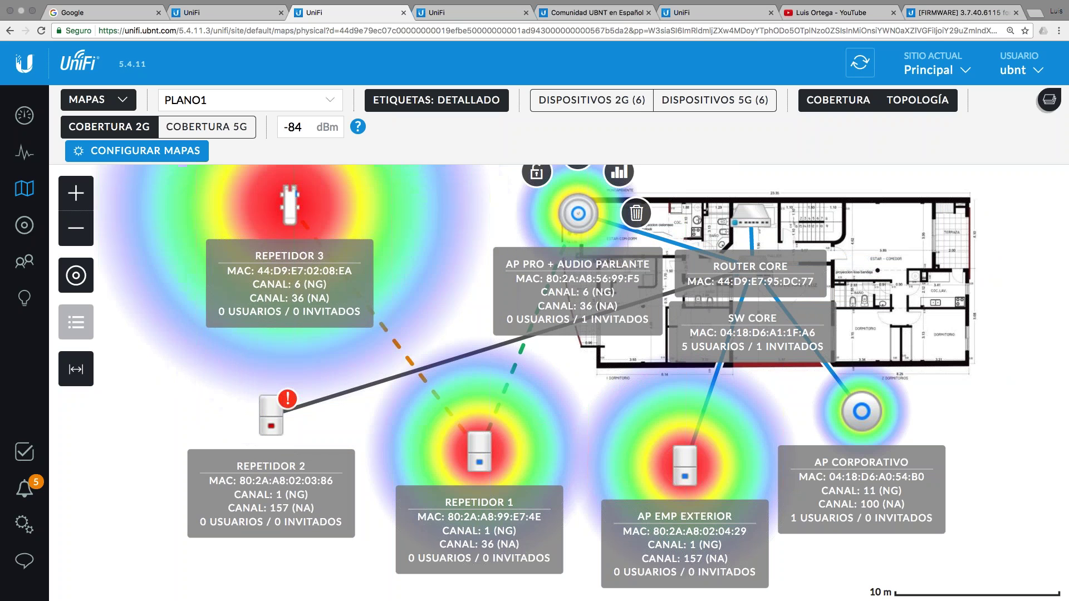
pyautogui.click(473, 445)
pyautogui.click(479, 393)
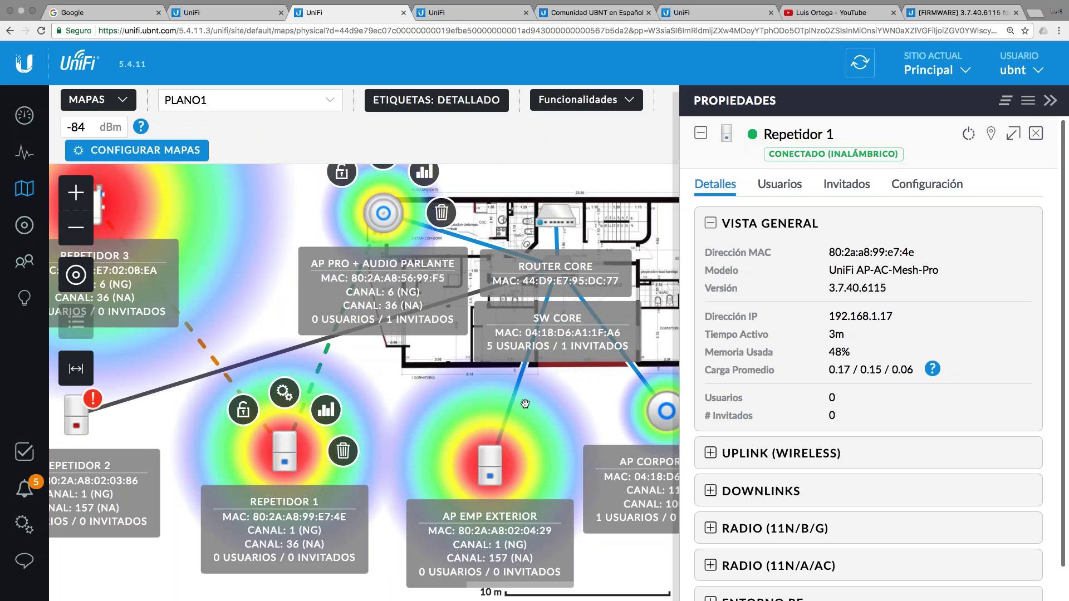
# Set AP EMP Exterior as Repetidor 1's wireless uplink in its configuration.
pyautogui.click(926, 189)
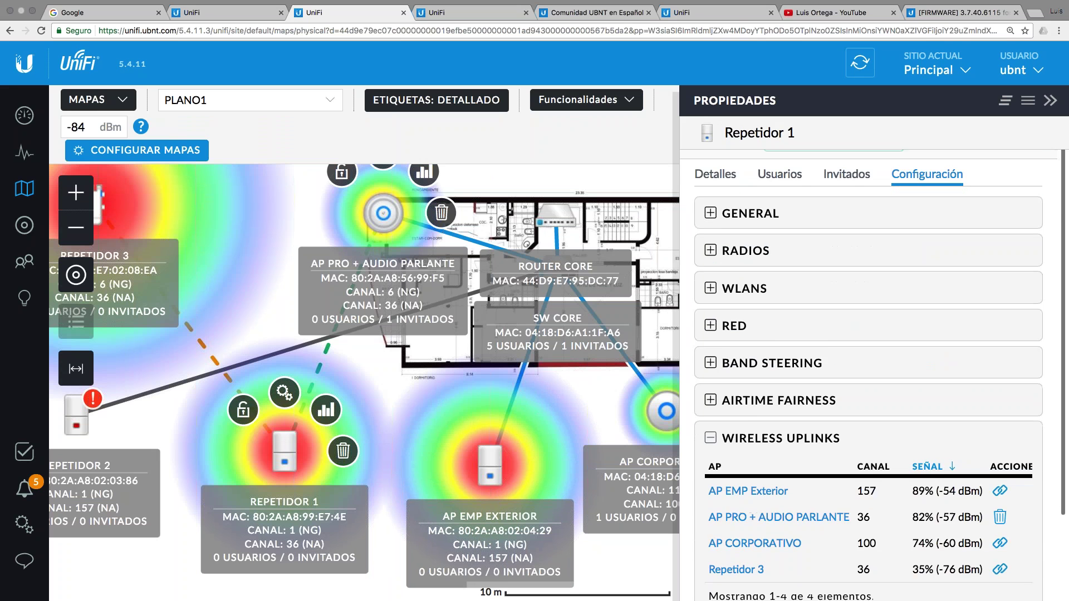
pyautogui.scroll(-3, 774, 389)
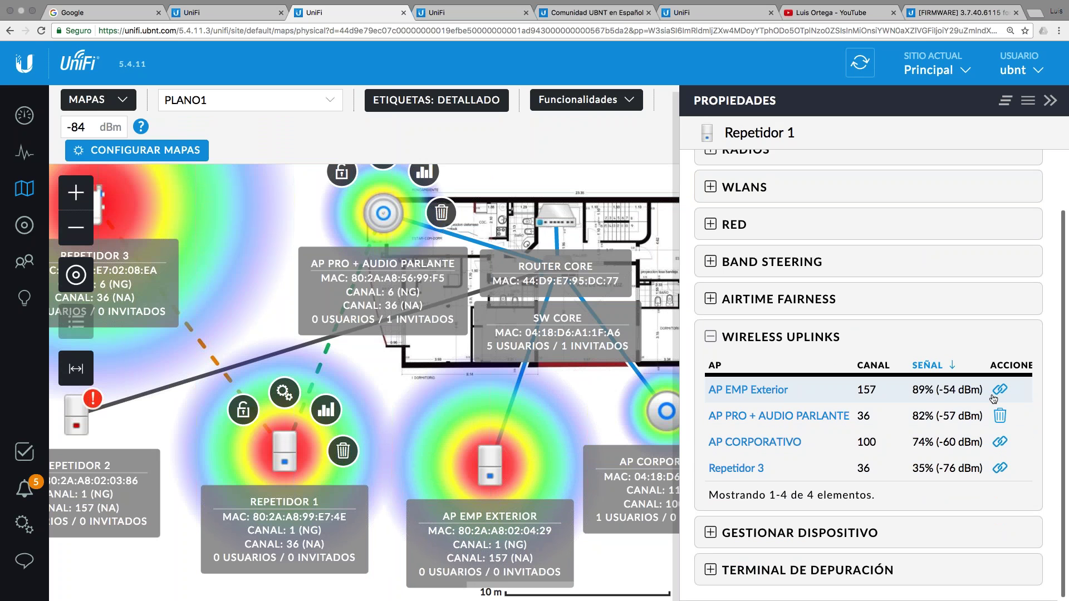
pyautogui.click(1000, 389)
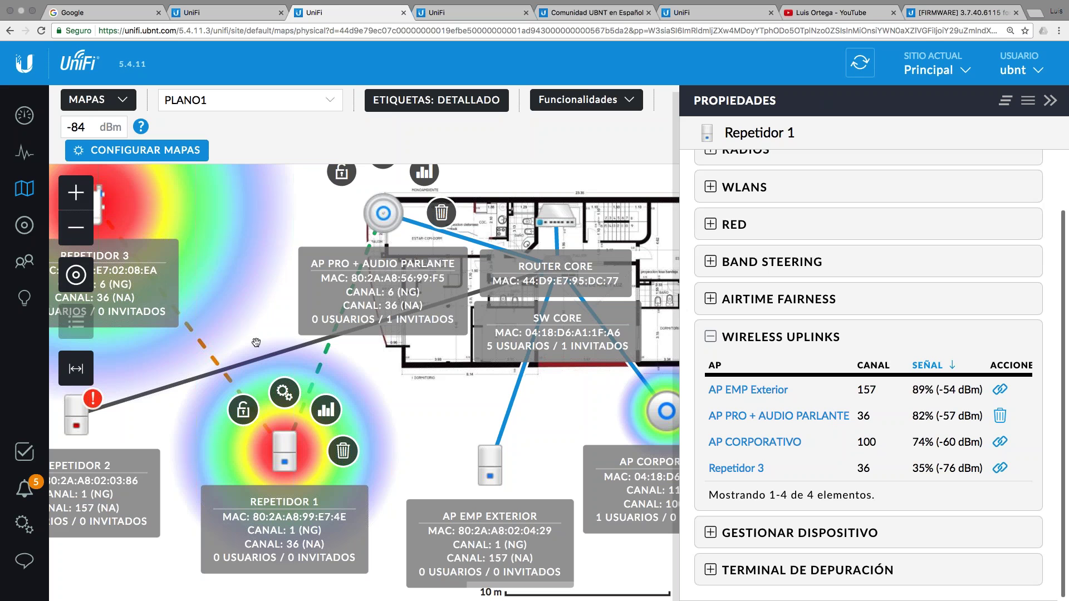
# Zoom the map out further and inspect Repetidor 2's wireless uplinks list.
pyautogui.moveTo(77, 415)
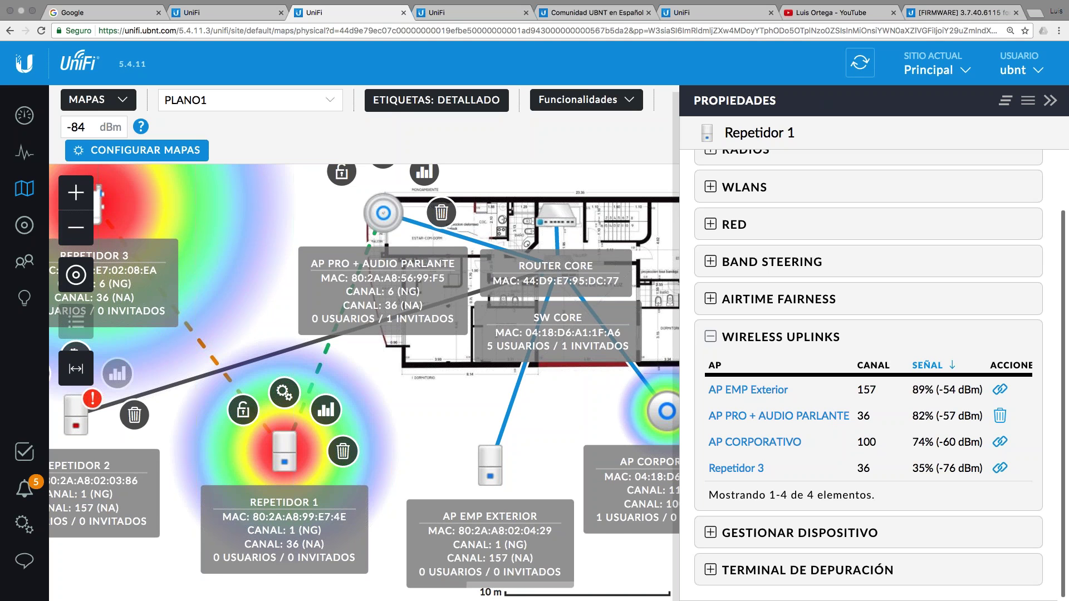
pyautogui.click(76, 227)
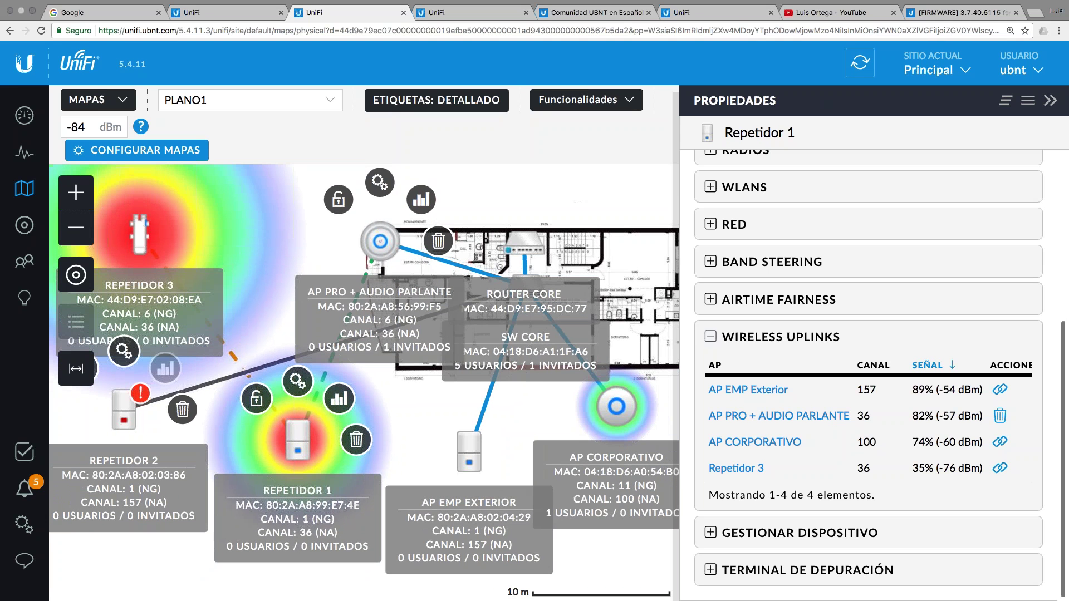
pyautogui.click(123, 409)
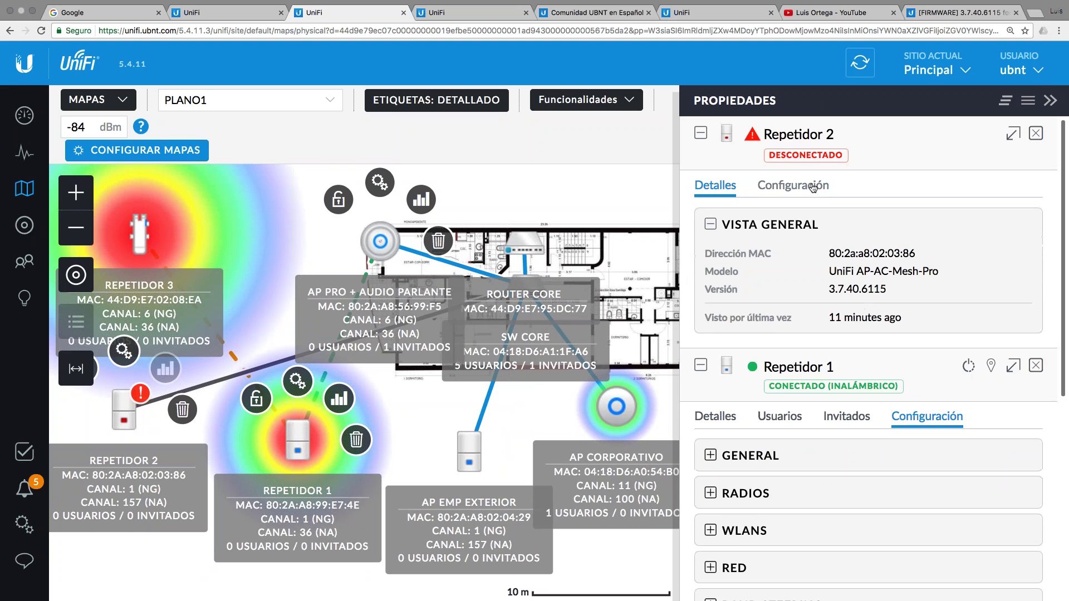
pyautogui.scroll(-2, 879, 416)
pyautogui.click(801, 473)
pyautogui.scroll(-2, 801, 473)
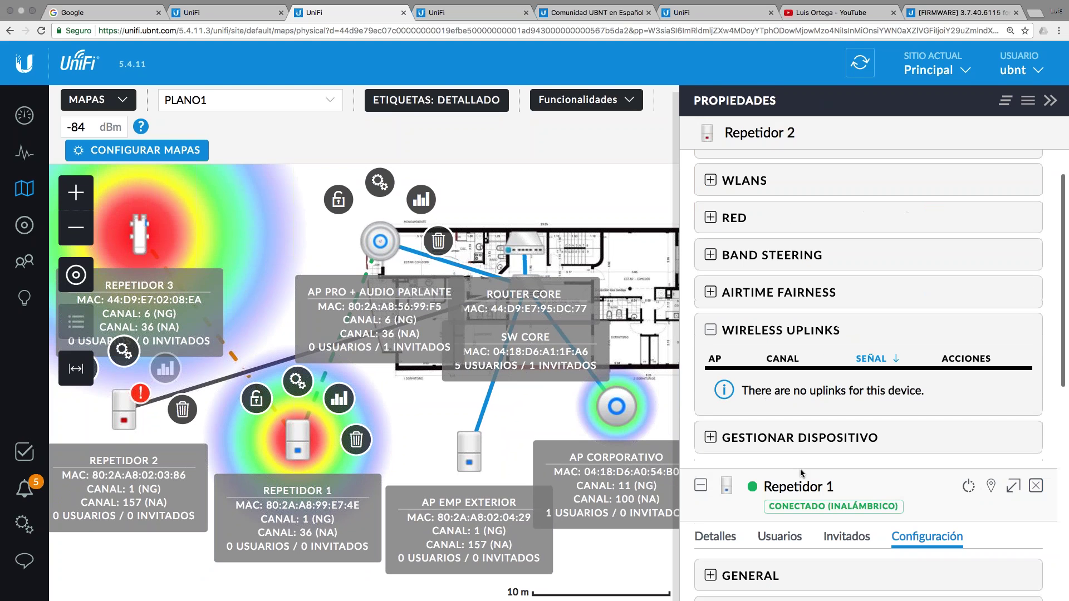
# Review Repetidor 3's configuration and uplinks, then collapse the Propiedades panel.
pyautogui.click(140, 239)
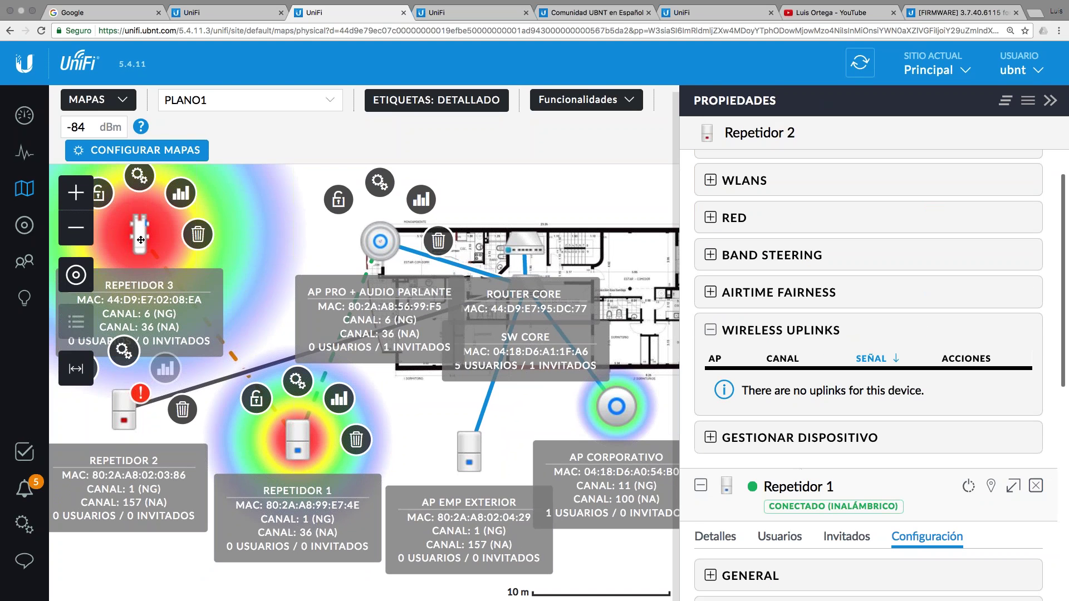
pyautogui.click(147, 185)
pyautogui.click(927, 184)
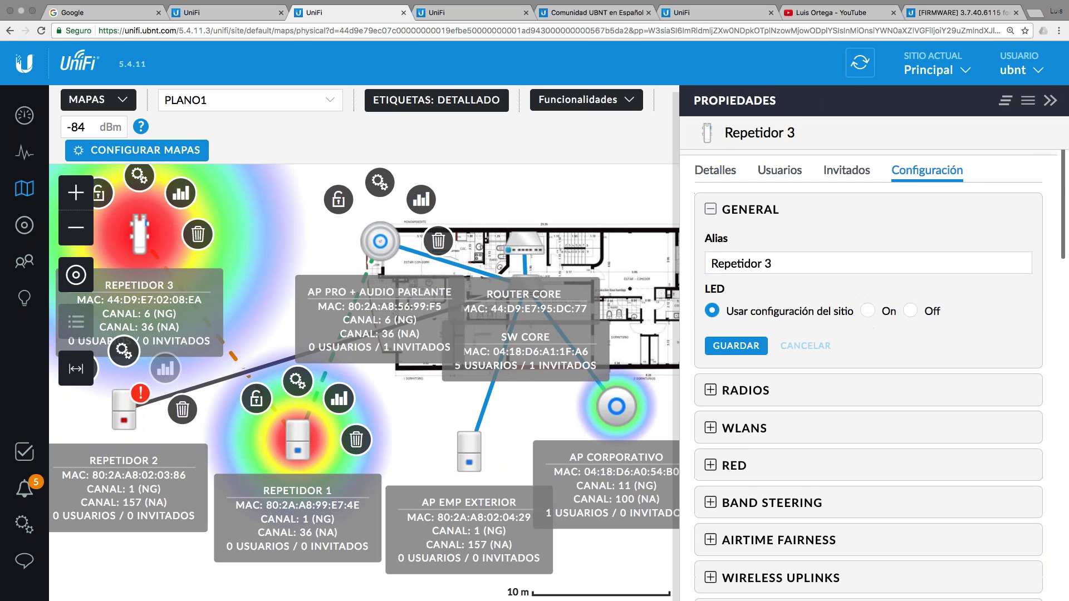
pyautogui.scroll(-5, 927, 184)
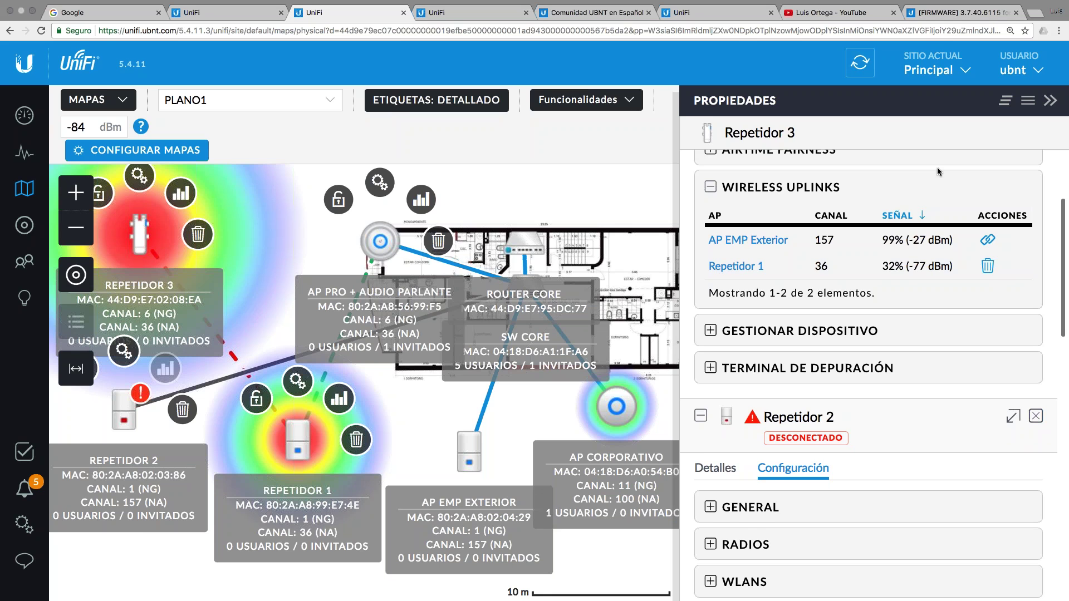
pyautogui.click(1049, 100)
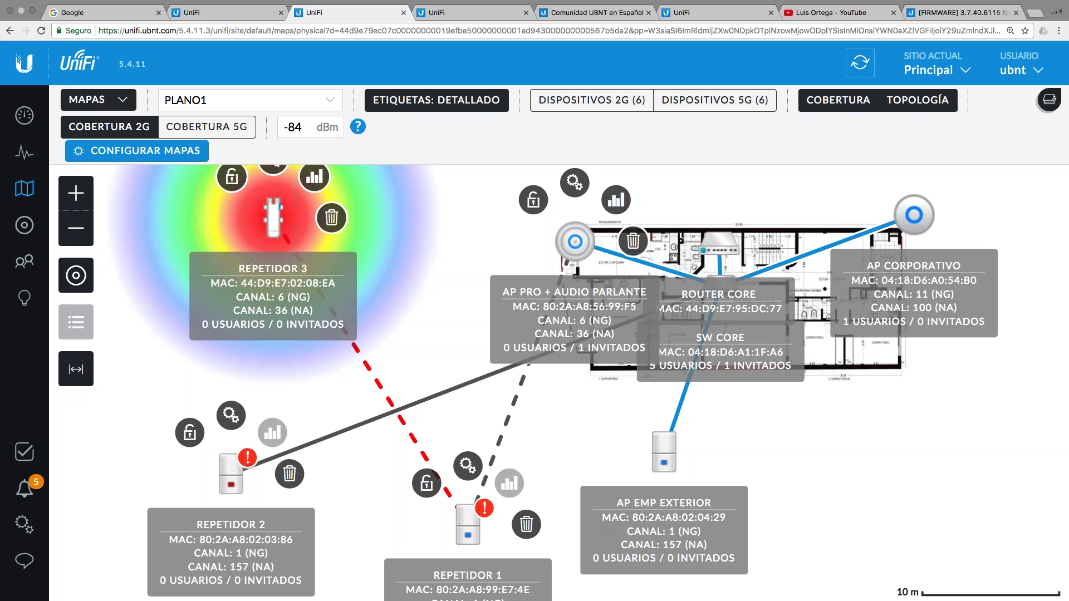
# Move AP EMP EXTERIOR right and AP PRO + AUDIO PARLANTE left, then show the full device list.
pyautogui.moveTo(663, 452); pyautogui.dragTo(826, 445)
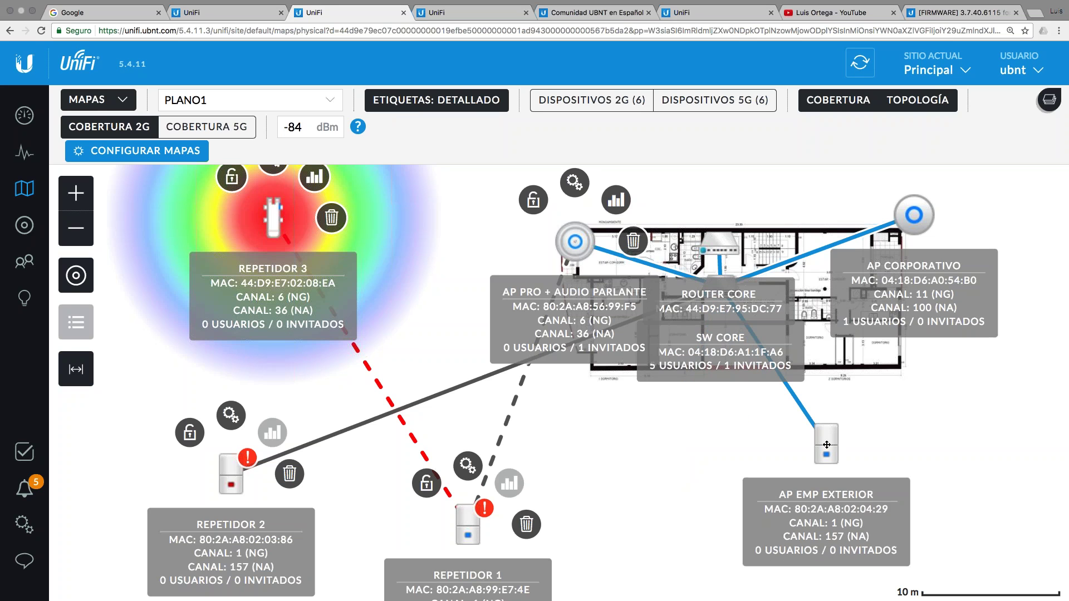
pyautogui.moveTo(575, 241); pyautogui.dragTo(521, 237)
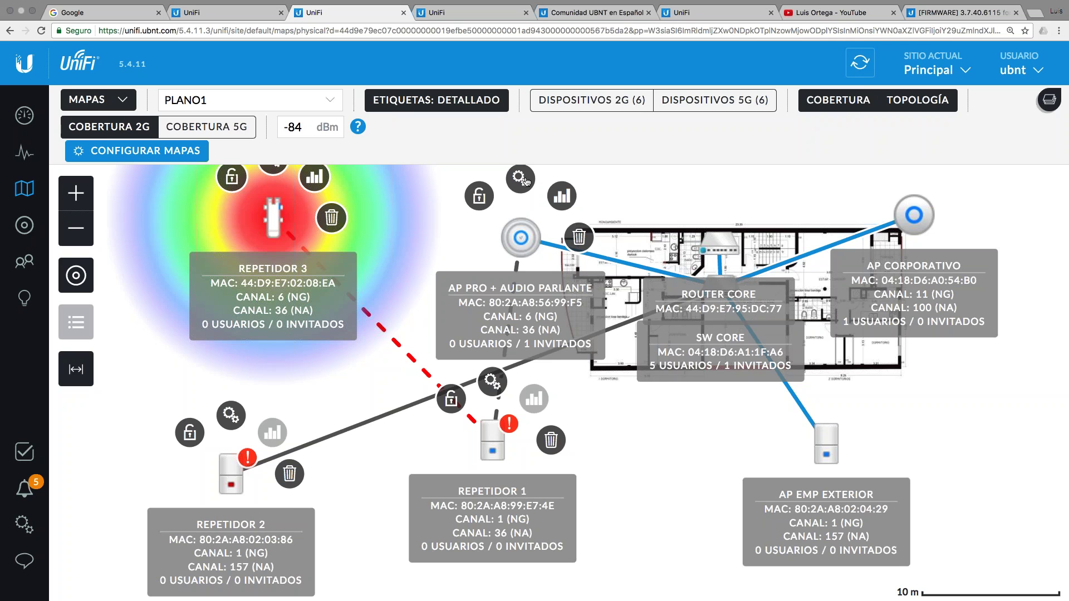
pyautogui.click(521, 178)
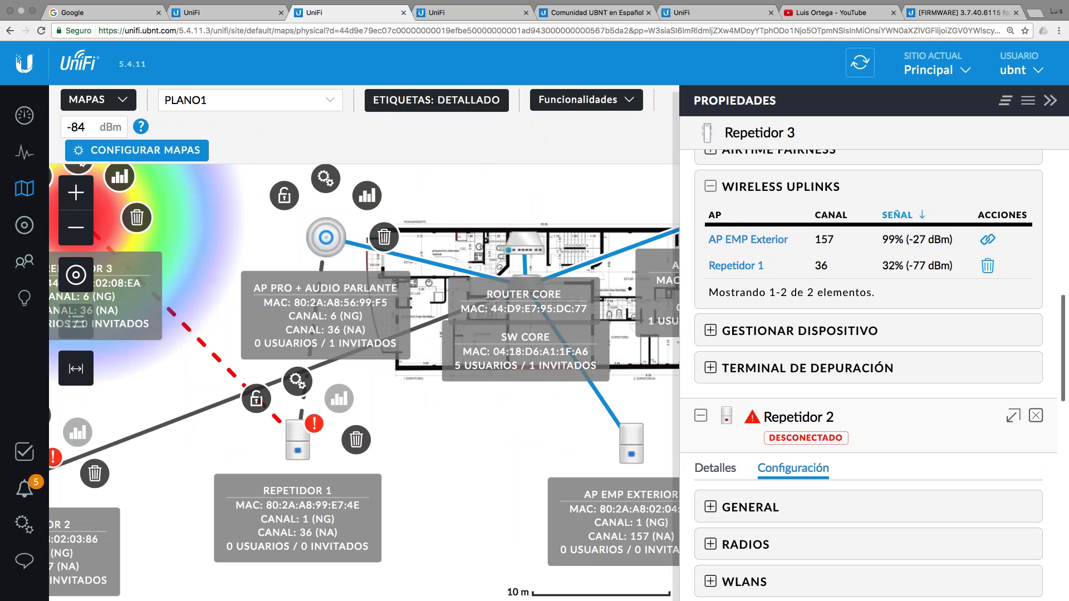
pyautogui.click(24, 225)
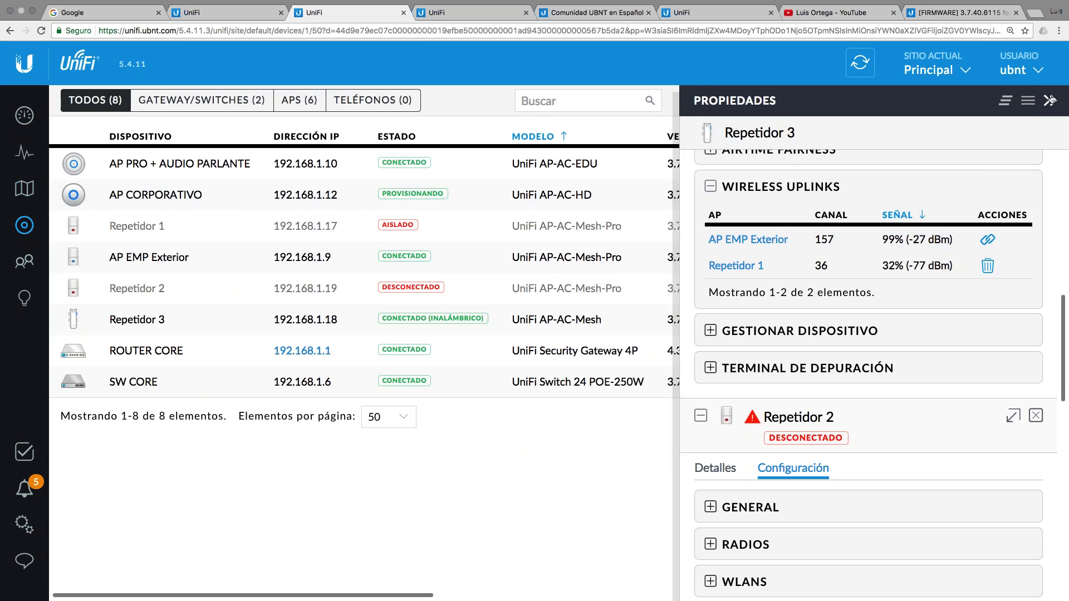
pyautogui.click(1050, 100)
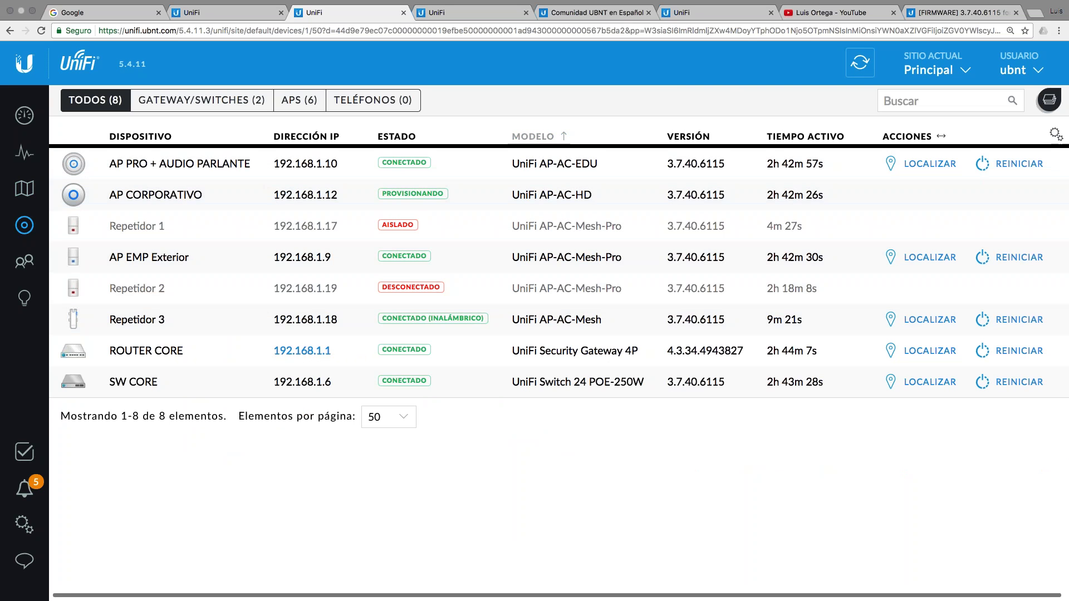
# Enable group configuration and select AP PRO + AUDIO PARLANTE and AP CORPORATIVO for joint editing.
pyautogui.click(1055, 134)
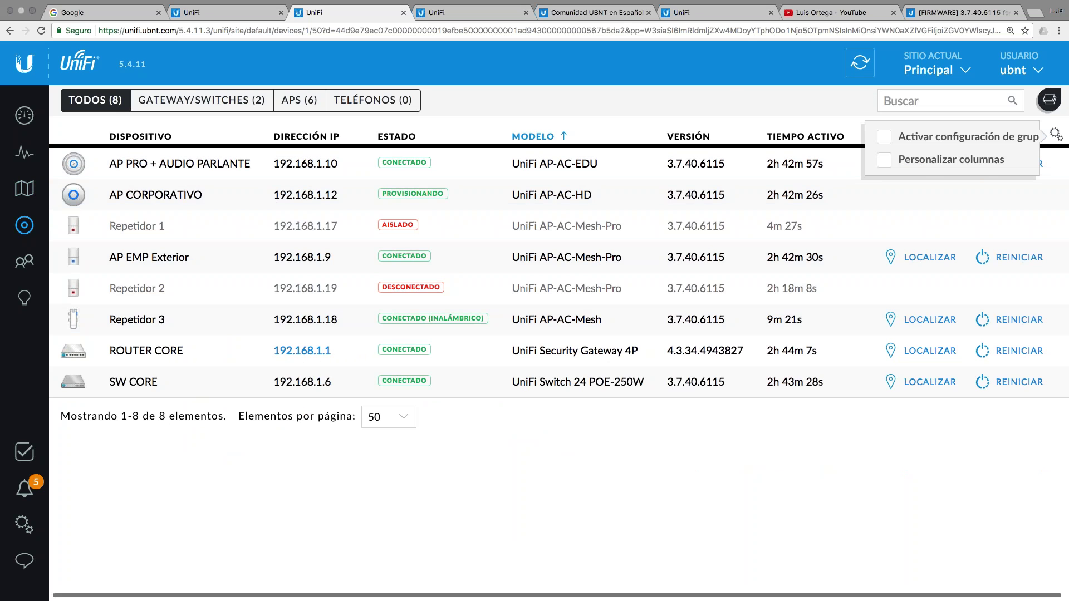
pyautogui.click(884, 137)
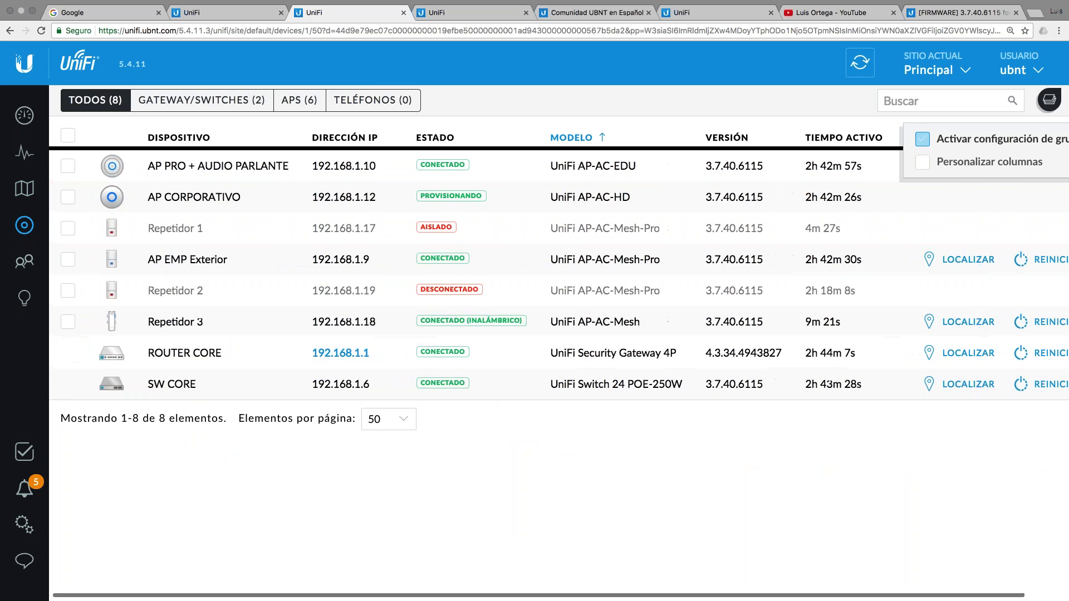
pyautogui.click(68, 166)
pyautogui.click(68, 197)
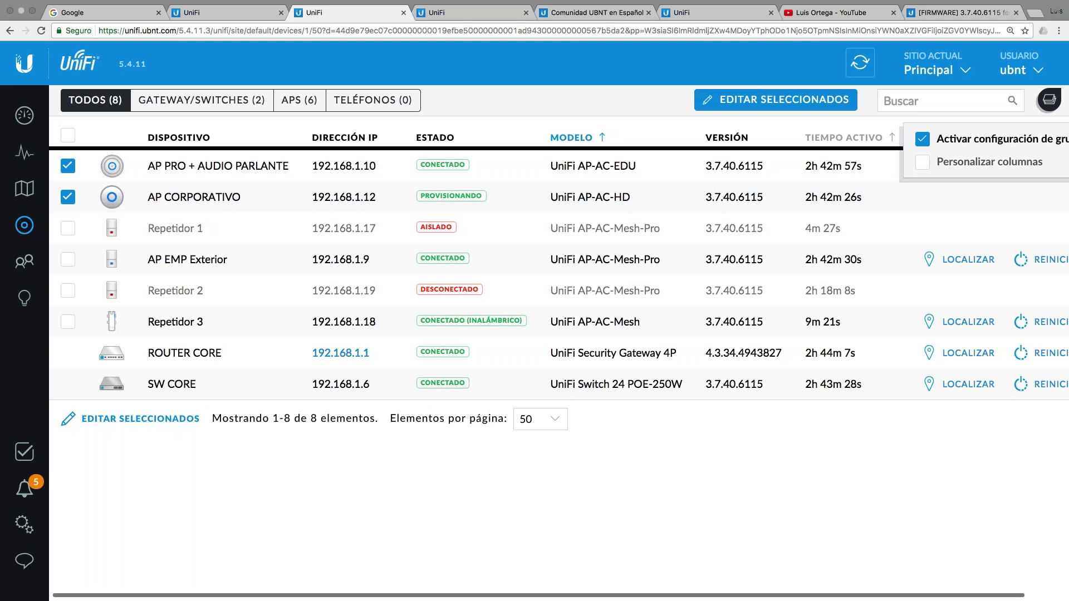
pyautogui.click(852, 98)
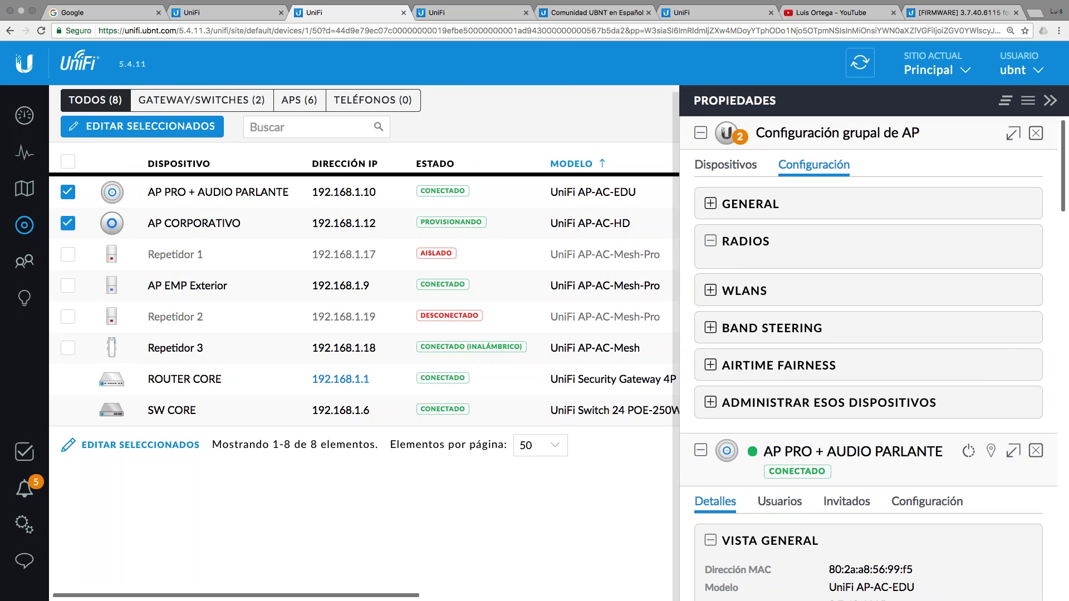
# Deactivate both selected access points under Administrar esos dispositivos and confirm.
pyautogui.click(723, 241)
pyautogui.scroll(-5, 774, 472)
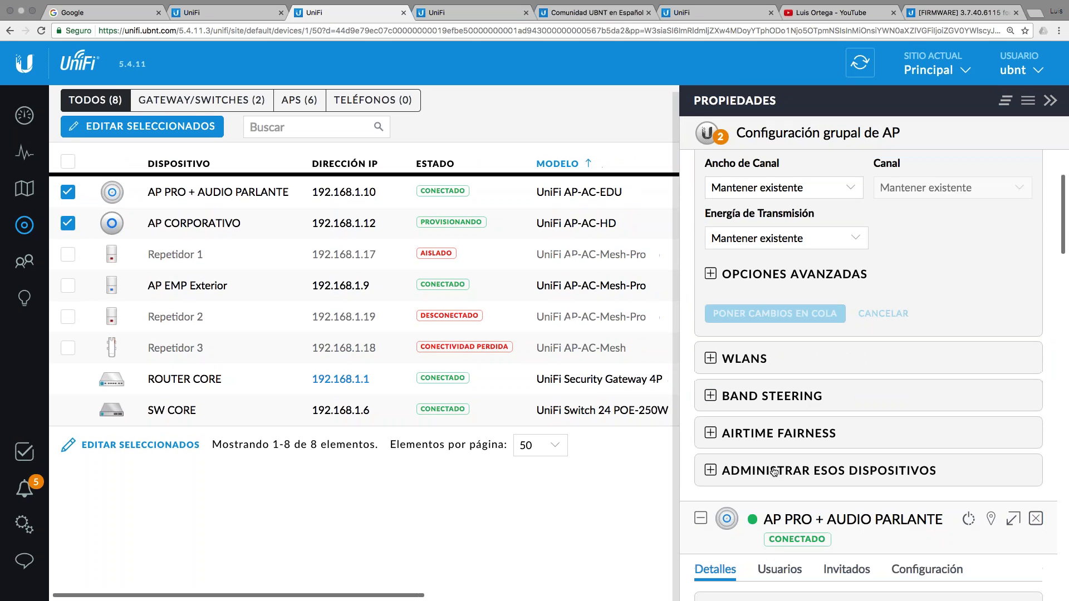
pyautogui.click(774, 471)
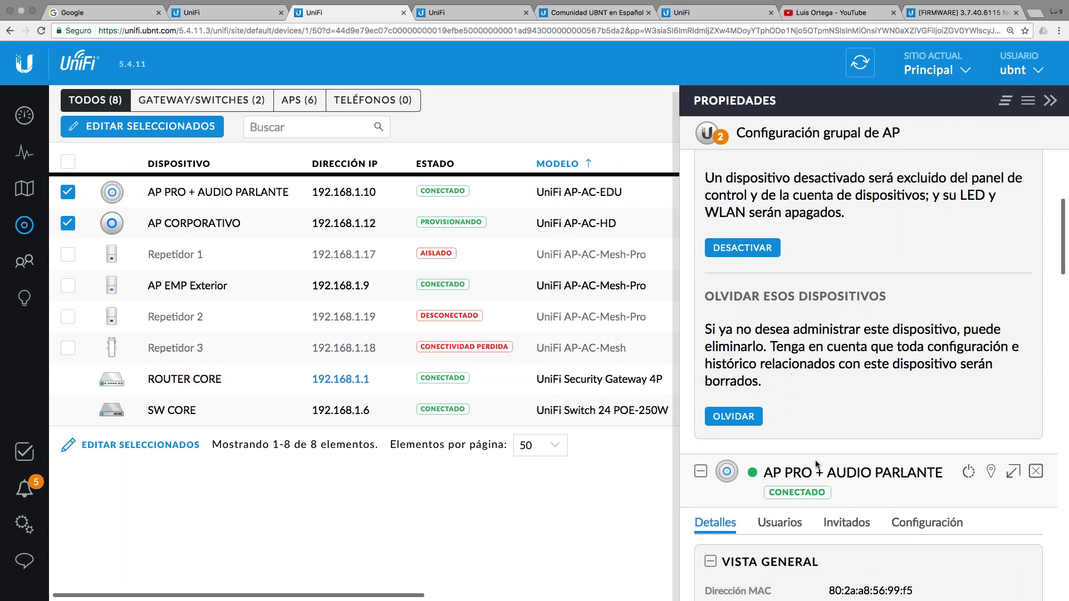
pyautogui.click(727, 315)
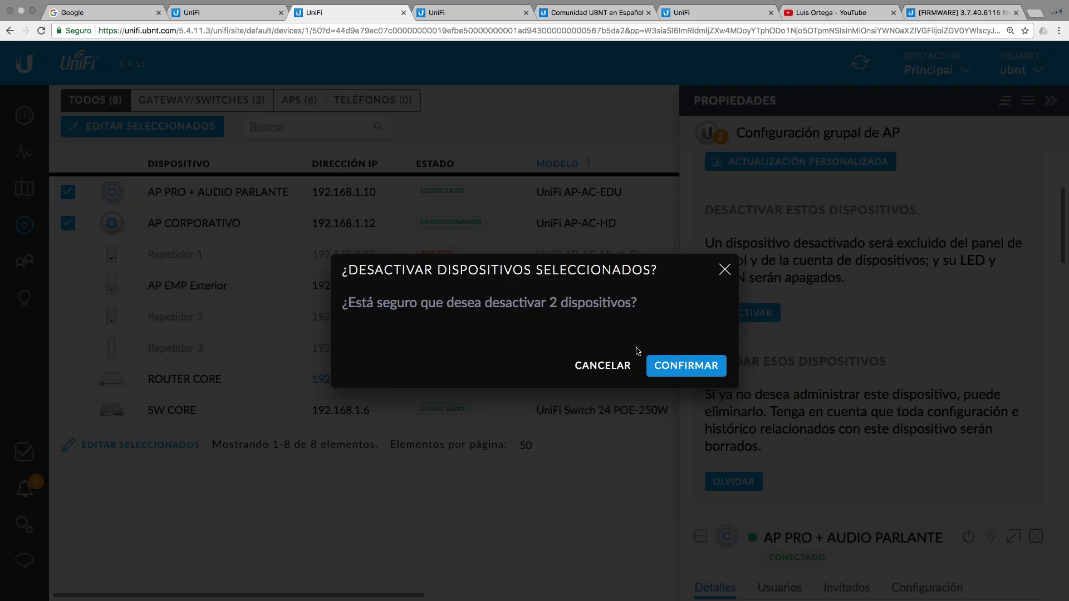
pyautogui.click(654, 361)
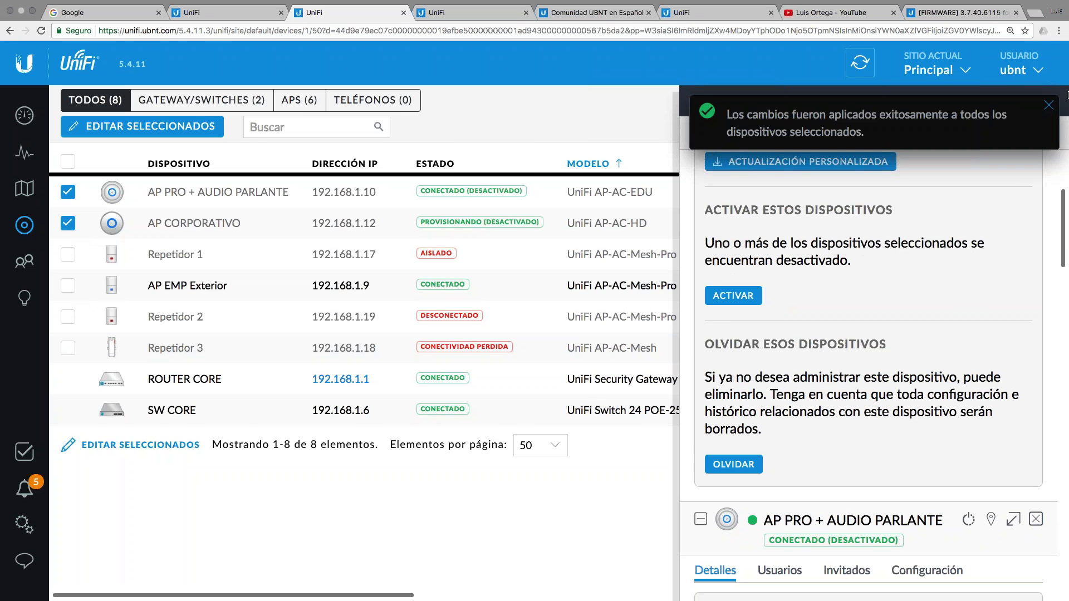
pyautogui.click(1048, 110)
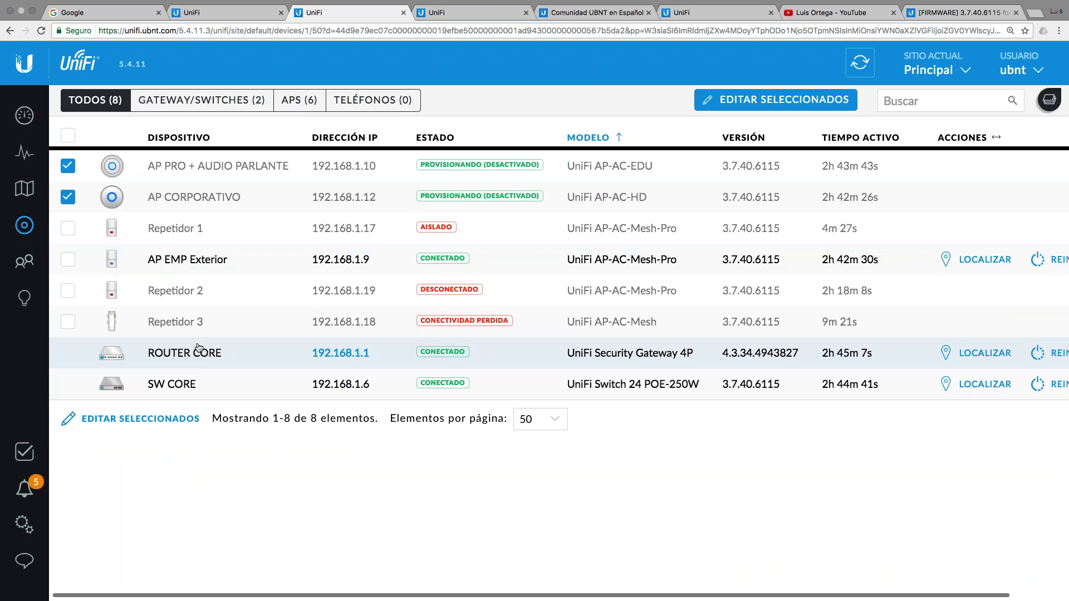
# Refresh the device statuses, then return to Keynote's mesh floor-plan slide 6.
pyautogui.moveTo(207, 258)
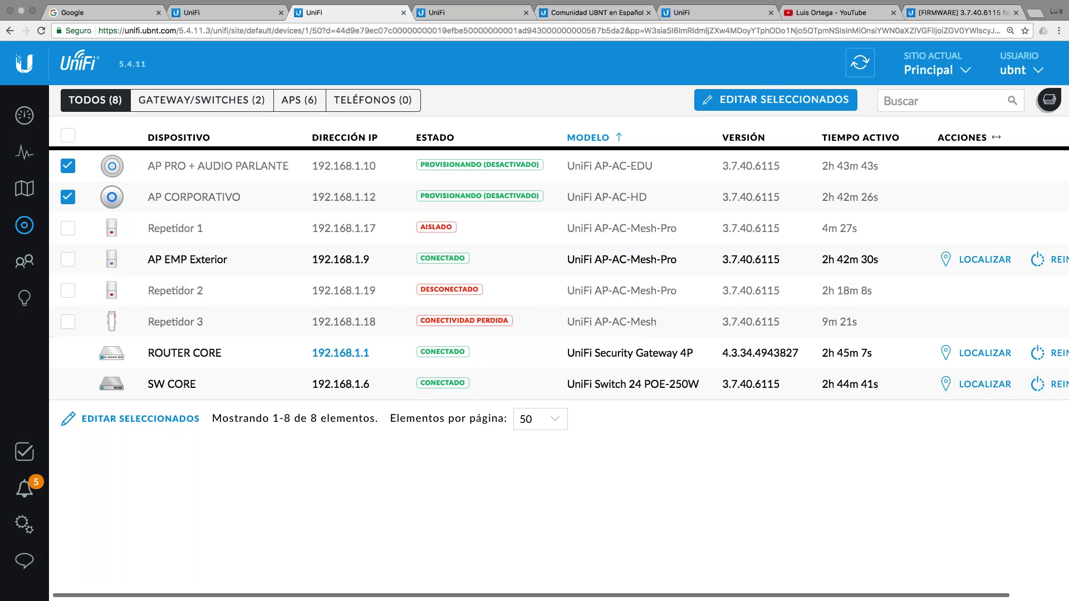
pyautogui.click(861, 65)
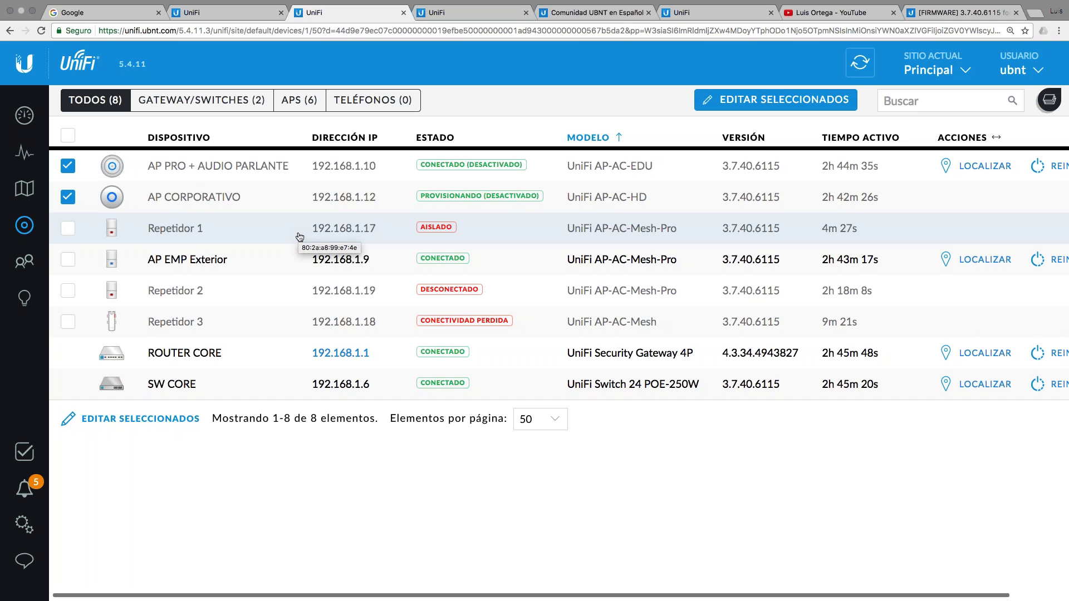
pyautogui.click(24, 225)
pyautogui.hotkey('ctrl', 'Left')
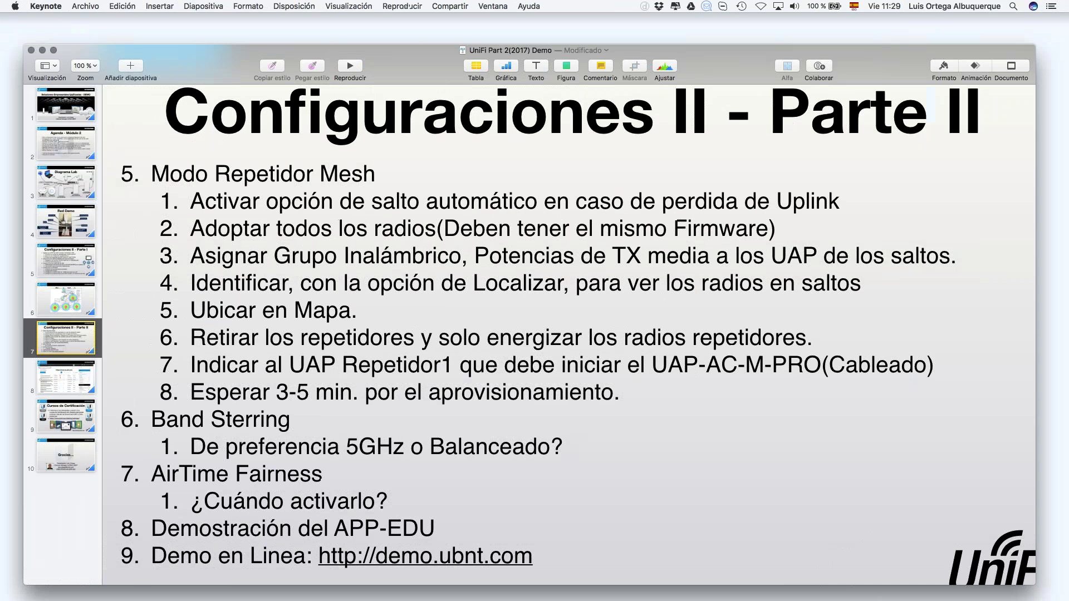
pyautogui.press('Up')
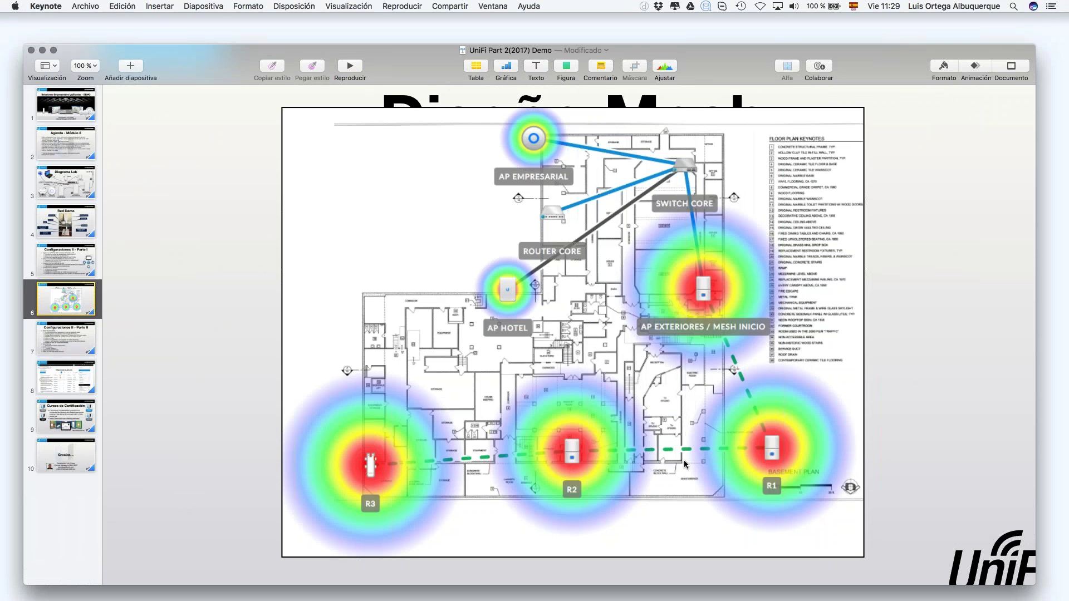
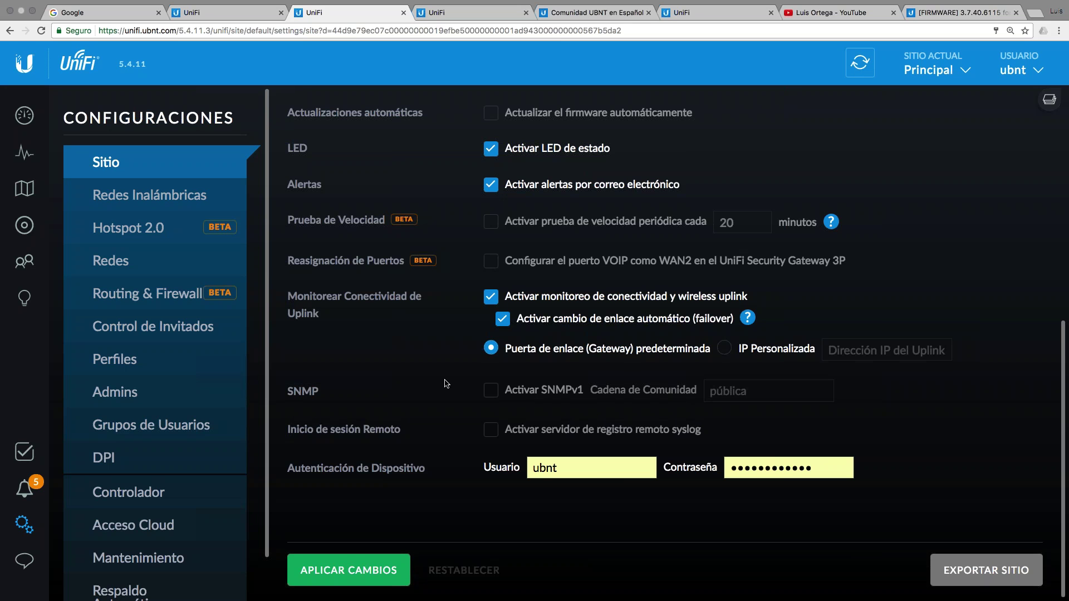
# Re-enable uplink connectivity monitoring, then move Repetidor 3 further left on the PLANO1 floor-plan map.
pyautogui.click(490, 296)
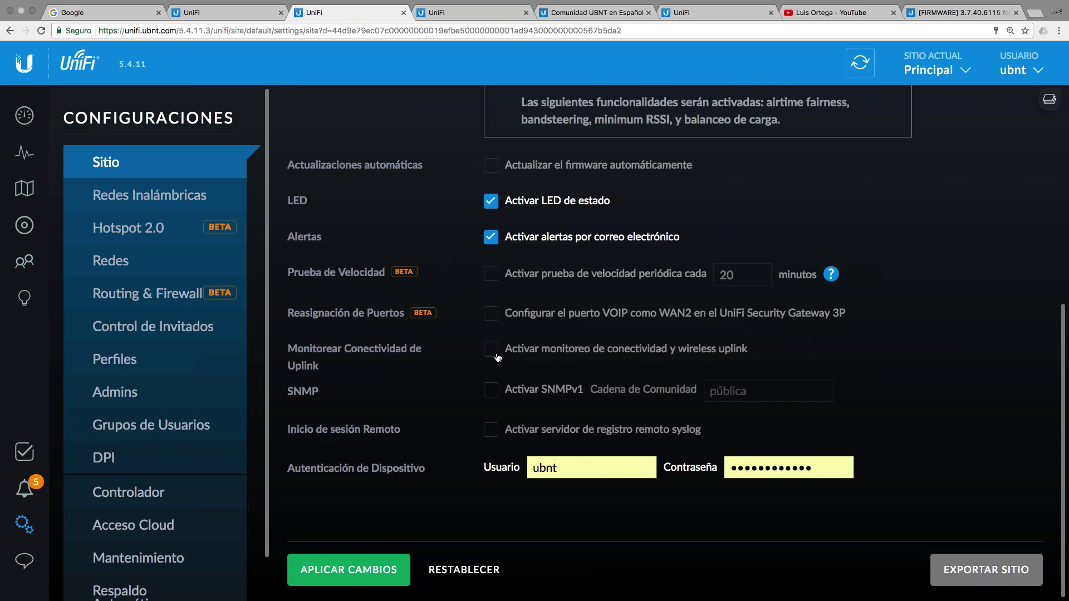
pyautogui.click(495, 355)
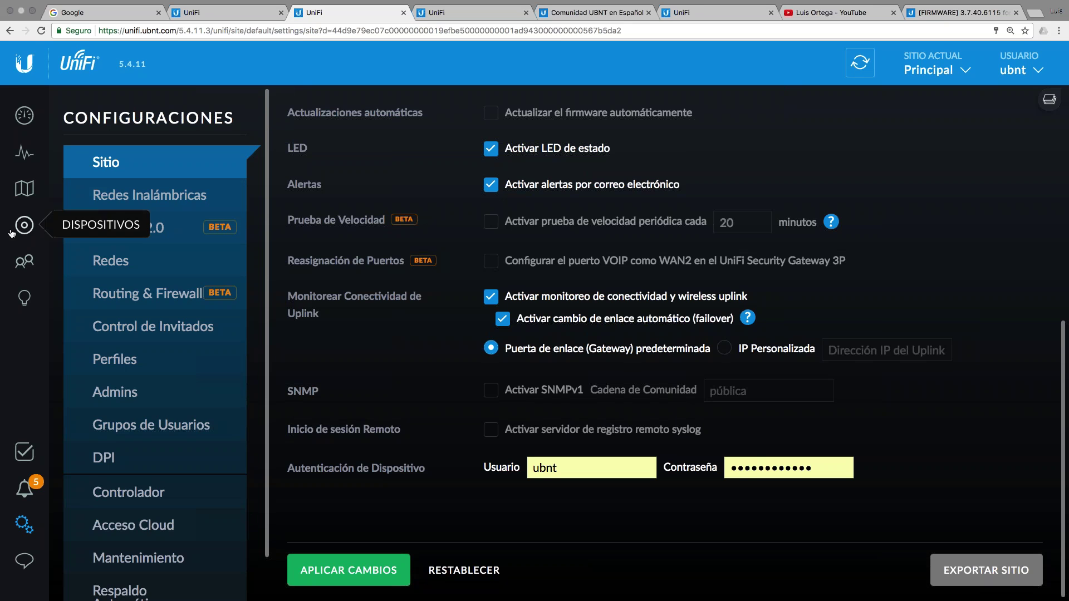
pyautogui.click(32, 194)
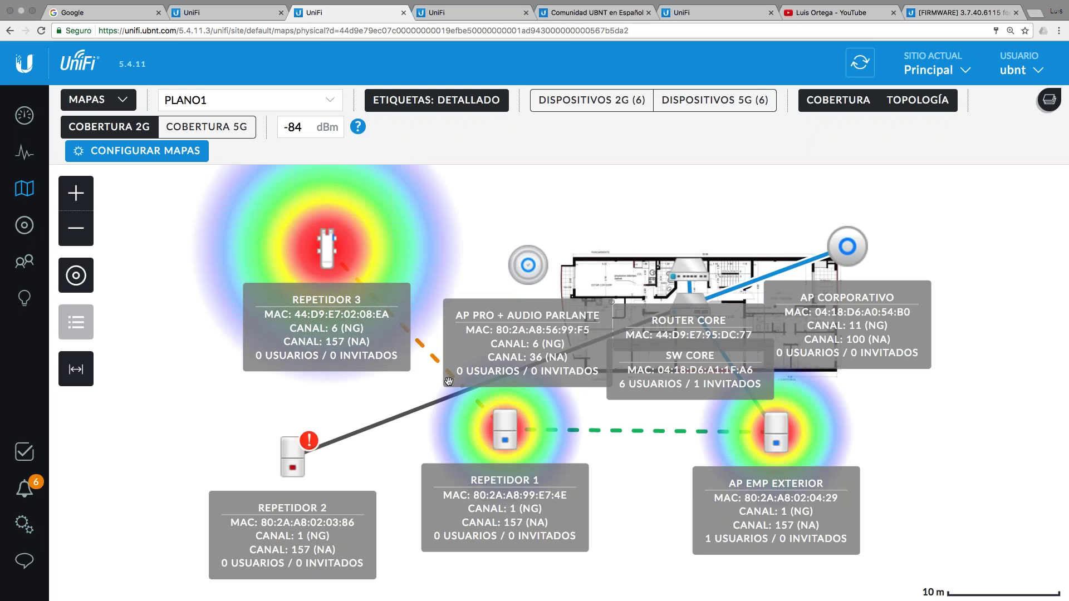
pyautogui.moveTo(327, 248); pyautogui.dragTo(246, 281)
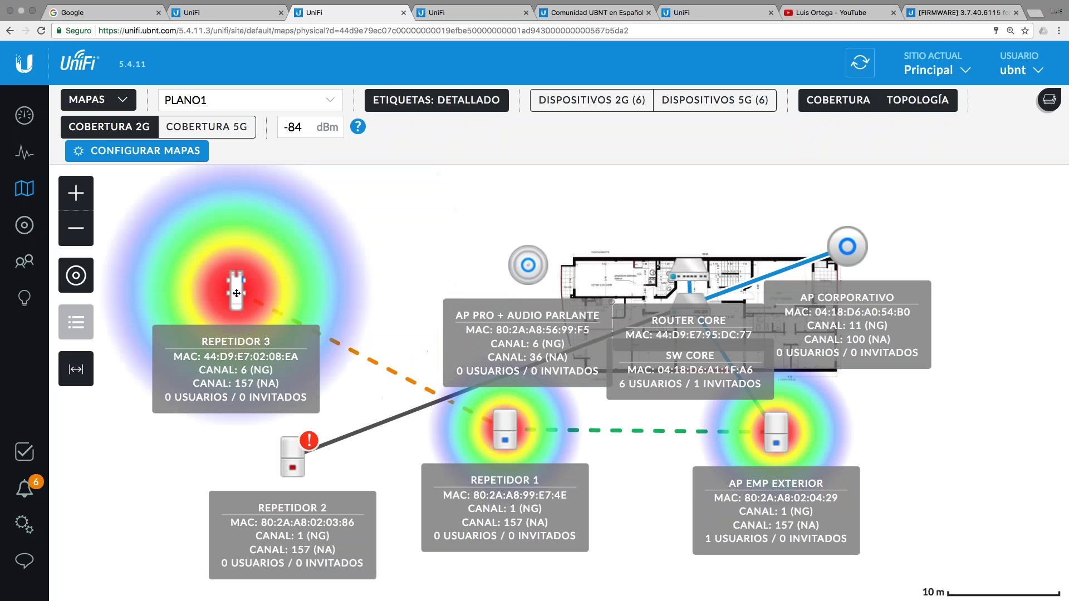